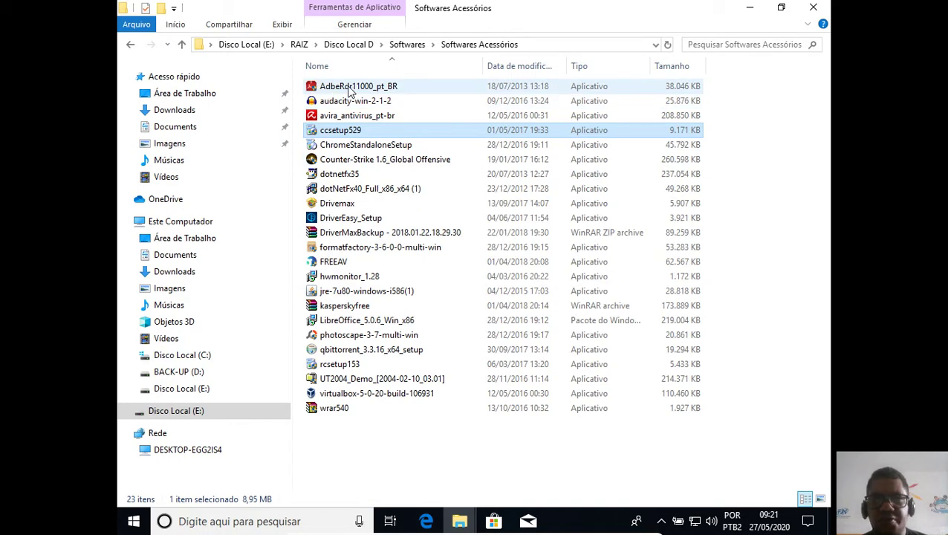
Review the first installers in the Softwares Acessórios folder, from AdbeRdr11000_pt_BR through Avira, ccsetup529 and ChromeStandaloneSetup to DriverEasy_Setup
{"action": "left_click_drag", "start_coordinate": [407, 432], "coordinate": [321, 80]}
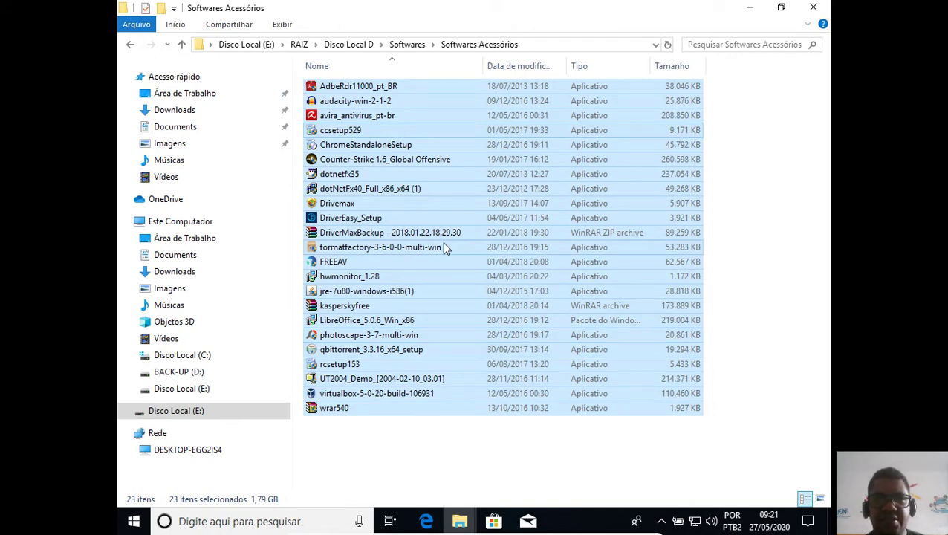
{"action": "left_click", "coordinate": [358, 88]}
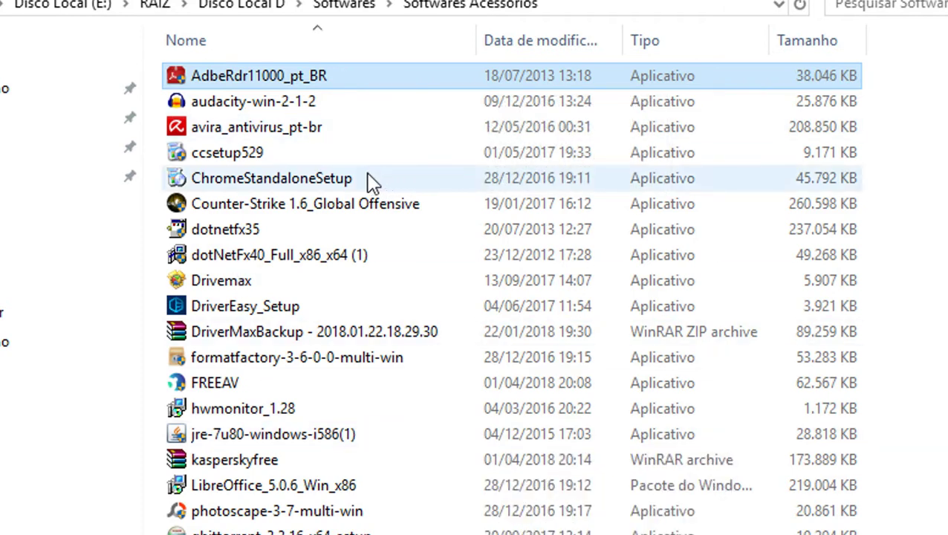
{"action": "left_click", "coordinate": [283, 135]}
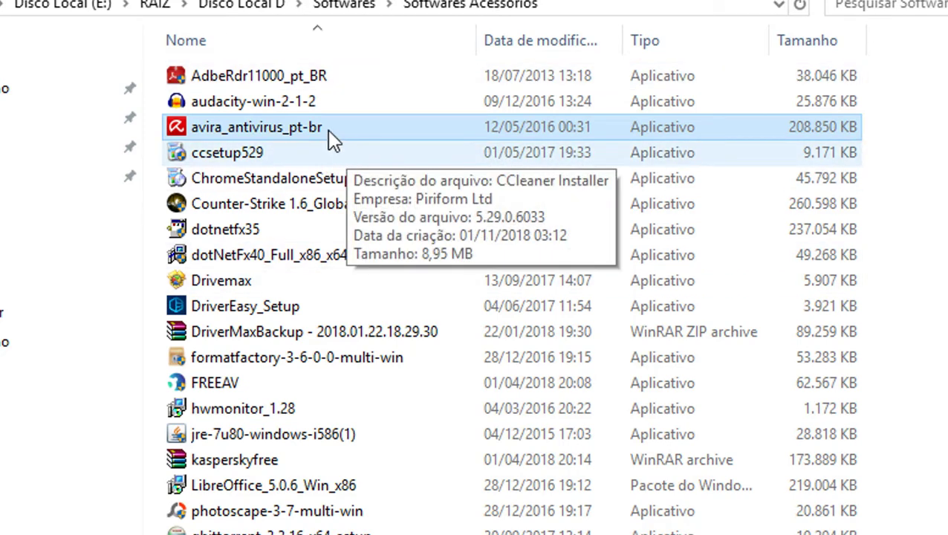
{"action": "left_click", "coordinate": [342, 83]}
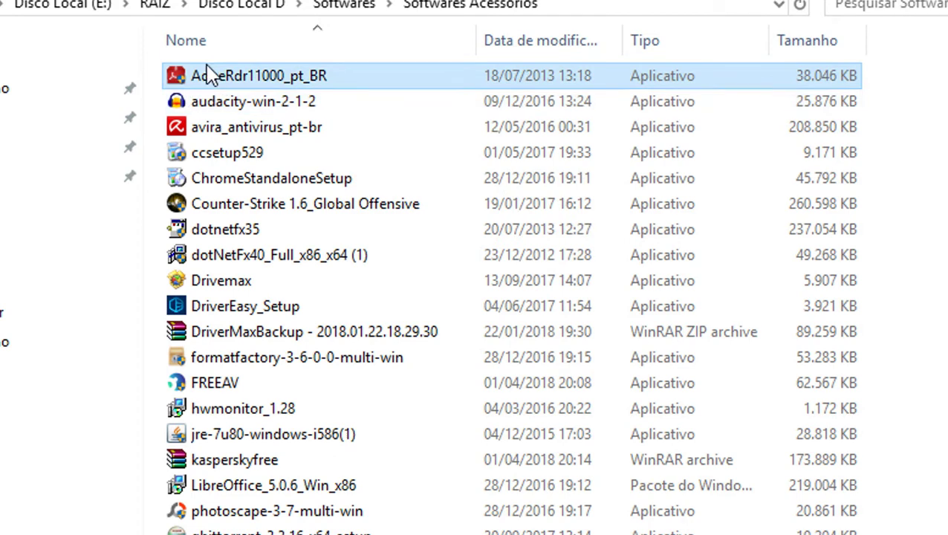
{"action": "left_click", "coordinate": [288, 128]}
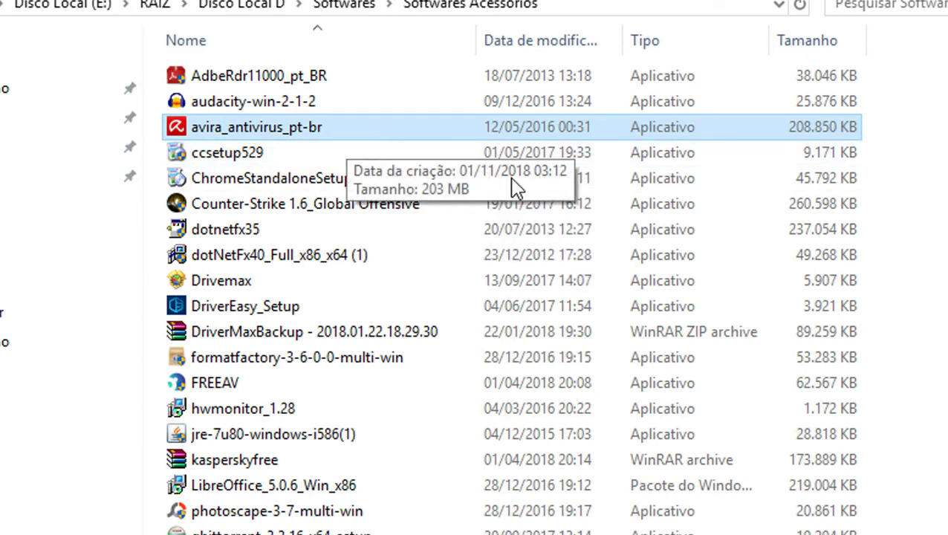
{"action": "left_click", "coordinate": [242, 156]}
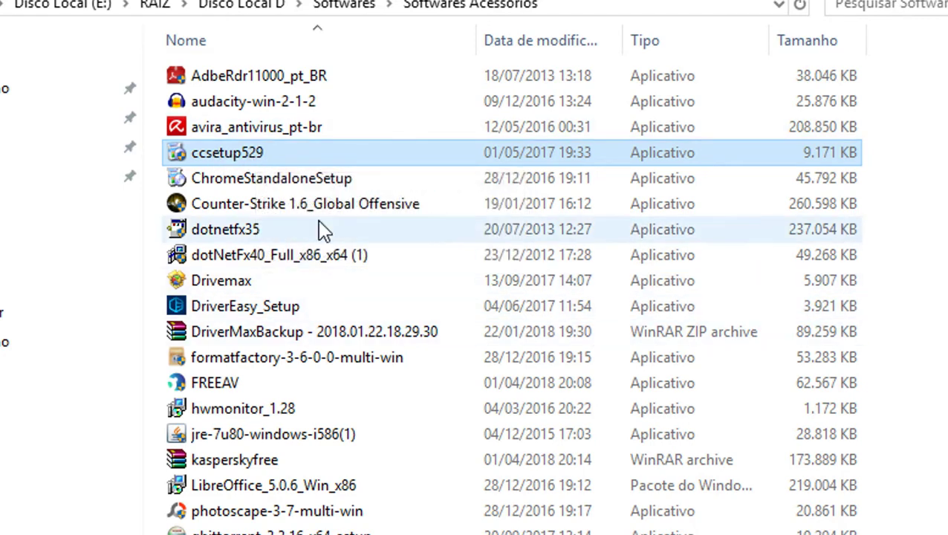
{"action": "left_click", "coordinate": [256, 185]}
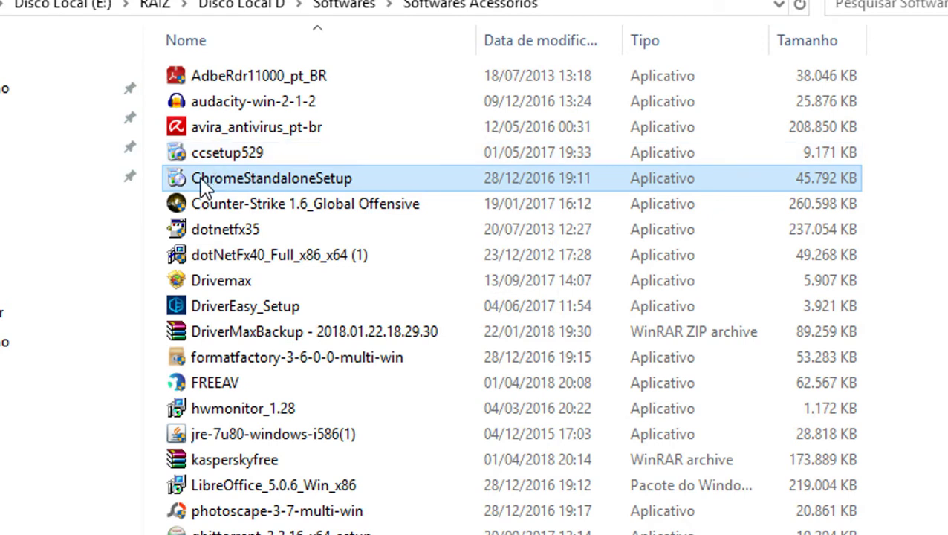
{"action": "mouse_move", "coordinate": [256, 186]}
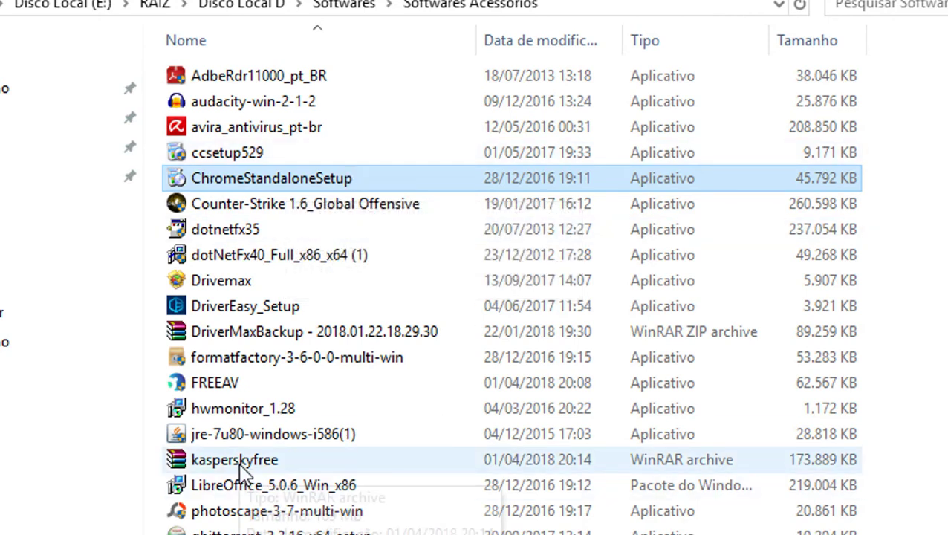
{"action": "left_click", "coordinate": [208, 309]}
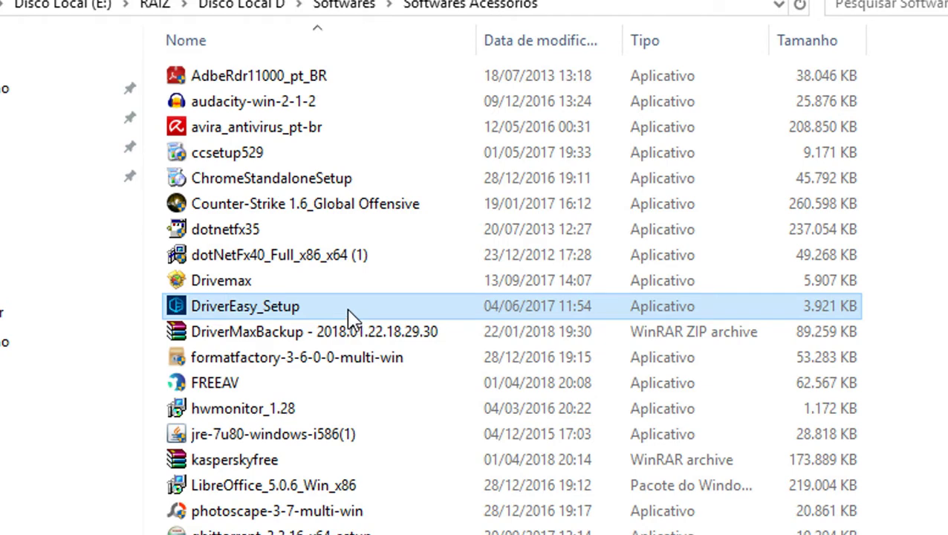
{"action": "mouse_move", "coordinate": [351, 315]}
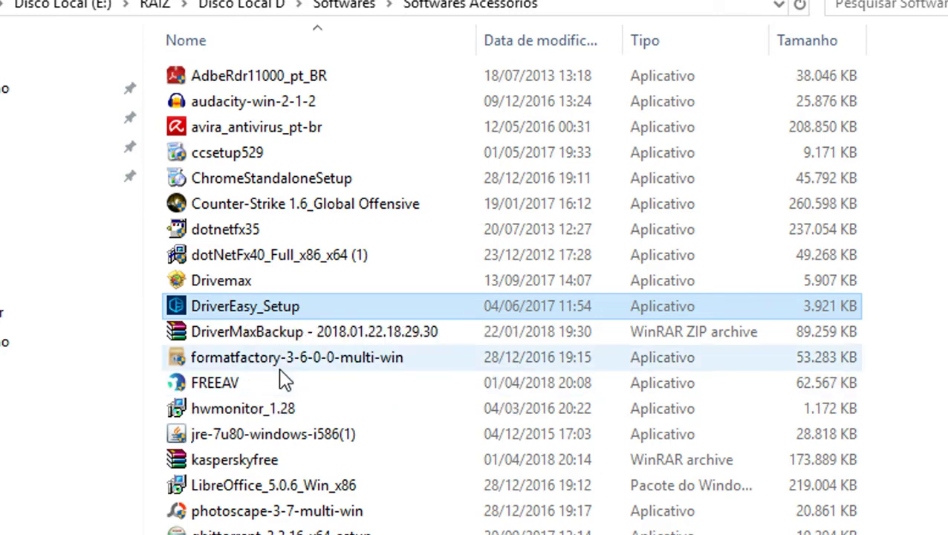
Examine the Format Factory, FREEAV, Avira, Kaspersky, HWMonitor and Java runtime installers in the folder
{"action": "left_click", "coordinate": [285, 366]}
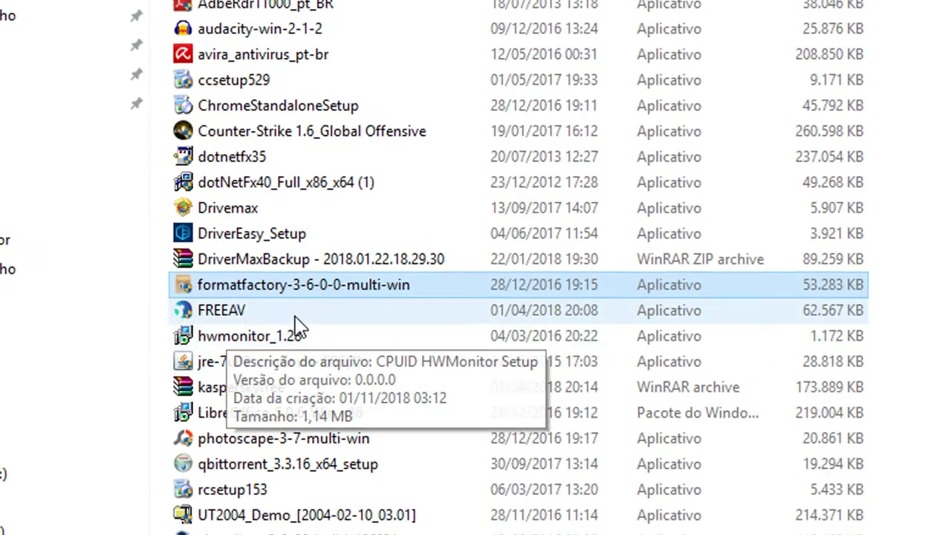
{"action": "left_click", "coordinate": [248, 314]}
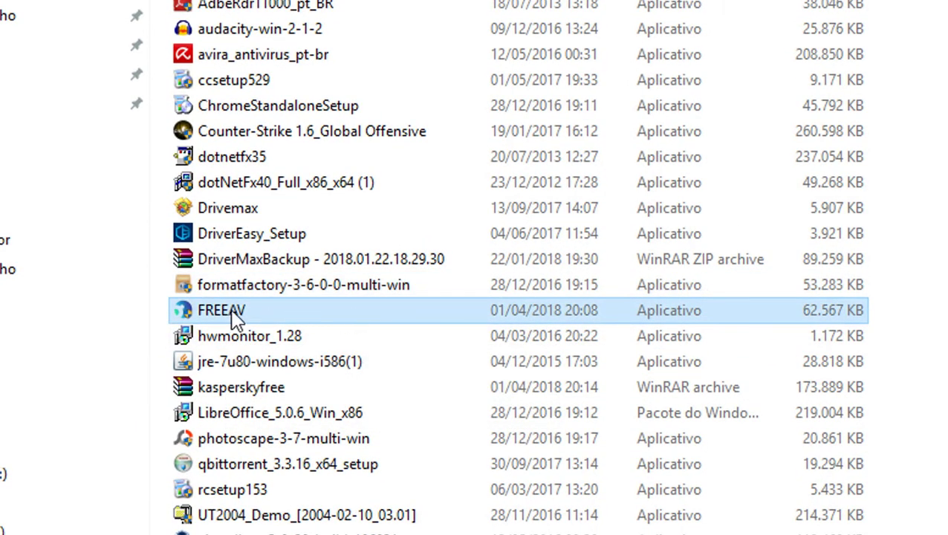
{"action": "left_click", "coordinate": [211, 57]}
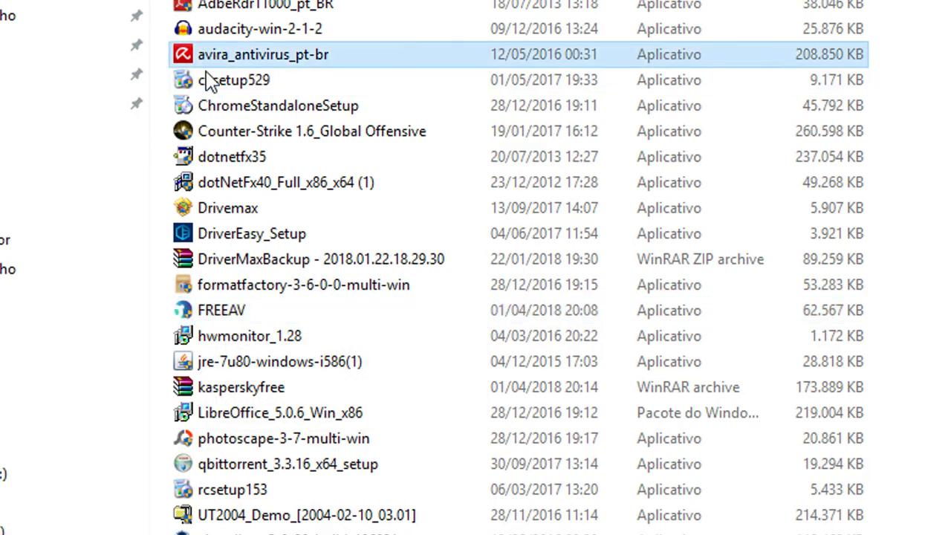
{"action": "left_click", "coordinate": [224, 315]}
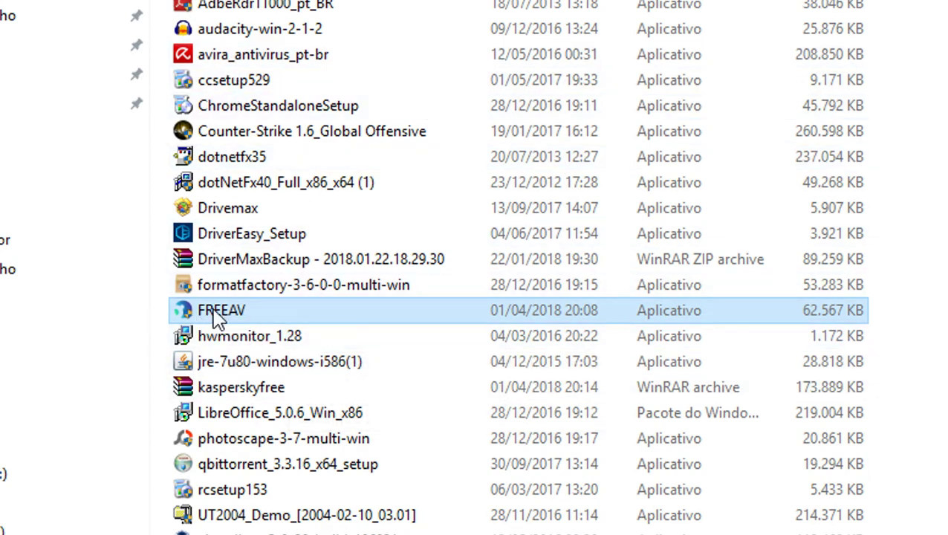
{"action": "left_click", "coordinate": [269, 387]}
{"action": "left_click", "coordinate": [255, 339]}
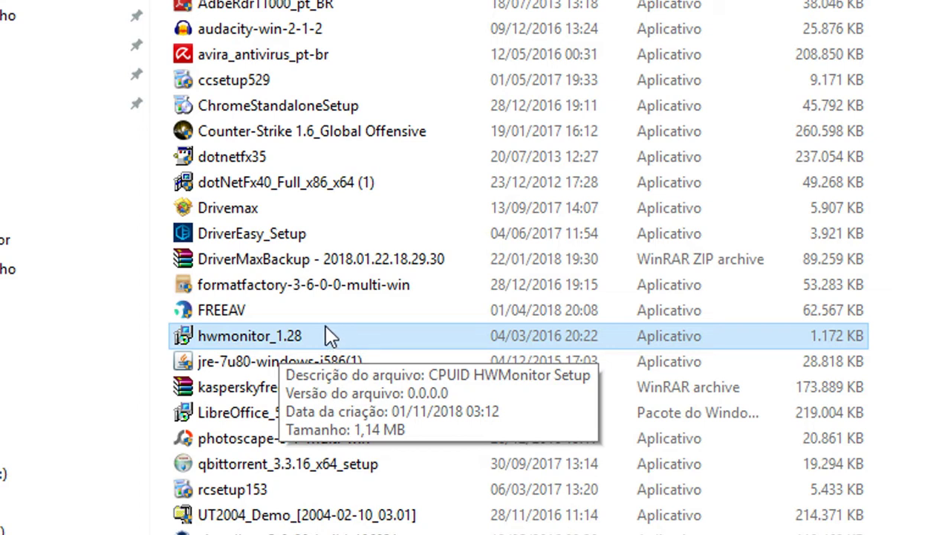
{"action": "left_click", "coordinate": [297, 362]}
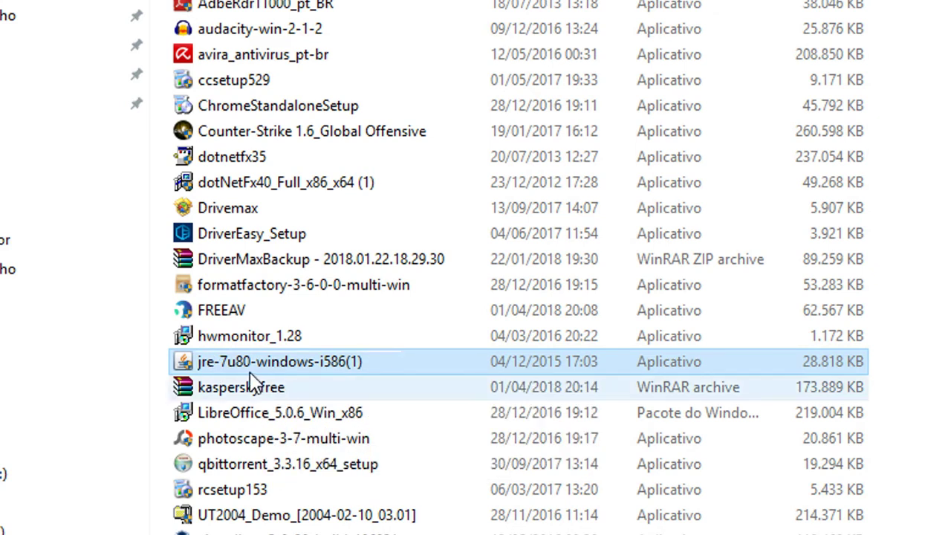
{"action": "key", "text": "F2"}
{"action": "left_click", "coordinate": [425, 360]}
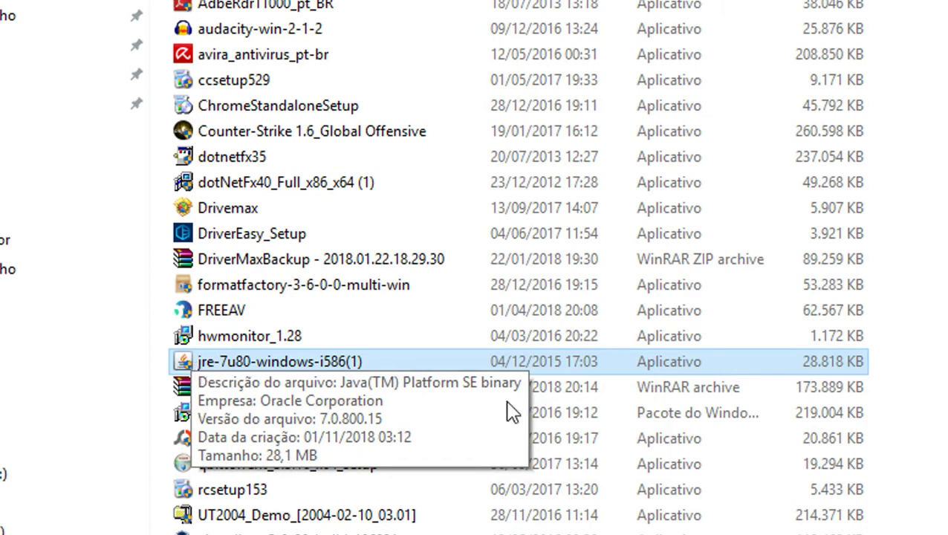
Examine the remaining installers from kasperskyfree through LibreOffice, PhotoScape, qBittorrent and rcsetup153 to wrar540, highlighting the whole set at the end
{"action": "left_click", "coordinate": [253, 392]}
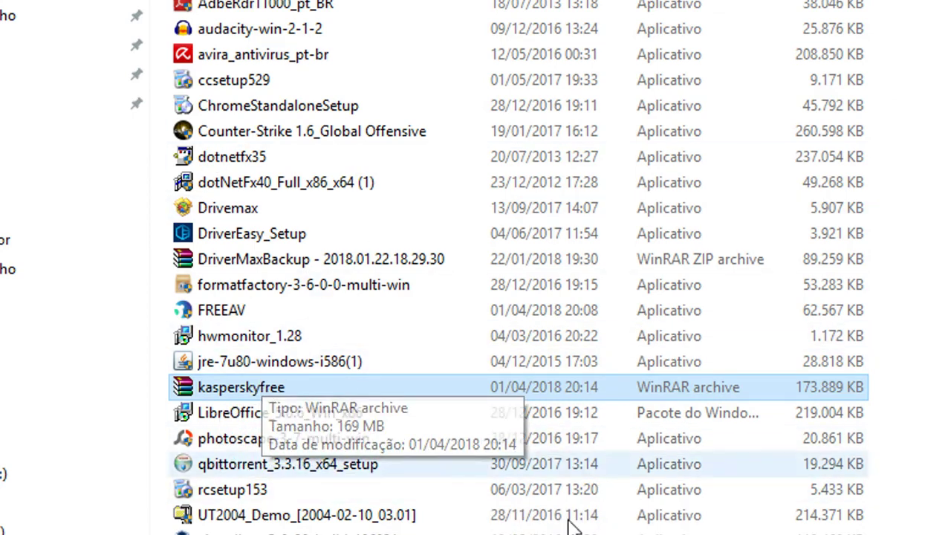
{"action": "left_click", "coordinate": [250, 415]}
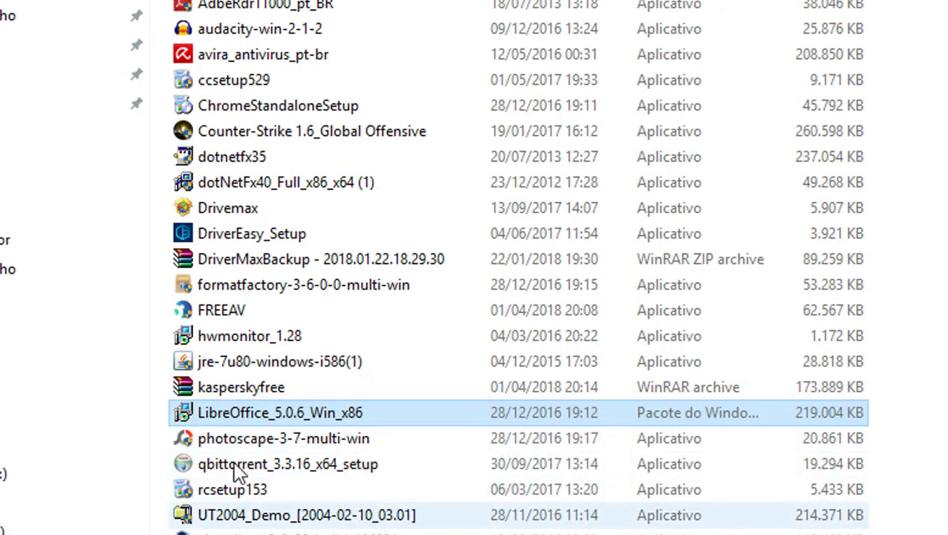
{"action": "left_click", "coordinate": [284, 441]}
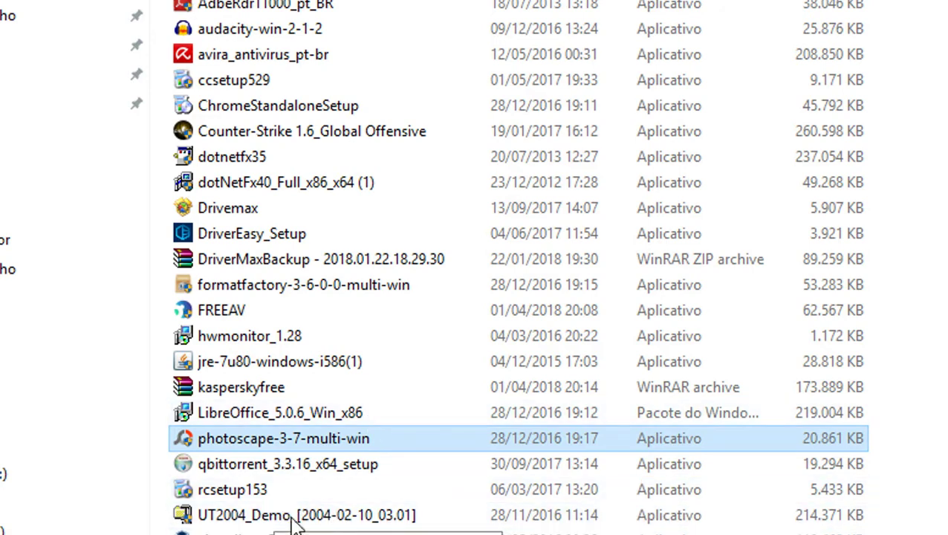
{"action": "left_click", "coordinate": [243, 466]}
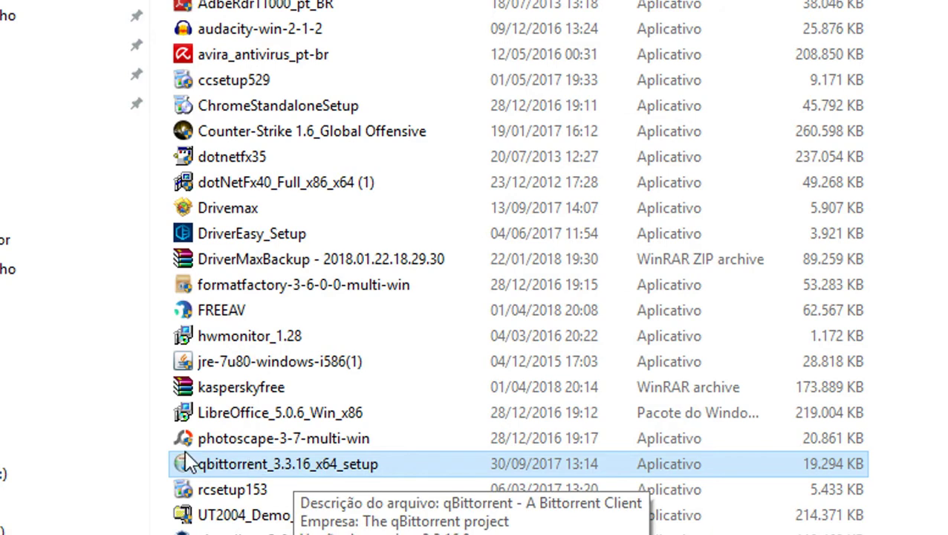
{"action": "scroll", "coordinate": [391, 491], "scroll_direction": "down", "scroll_amount": 1}
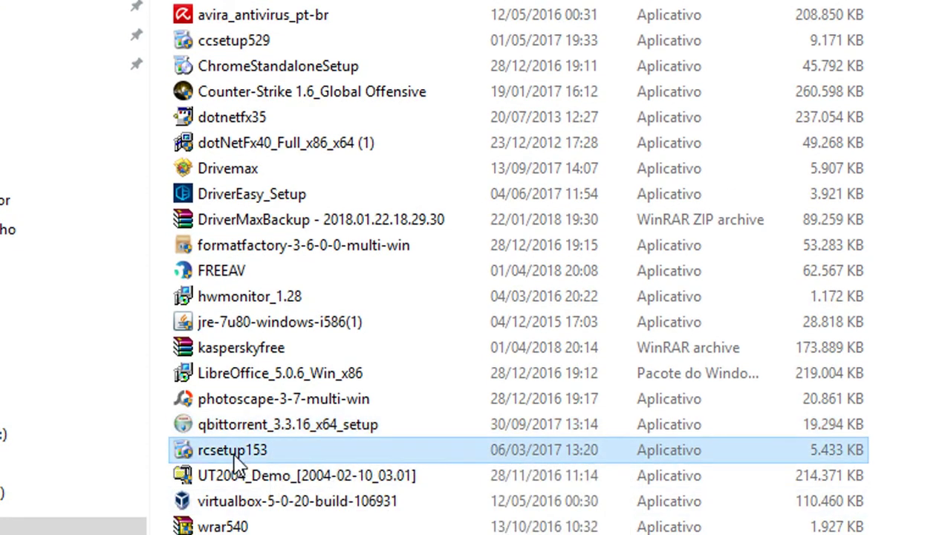
{"action": "left_click", "coordinate": [297, 450]}
{"action": "left_click", "coordinate": [223, 527]}
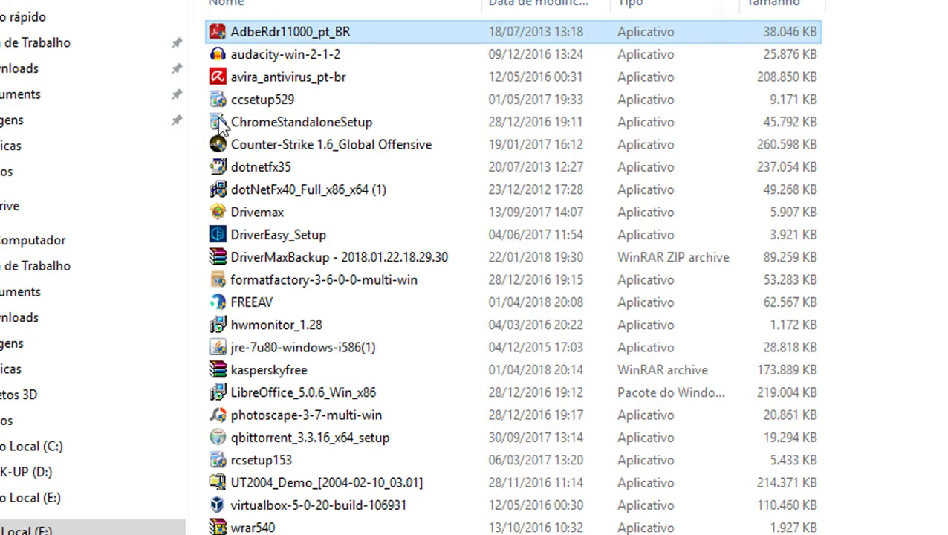
{"action": "left_click_drag", "start_coordinate": [360, 532], "coordinate": [208, 9]}
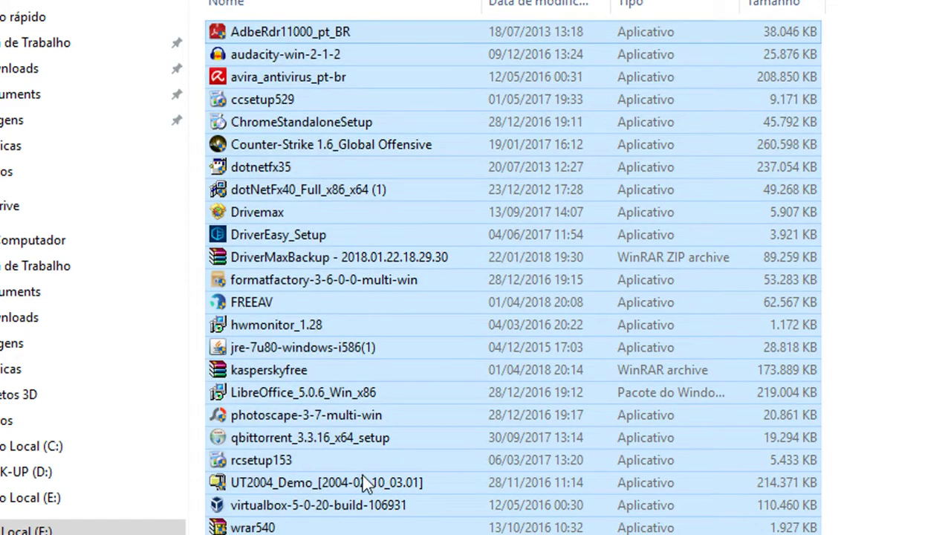
{"action": "left_click", "coordinate": [595, 533]}
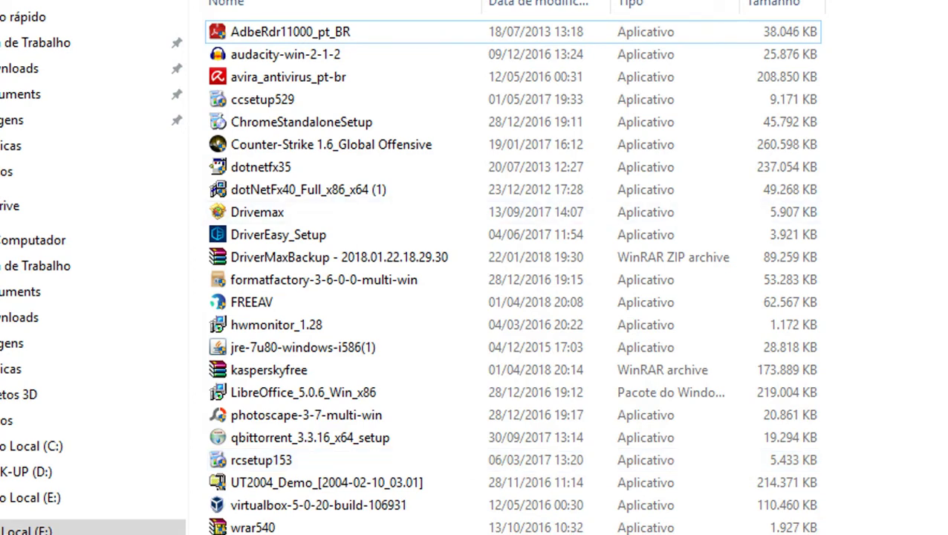
Install Chrome with ChromeStandaloneSetup and dismiss its blank extra tab and the cookie notice
{"action": "double_click", "coordinate": [278, 117]}
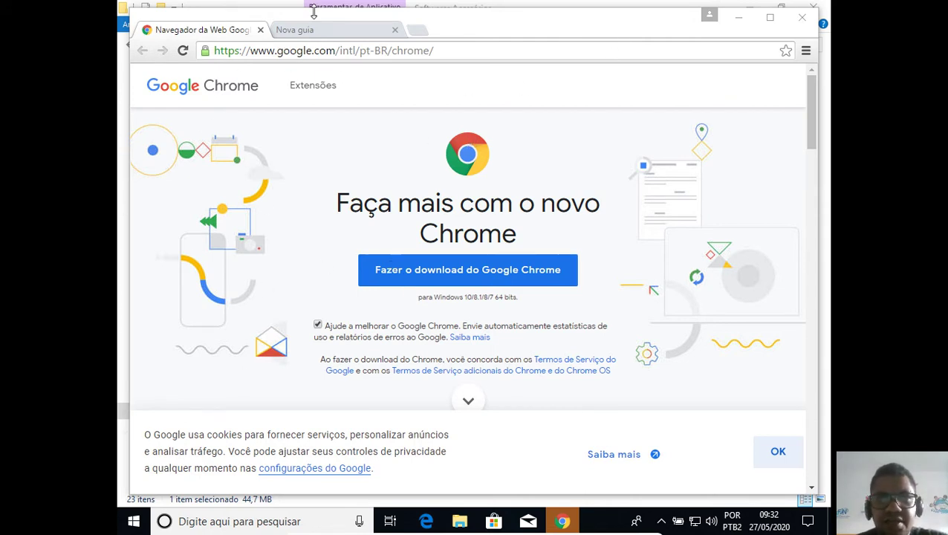
{"action": "left_click", "coordinate": [395, 30]}
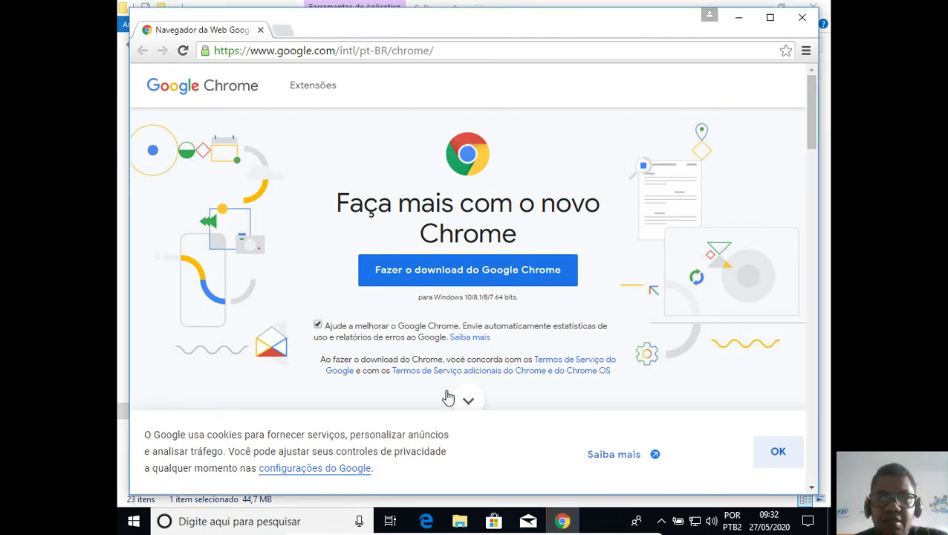
{"action": "left_click_drag", "start_coordinate": [812, 125], "coordinate": [799, 105]}
{"action": "left_click", "coordinate": [779, 451]}
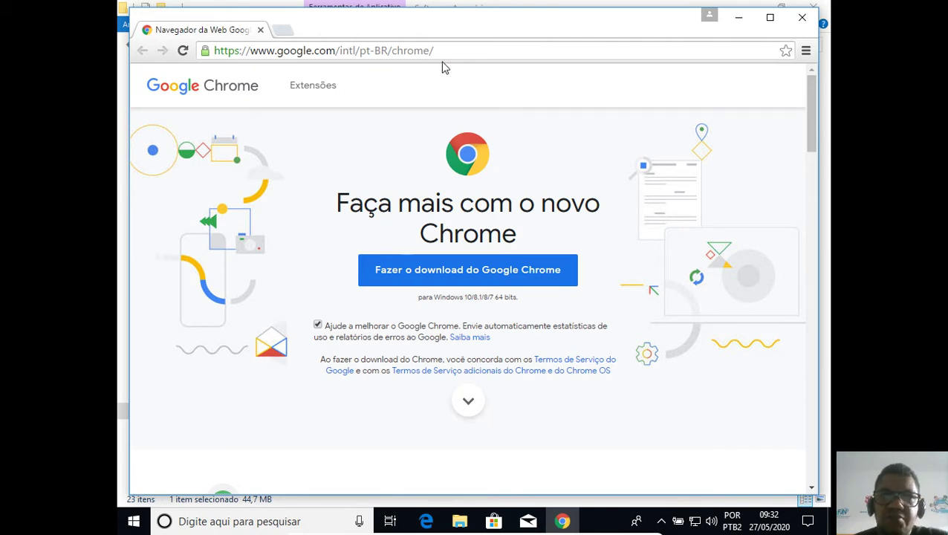
Search Google for "firefox" and open Mozilla's official Firefox page with its download option
{"action": "left_click", "coordinate": [461, 51]}
{"action": "type", "text": "firefox"}
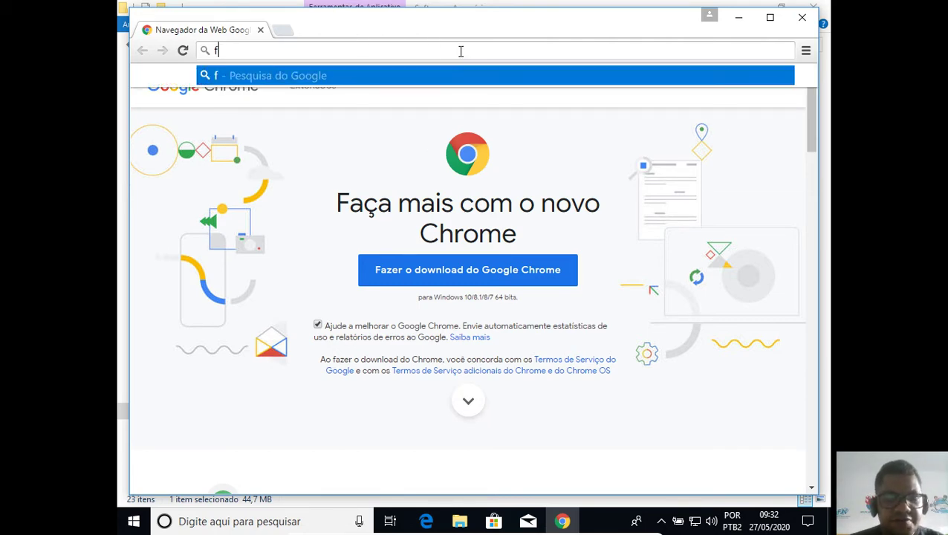
{"action": "key", "text": "Return"}
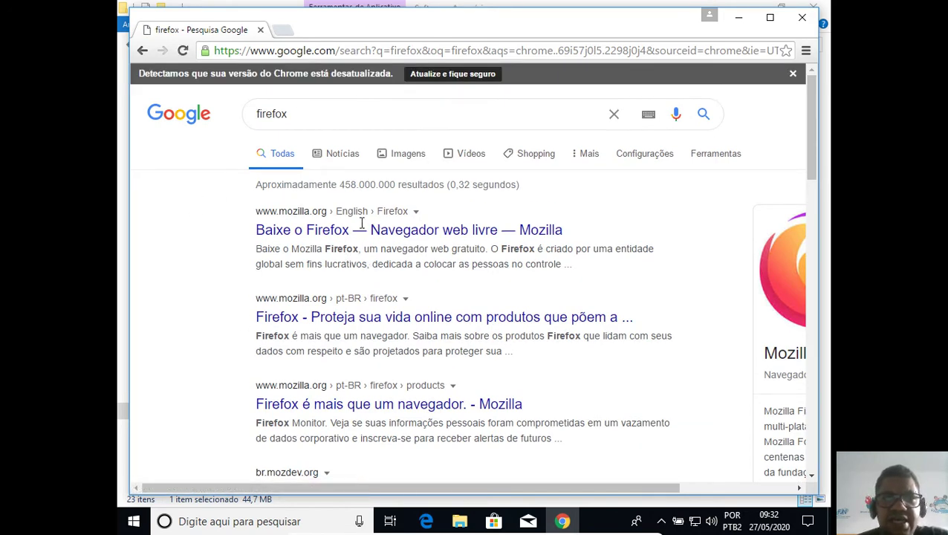
{"action": "left_click", "coordinate": [332, 232]}
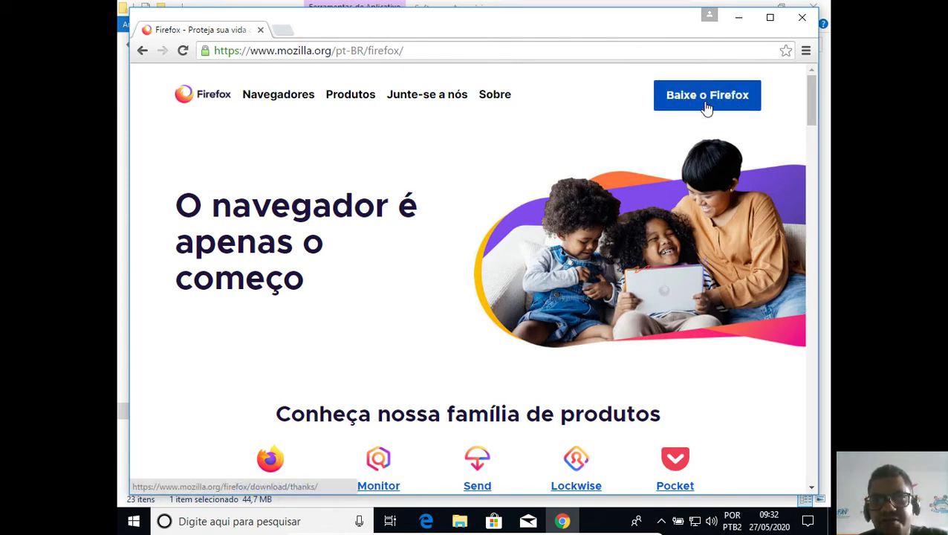
{"action": "left_click", "coordinate": [758, 100]}
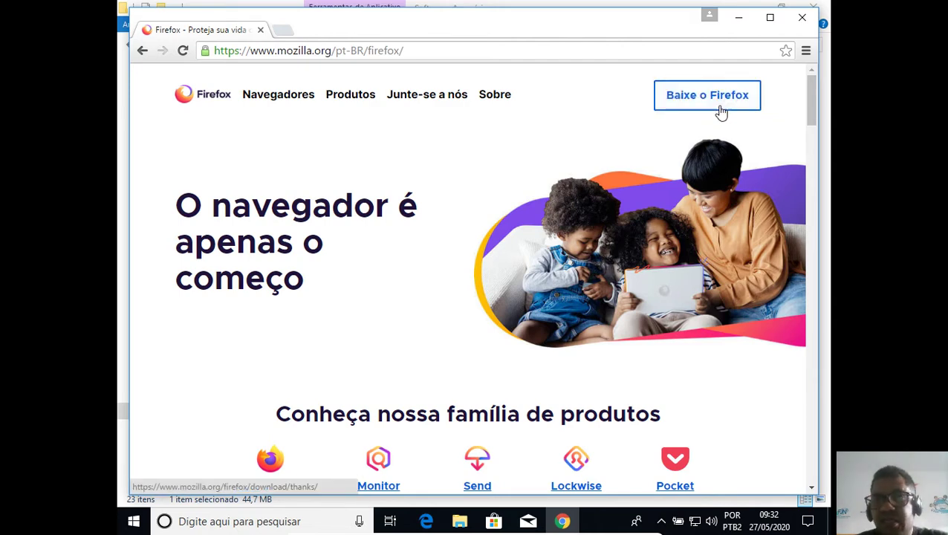
Search Google for "kaspersky free download" and examine the download options on Kaspersky's Security Cloud Free page
{"action": "left_click", "coordinate": [438, 50]}
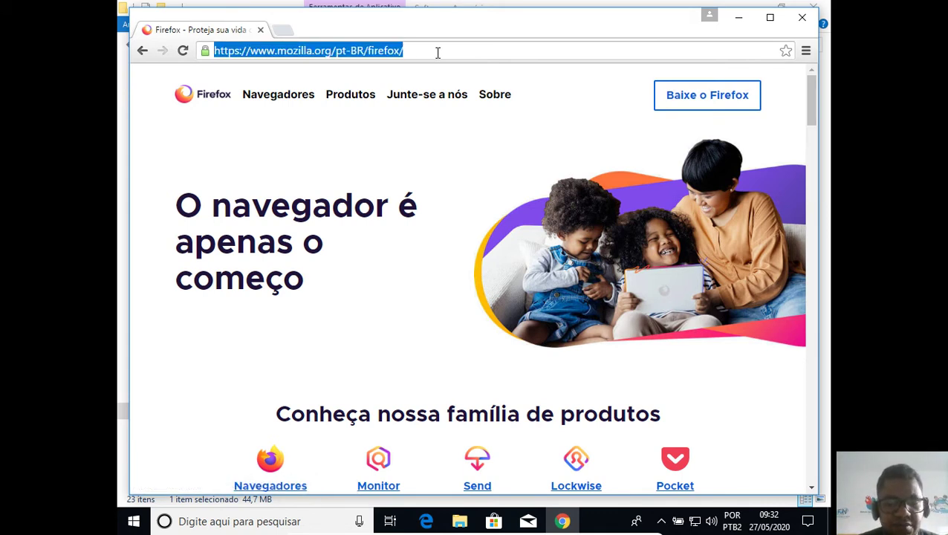
{"action": "type", "text": "kas"}
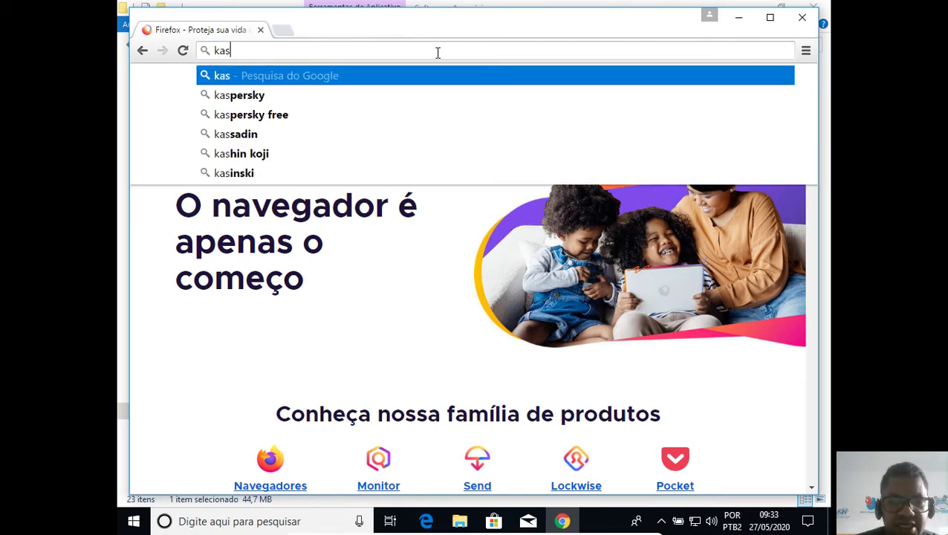
{"action": "type", "text": "persky free"}
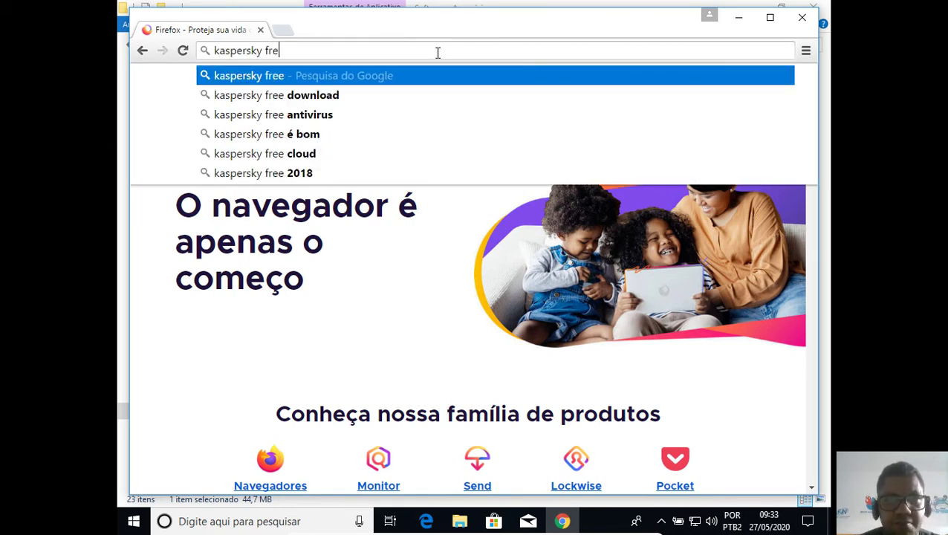
{"action": "left_click", "coordinate": [349, 95]}
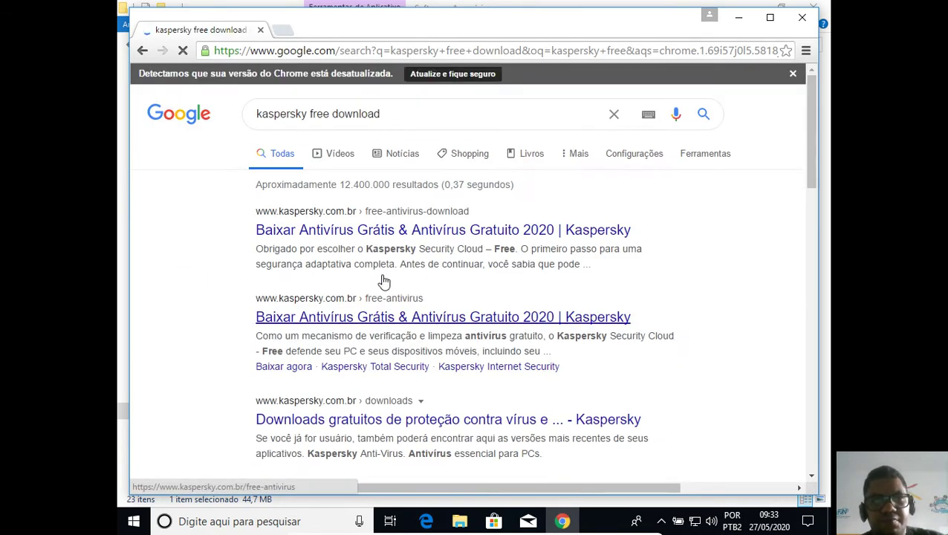
{"action": "scroll", "coordinate": [458, 304], "scroll_direction": "down", "scroll_amount": 2}
{"action": "scroll", "coordinate": [459, 304], "scroll_direction": "up", "scroll_amount": 2}
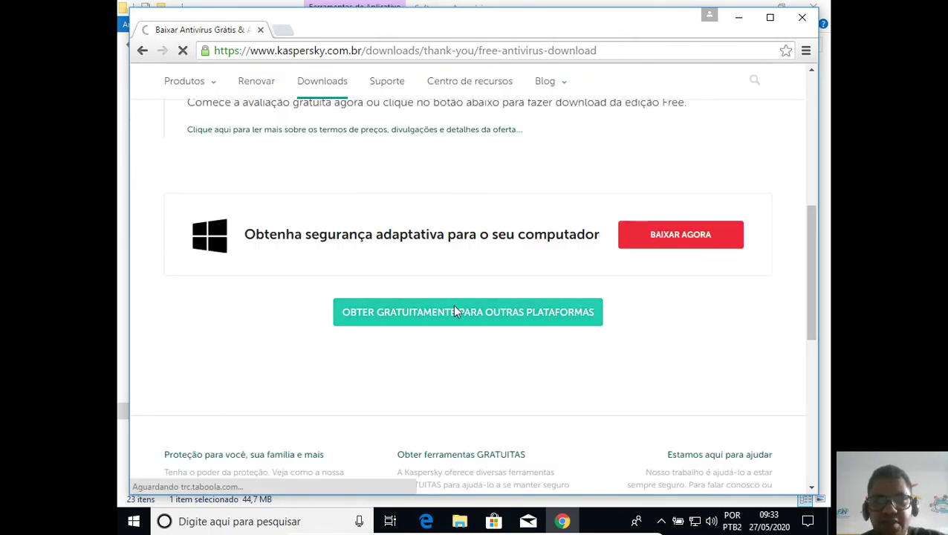
{"action": "scroll", "coordinate": [475, 282], "scroll_direction": "down", "scroll_amount": 2}
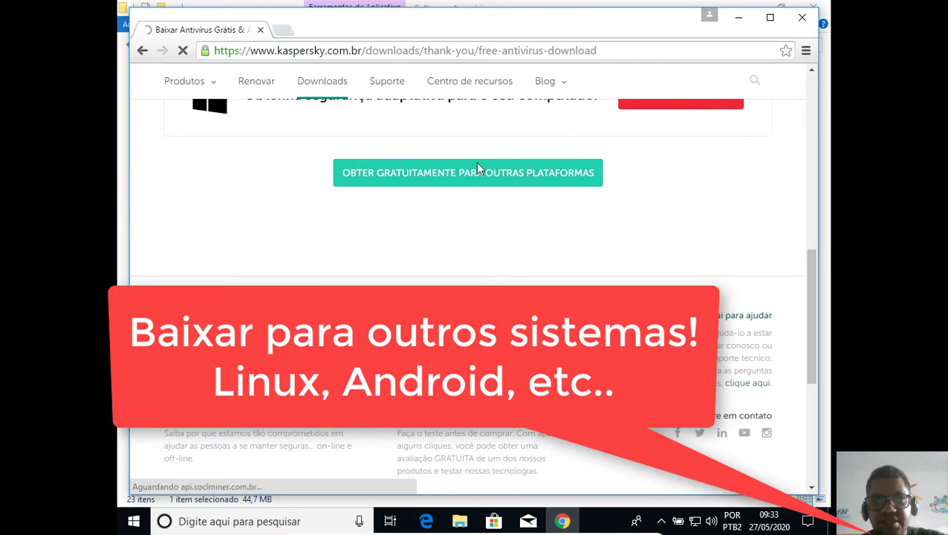
{"action": "scroll", "coordinate": [510, 210], "scroll_direction": "up", "scroll_amount": 5}
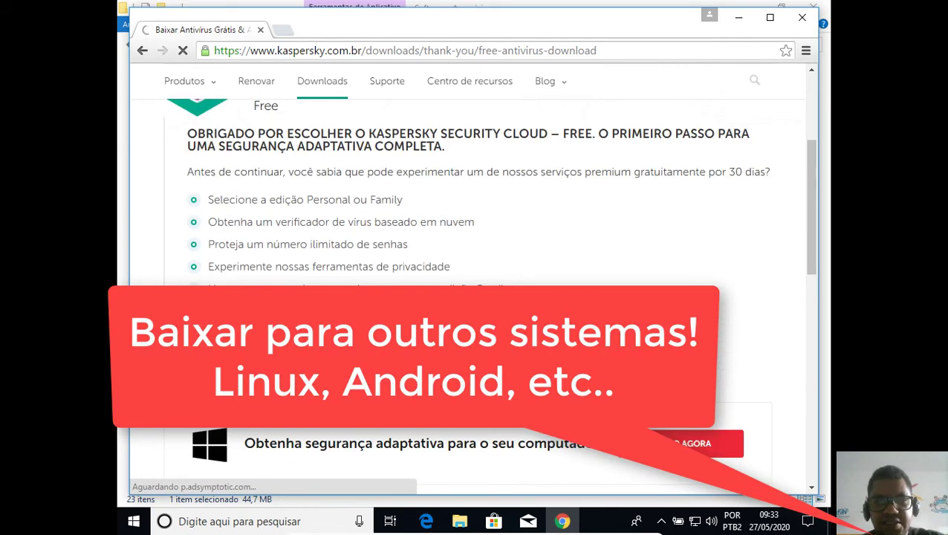
{"action": "scroll", "coordinate": [745, 353], "scroll_direction": "down", "scroll_amount": 2}
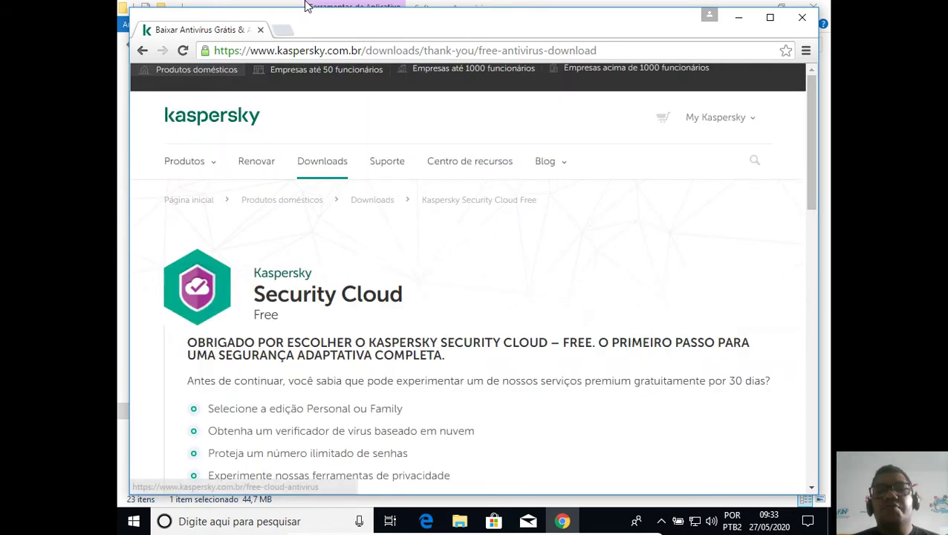
Search Google for "panda free download" and examine the Panda Free Antivirus page with its download option
{"action": "left_click", "coordinate": [339, 50]}
{"action": "double_click", "coordinate": [339, 50]}
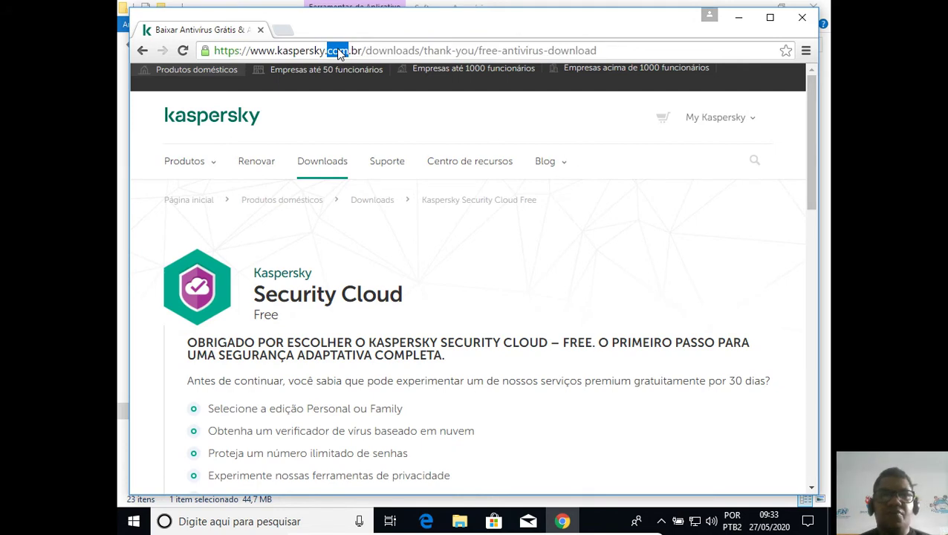
{"action": "triple_click", "coordinate": [370, 50]}
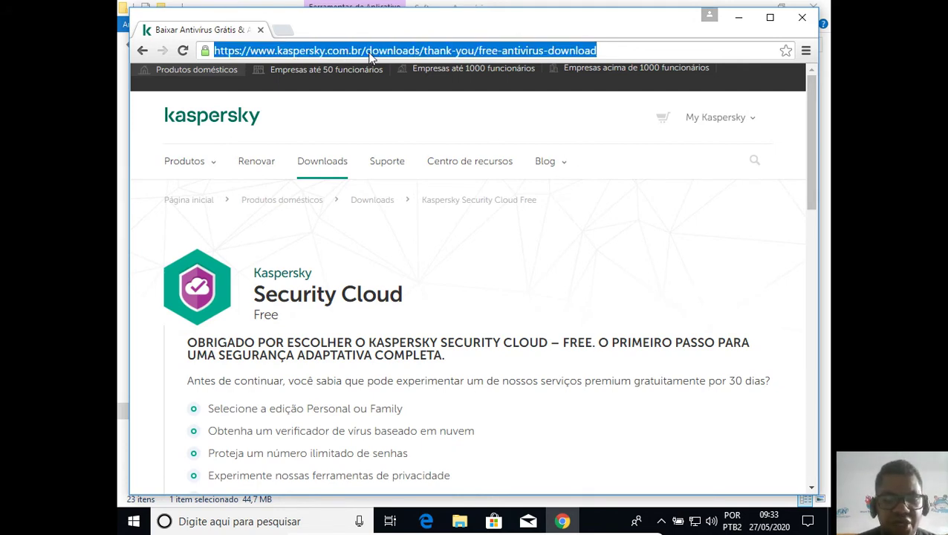
{"action": "type", "text": "panda free"}
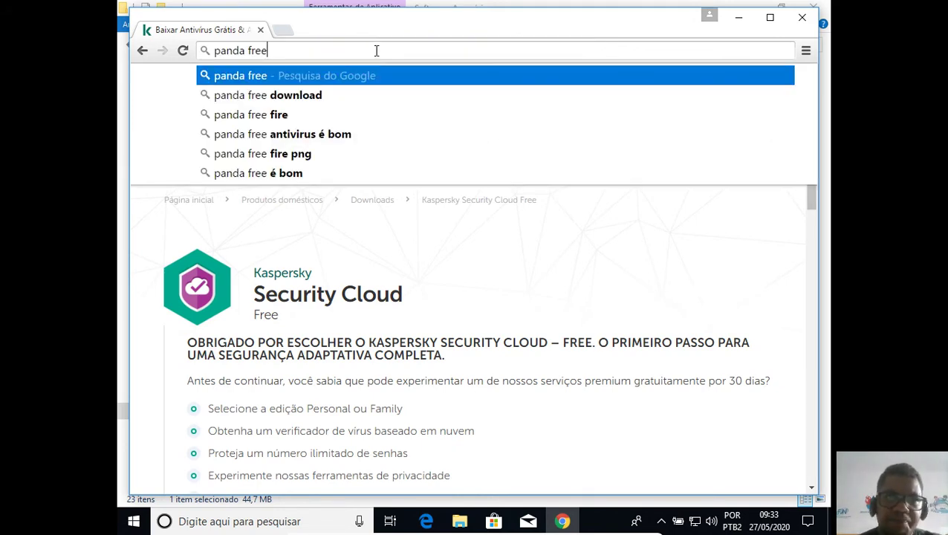
{"action": "left_click", "coordinate": [313, 100]}
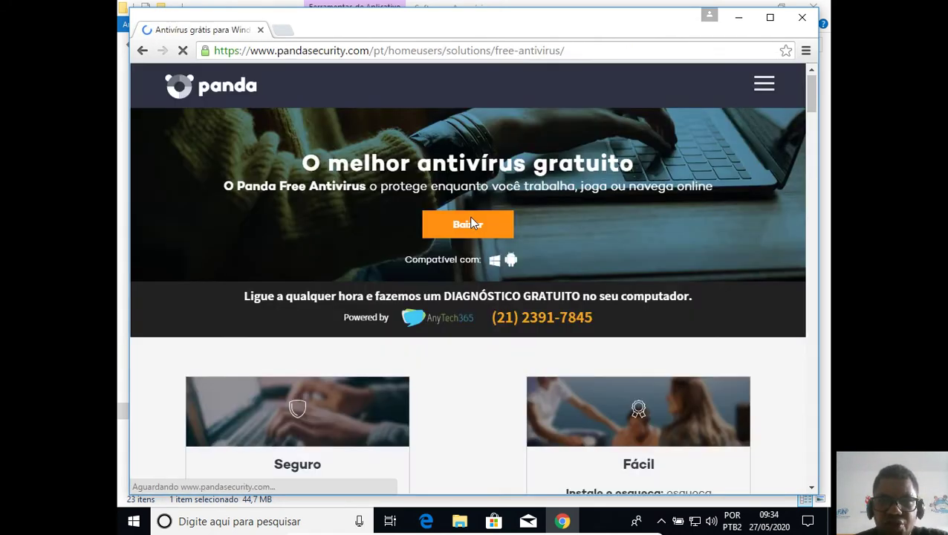
{"action": "left_click", "coordinate": [468, 224]}
{"action": "scroll", "coordinate": [461, 233], "scroll_direction": "down", "scroll_amount": 3}
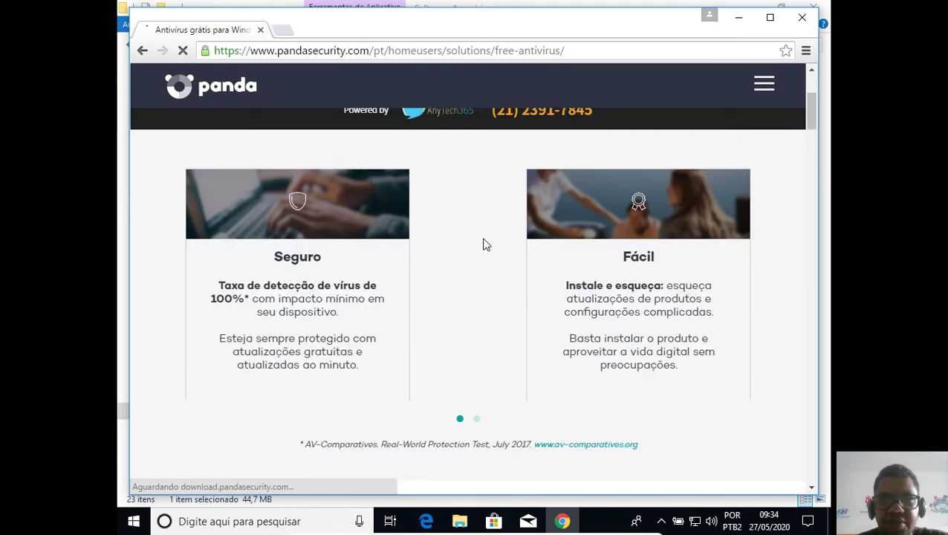
{"action": "scroll", "coordinate": [484, 244], "scroll_direction": "up", "scroll_amount": 3}
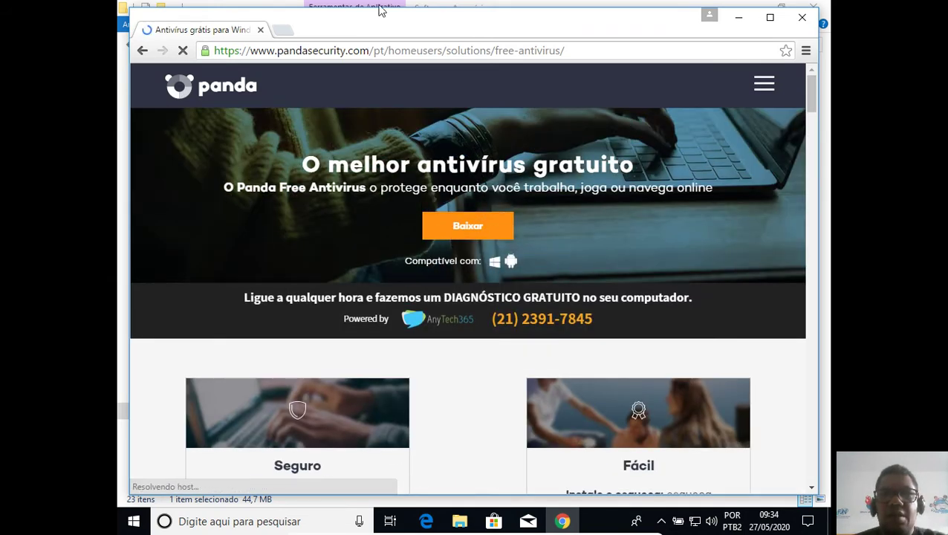
Search Google for "avira free", look through the results, and close the browser
{"action": "left_click", "coordinate": [476, 50]}
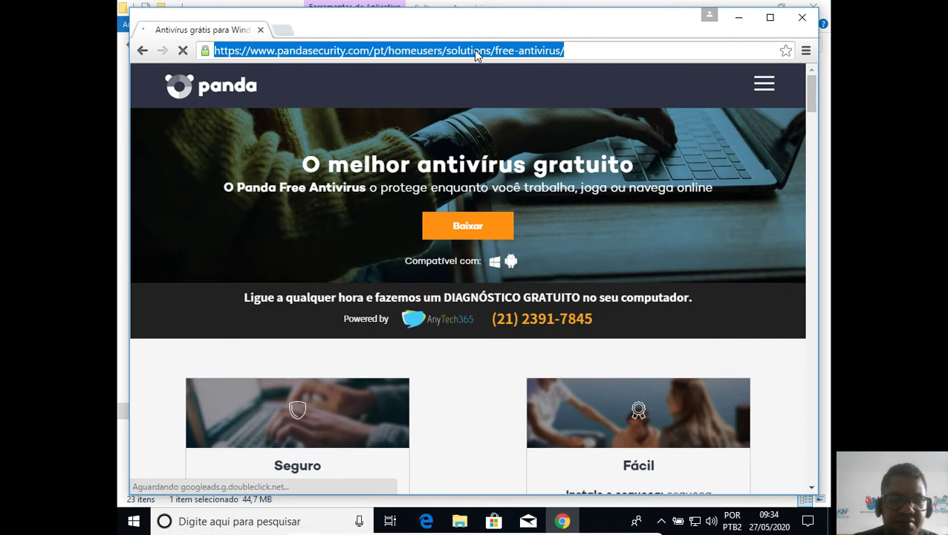
{"action": "type", "text": "avira"}
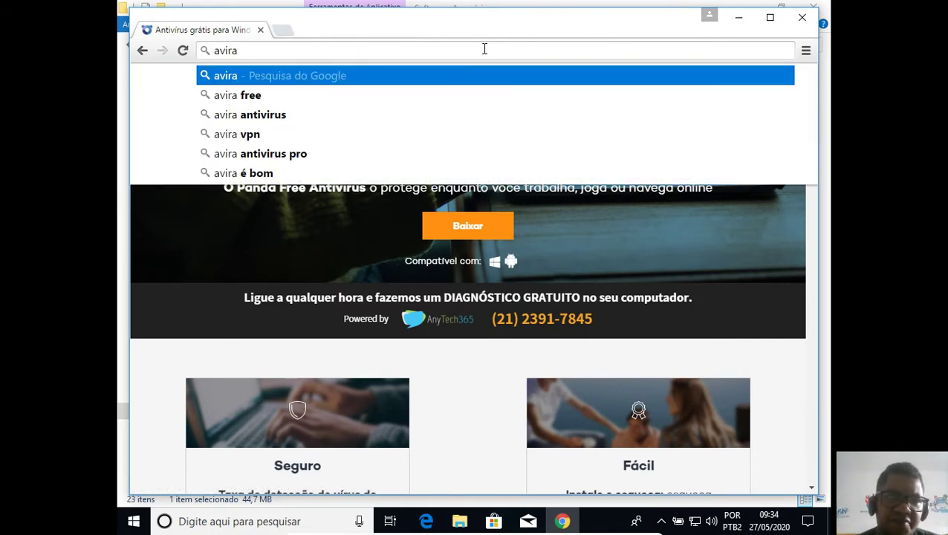
{"action": "left_click", "coordinate": [230, 95]}
{"action": "scroll", "coordinate": [402, 180], "scroll_direction": "down", "scroll_amount": 3}
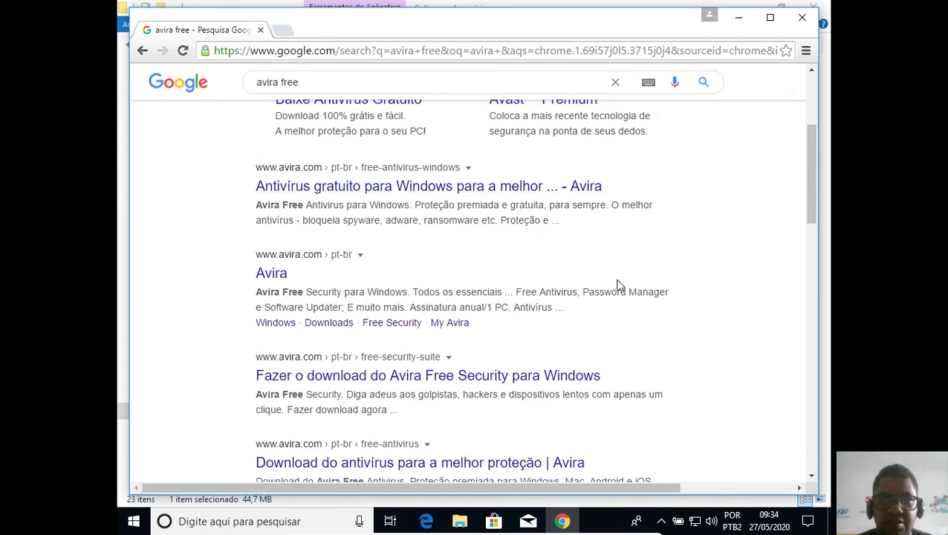
{"action": "scroll", "coordinate": [589, 273], "scroll_direction": "up", "scroll_amount": 3}
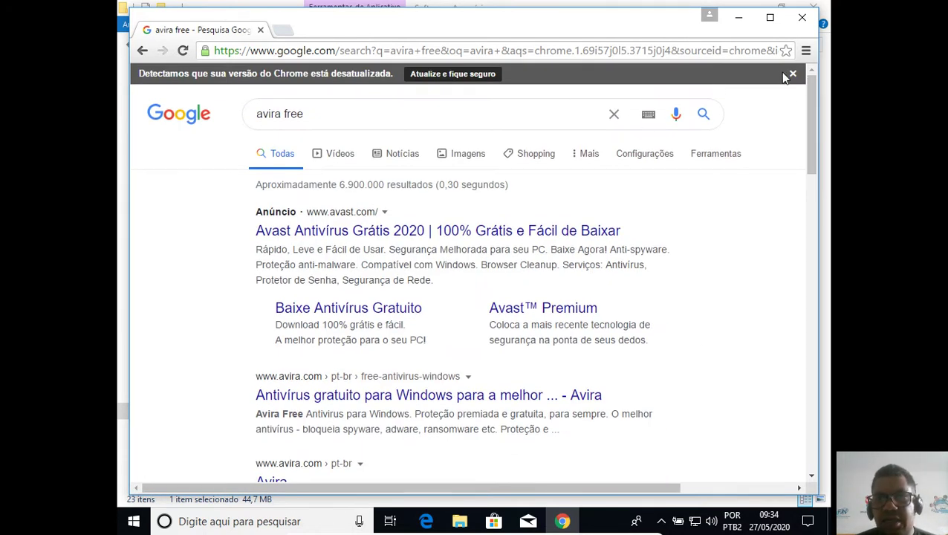
{"action": "left_click", "coordinate": [794, 74]}
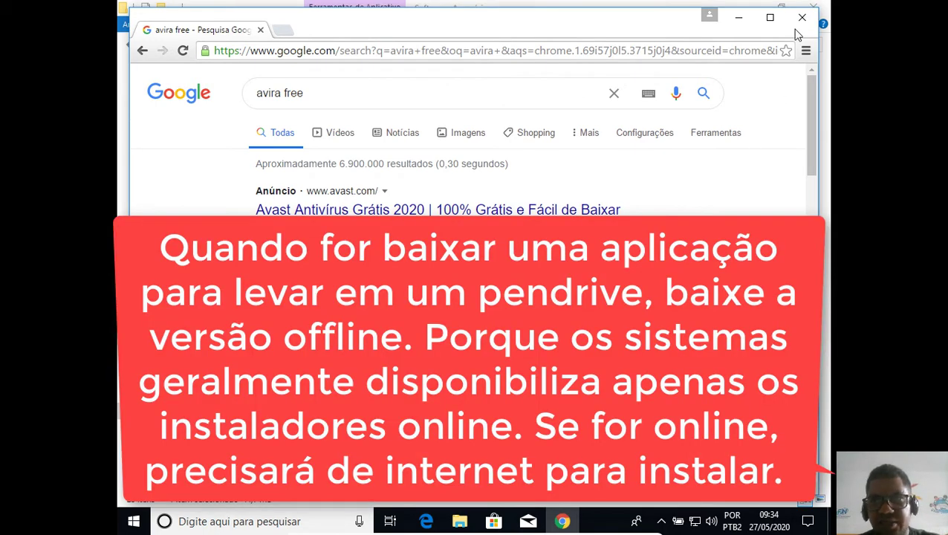
{"action": "left_click", "coordinate": [801, 19]}
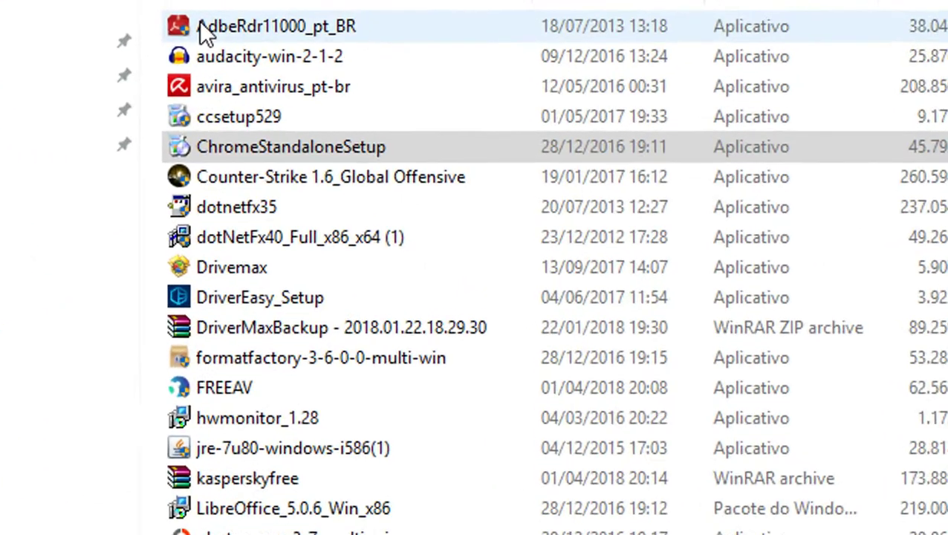
Install Adobe Reader XI from AdbeRdr11000_pt_BR as the default PDF viewer with automatic updates
{"action": "double_click", "coordinate": [201, 26]}
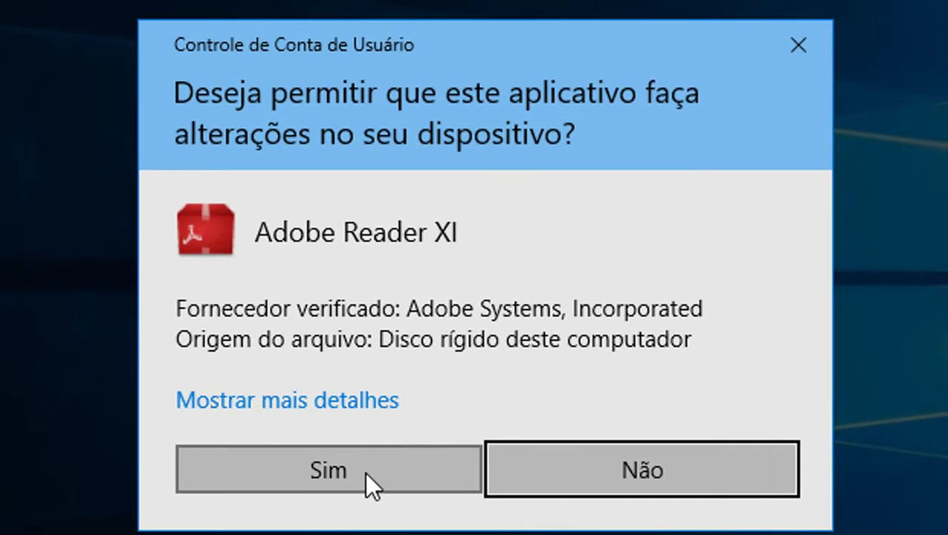
{"action": "left_click", "coordinate": [367, 469]}
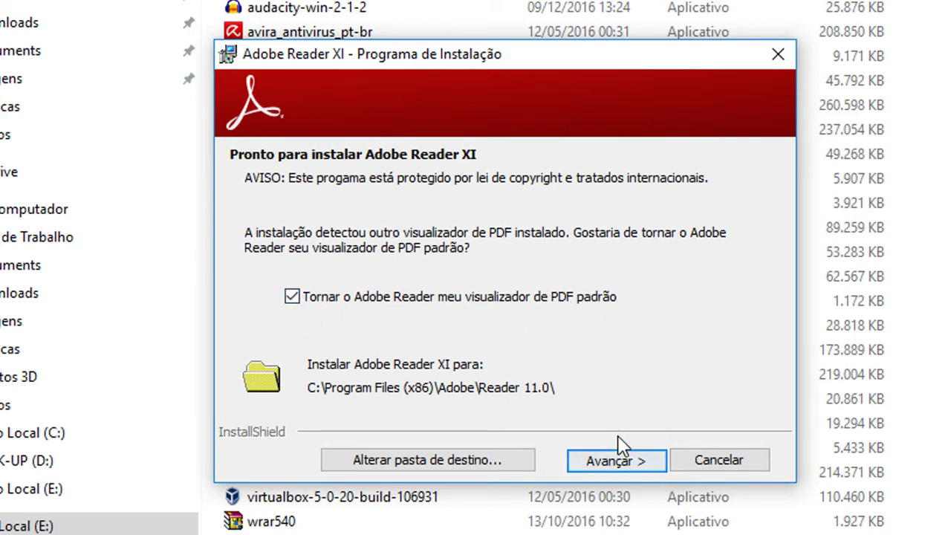
{"action": "left_click", "coordinate": [633, 459]}
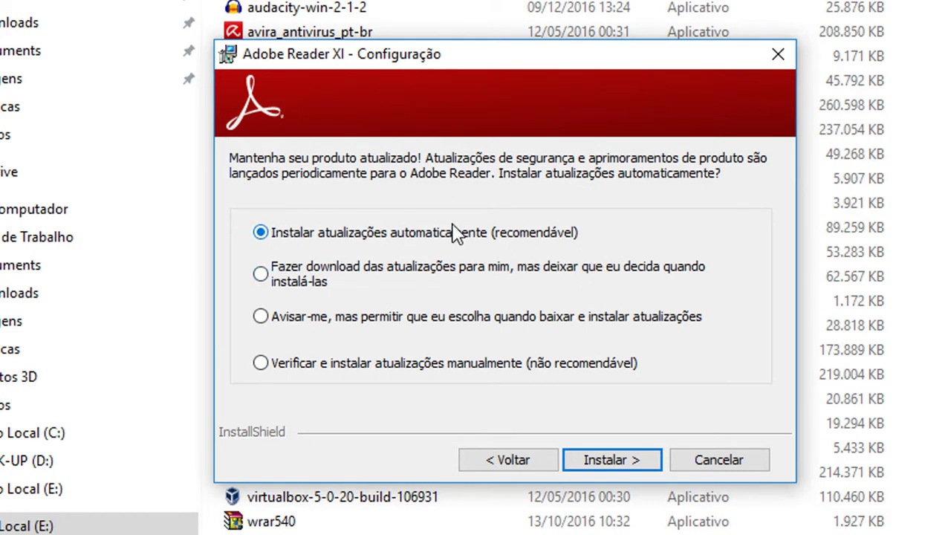
{"action": "left_click", "coordinate": [611, 460]}
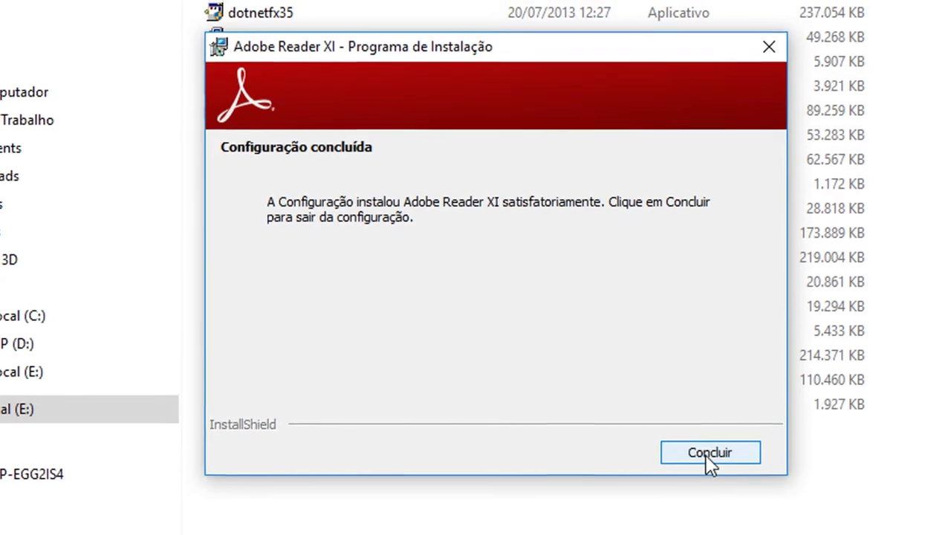
{"action": "left_click", "coordinate": [706, 454]}
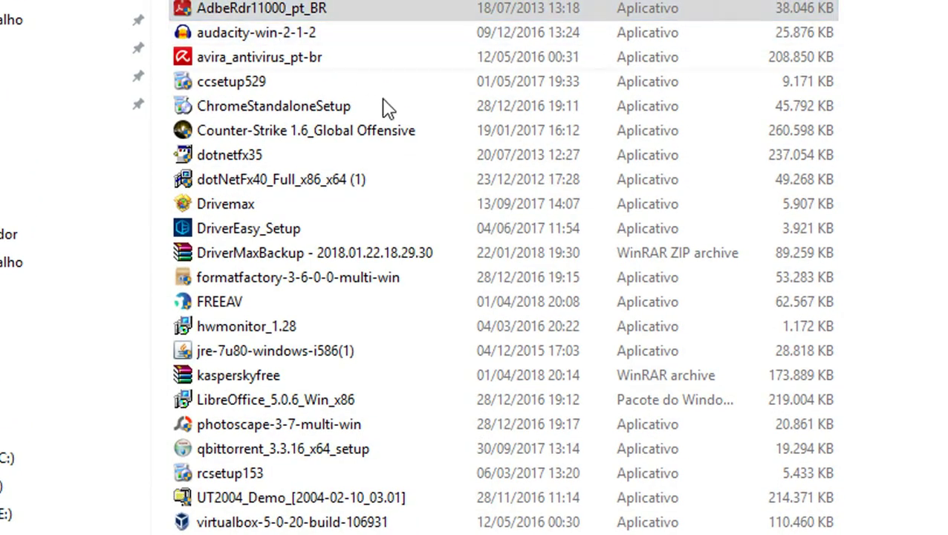
Examine the Chrome, Adobe Reader and ccsetup529 installers and the antivirus options avira_antivirus_pt-br, FREEAV and kasperskyfree
{"action": "left_click", "coordinate": [254, 108]}
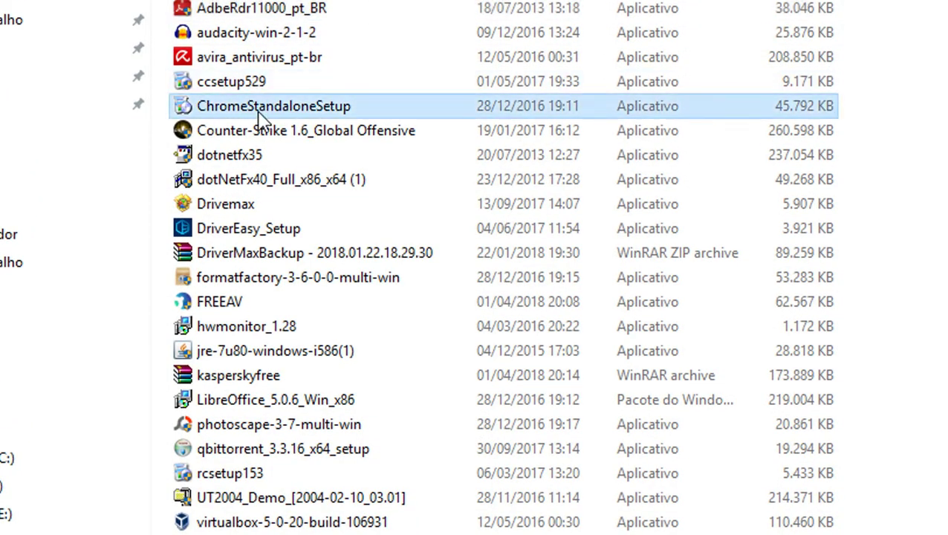
{"action": "left_click", "coordinate": [293, 16]}
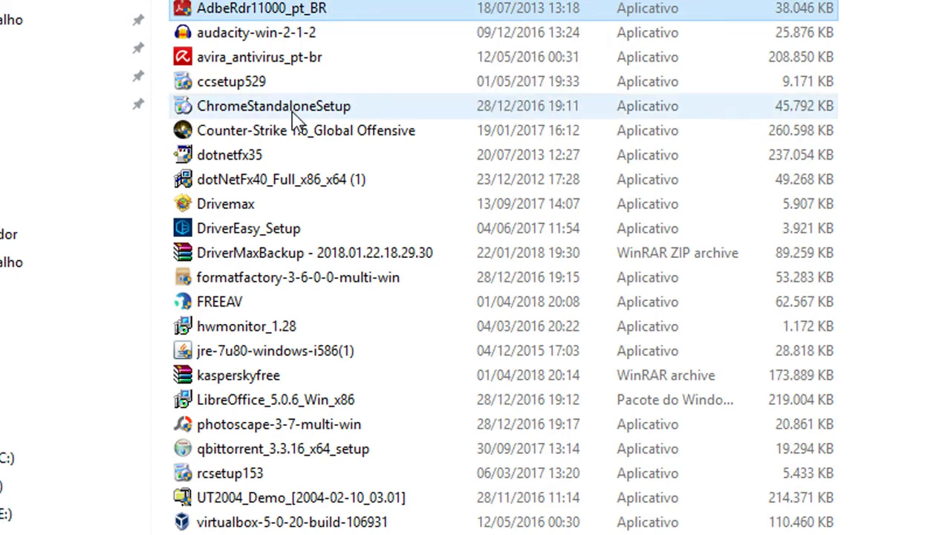
{"action": "double_click", "coordinate": [275, 60]}
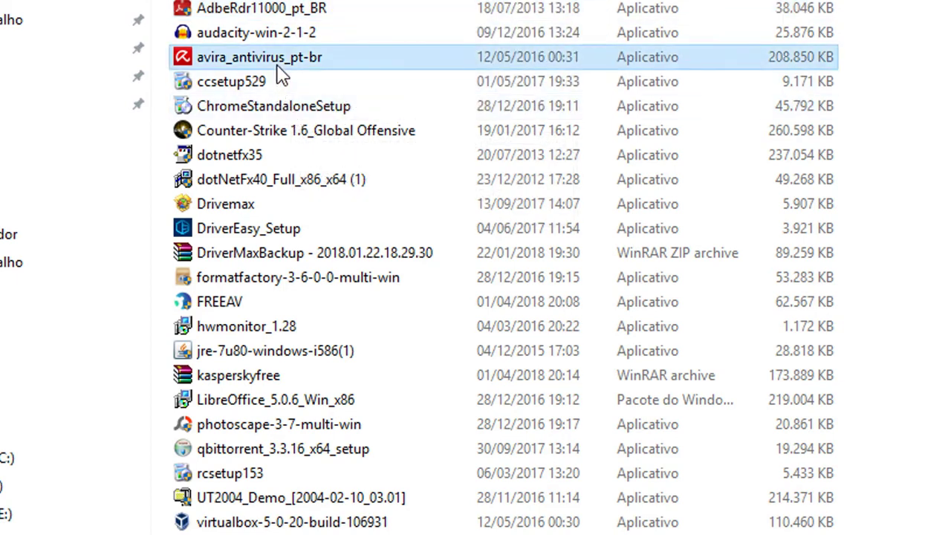
{"action": "left_click", "coordinate": [261, 302]}
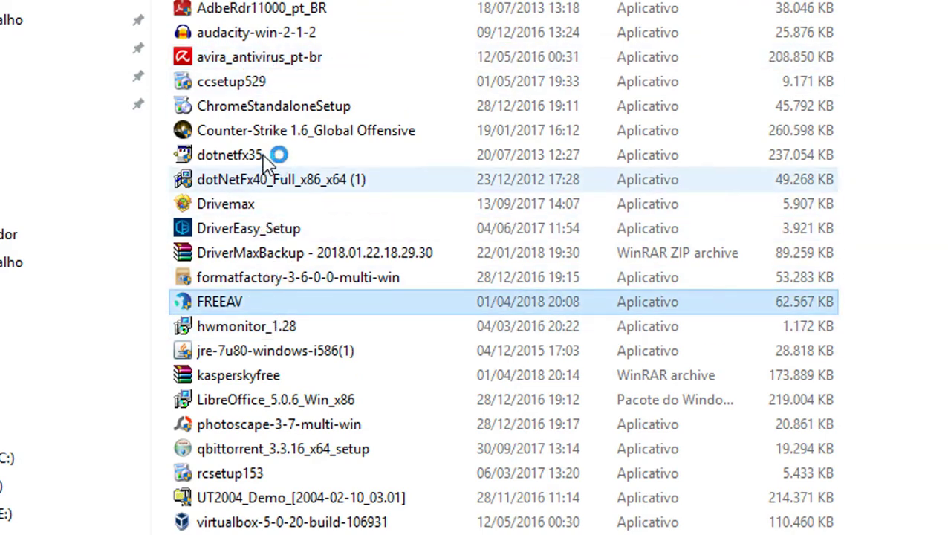
{"action": "left_click", "coordinate": [275, 106]}
{"action": "left_click", "coordinate": [272, 81]}
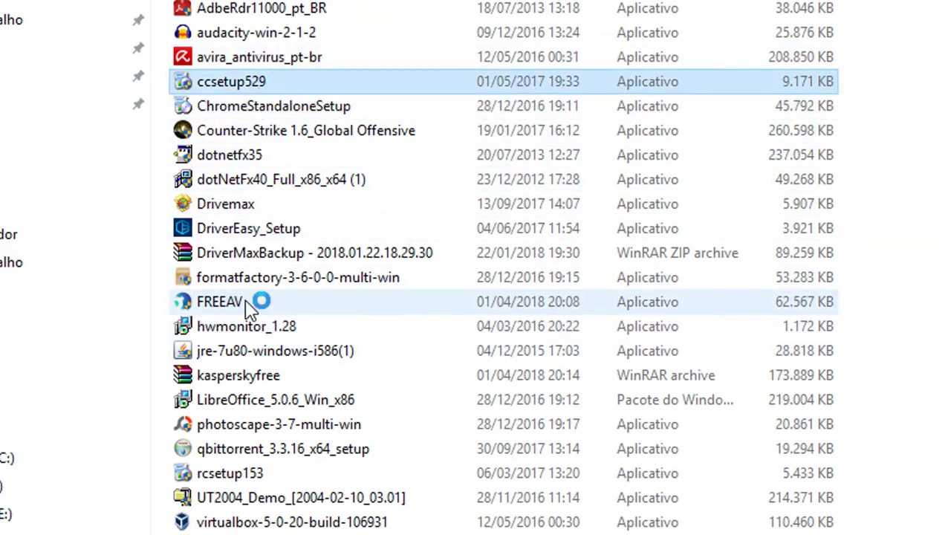
{"action": "left_click", "coordinate": [250, 305]}
{"action": "left_click", "coordinate": [264, 377]}
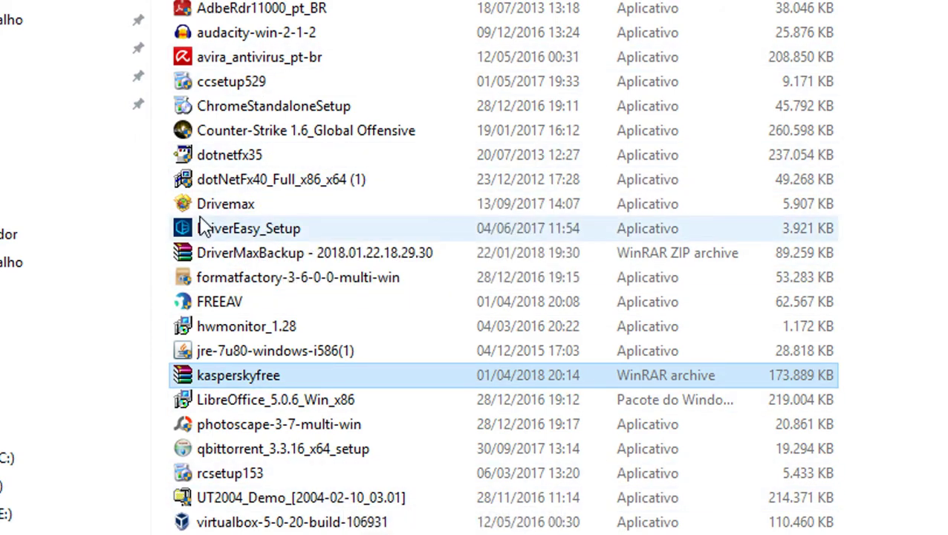
Start the avira_antivirus_pt-br installer, keep the Expressa installation, accept the license agreement and privacy policy, and open the proxy settings
{"action": "double_click", "coordinate": [248, 64]}
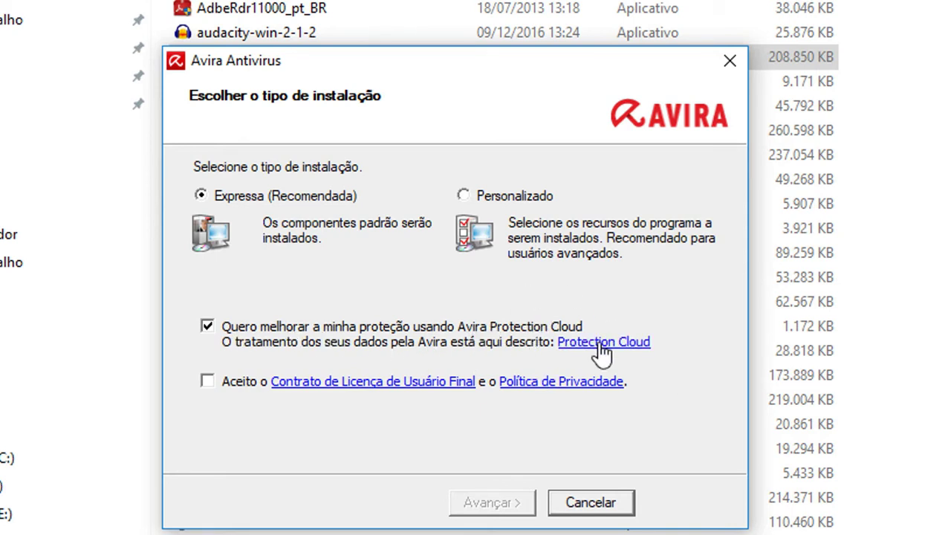
{"action": "left_click", "coordinate": [207, 382]}
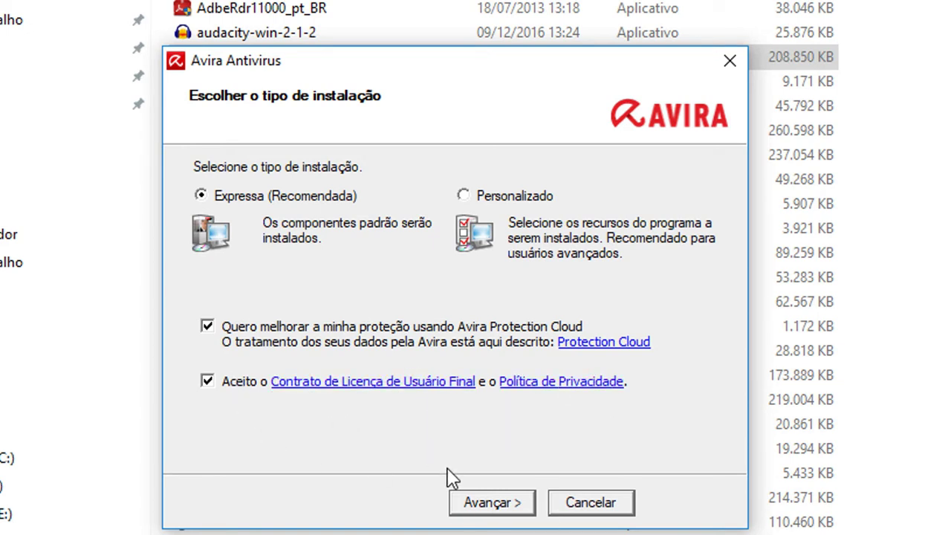
{"action": "left_click", "coordinate": [519, 508]}
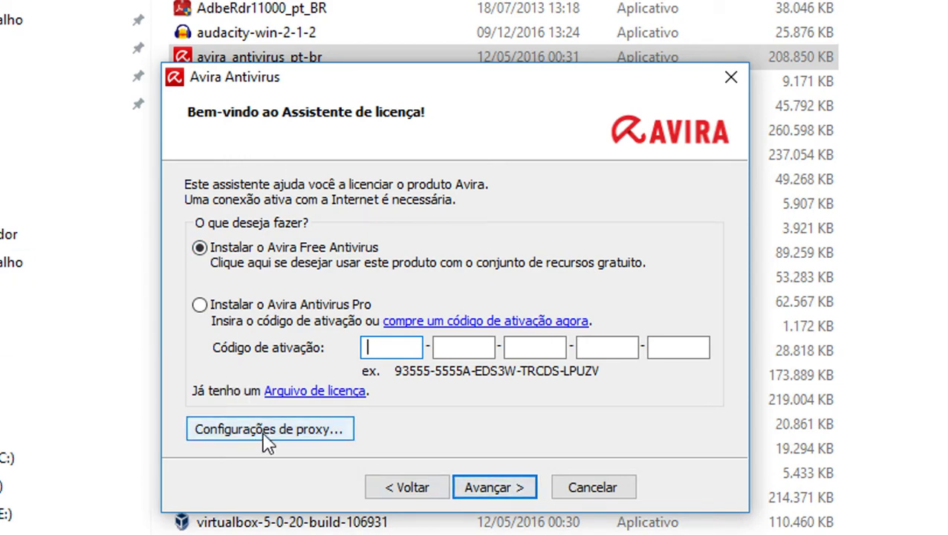
{"action": "left_click", "coordinate": [349, 431]}
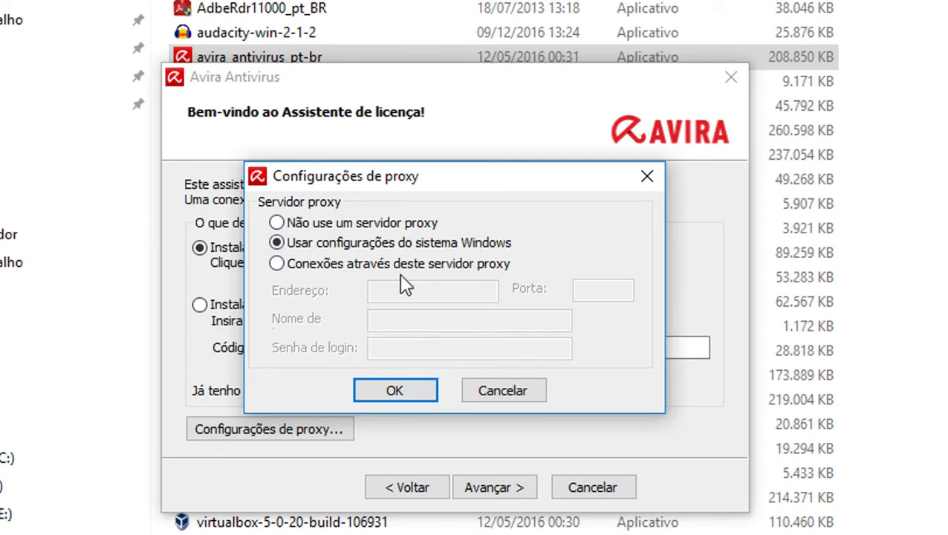
Configure a connection through proxy server 20.20.0.1, port 8080, with user name aluno and the login password
{"action": "left_click", "coordinate": [321, 267]}
{"action": "left_click", "coordinate": [392, 293]}
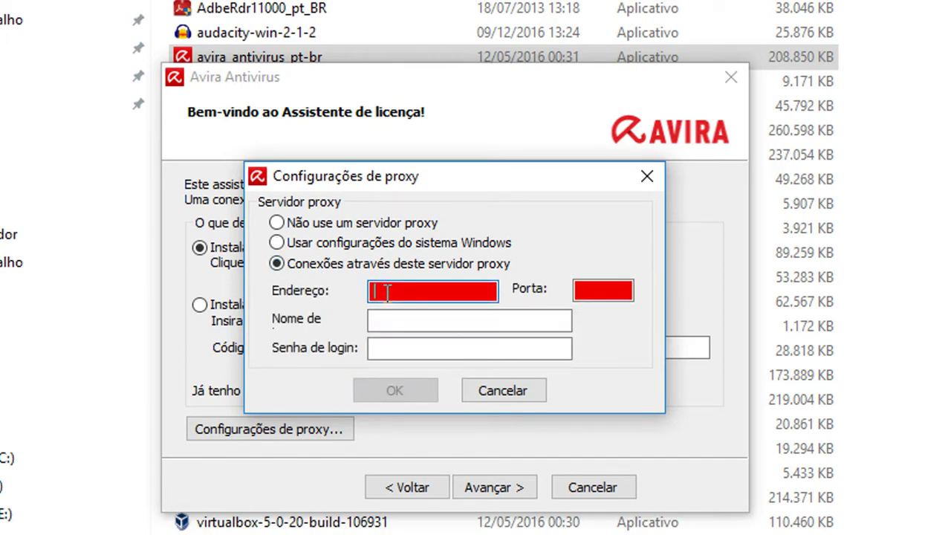
{"action": "type", "text": "20.20.0.1"}
{"action": "left_click", "coordinate": [614, 294]}
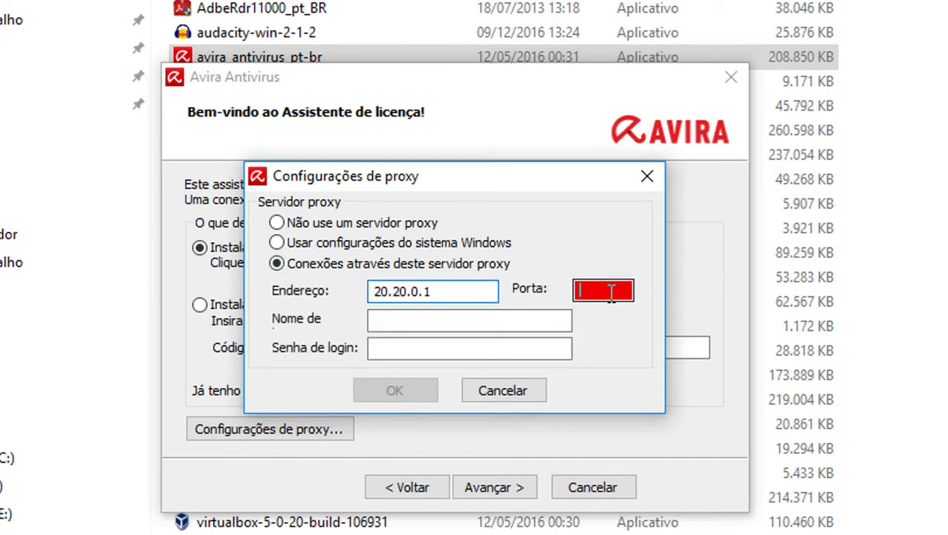
{"action": "type", "text": "8080"}
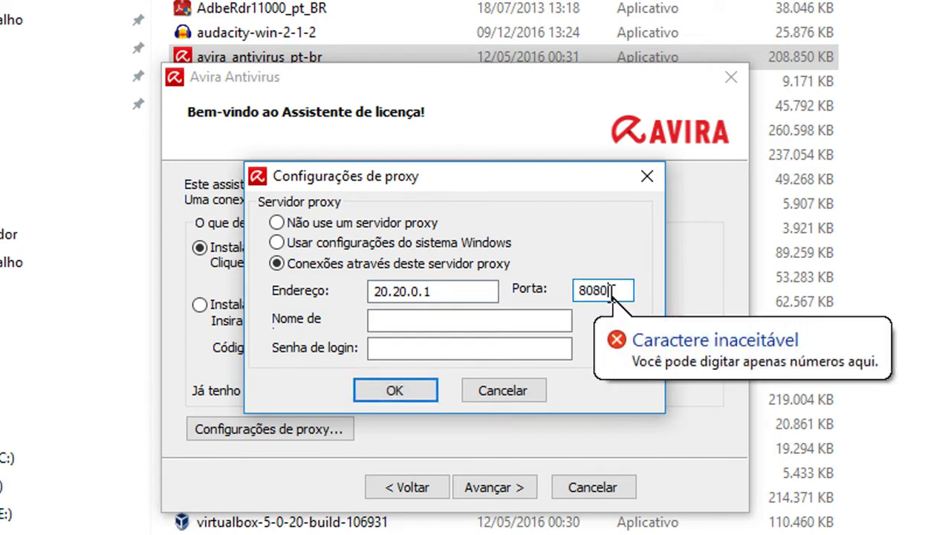
{"action": "left_click", "coordinate": [484, 320]}
{"action": "type", "text": "alun"}
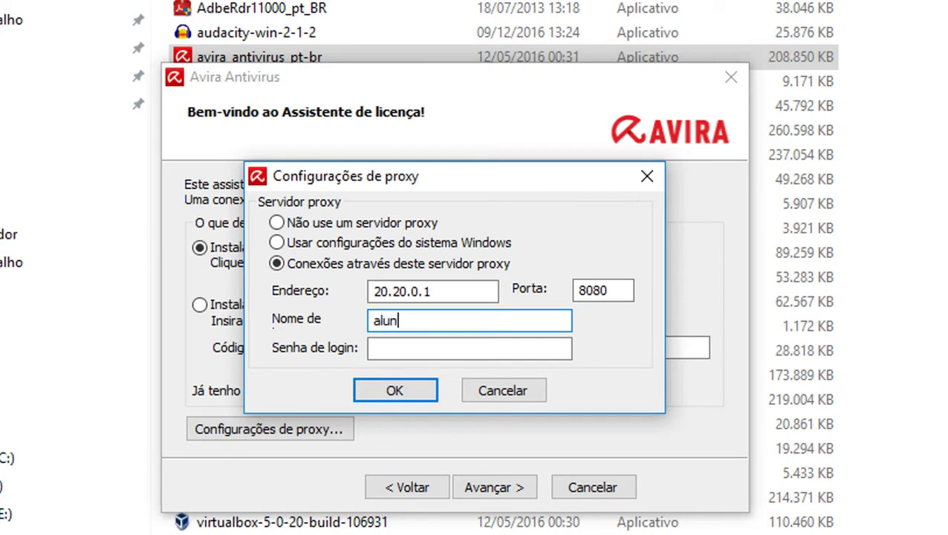
{"action": "type", "text": "o"}
{"action": "key", "text": "Tab"}
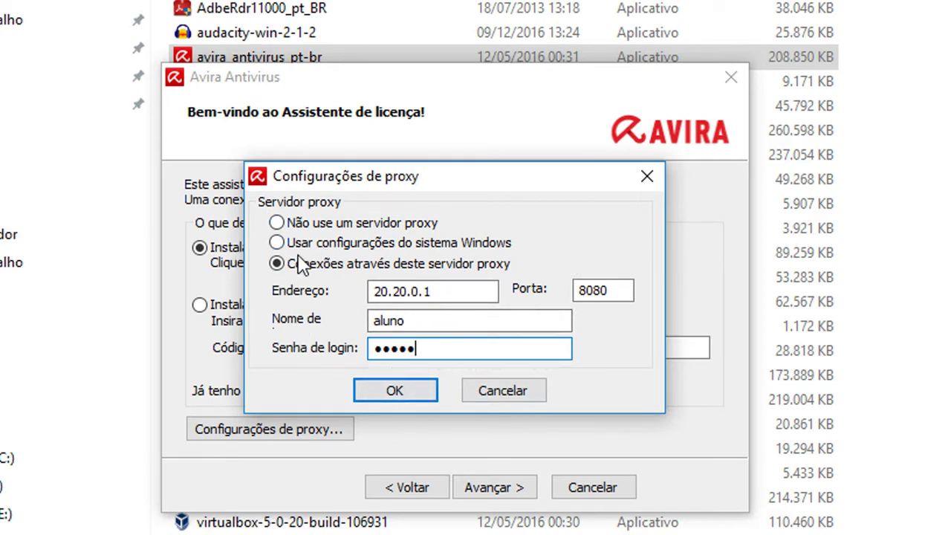
Set Avira to use no proxy server and continue with the Avira Free Antivirus option
{"action": "left_click", "coordinate": [281, 224]}
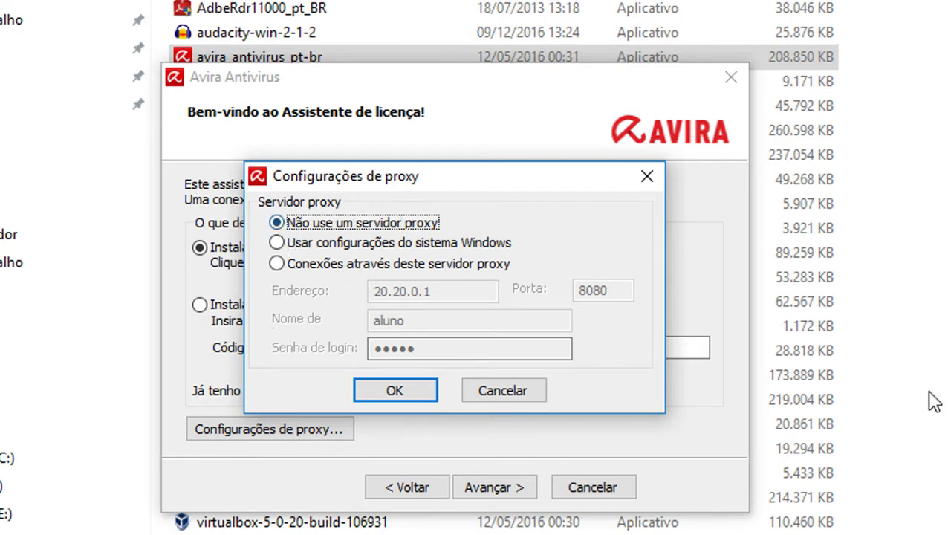
{"action": "left_click", "coordinate": [420, 395]}
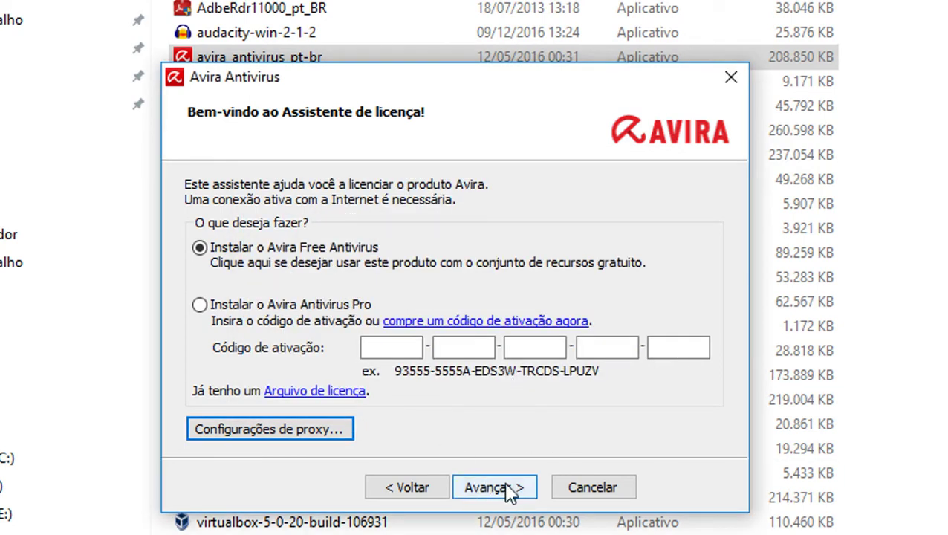
{"action": "left_click", "coordinate": [481, 490]}
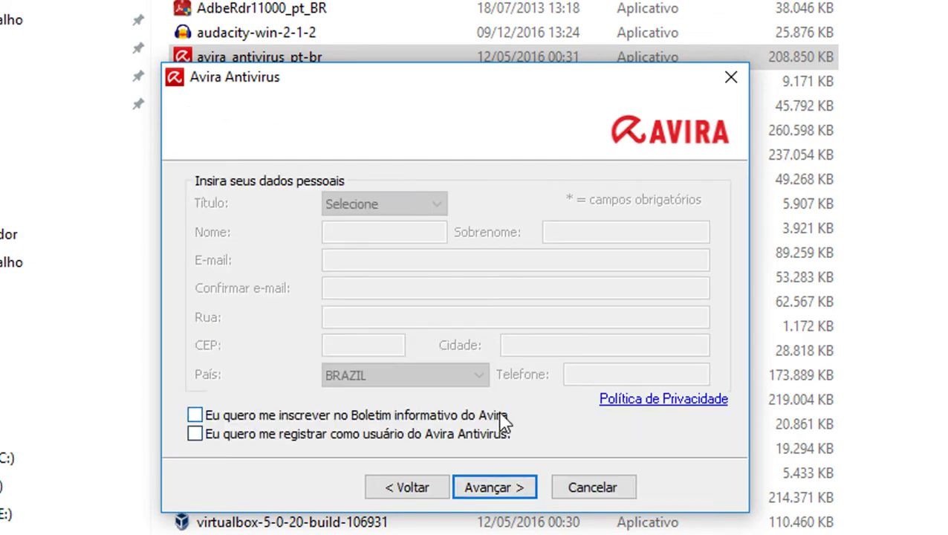
Subscribe to the Avira newsletter with the title Sr, fill in the e-mail and its confirmation, and submit the form
{"action": "left_click", "coordinate": [273, 416]}
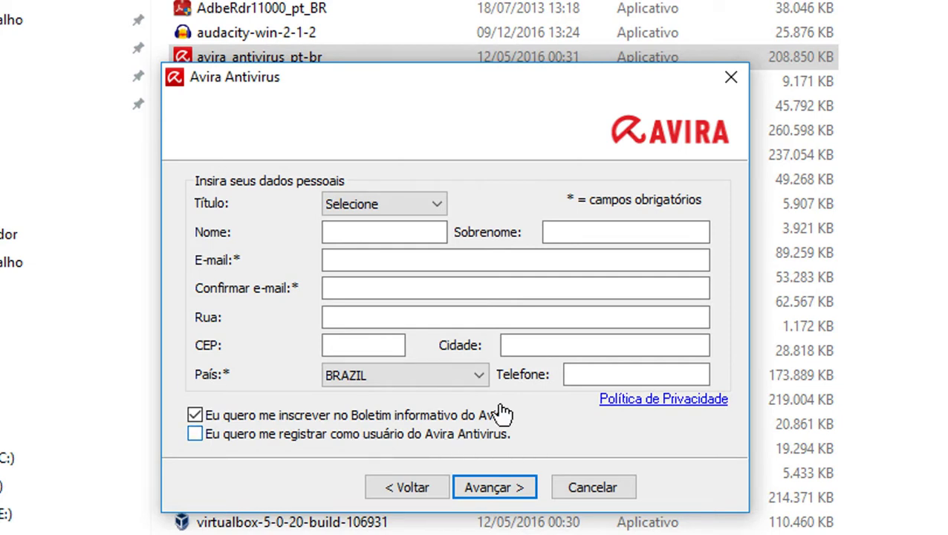
{"action": "left_click", "coordinate": [387, 206]}
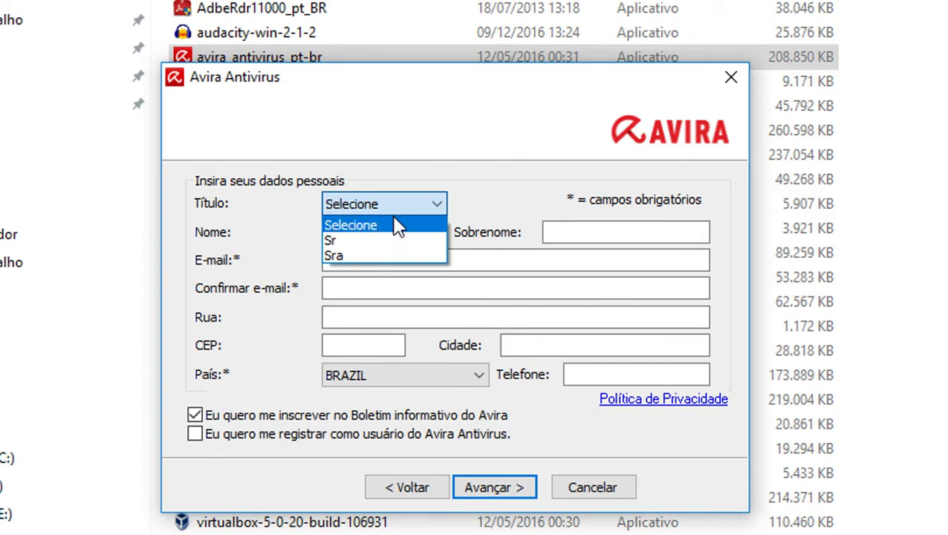
{"action": "left_click", "coordinate": [371, 246]}
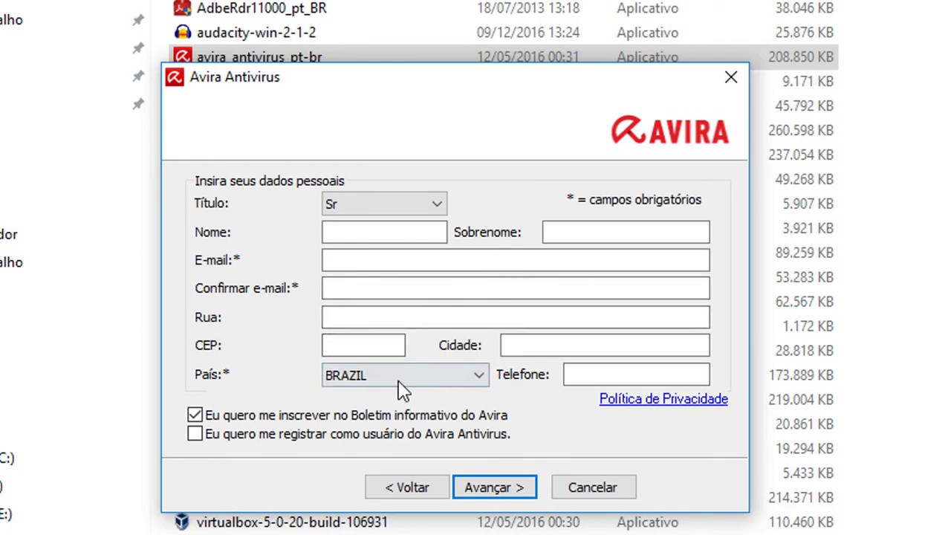
{"action": "left_click", "coordinate": [331, 260]}
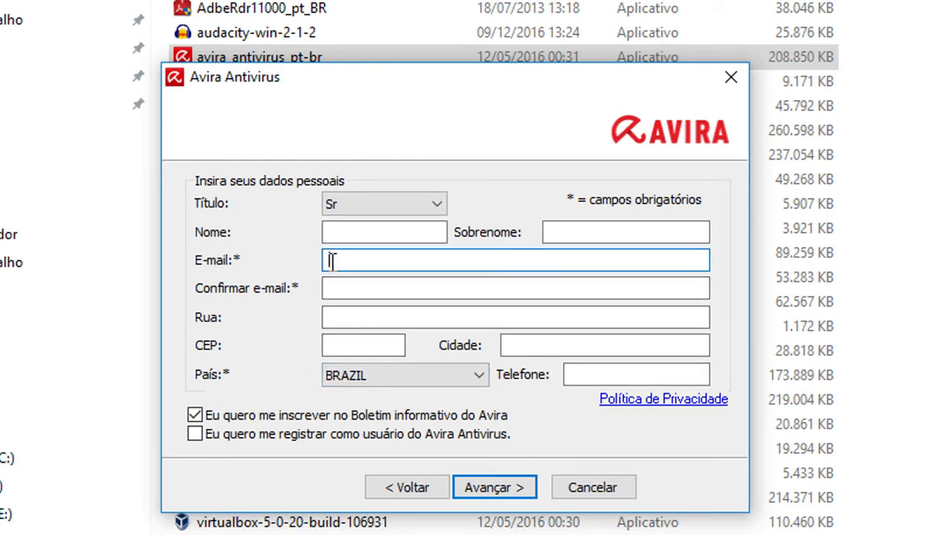
{"action": "key", "text": "ctrl+v"}
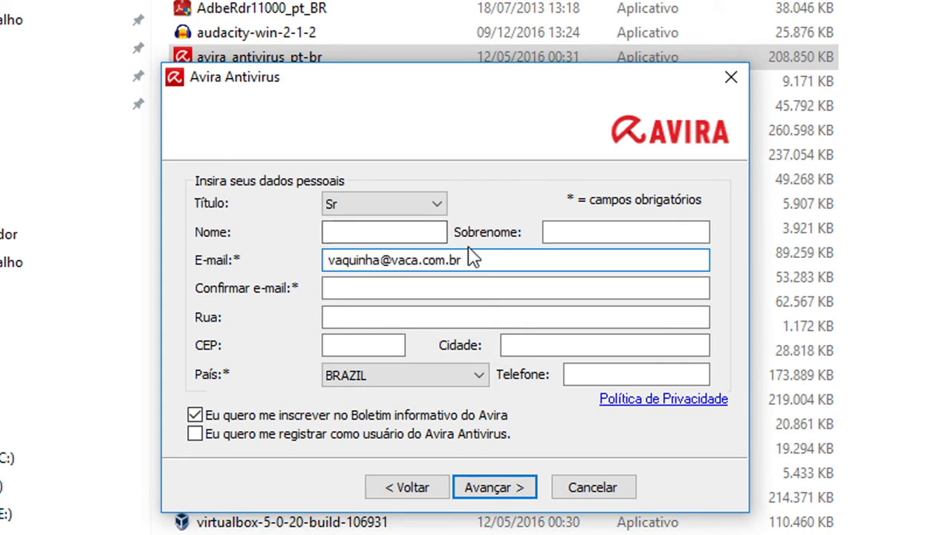
{"action": "left_click_drag", "start_coordinate": [476, 269], "coordinate": [225, 269]}
{"action": "key", "text": "ctrl+c"}
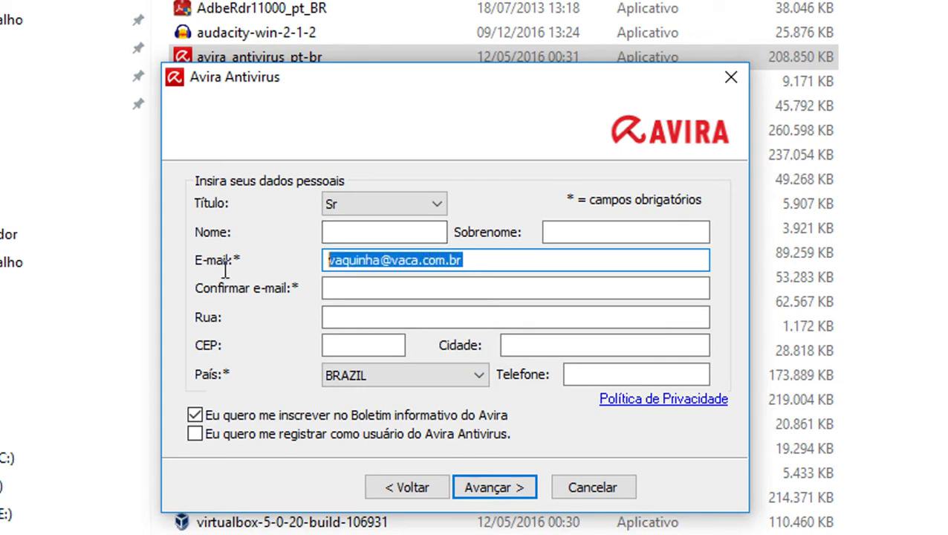
{"action": "left_click", "coordinate": [363, 289]}
{"action": "key", "text": "ctrl+v"}
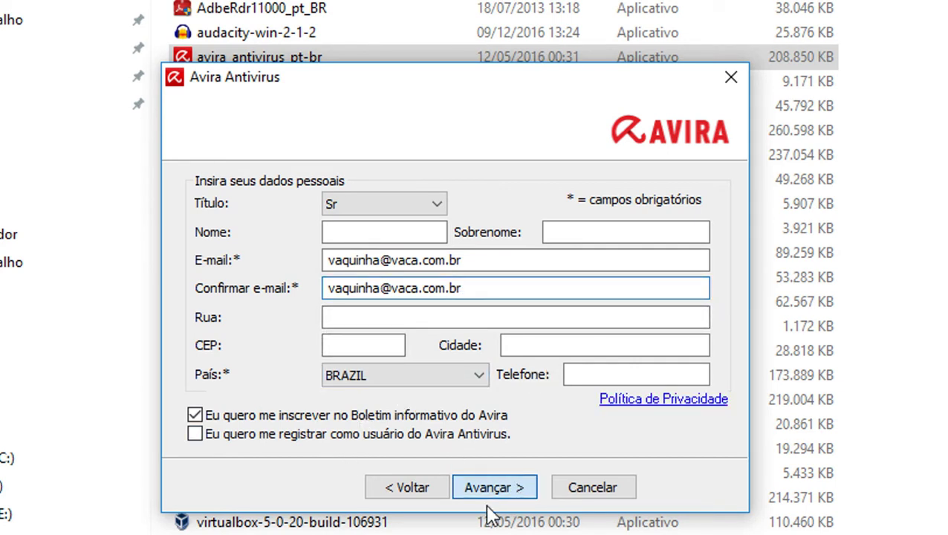
{"action": "left_click", "coordinate": [507, 491]}
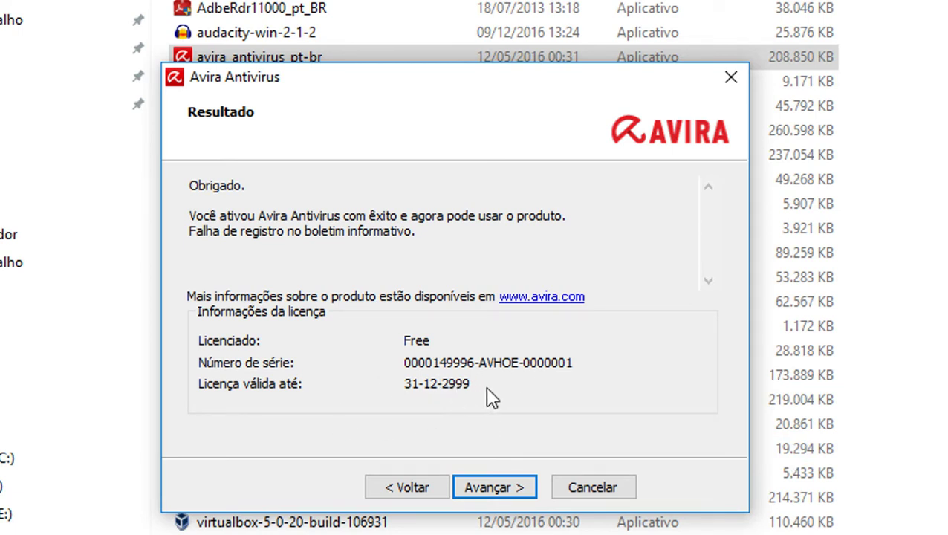
Continue past the license result and open the Avira web page with Google Chrome
{"action": "left_click", "coordinate": [494, 488]}
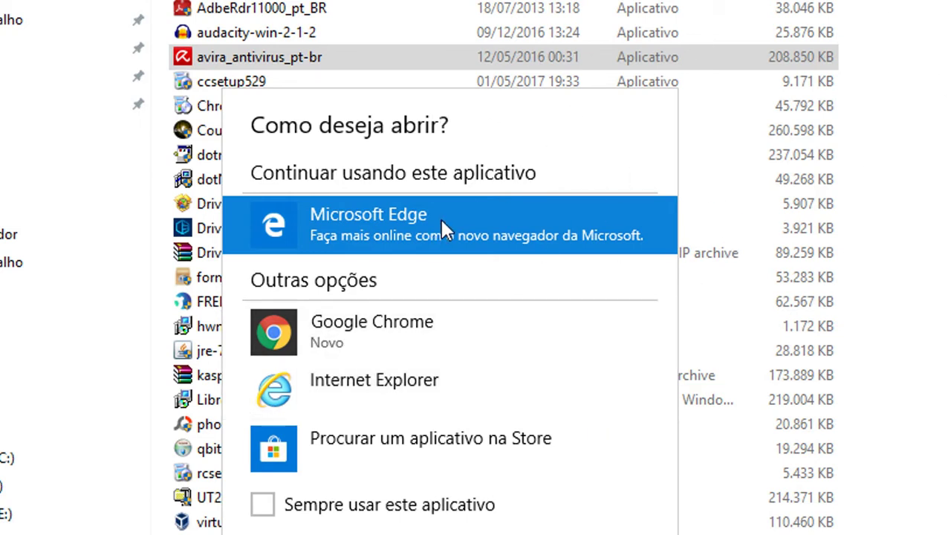
{"action": "left_click", "coordinate": [420, 329]}
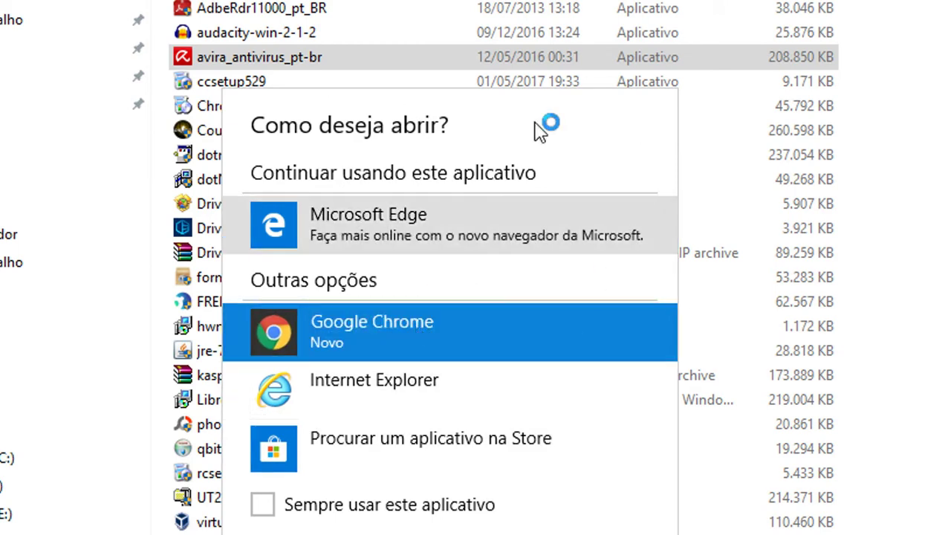
{"action": "key", "text": "Return"}
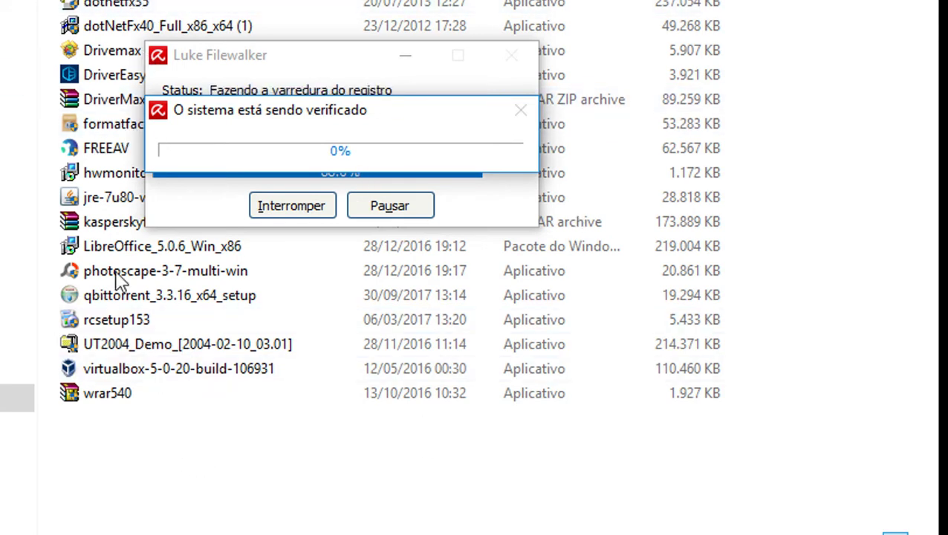
Examine the TR/Crypt.XPACK.Gen3 detection for Qt5WinExtras.dll in the system scan and set its action to Ignorar
{"action": "left_click_drag", "start_coordinate": [191, 322], "coordinate": [405, 320]}
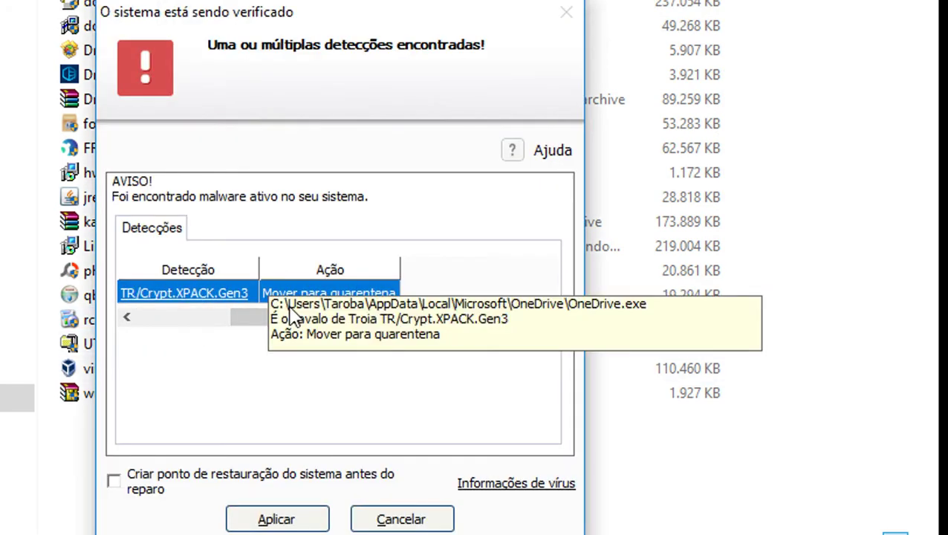
{"action": "left_click_drag", "start_coordinate": [260, 312], "coordinate": [239, 301]}
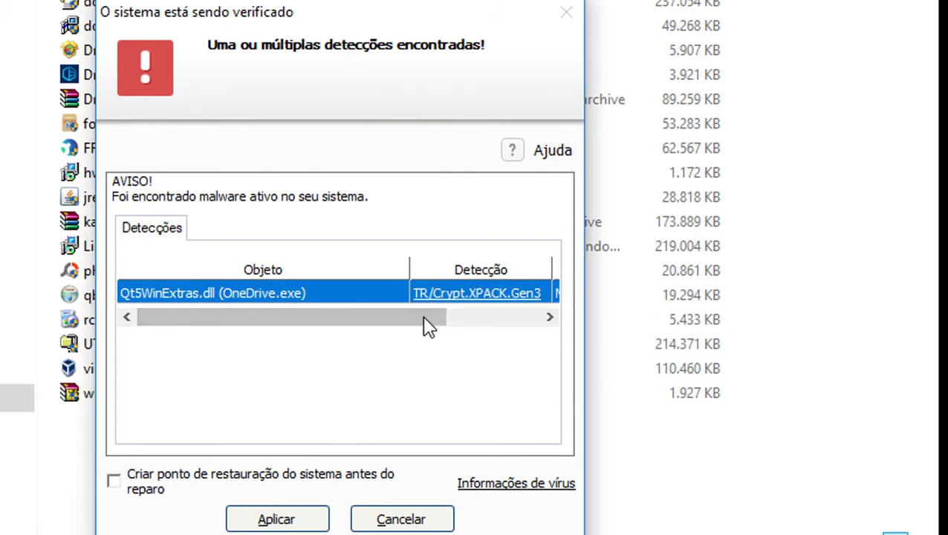
{"action": "left_click_drag", "start_coordinate": [428, 324], "coordinate": [490, 333]}
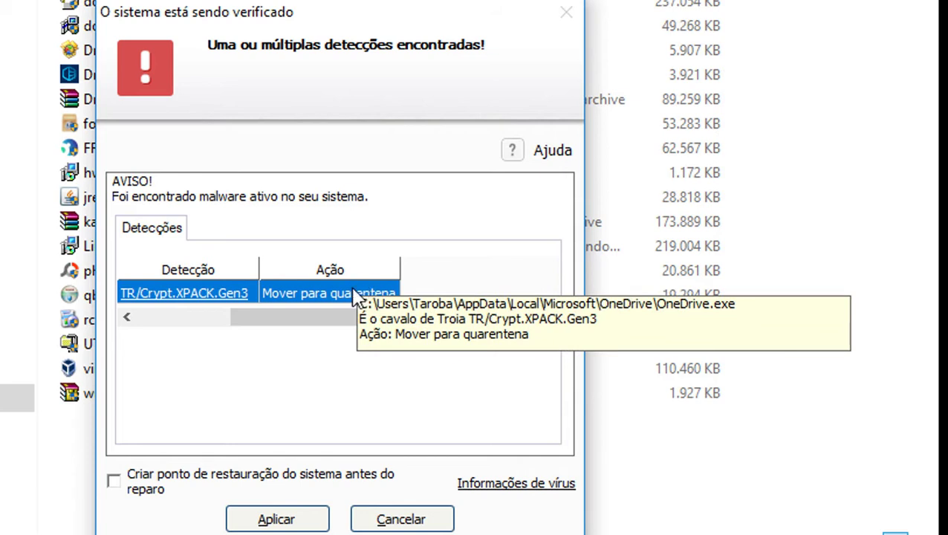
{"action": "right_click", "coordinate": [336, 300]}
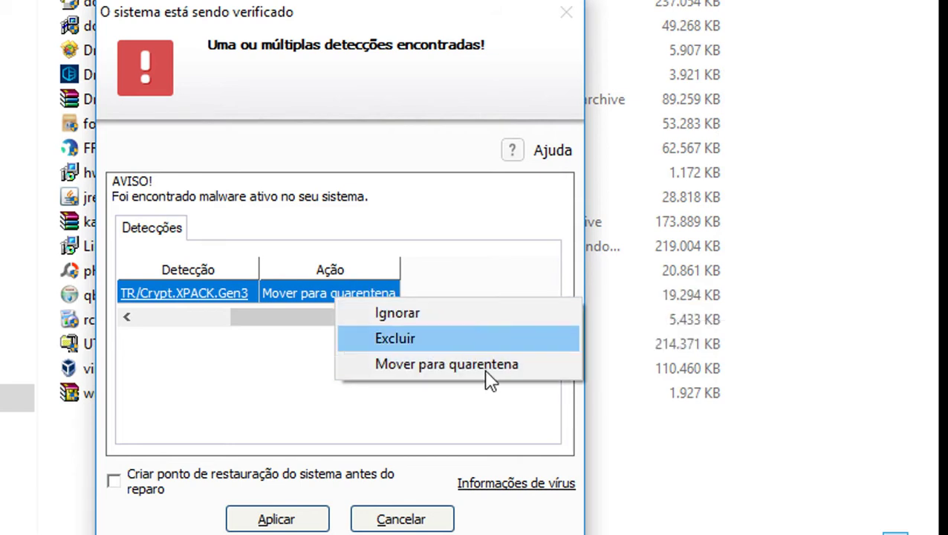
{"action": "left_click", "coordinate": [430, 319]}
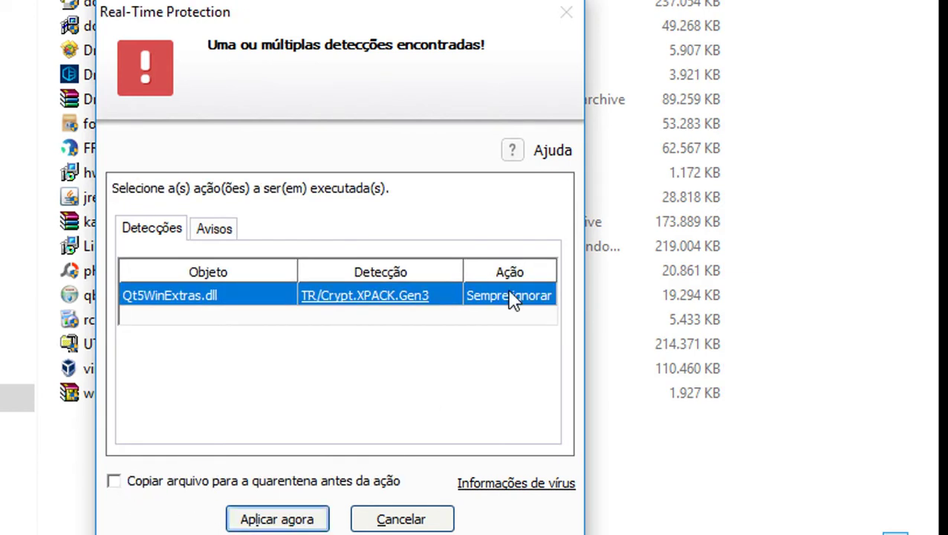
Set the Real-Time Protection action for Qt5WinExtras.dll to Sempre ignorar and apply it
{"action": "left_click", "coordinate": [495, 295]}
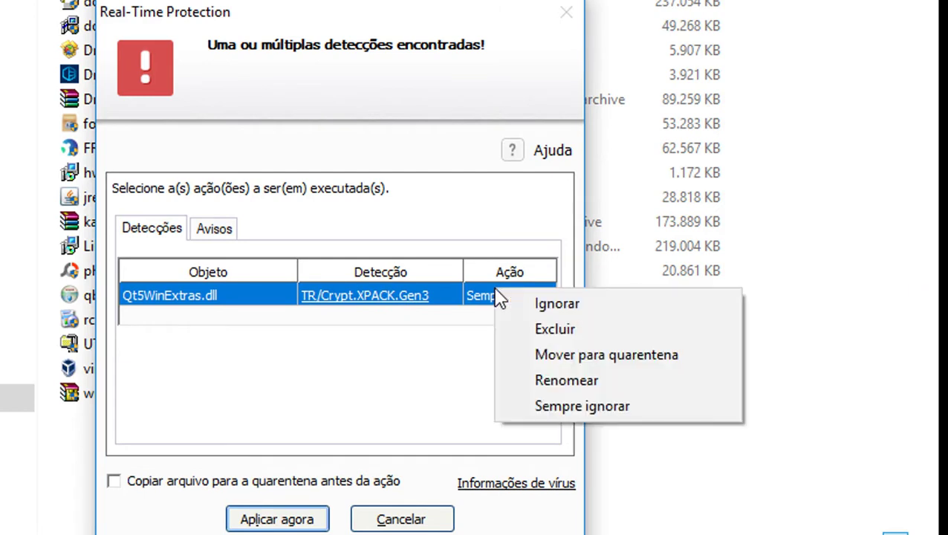
{"action": "left_click", "coordinate": [573, 407]}
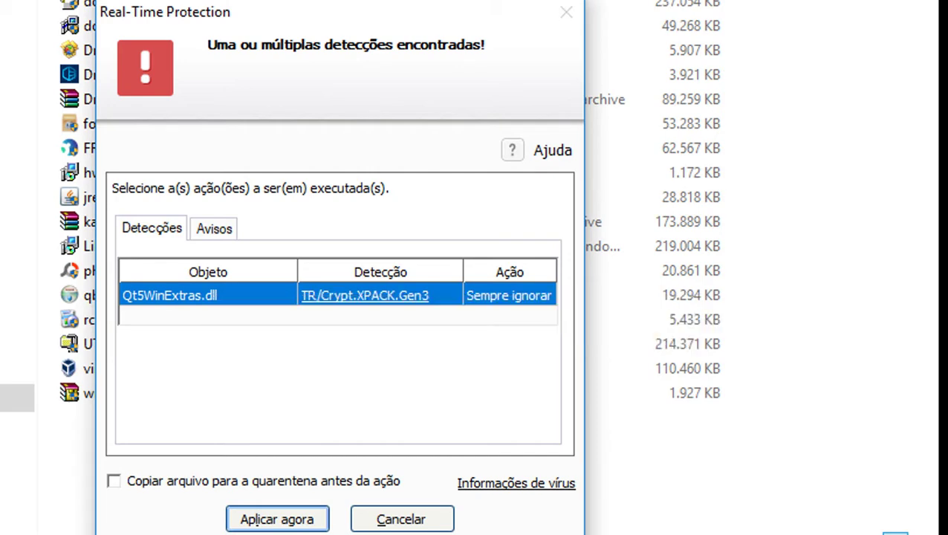
{"action": "left_click", "coordinate": [272, 520]}
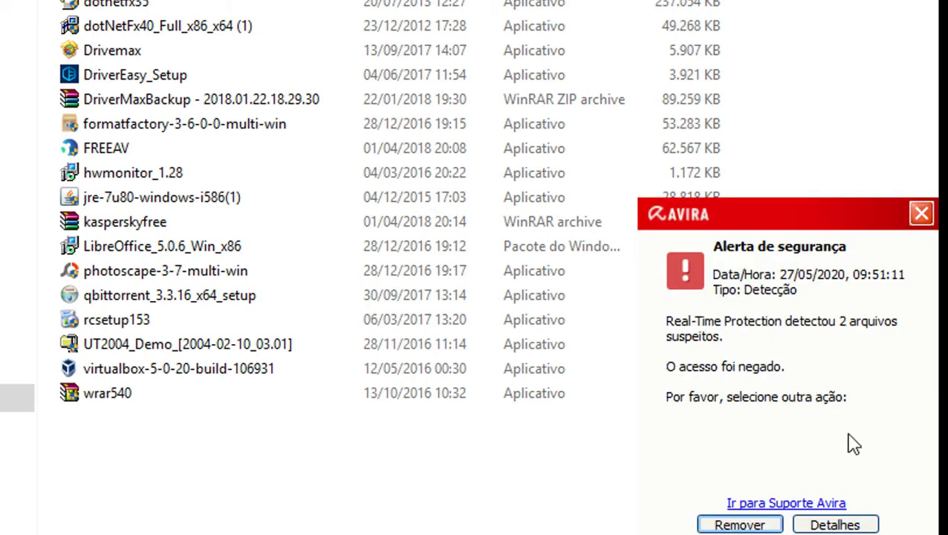
Dismiss the Avira security alert and check the Avira Launcher status among the hidden notification icons
{"action": "left_click", "coordinate": [918, 217]}
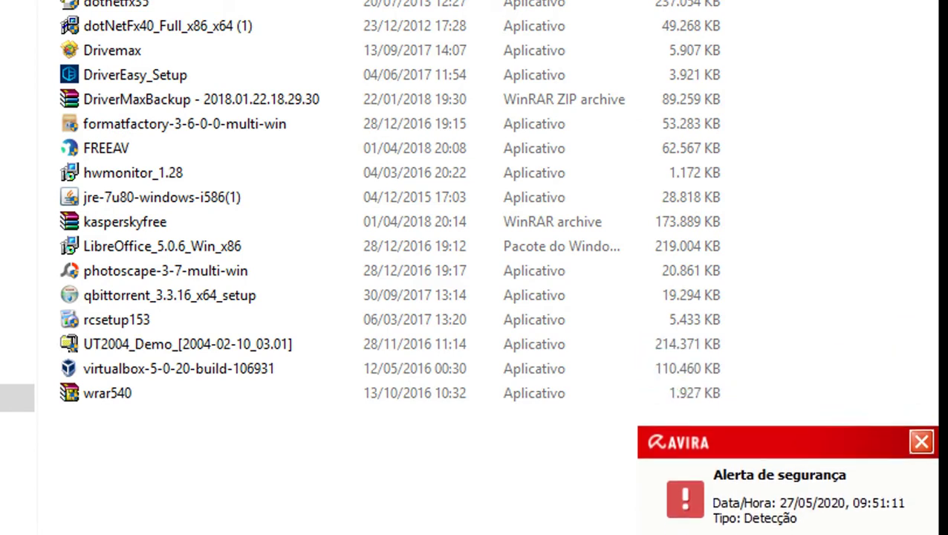
{"action": "left_click", "coordinate": [719, 531]}
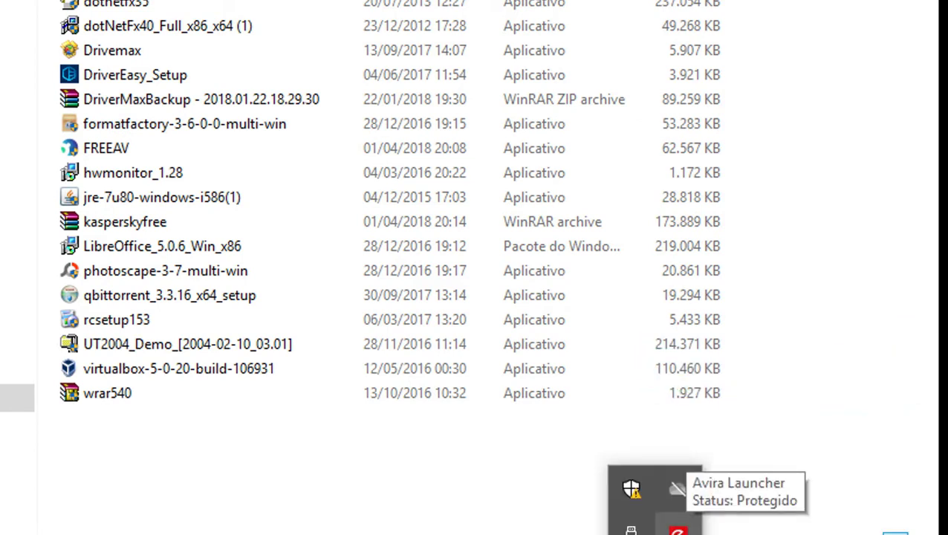
{"action": "left_click", "coordinate": [678, 487]}
Install CCleaner v5.29 from ccsetup529 with the default options, turn off viewing release notes, and close the setup without running the program
{"action": "scroll", "coordinate": [149, 85], "scroll_direction": "up", "scroll_amount": 2}
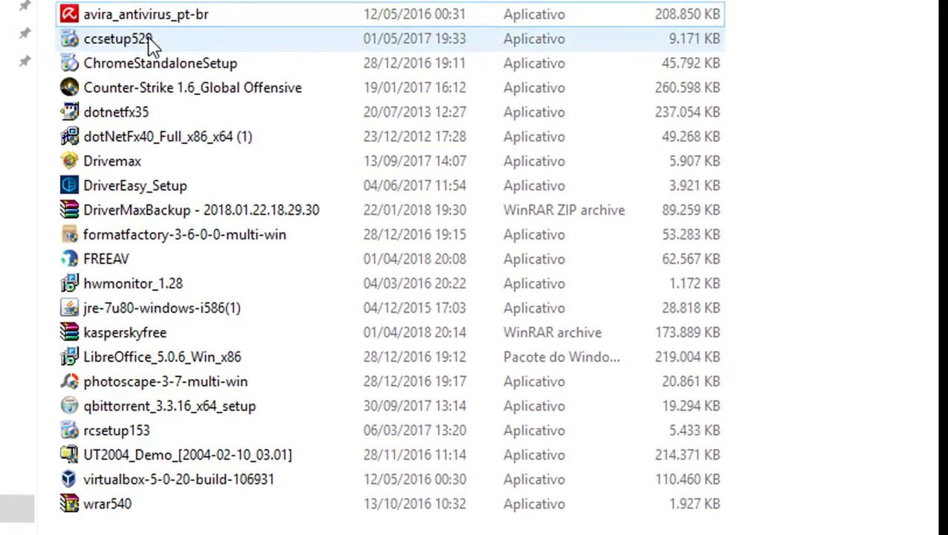
{"action": "left_click", "coordinate": [148, 87]}
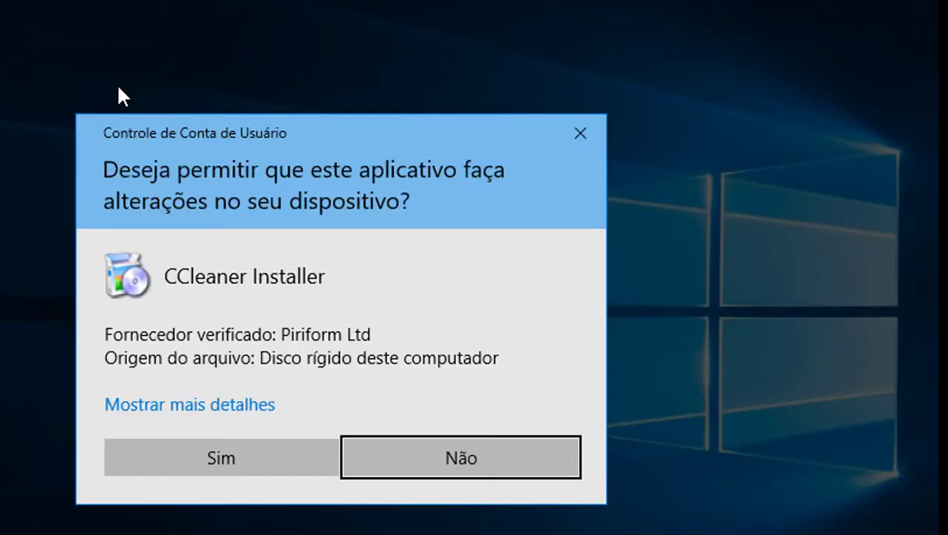
{"action": "left_click", "coordinate": [164, 459]}
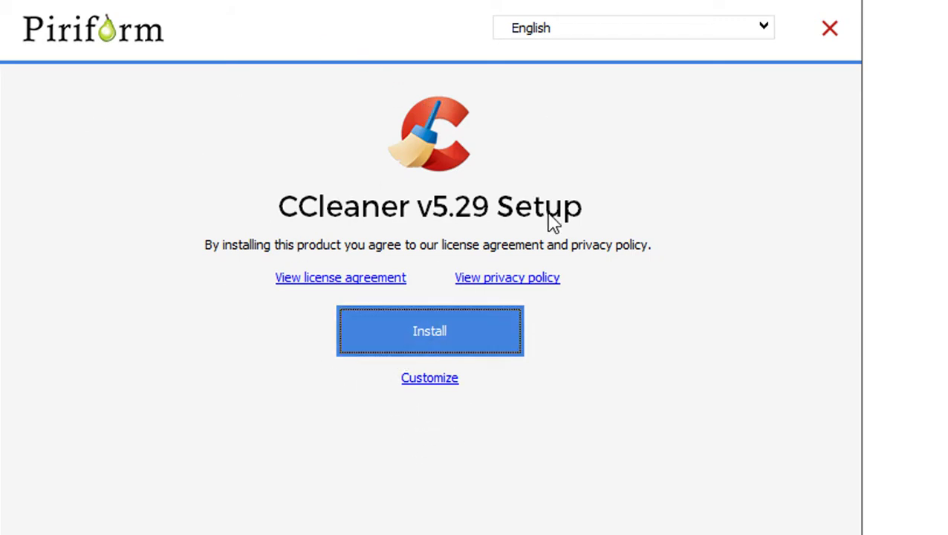
{"action": "left_click", "coordinate": [425, 379]}
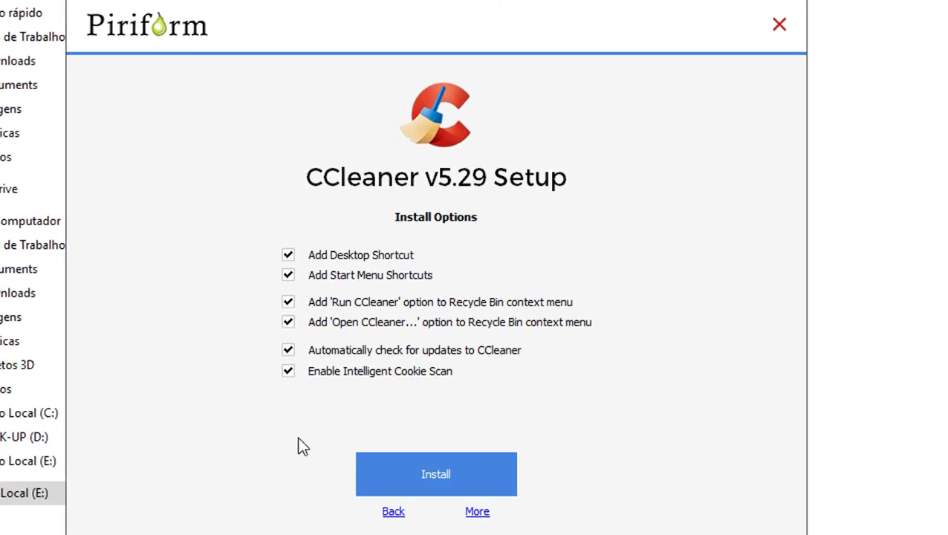
{"action": "left_click", "coordinate": [391, 512]}
{"action": "left_click", "coordinate": [440, 287]}
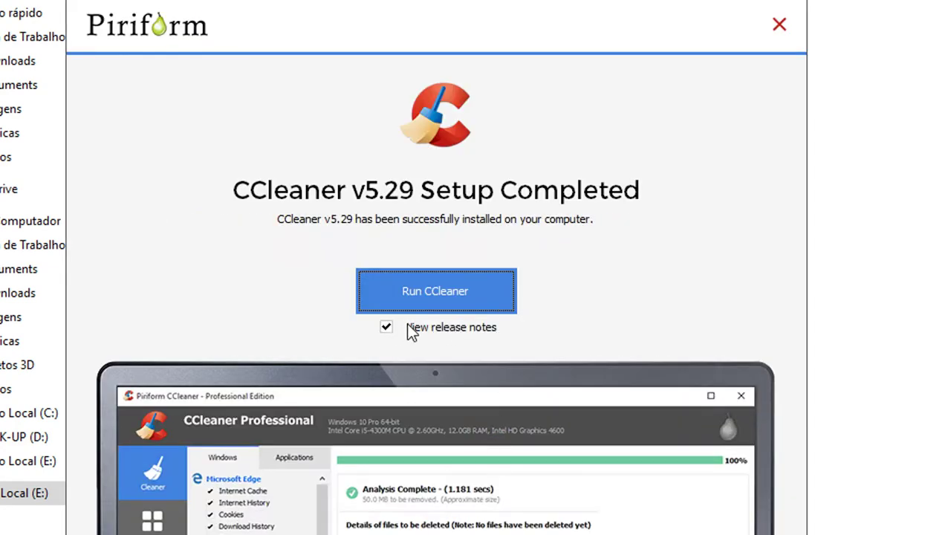
{"action": "left_click", "coordinate": [386, 328]}
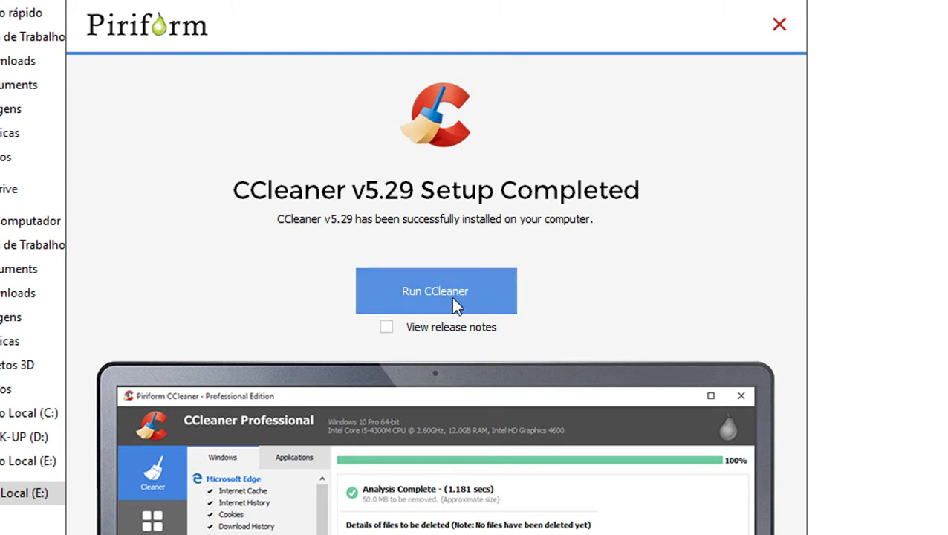
{"action": "left_click", "coordinate": [780, 26]}
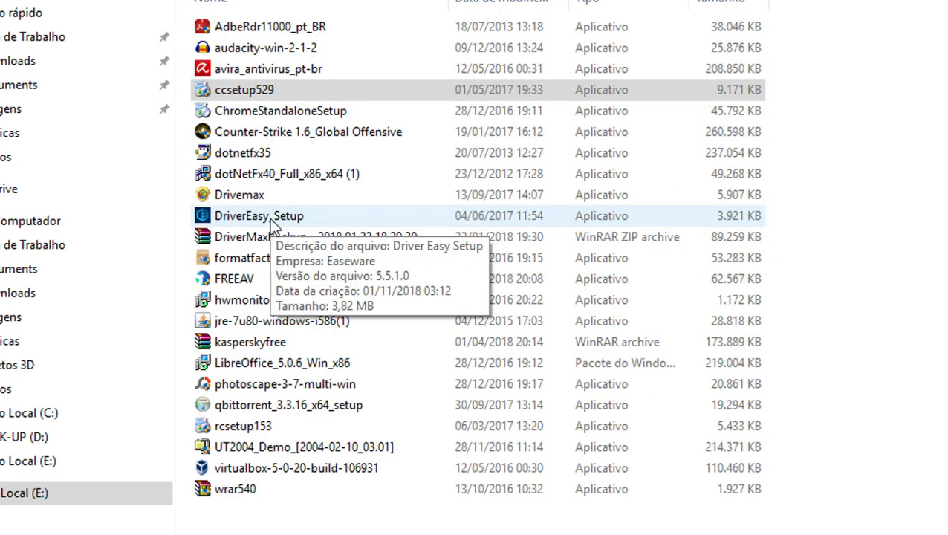
Install Java from jre-7u80-windows-i586(1) into the default destination folder and close the completed installer
{"action": "left_click", "coordinate": [269, 217]}
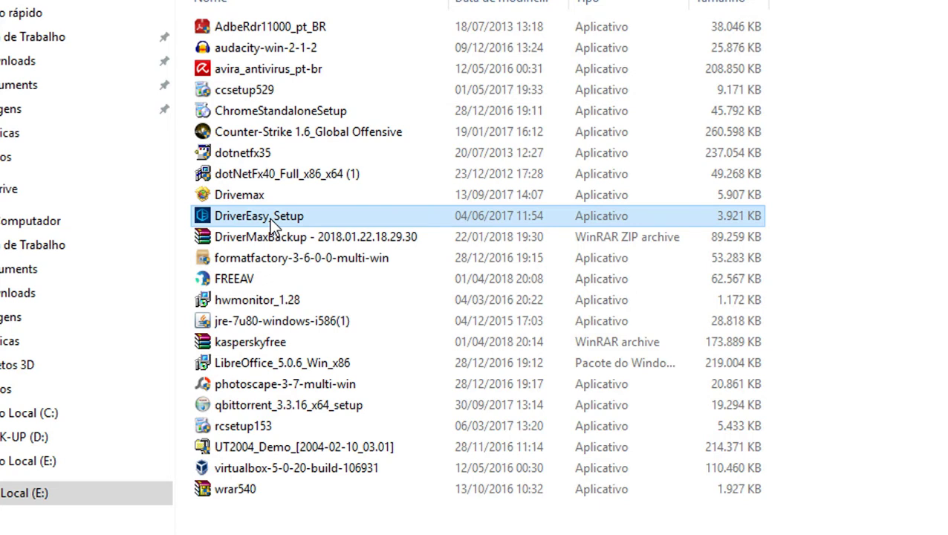
{"action": "double_click", "coordinate": [276, 324]}
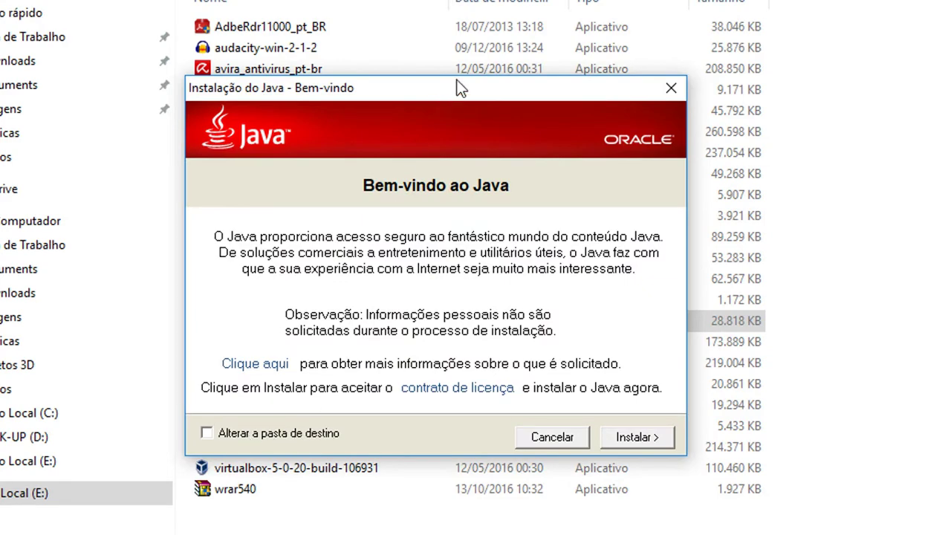
{"action": "mouse_move", "coordinate": [460, 88]}
{"action": "left_mouse_down"}
{"action": "mouse_move", "coordinate": [604, 275]}
{"action": "mouse_move", "coordinate": [646, 121]}
{"action": "mouse_move", "coordinate": [460, 31]}
{"action": "mouse_move", "coordinate": [545, 54]}
{"action": "mouse_move", "coordinate": [477, 86]}
{"action": "left_mouse_up"}
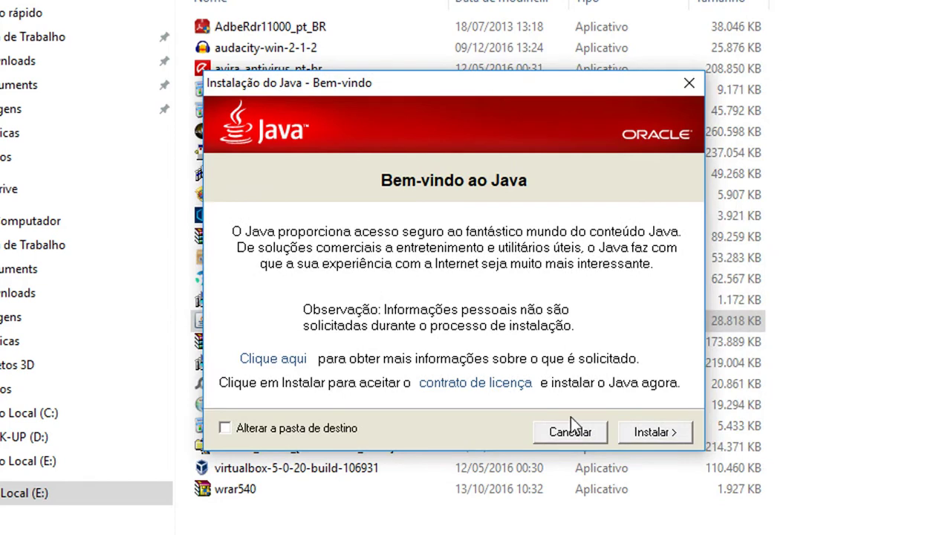
{"action": "left_click", "coordinate": [654, 432]}
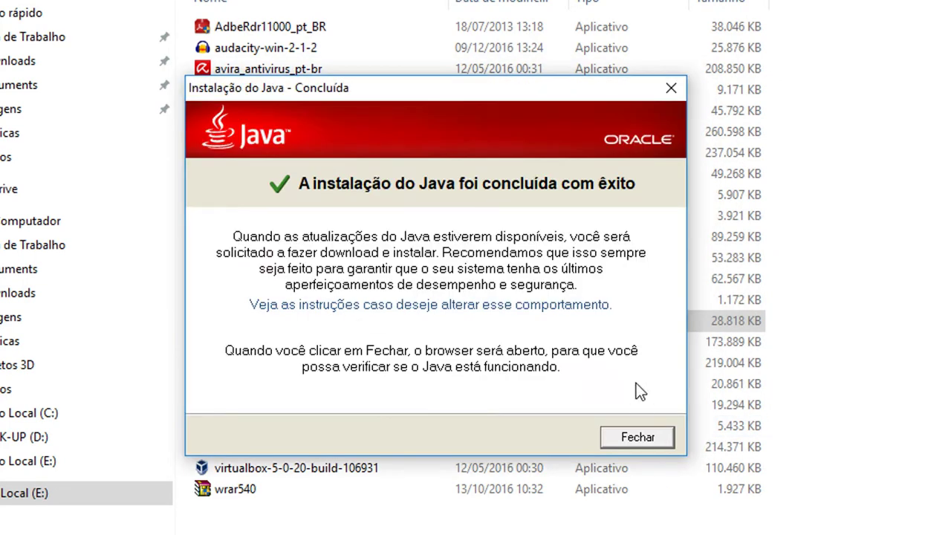
{"action": "left_click", "coordinate": [638, 437]}
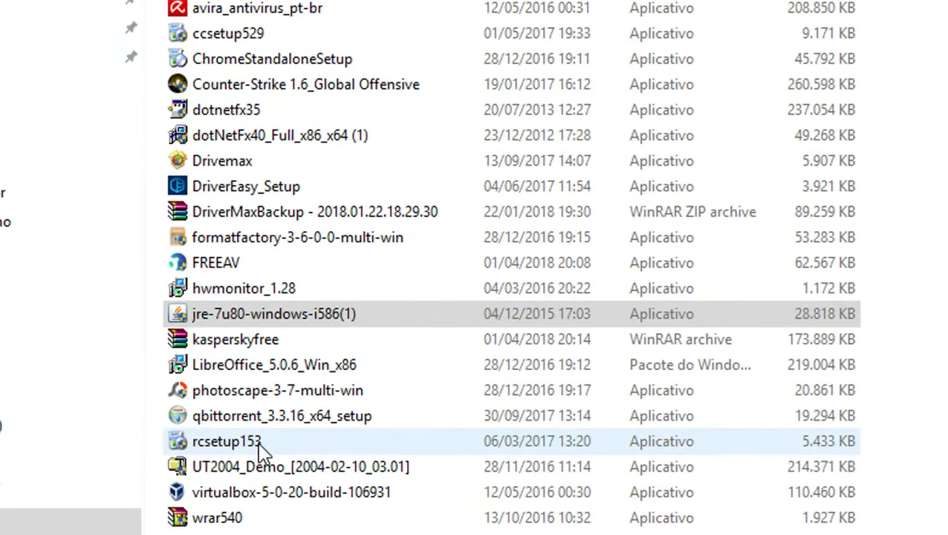
Install Recuva v1.53 from rcsetup153, allowing it to make changes, and close the setup without running the program
{"action": "double_click", "coordinate": [233, 449]}
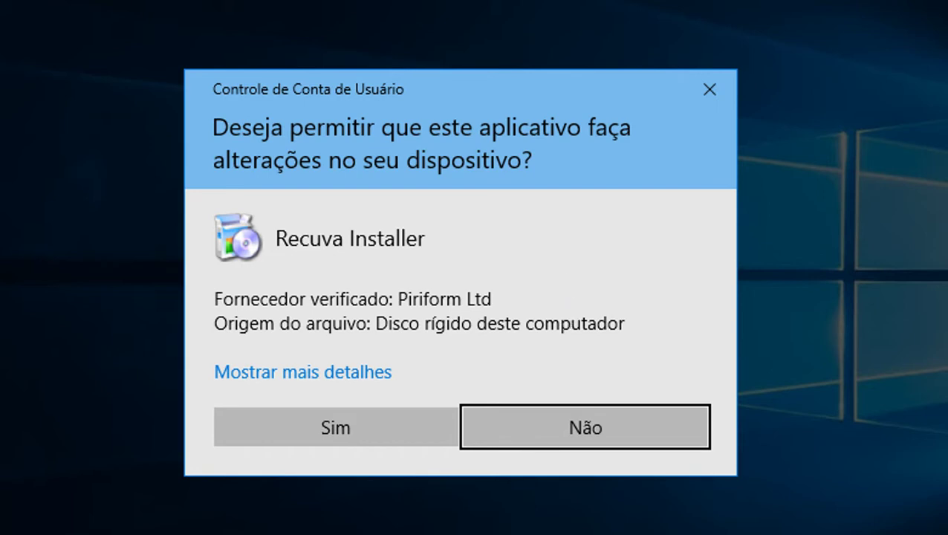
{"action": "left_click", "coordinate": [319, 430]}
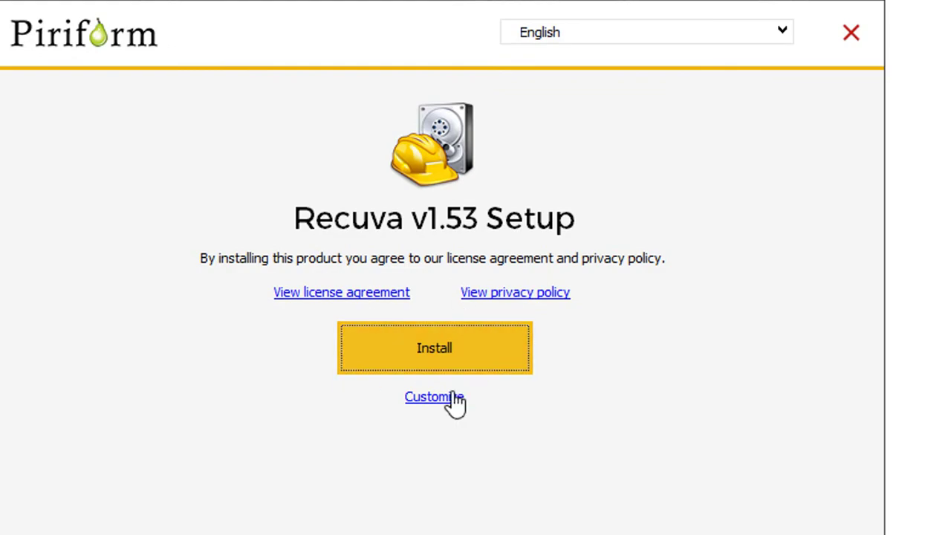
{"action": "left_click", "coordinate": [438, 360]}
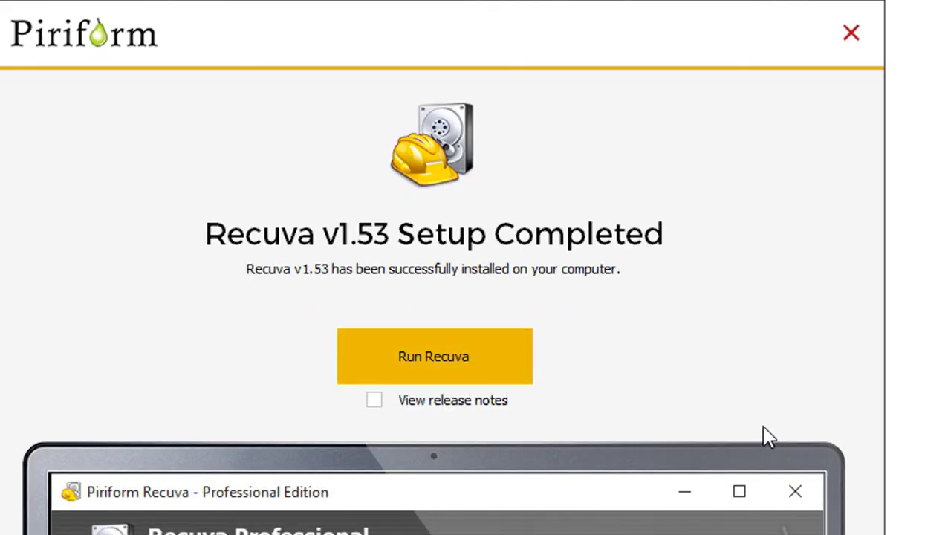
{"action": "left_click", "coordinate": [852, 32]}
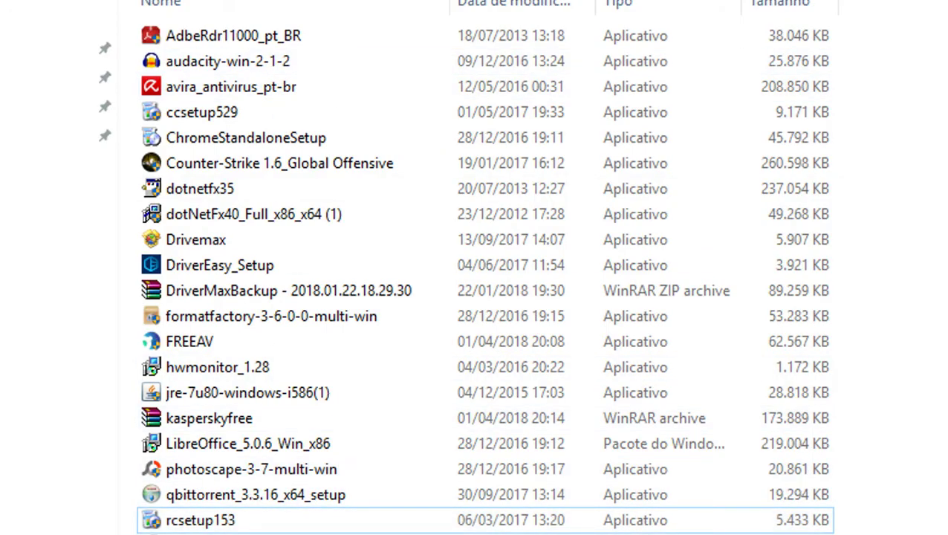
Install LibreOffice 5.0.6.3 from LibreOffice_5.0.6_Win_x86 using the Típica installation type, keeping the desktop shortcut option, and finish the wizard
{"action": "left_click", "coordinate": [252, 474]}
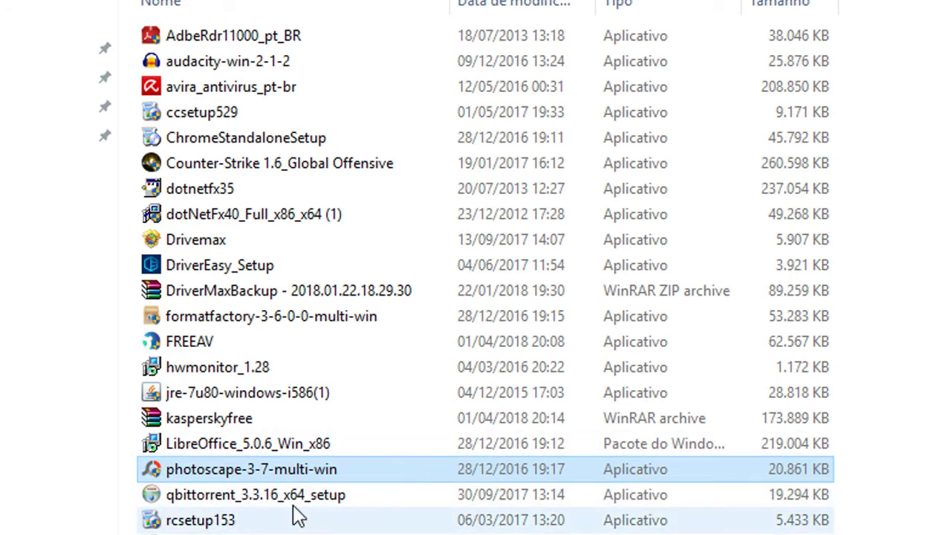
{"action": "left_click", "coordinate": [236, 448]}
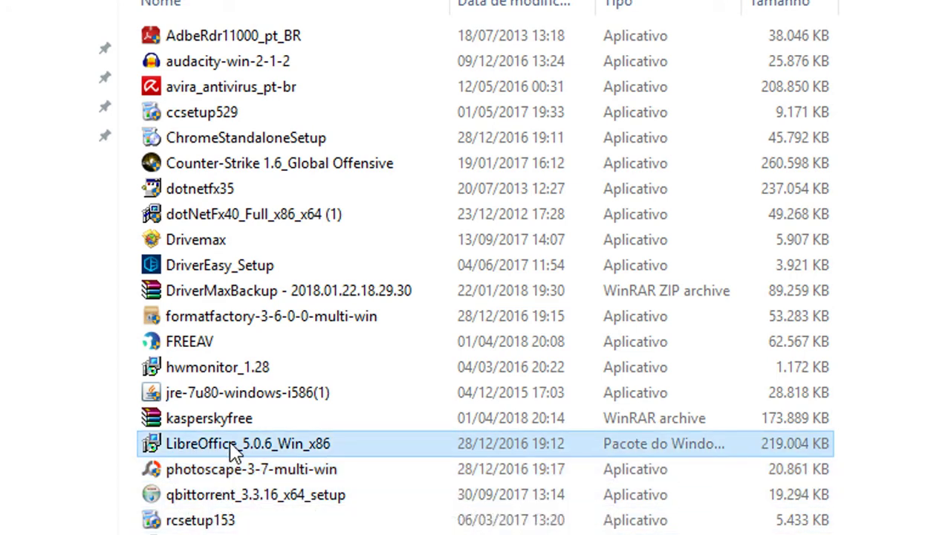
{"action": "double_click", "coordinate": [229, 444]}
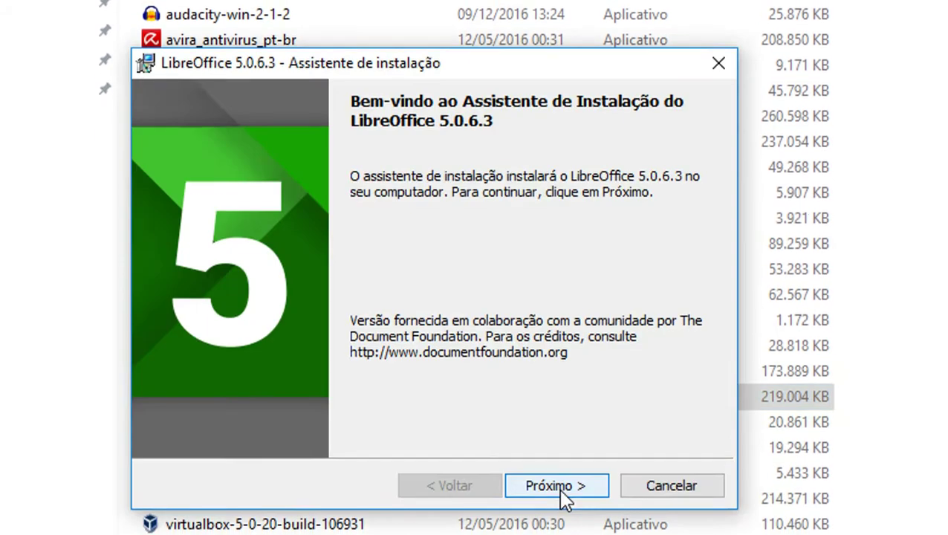
{"action": "left_click", "coordinate": [561, 484]}
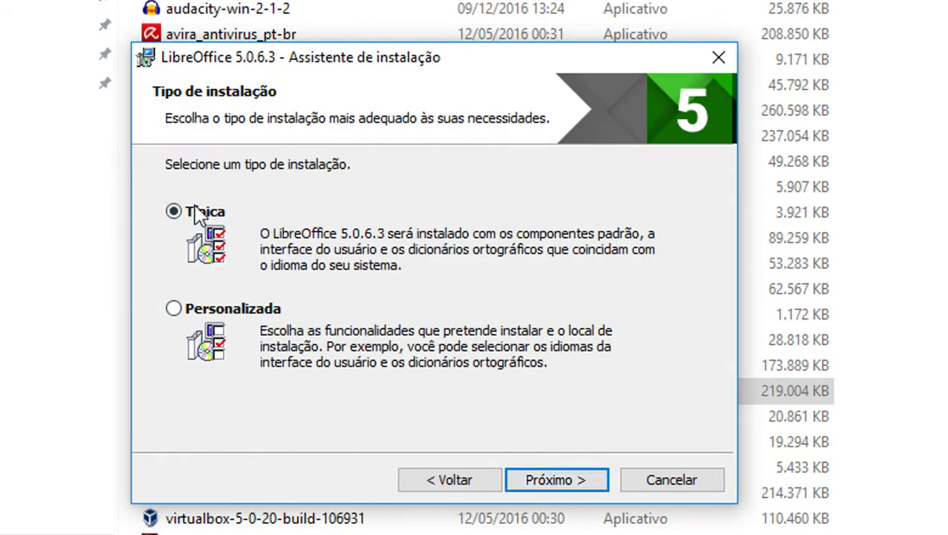
{"action": "left_click", "coordinate": [569, 483]}
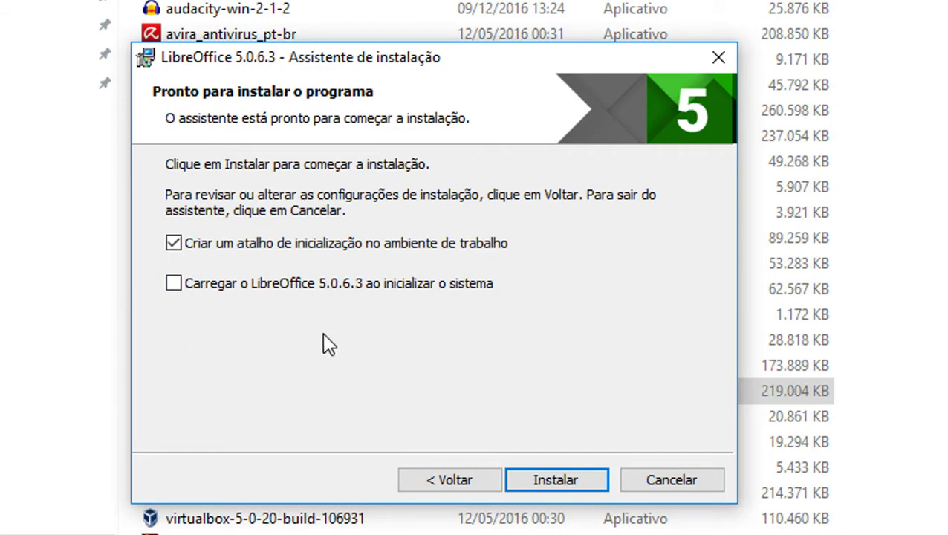
{"action": "left_click", "coordinate": [568, 482]}
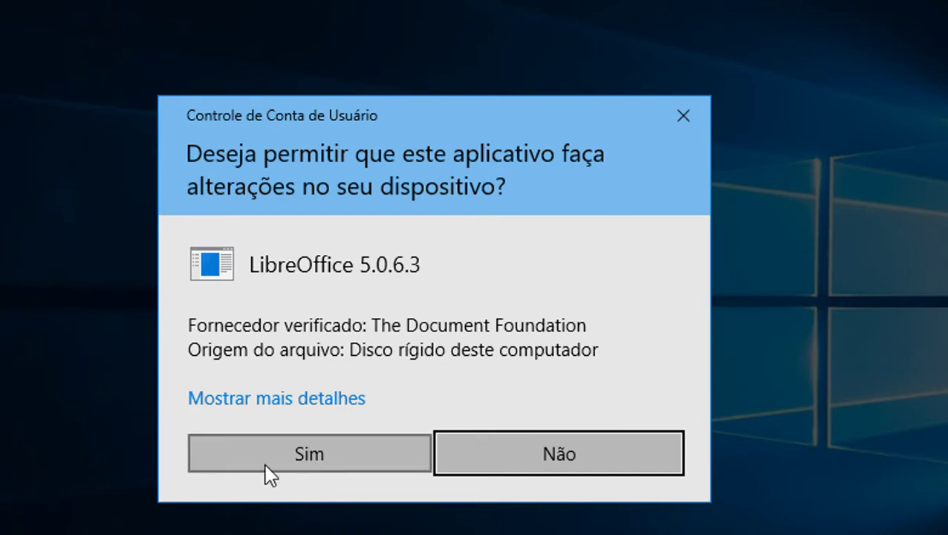
{"action": "left_click", "coordinate": [324, 454]}
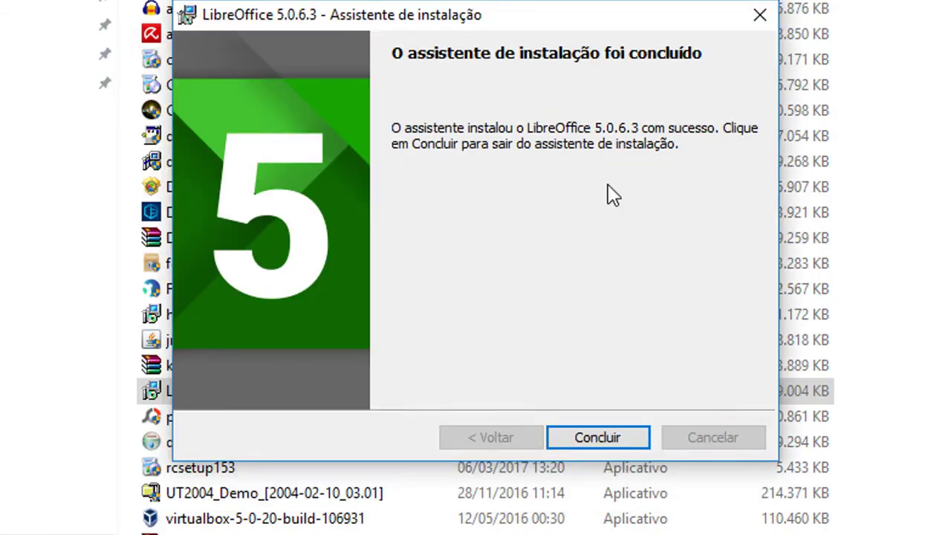
{"action": "left_click", "coordinate": [630, 444]}
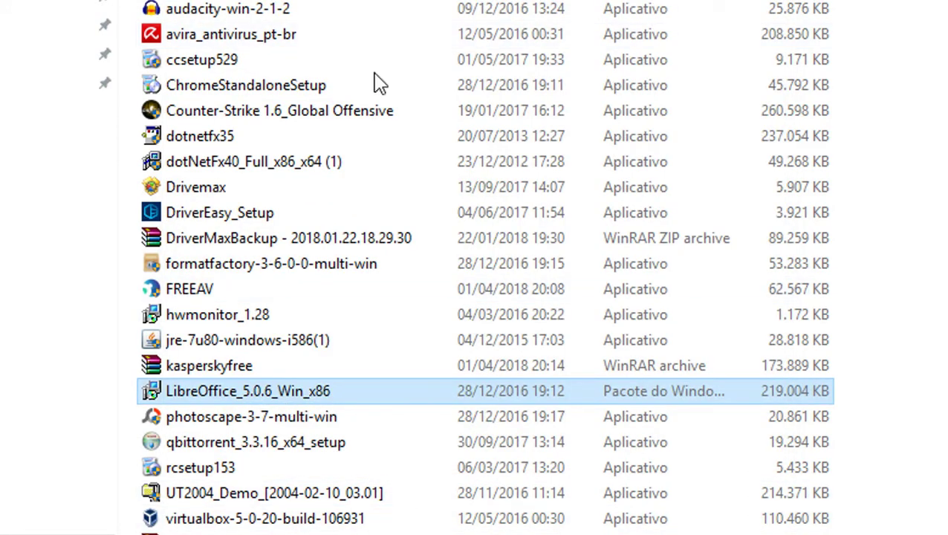
Review the essential installers in the file list, including Avira, CCleaner, Chrome, Java, Recuva, WinRAR and LibreOffice
{"action": "left_click", "coordinate": [229, 1]}
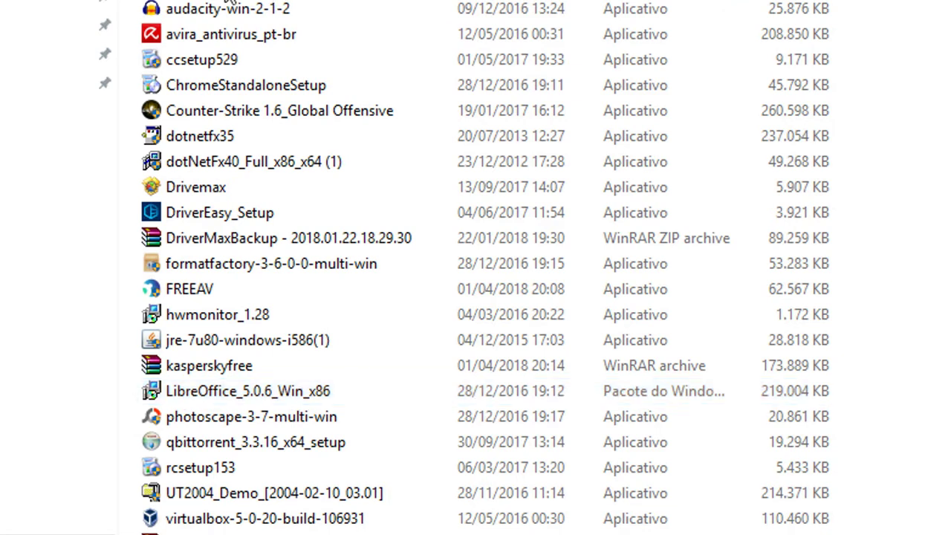
{"action": "left_click", "coordinate": [213, 37]}
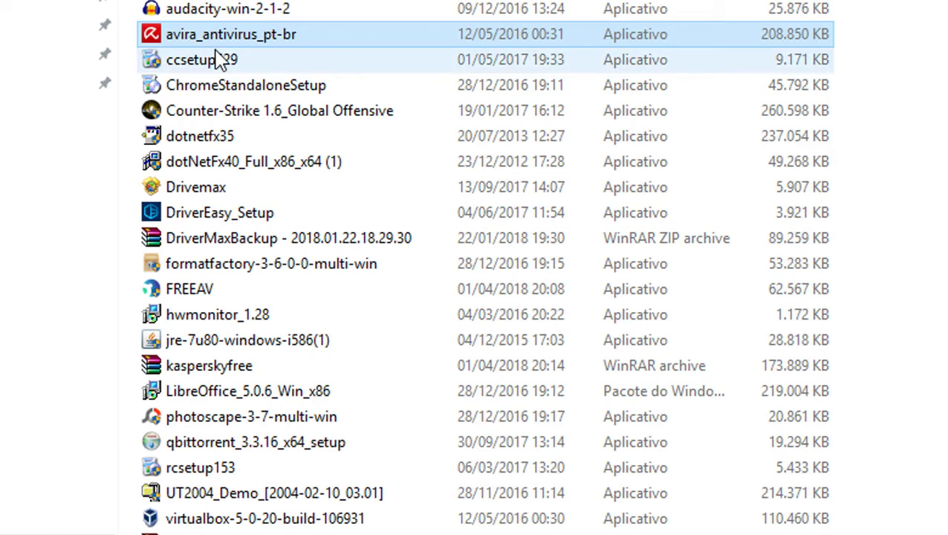
{"action": "left_click", "coordinate": [254, 66]}
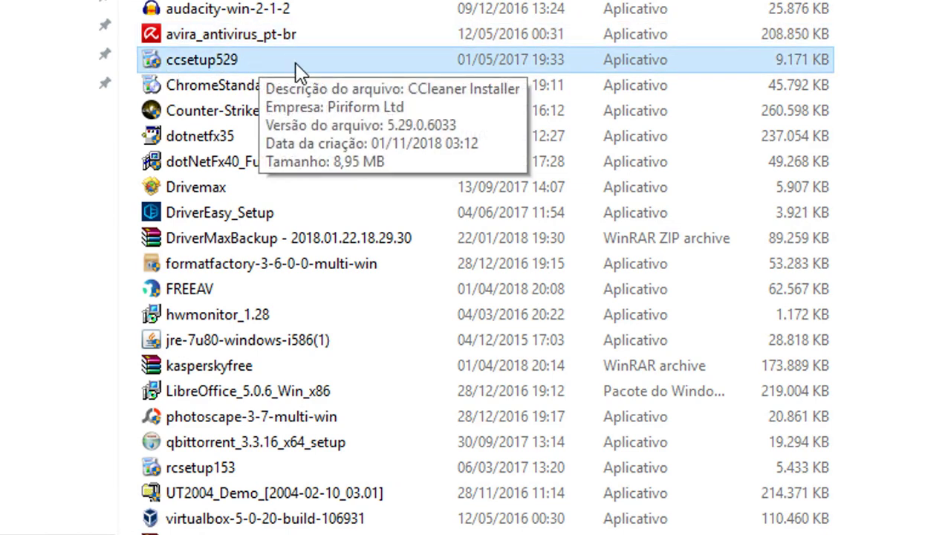
{"action": "left_click", "coordinate": [260, 87]}
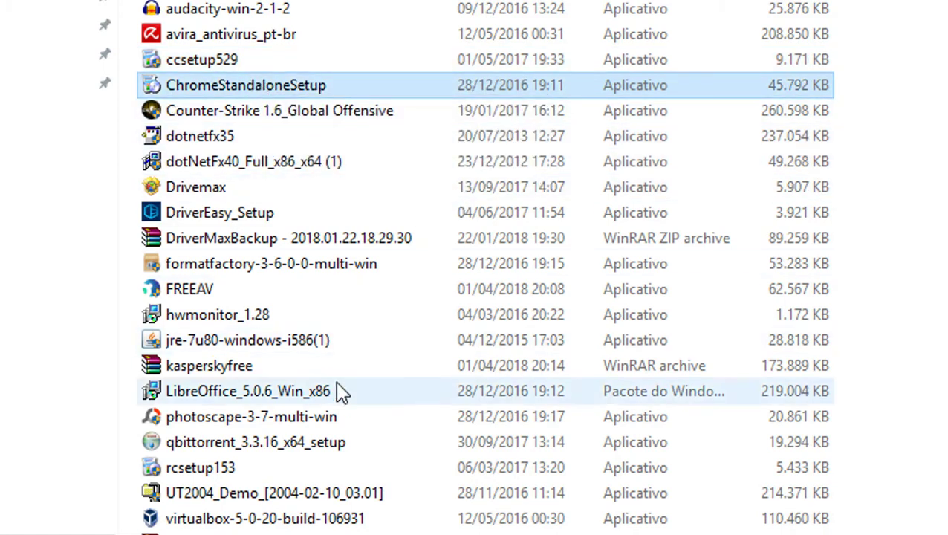
{"action": "left_click", "coordinate": [209, 344]}
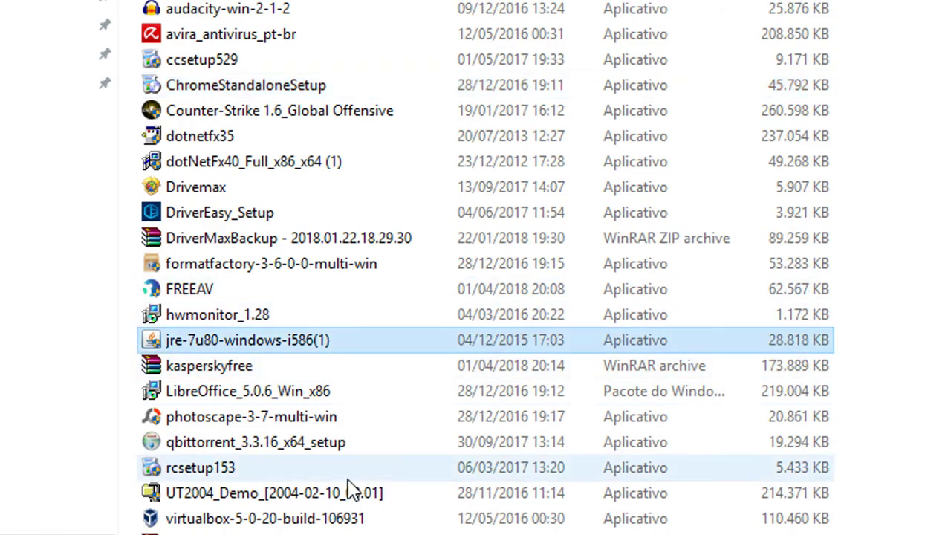
{"action": "left_click", "coordinate": [238, 469]}
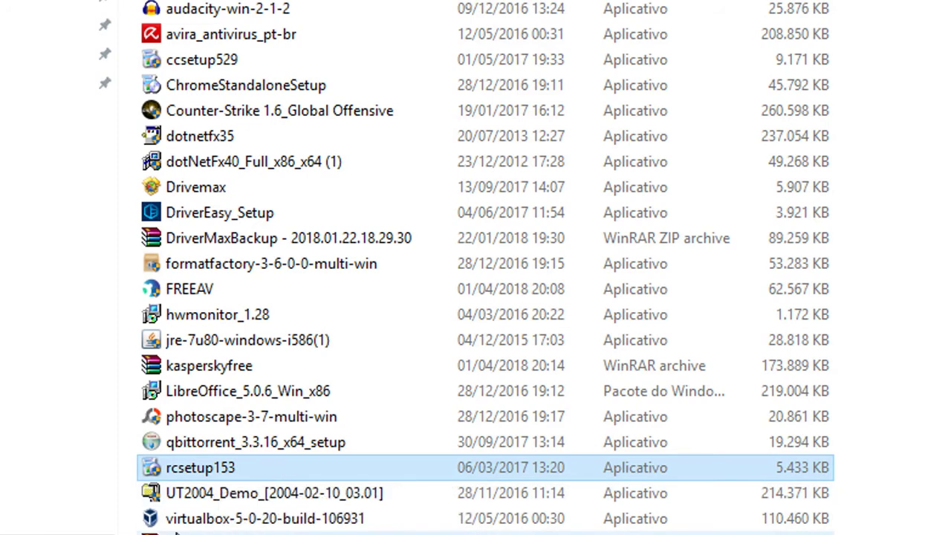
{"action": "left_click", "coordinate": [223, 533]}
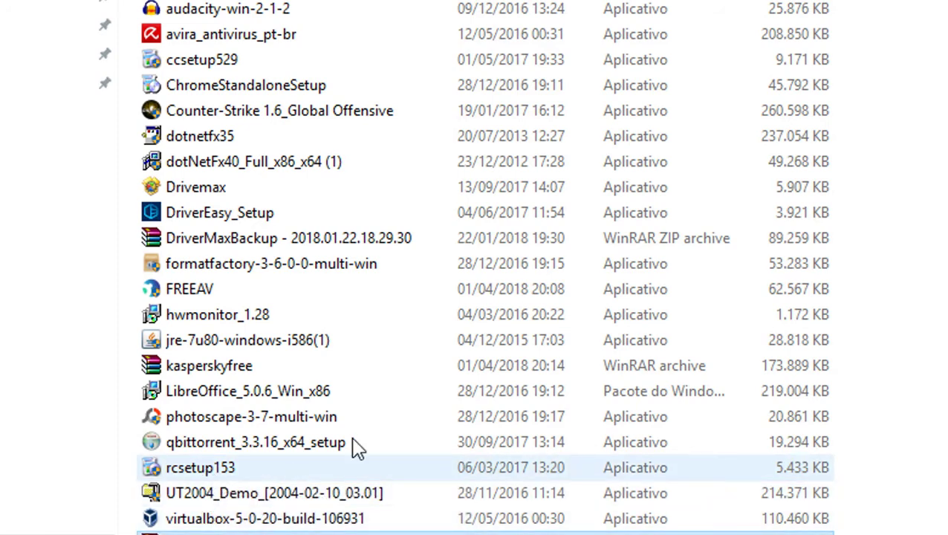
{"action": "left_click", "coordinate": [192, 400]}
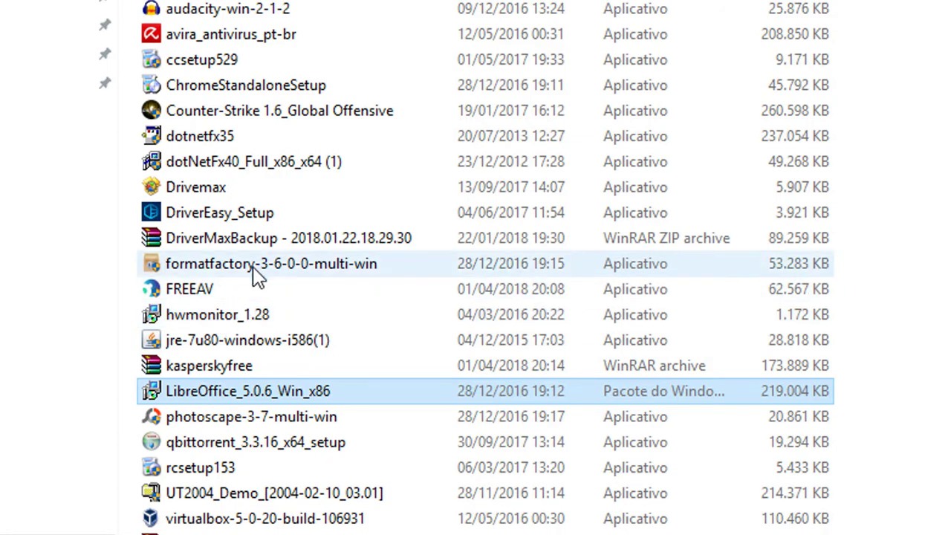
{"action": "mouse_move", "coordinate": [252, 223]}
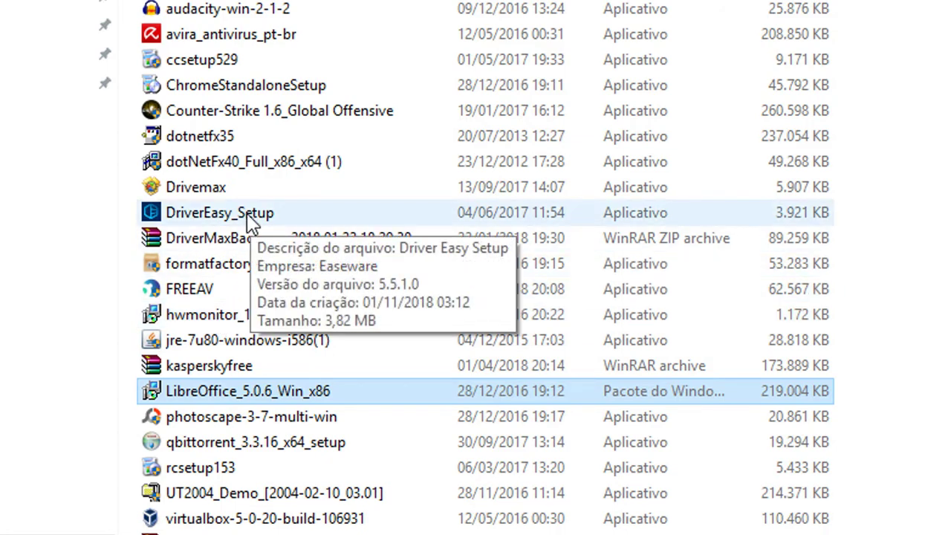
{"action": "double_click", "coordinate": [212, 192]}
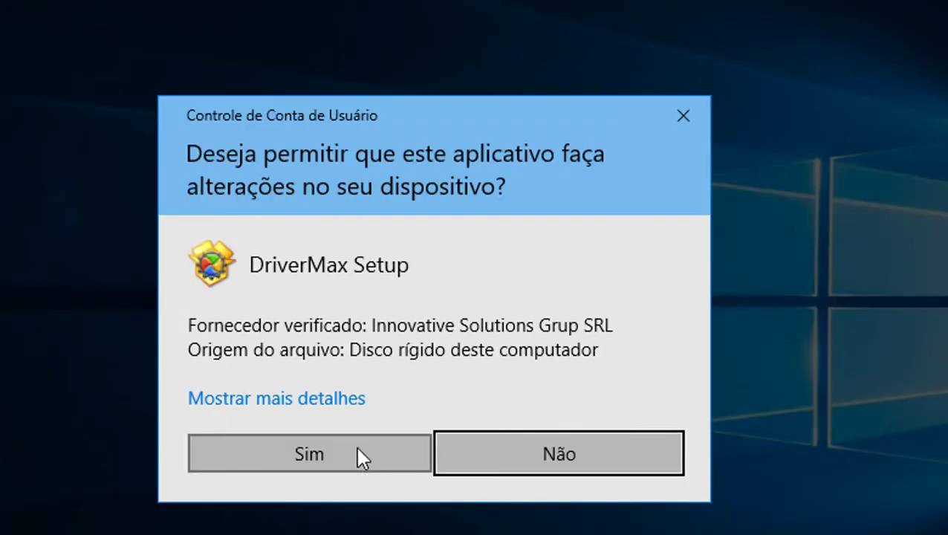
{"action": "left_click", "coordinate": [356, 446]}
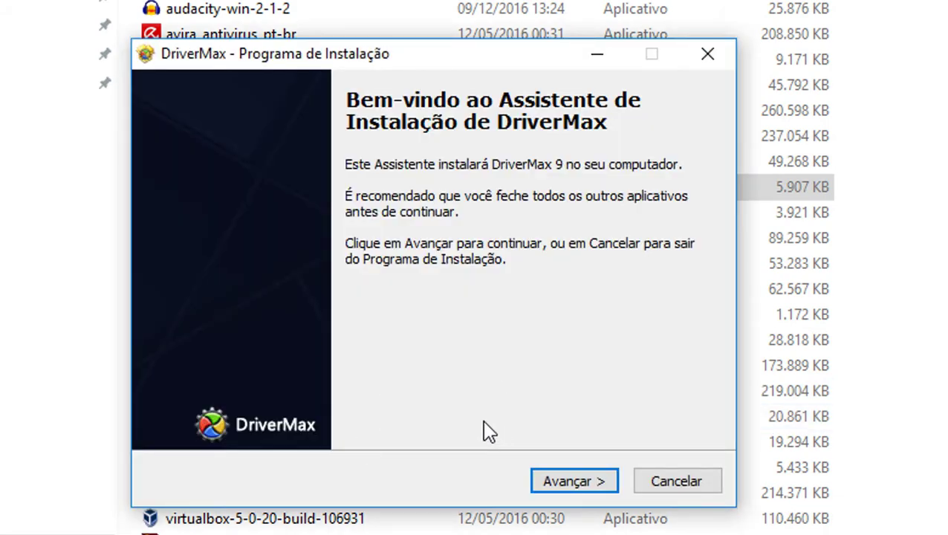
{"action": "left_click", "coordinate": [690, 484]}
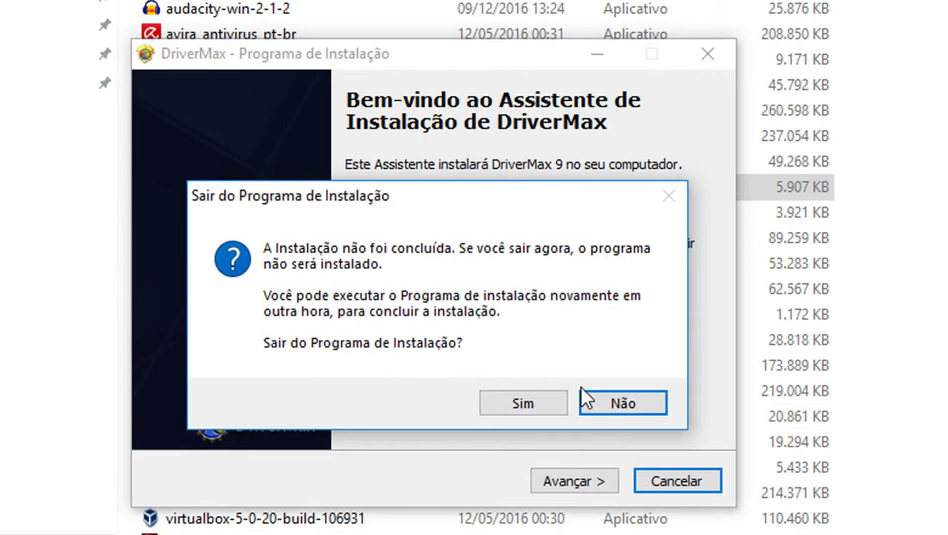
{"action": "left_click", "coordinate": [532, 402]}
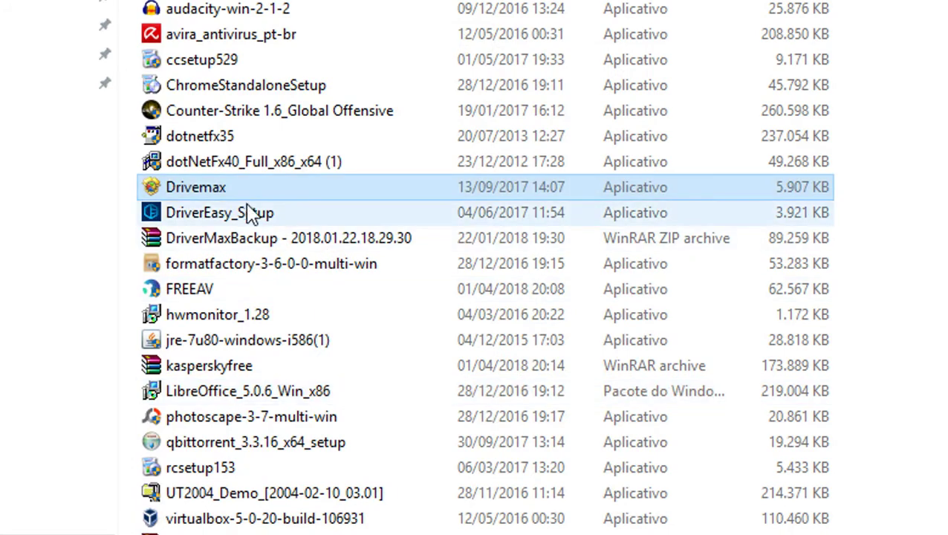
{"action": "left_click", "coordinate": [241, 209]}
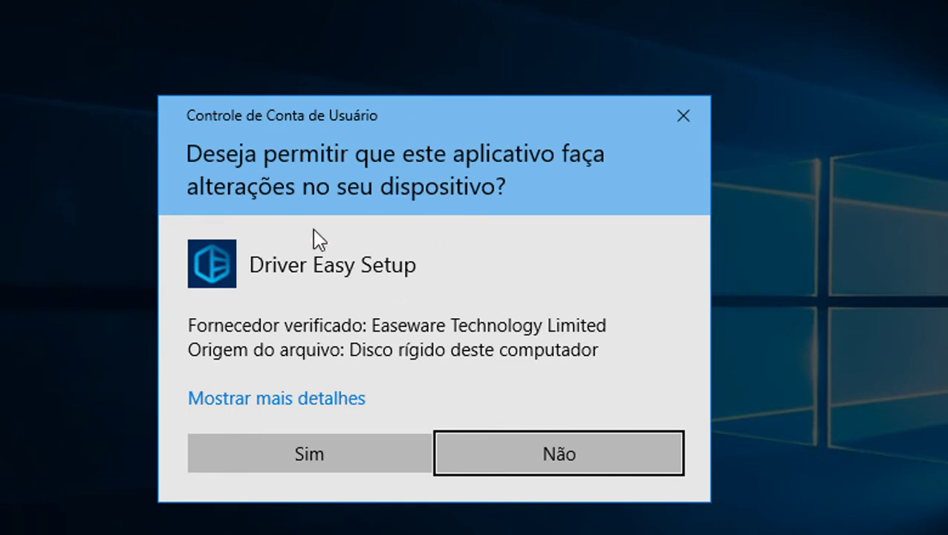
{"action": "left_click", "coordinate": [529, 462]}
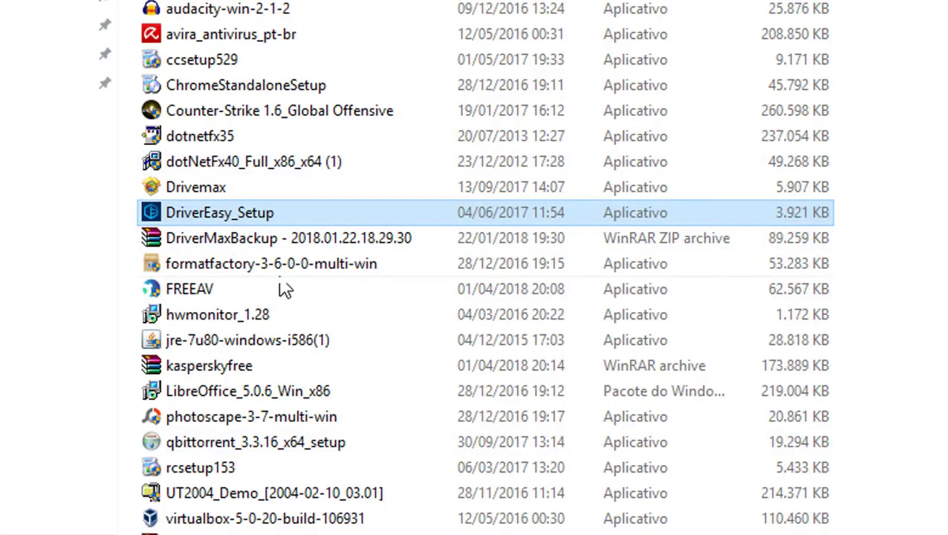
{"action": "left_click", "coordinate": [223, 217]}
{"action": "left_click", "coordinate": [234, 213]}
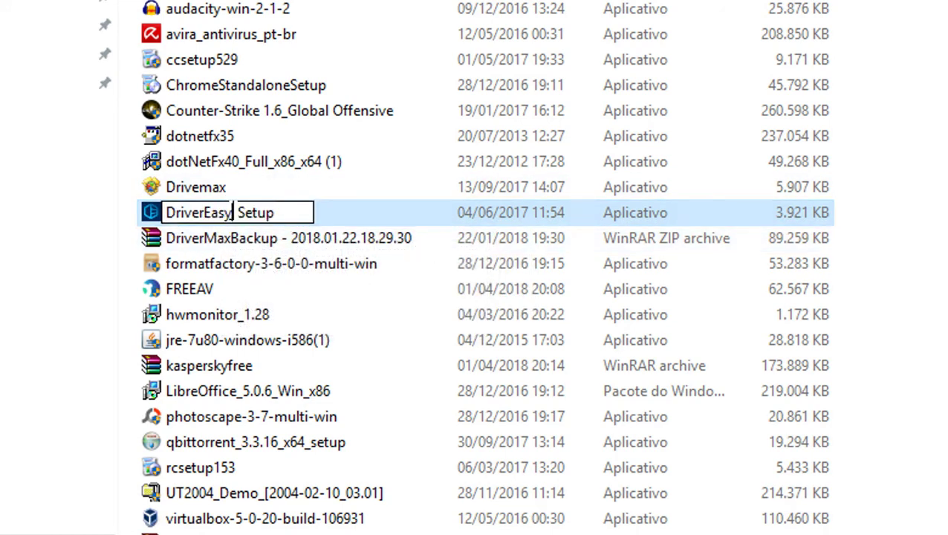
{"action": "left_click_drag", "start_coordinate": [233, 213], "coordinate": [121, 232]}
{"action": "left_click", "coordinate": [409, 270]}
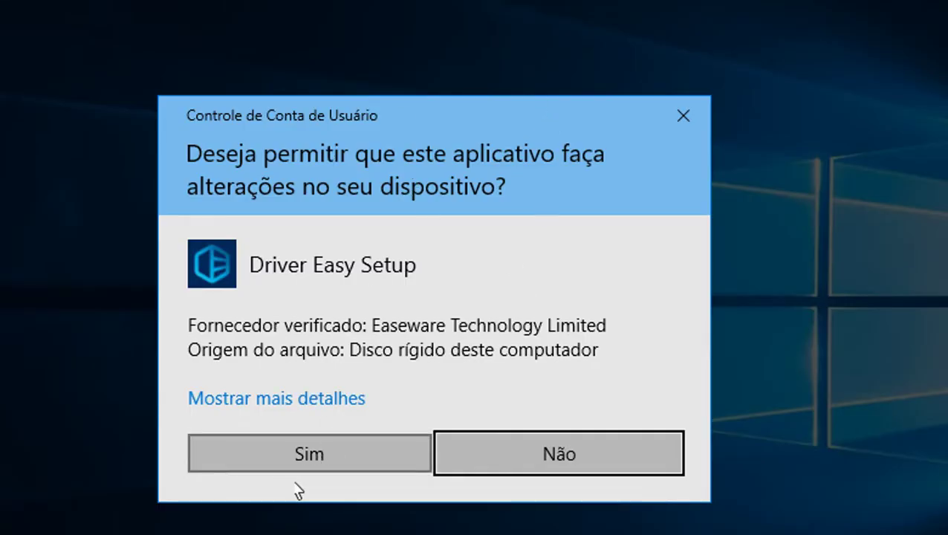
Install Driver Easy 5.6.14 in Português (Portugal), allowing it to make changes, with the default folder, desktop icon and scheduled scan task
{"action": "left_click", "coordinate": [295, 451]}
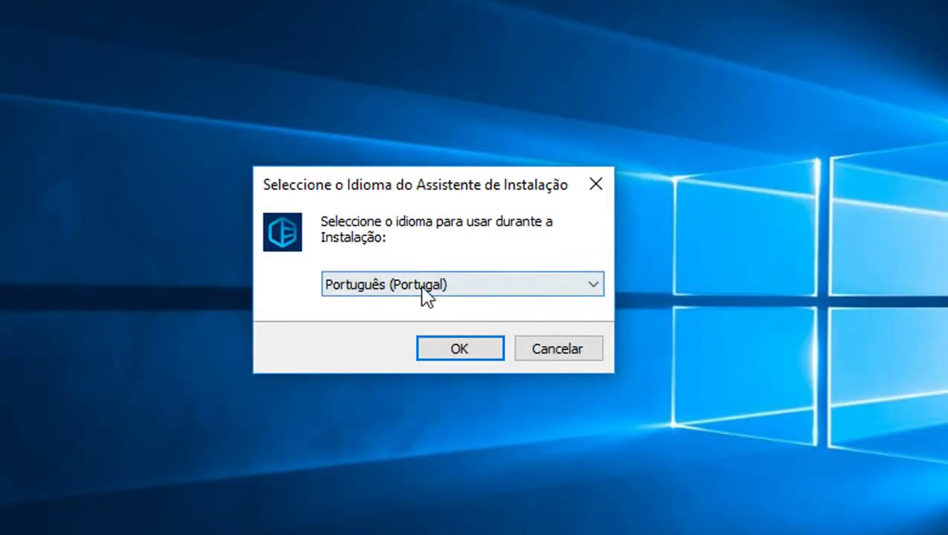
{"action": "left_click", "coordinate": [459, 351]}
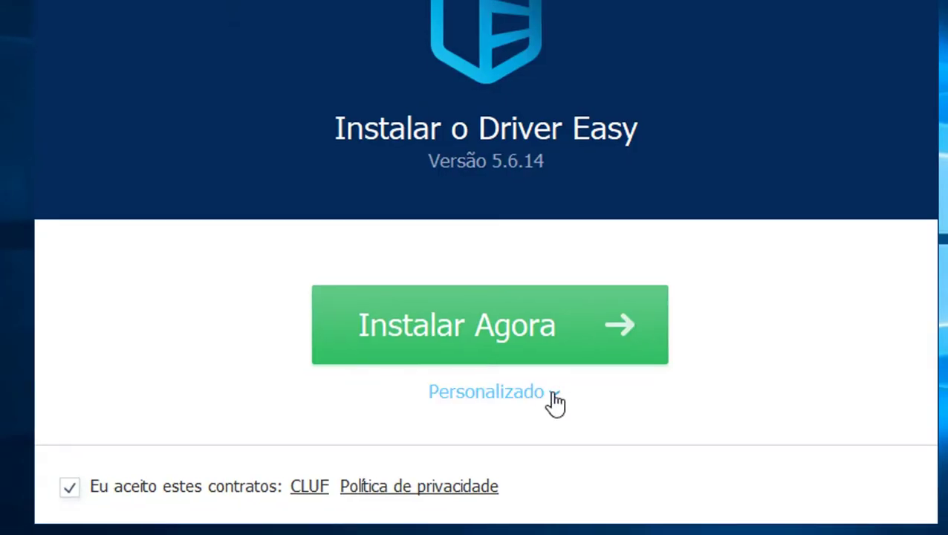
{"action": "left_click", "coordinate": [553, 398]}
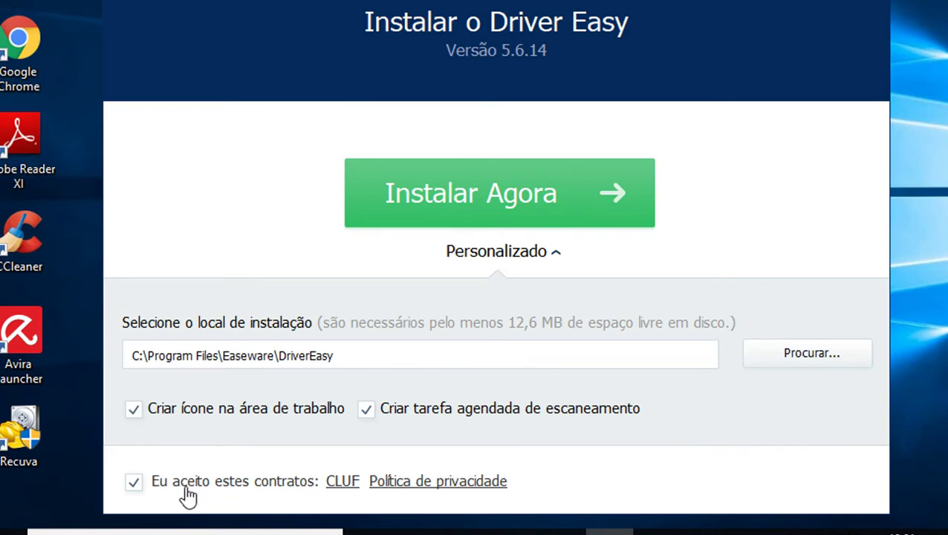
{"action": "left_click", "coordinate": [493, 191]}
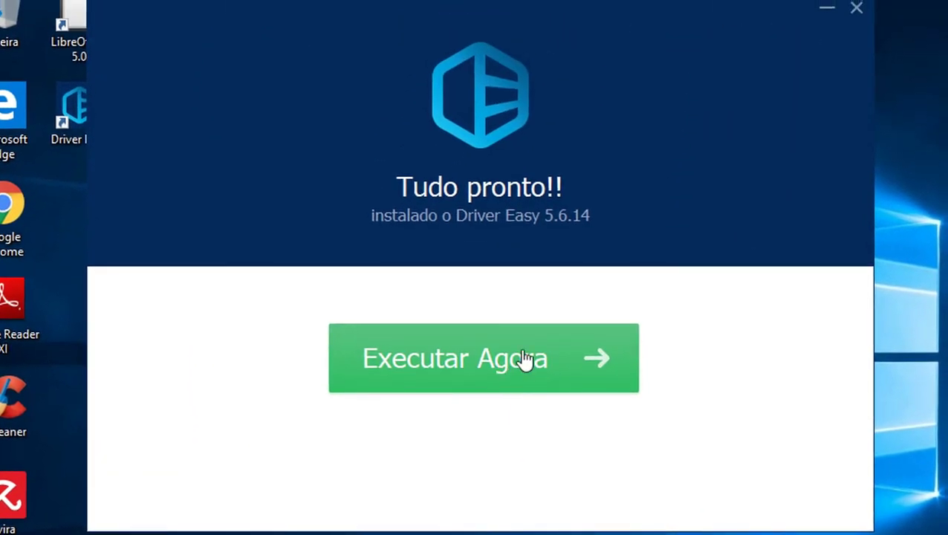
Run Driver Easy, scan the computer's drivers and look through the whole list of up-to-date drivers
{"action": "left_click", "coordinate": [536, 383]}
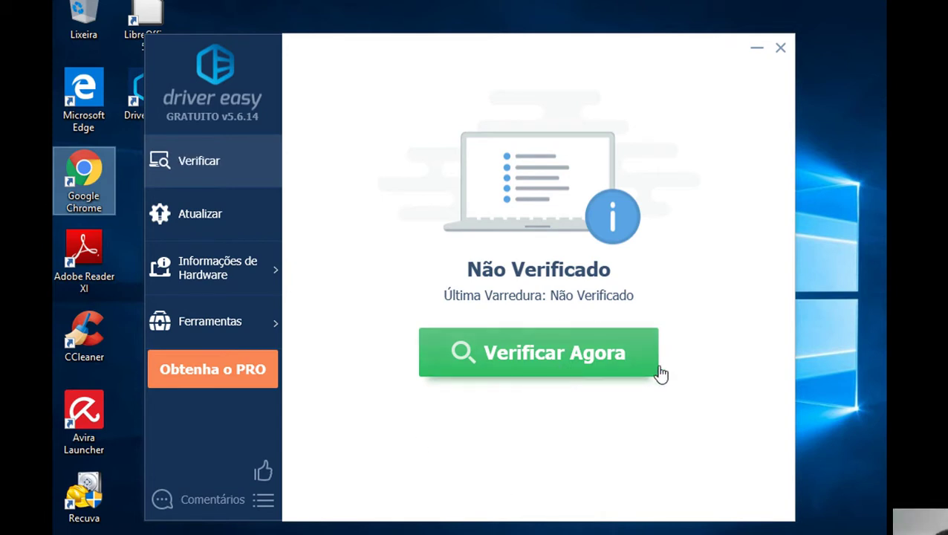
{"action": "left_click", "coordinate": [554, 355]}
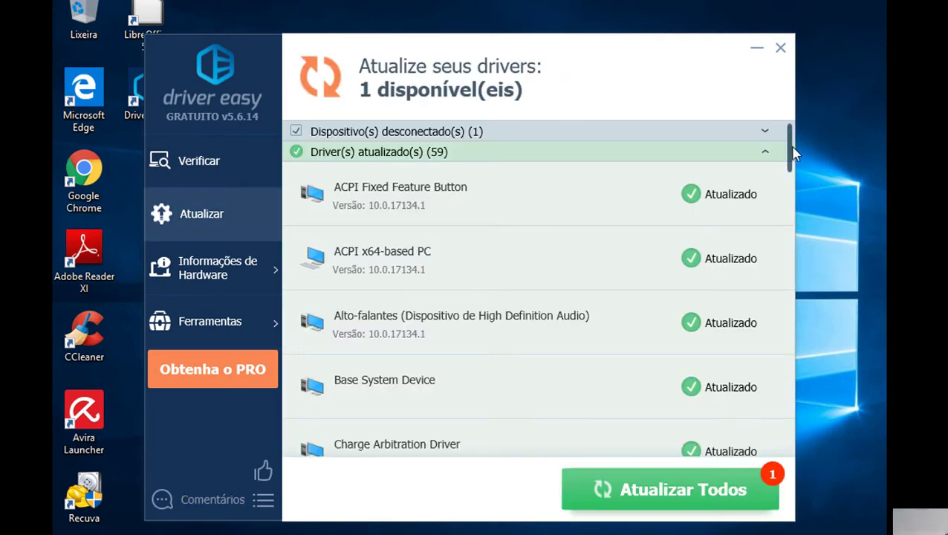
{"action": "scroll", "coordinate": [723, 220], "scroll_direction": "down", "scroll_amount": 1}
{"action": "scroll", "coordinate": [724, 220], "scroll_direction": "down", "scroll_amount": 3}
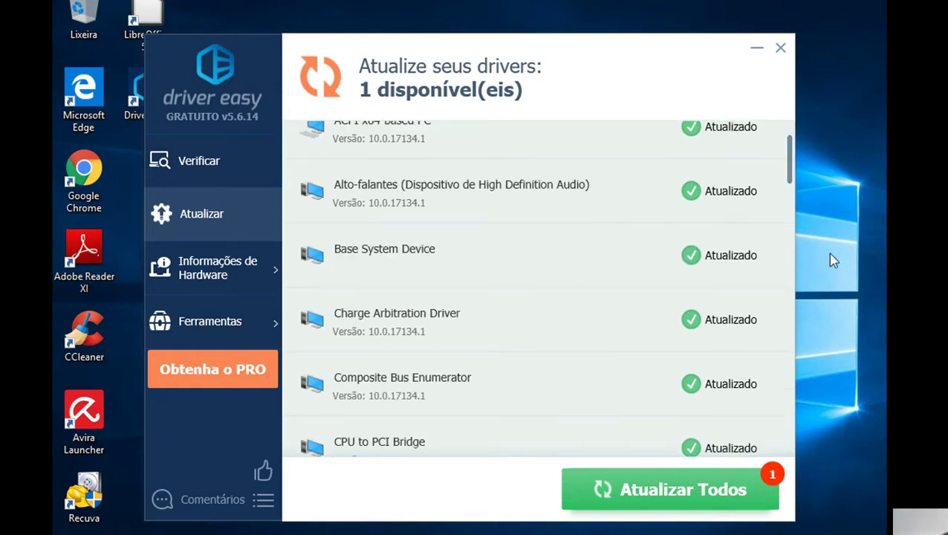
{"action": "scroll", "coordinate": [789, 186], "scroll_direction": "down", "scroll_amount": 8}
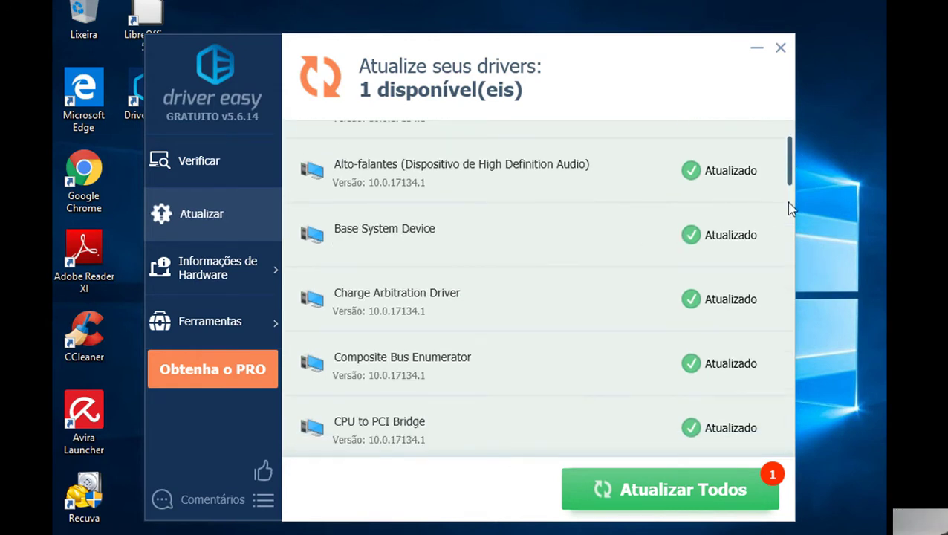
{"action": "scroll", "coordinate": [784, 283], "scroll_direction": "down", "scroll_amount": 15}
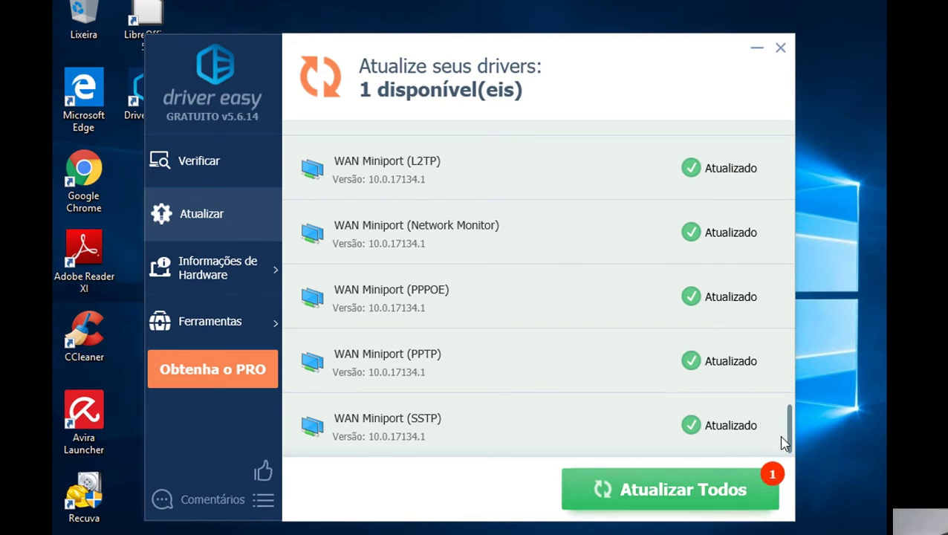
{"action": "left_click_drag", "start_coordinate": [792, 435], "coordinate": [769, 133]}
Try to update the unplugged Realtek USB 2.0 Card Reader driver under the disconnected devices and close Driver Easy
{"action": "left_click", "coordinate": [336, 132]}
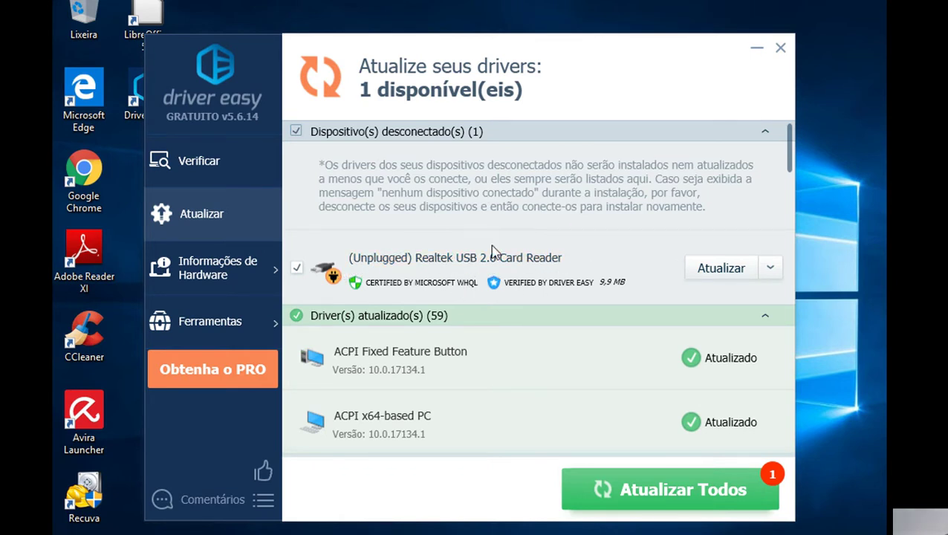
{"action": "left_click", "coordinate": [716, 274]}
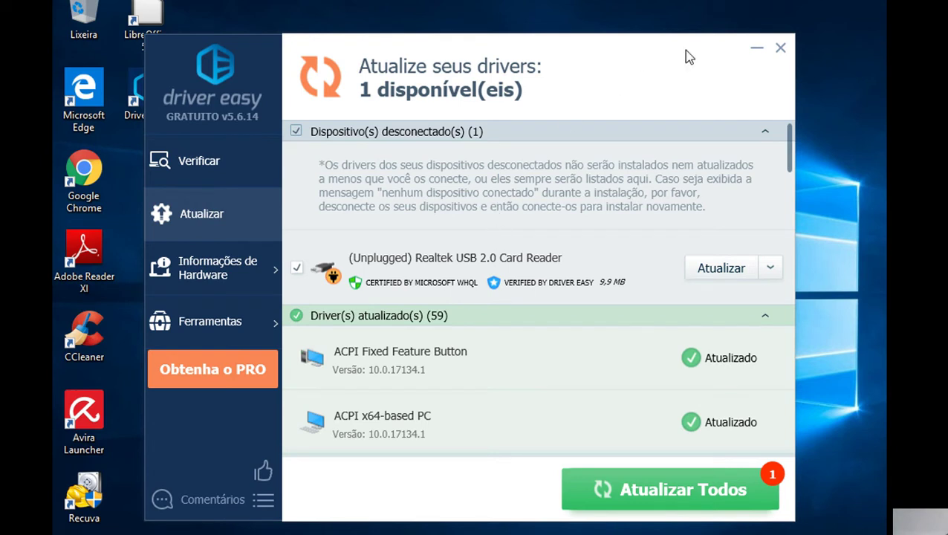
{"action": "left_click", "coordinate": [780, 49]}
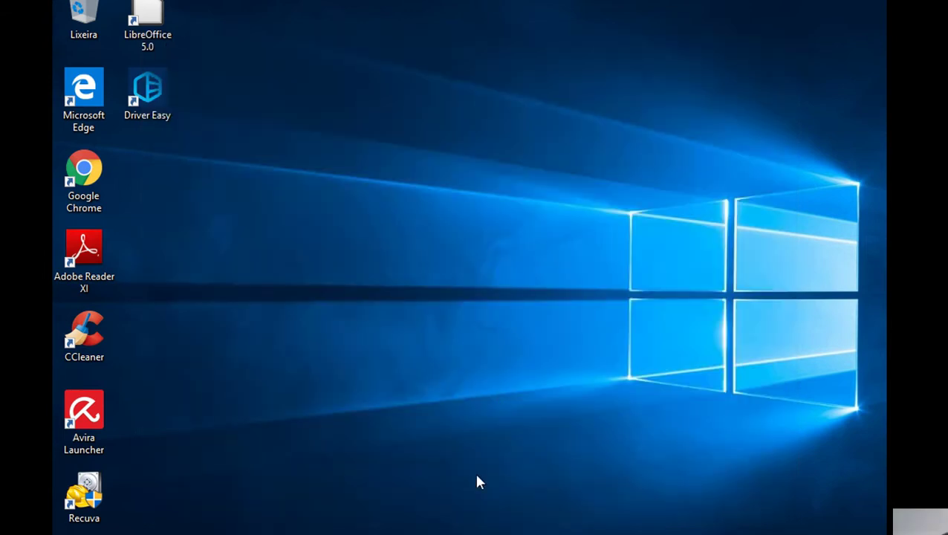
Bring up the Lixeira window and use it to open the DriverPack folder on Disco Local (E:)
{"action": "mouse_move", "coordinate": [453, 534]}
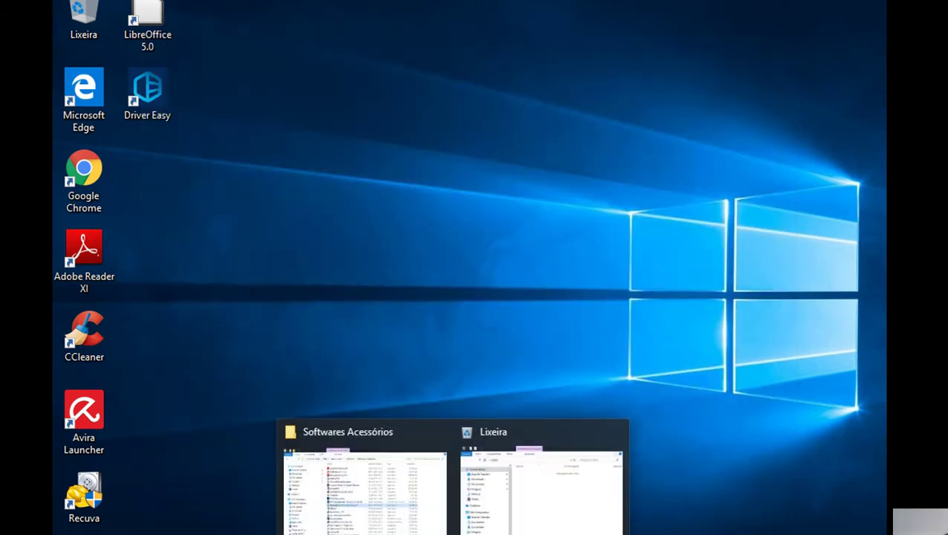
{"action": "left_click", "coordinate": [507, 500]}
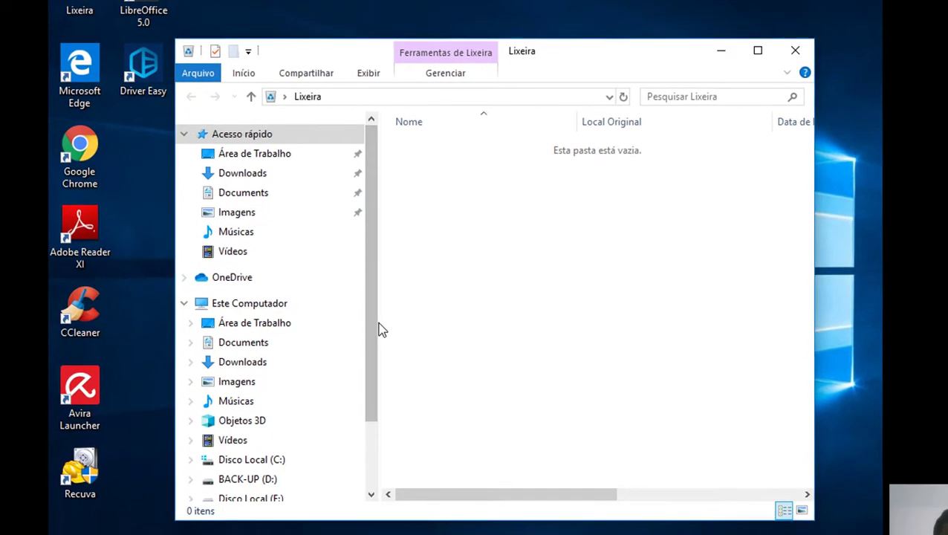
{"action": "scroll", "coordinate": [375, 349], "scroll_direction": "down", "scroll_amount": 2}
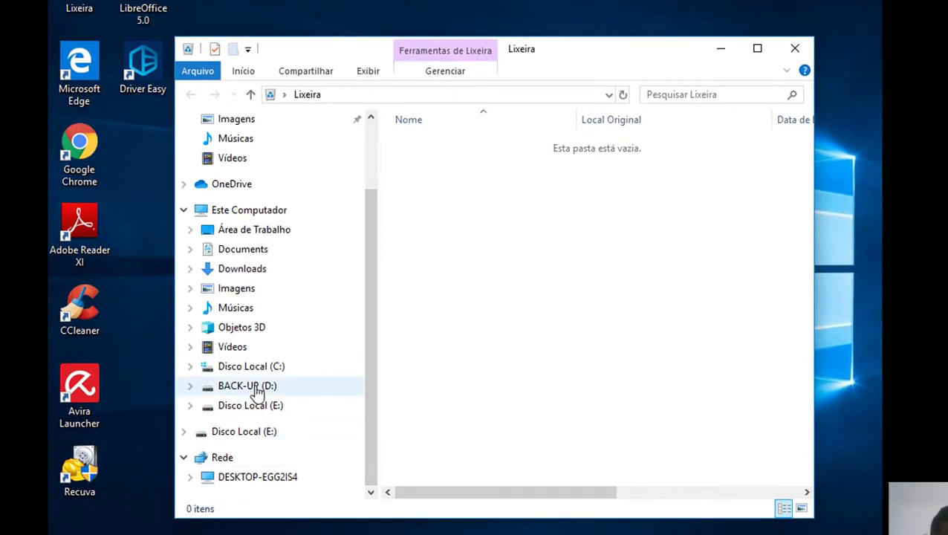
{"action": "left_click", "coordinate": [271, 410]}
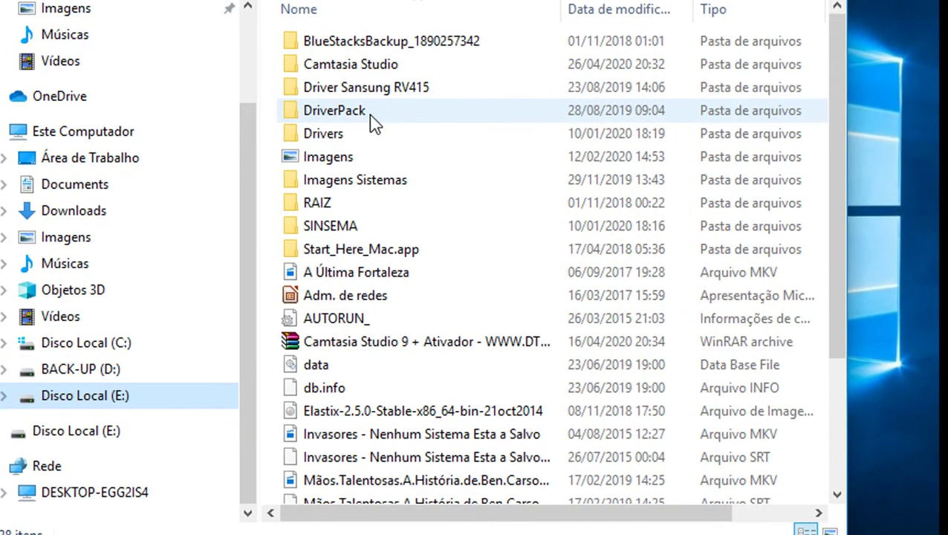
{"action": "double_click", "coordinate": [369, 114]}
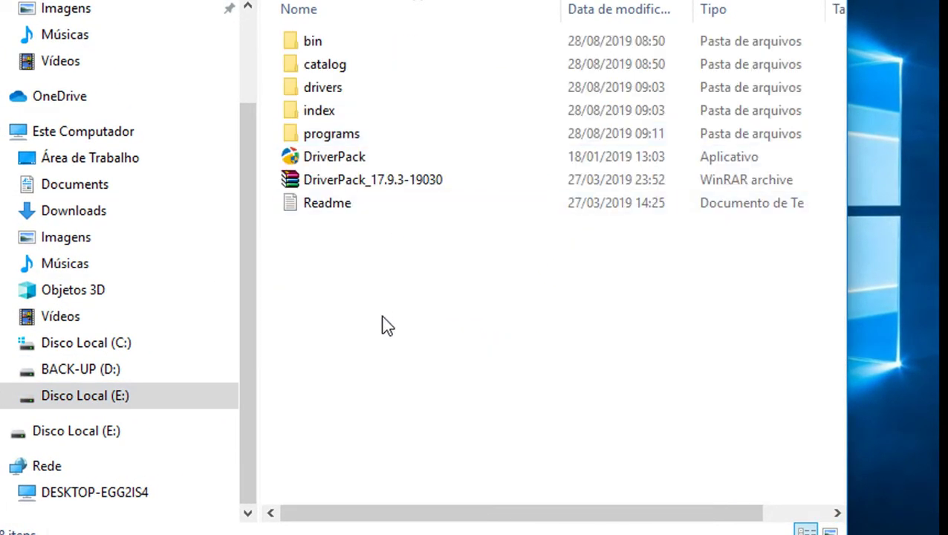
Check the total size and size on disk of all items in the DriverPack folder, dismissing the notification and cancelling the properties
{"action": "left_click_drag", "start_coordinate": [471, 312], "coordinate": [286, 20]}
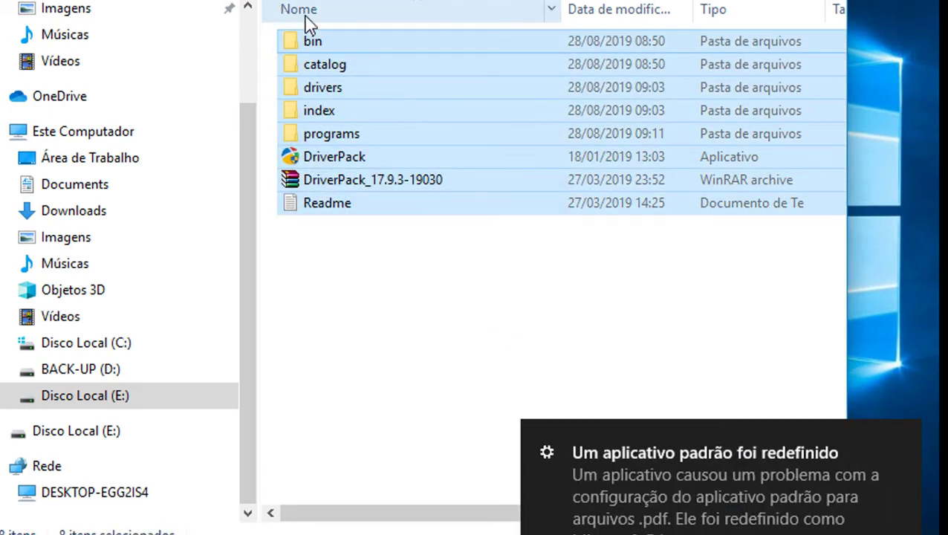
{"action": "right_click", "coordinate": [375, 43]}
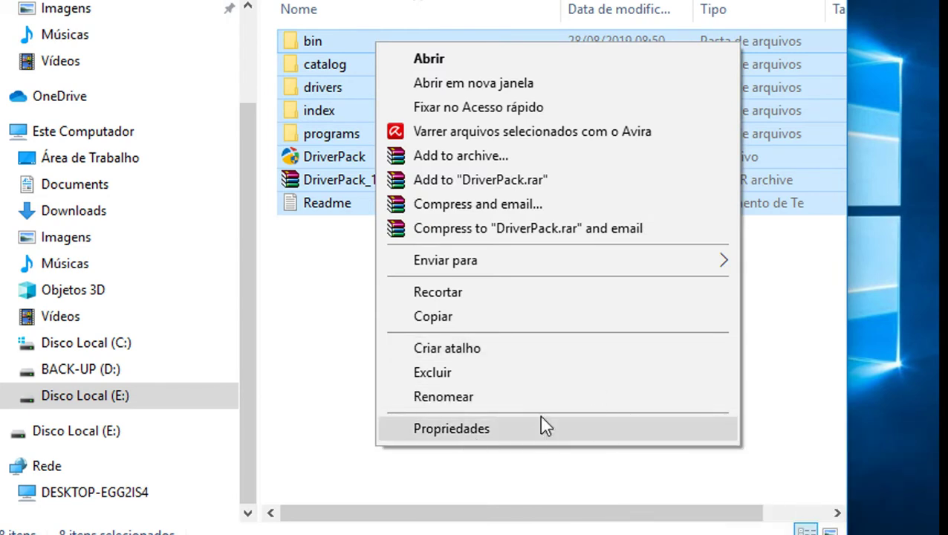
{"action": "left_click", "coordinate": [554, 430]}
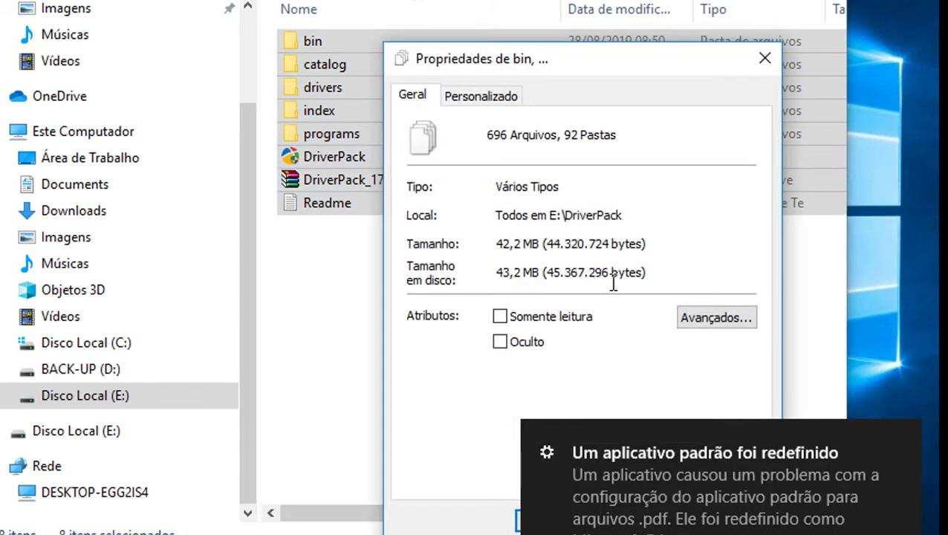
{"action": "left_click", "coordinate": [904, 437]}
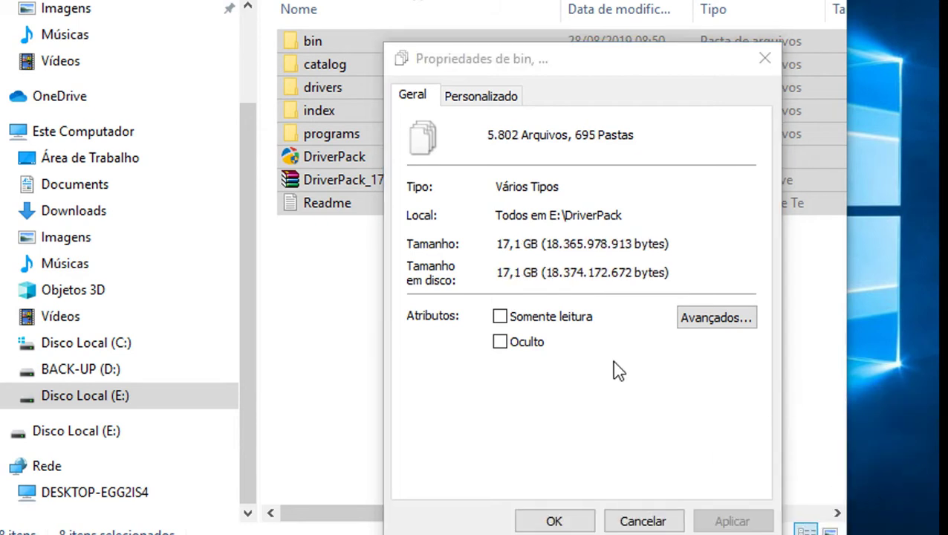
{"action": "left_click_drag", "start_coordinate": [501, 251], "coordinate": [568, 281]}
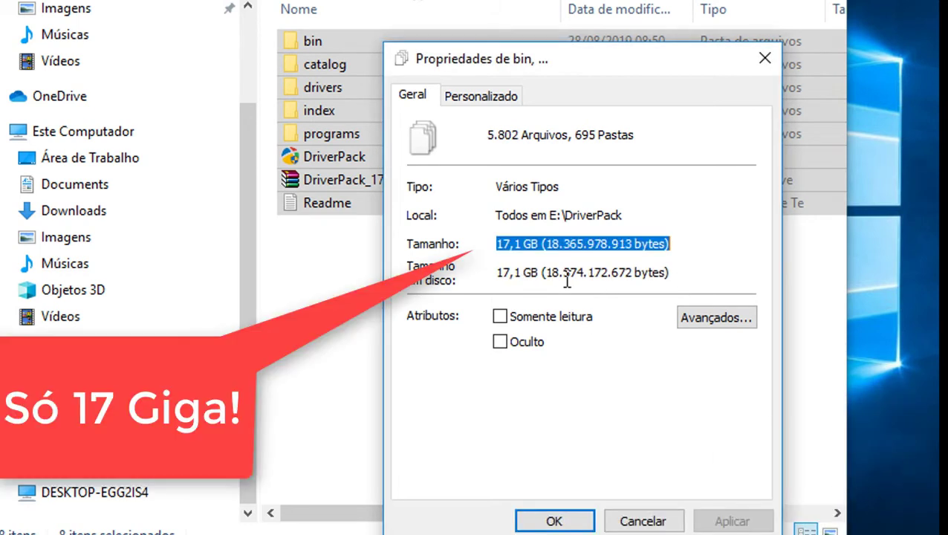
{"action": "left_click", "coordinate": [505, 275]}
{"action": "left_click_drag", "start_coordinate": [498, 275], "coordinate": [695, 272]}
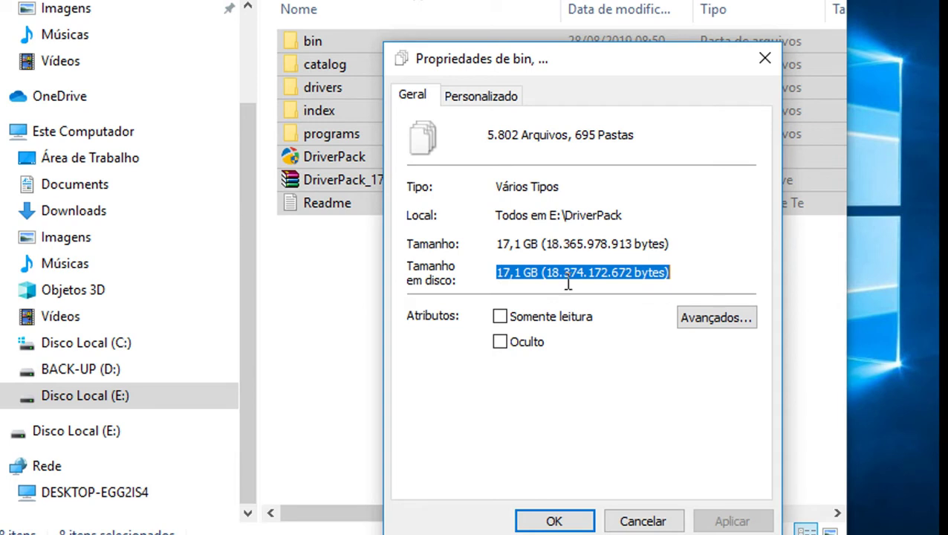
{"action": "left_click", "coordinate": [639, 520]}
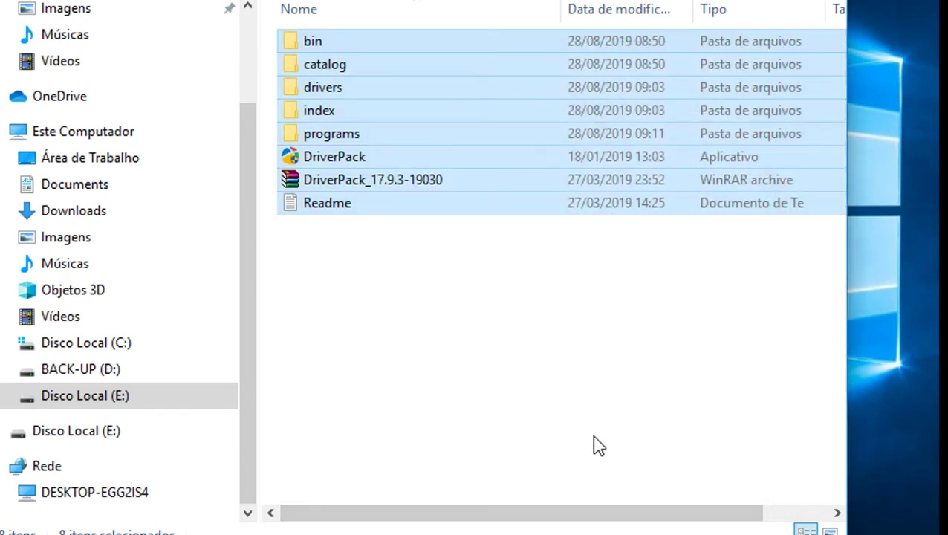
Run the DriverPack application from its folder, allow it to make changes and continue program execution despite the error
{"action": "left_click", "coordinate": [450, 321]}
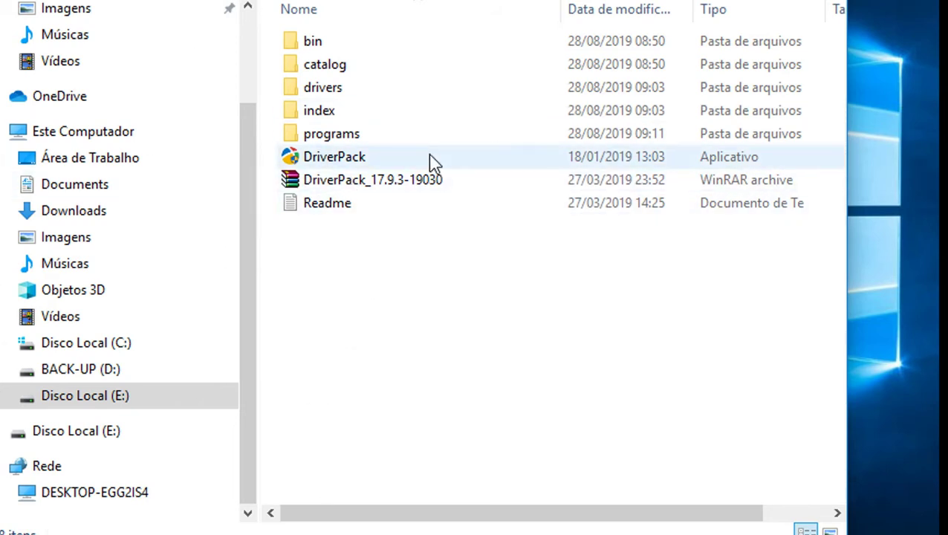
{"action": "left_click", "coordinate": [314, 162]}
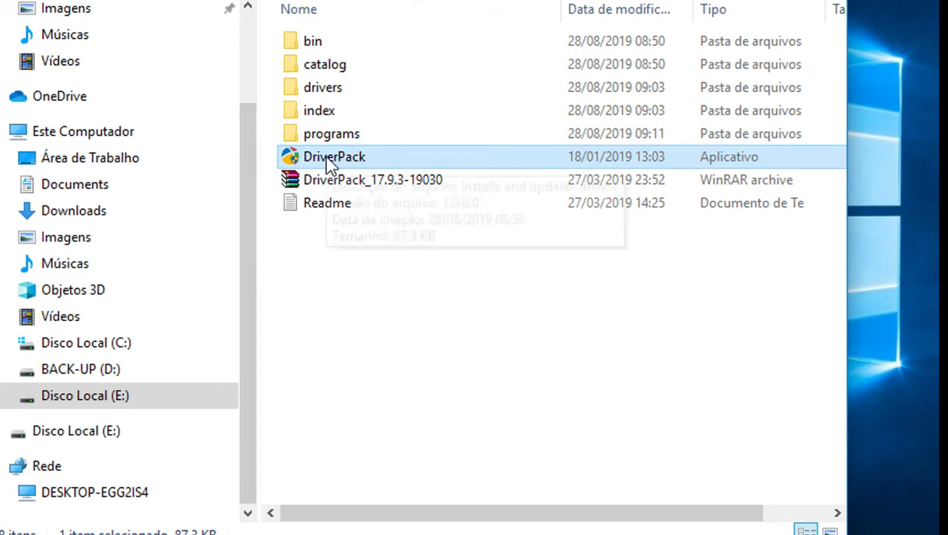
{"action": "double_click", "coordinate": [326, 159]}
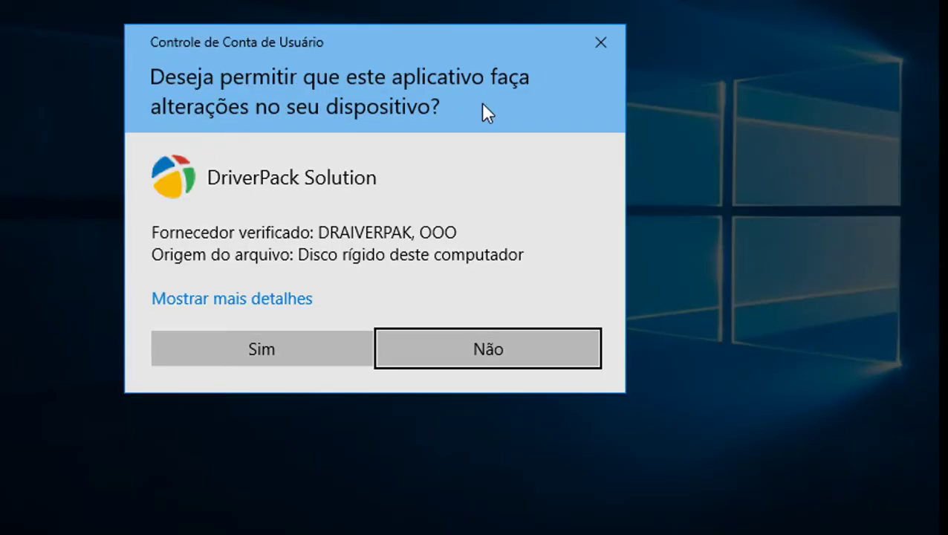
{"action": "left_click", "coordinate": [279, 351]}
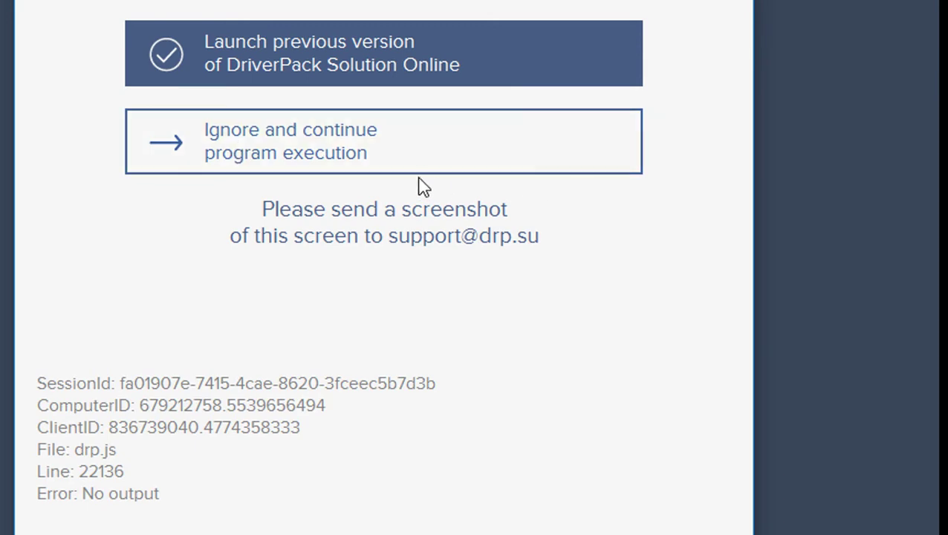
{"action": "left_click", "coordinate": [310, 157]}
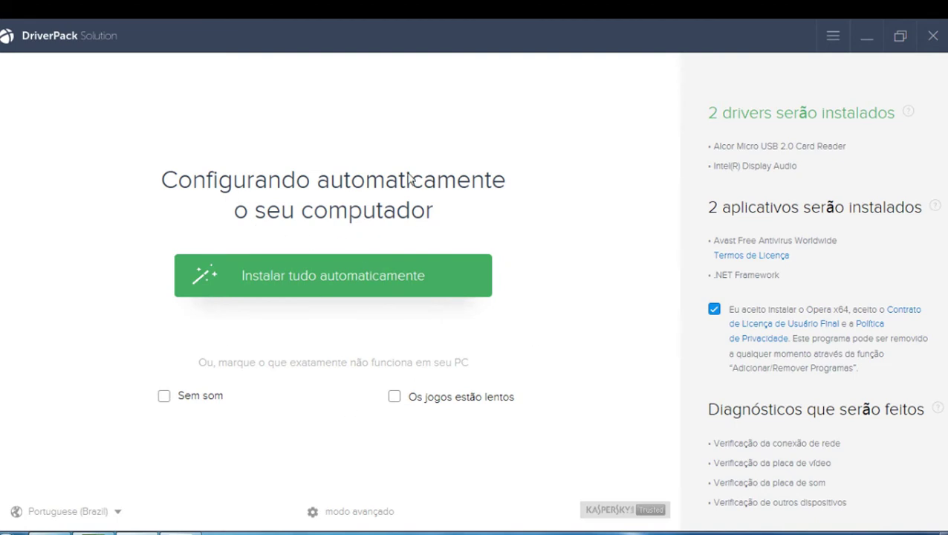
Switch DriverPack to advanced mode and look through the necessary drivers, driver updates and driver toolkits offered for this computer
{"action": "left_click", "coordinate": [354, 512]}
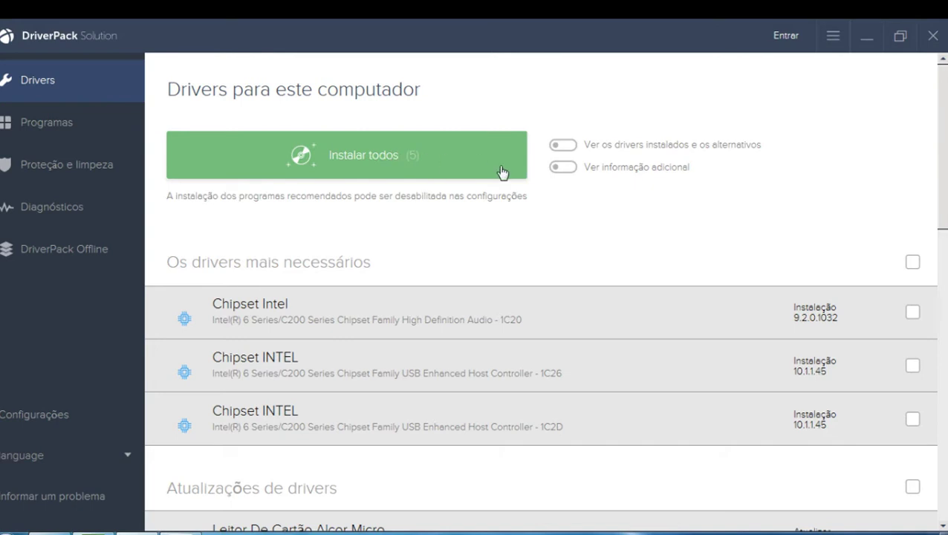
{"action": "scroll", "coordinate": [577, 258], "scroll_direction": "down", "scroll_amount": 3}
{"action": "scroll", "coordinate": [801, 219], "scroll_direction": "up", "scroll_amount": 2}
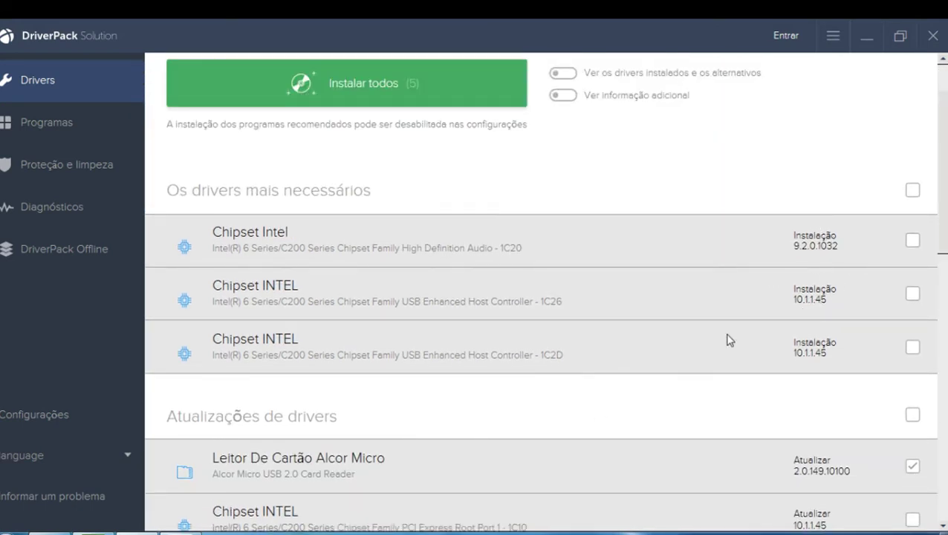
{"action": "scroll", "coordinate": [727, 340], "scroll_direction": "down", "scroll_amount": 3}
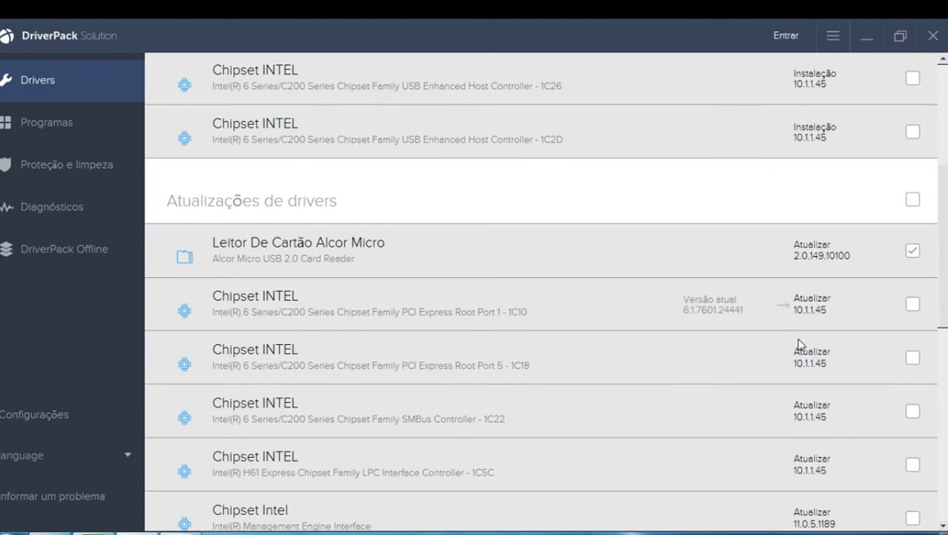
{"action": "scroll", "coordinate": [779, 470], "scroll_direction": "down", "scroll_amount": 5}
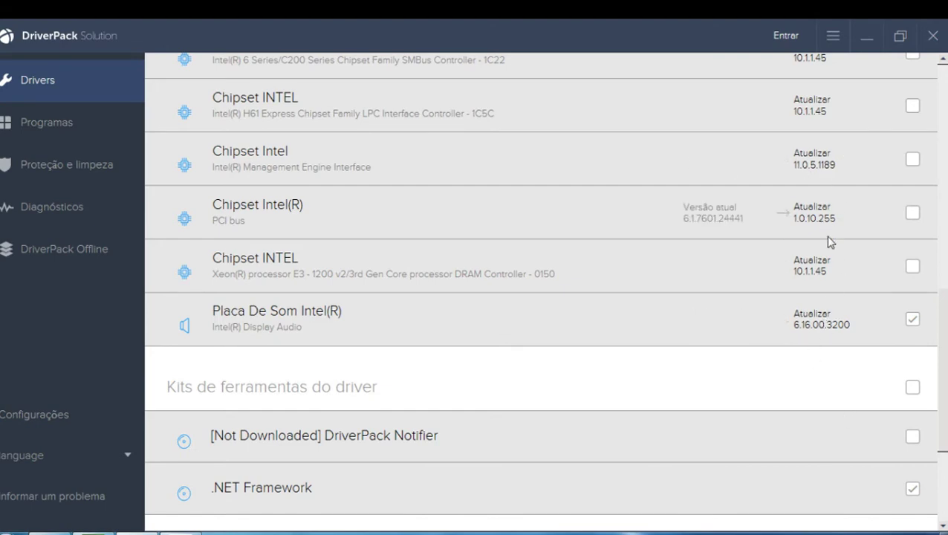
{"action": "scroll", "coordinate": [820, 245], "scroll_direction": "up", "scroll_amount": 7}
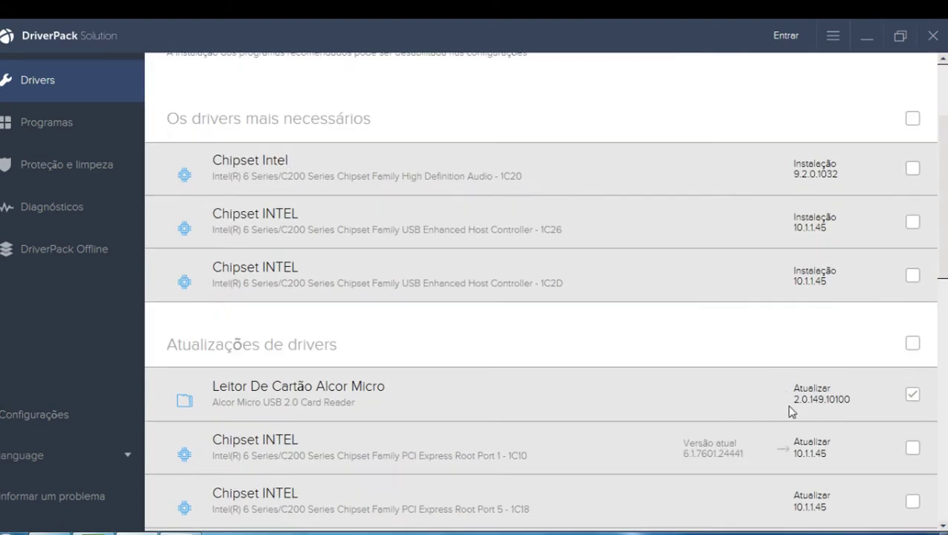
{"action": "scroll", "coordinate": [623, 401], "scroll_direction": "down", "scroll_amount": 5}
{"action": "scroll", "coordinate": [676, 332], "scroll_direction": "up", "scroll_amount": 3}
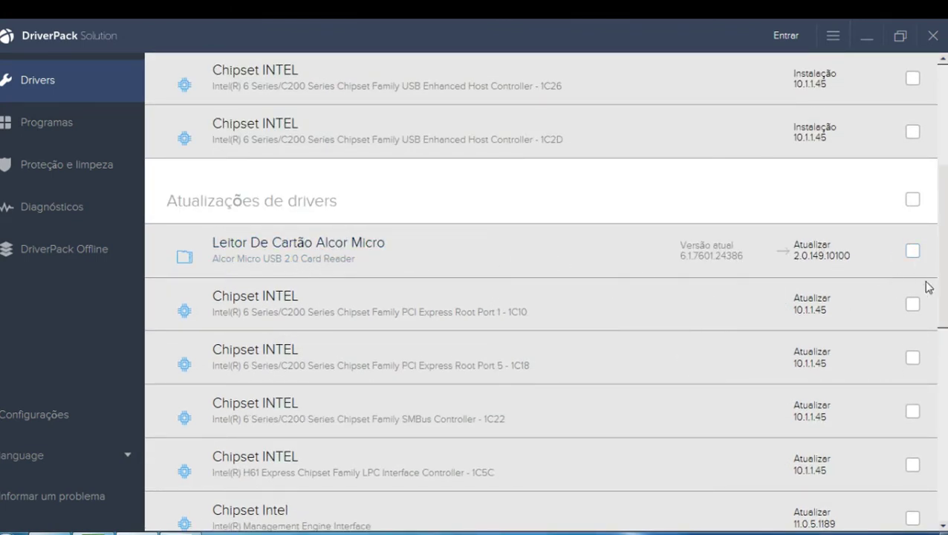
Select the Leitor De Cartão Alcor Micro driver update and review the remaining entries down to the driver toolkits
{"action": "left_click", "coordinate": [914, 254]}
{"action": "scroll", "coordinate": [787, 357], "scroll_direction": "down", "scroll_amount": 4}
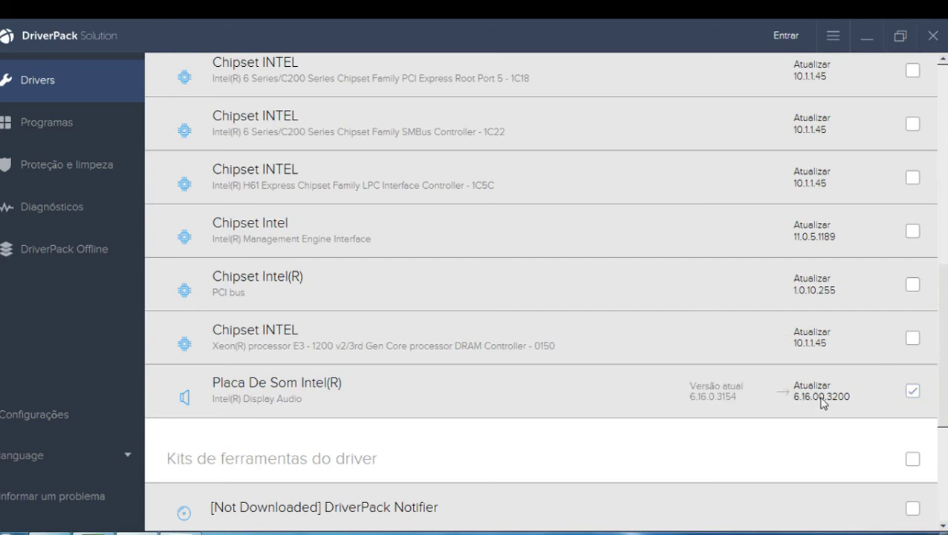
{"action": "scroll", "coordinate": [840, 372], "scroll_direction": "up", "scroll_amount": 4}
{"action": "scroll", "coordinate": [864, 344], "scroll_direction": "down", "scroll_amount": 7}
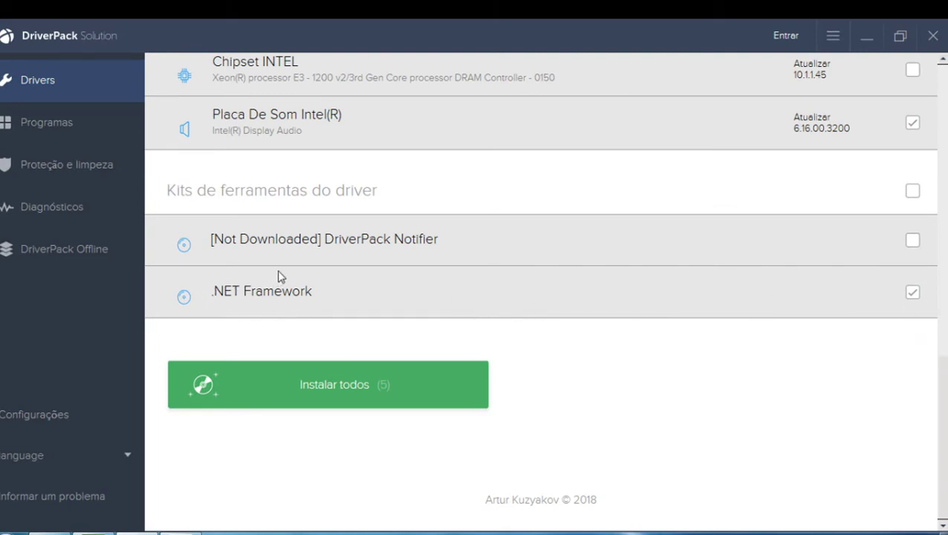
Deselect Opera x64 and Avast Free Antivirus Worldwide among DriverPack's recommended programs
{"action": "left_click", "coordinate": [100, 125]}
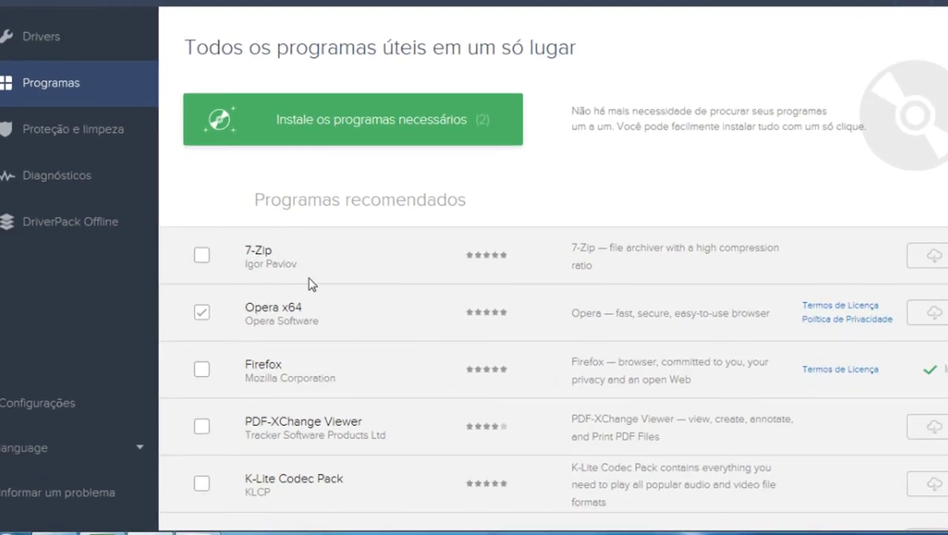
{"action": "scroll", "coordinate": [391, 238], "scroll_direction": "down", "scroll_amount": 2}
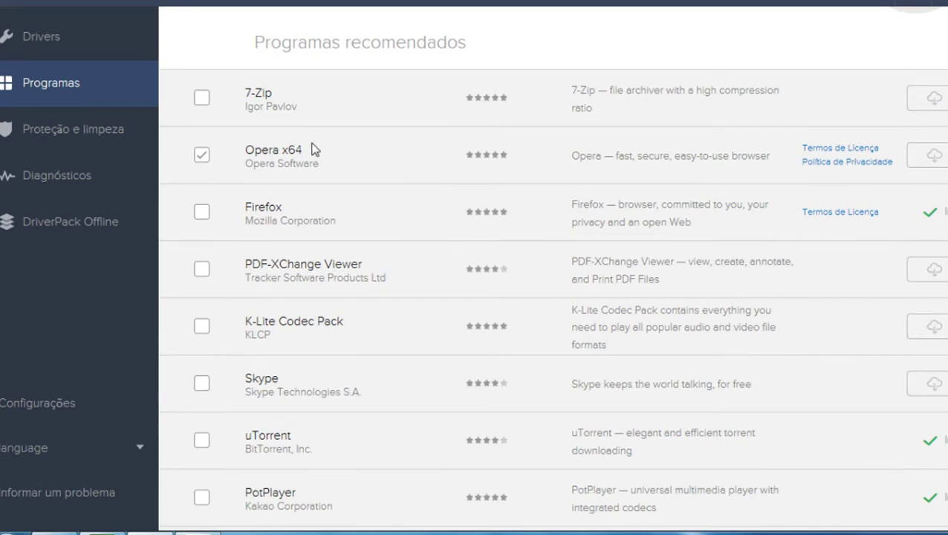
{"action": "left_click", "coordinate": [202, 155]}
{"action": "scroll", "coordinate": [334, 256], "scroll_direction": "down", "scroll_amount": 2}
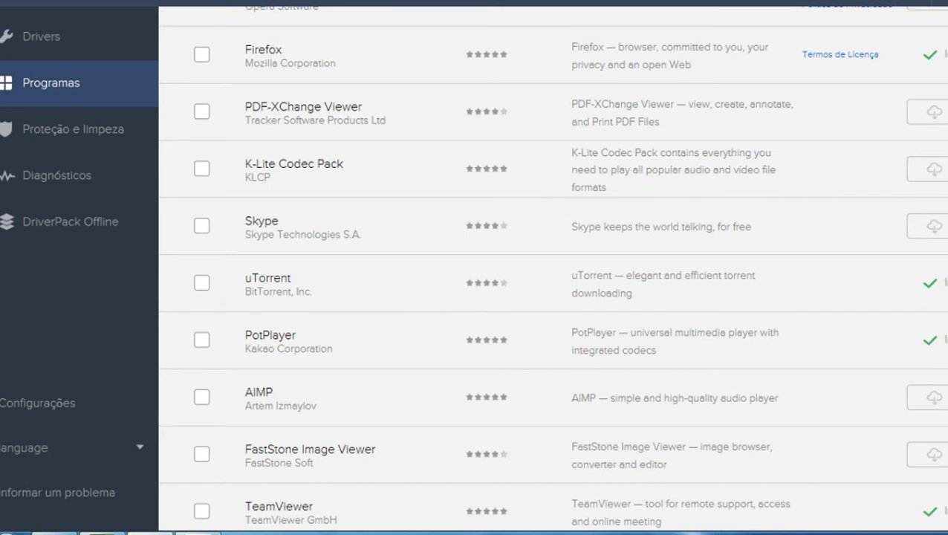
{"action": "scroll", "coordinate": [464, 342], "scroll_direction": "down", "scroll_amount": 5}
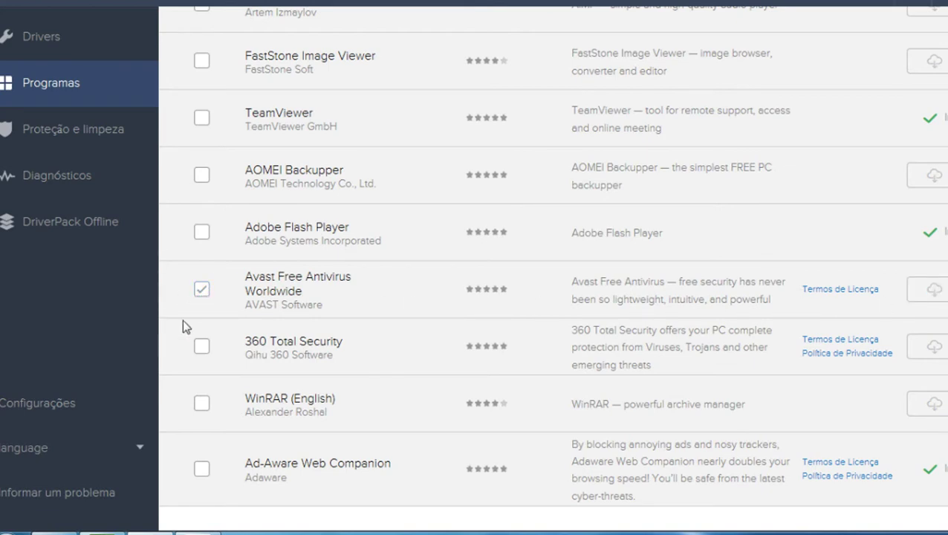
{"action": "left_click", "coordinate": [200, 291]}
{"action": "scroll", "coordinate": [394, 348], "scroll_direction": "down", "scroll_amount": 2}
{"action": "scroll", "coordinate": [286, 327], "scroll_direction": "up", "scroll_amount": 15}
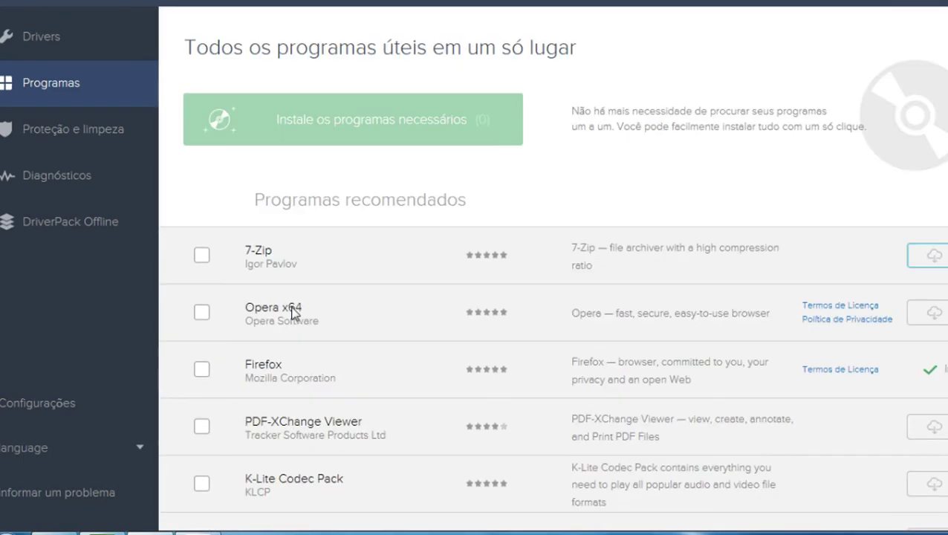
Review DriverPack's protection and cleaning suggestions and deselect FormatFactory 3.6.0.0 from the programs marked for removal
{"action": "left_click", "coordinate": [72, 131]}
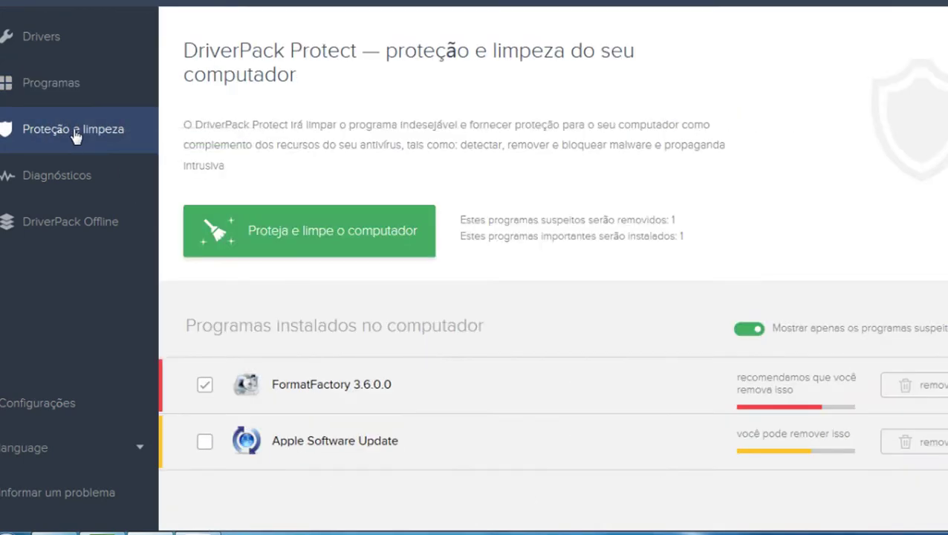
{"action": "scroll", "coordinate": [539, 353], "scroll_direction": "down", "scroll_amount": 4}
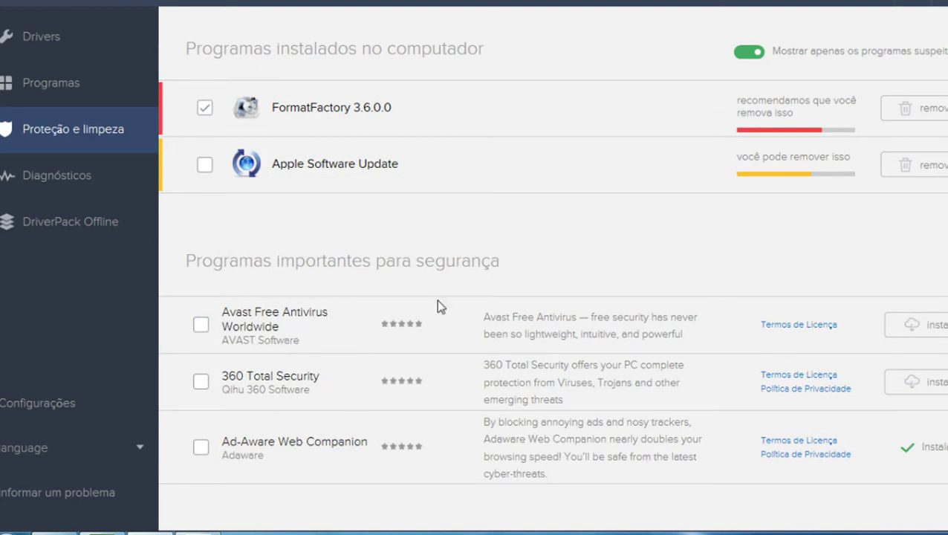
{"action": "scroll", "coordinate": [438, 305], "scroll_direction": "up", "scroll_amount": 3}
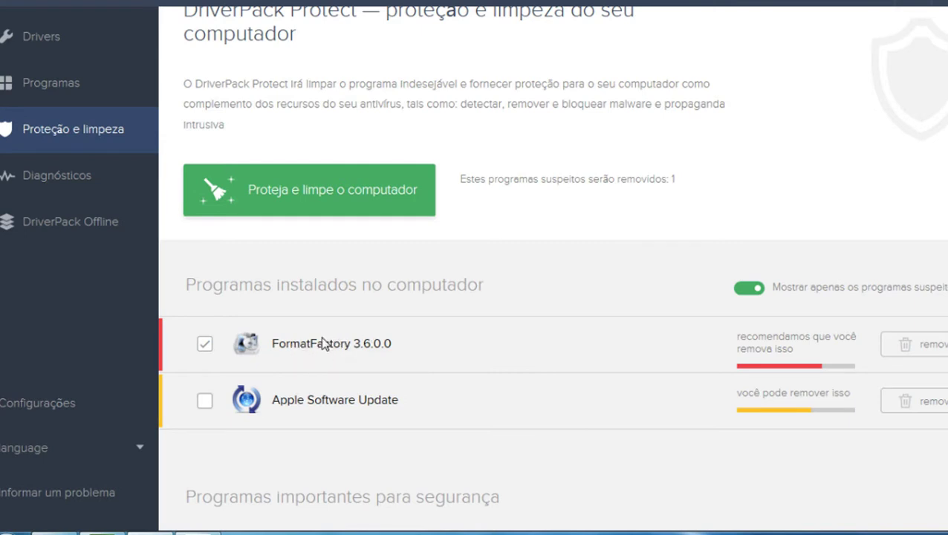
{"action": "left_click", "coordinate": [206, 346]}
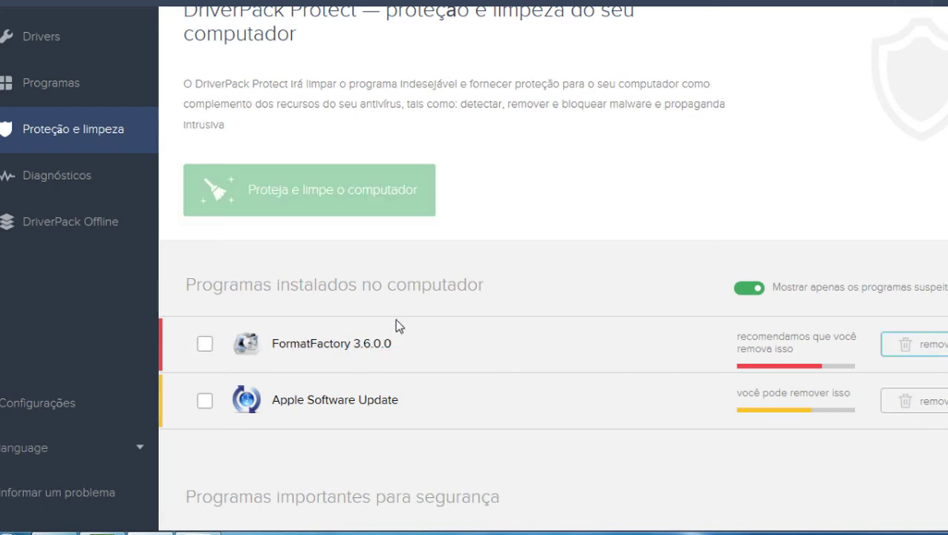
Examine the full system diagnostics report, from the computer summary through display, storage, partitions and peripherals to the DMI data
{"action": "left_click", "coordinate": [71, 173]}
{"action": "scroll", "coordinate": [417, 289], "scroll_direction": "down", "scroll_amount": 1}
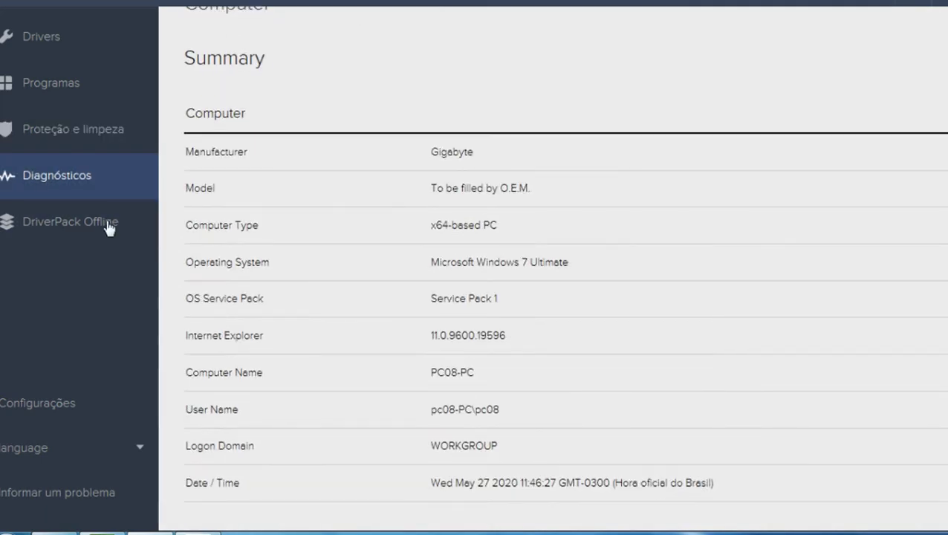
{"action": "scroll", "coordinate": [451, 321], "scroll_direction": "down", "scroll_amount": 8}
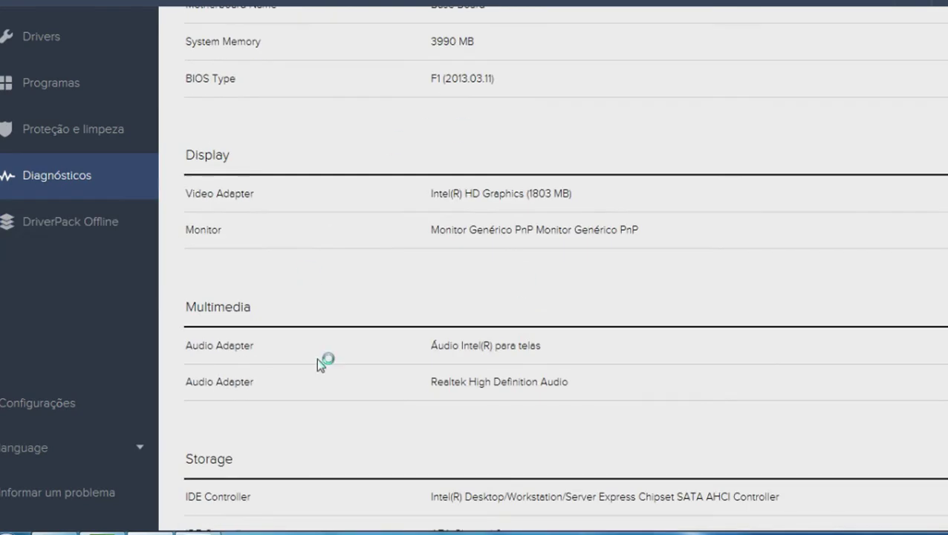
{"action": "scroll", "coordinate": [451, 270], "scroll_direction": "down", "scroll_amount": 10}
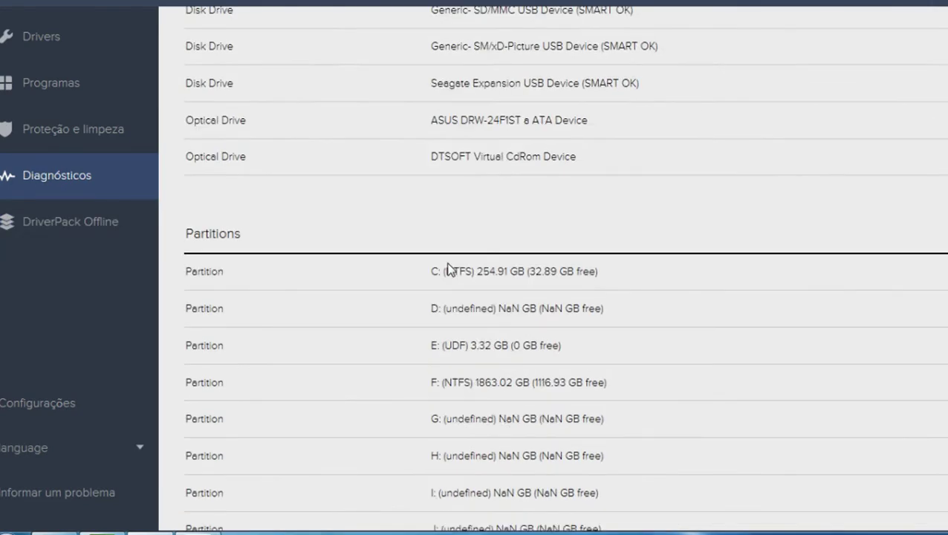
{"action": "scroll", "coordinate": [472, 331], "scroll_direction": "down", "scroll_amount": 12}
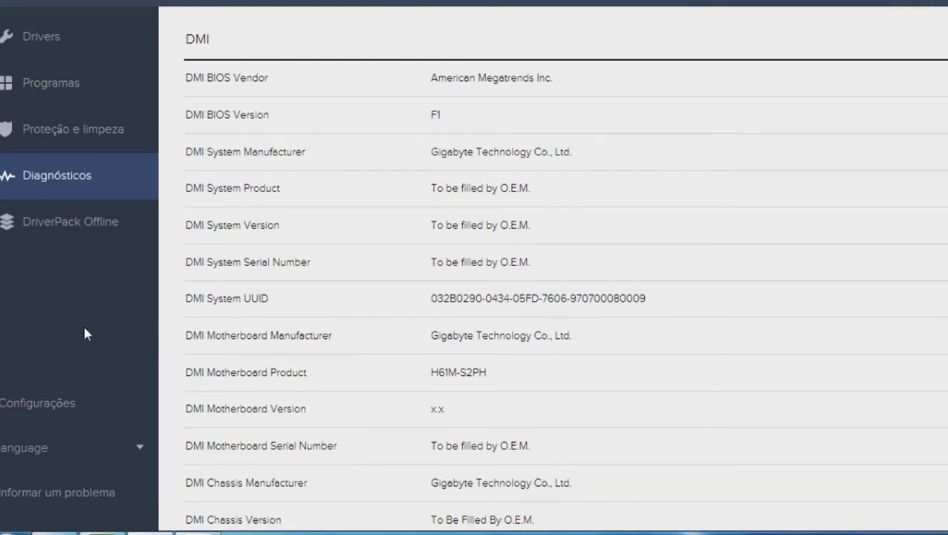
{"action": "scroll", "coordinate": [470, 269], "scroll_direction": "up", "scroll_amount": 15}
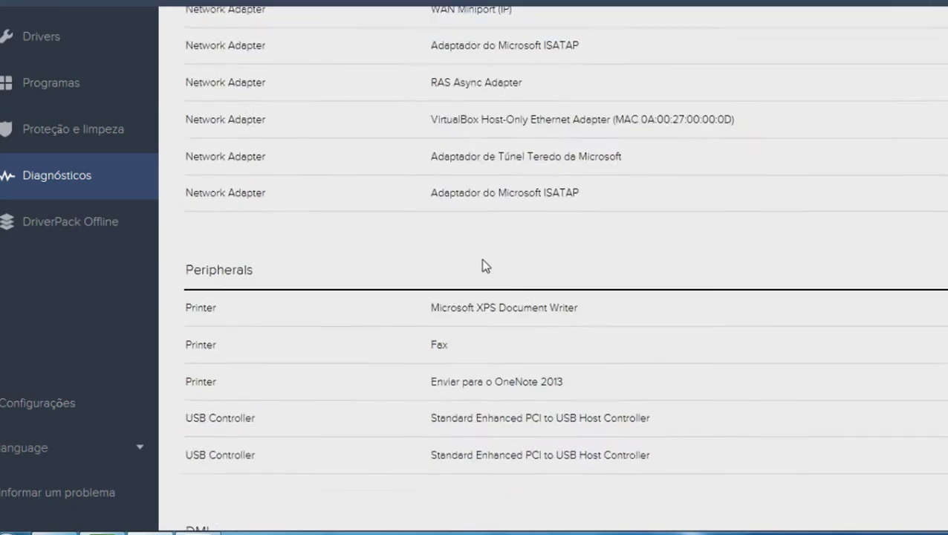
{"action": "scroll", "coordinate": [483, 266], "scroll_direction": "up", "scroll_amount": 15}
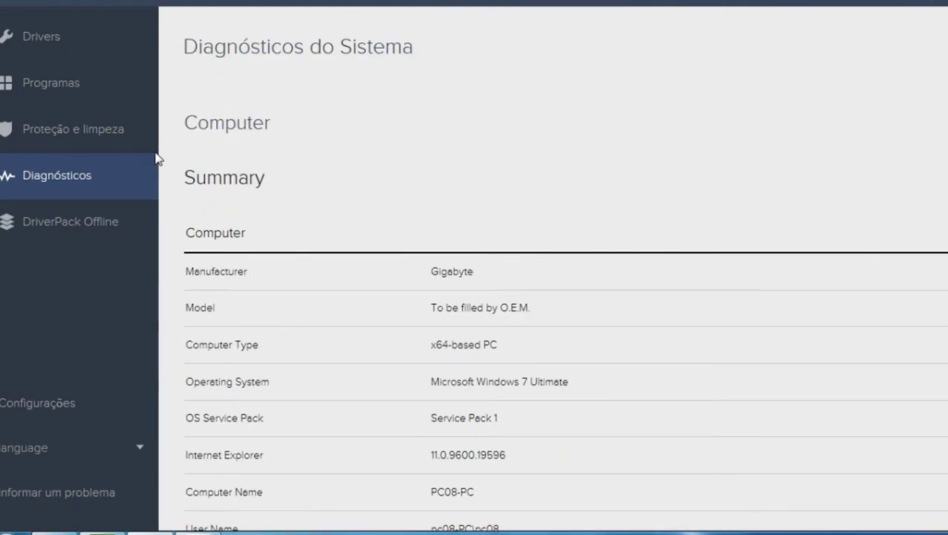
Return to the drivers for this computer and install all the selected ones
{"action": "left_click", "coordinate": [65, 51]}
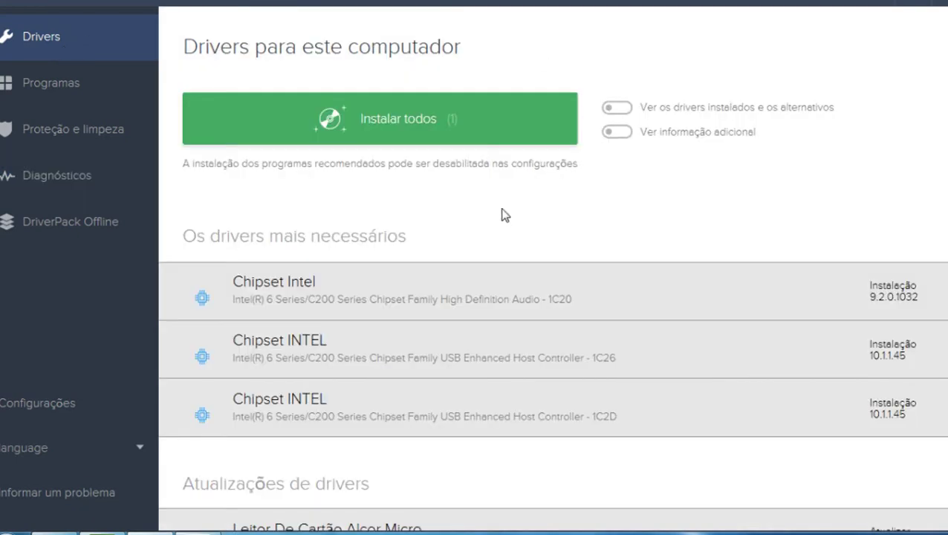
{"action": "left_click", "coordinate": [387, 119]}
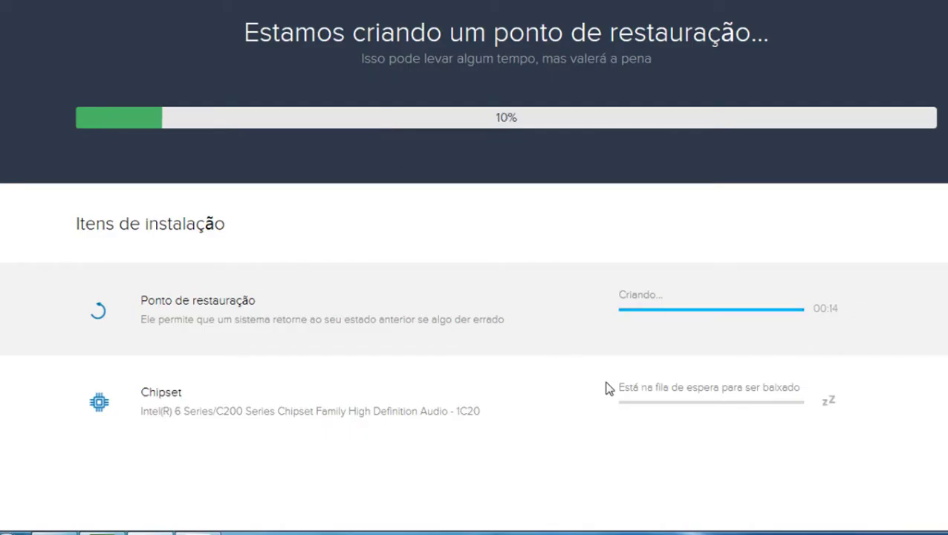
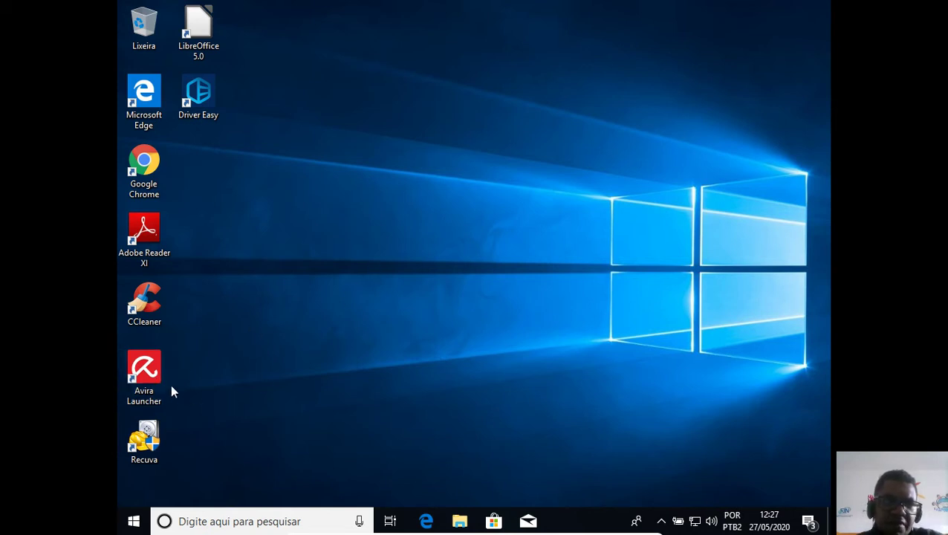
Open Avira Free Antivirus from the Avira Launcher, view the System Scanner's scan options and close the window
{"action": "double_click", "coordinate": [145, 381]}
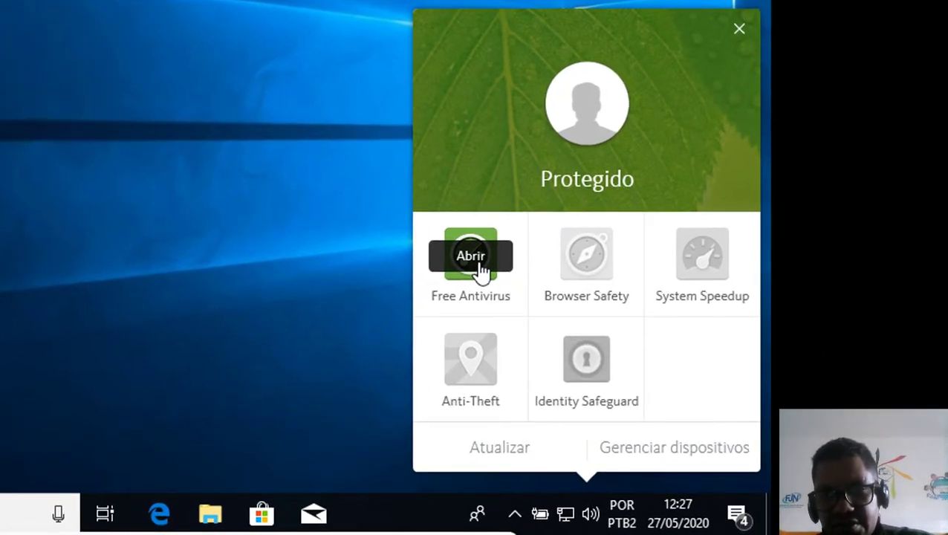
{"action": "left_click", "coordinate": [637, 355]}
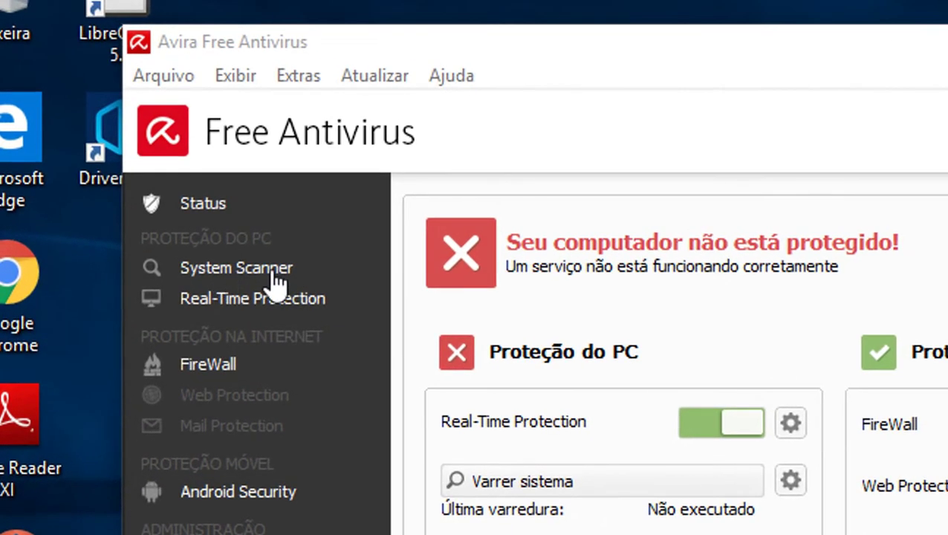
{"action": "left_click", "coordinate": [215, 266]}
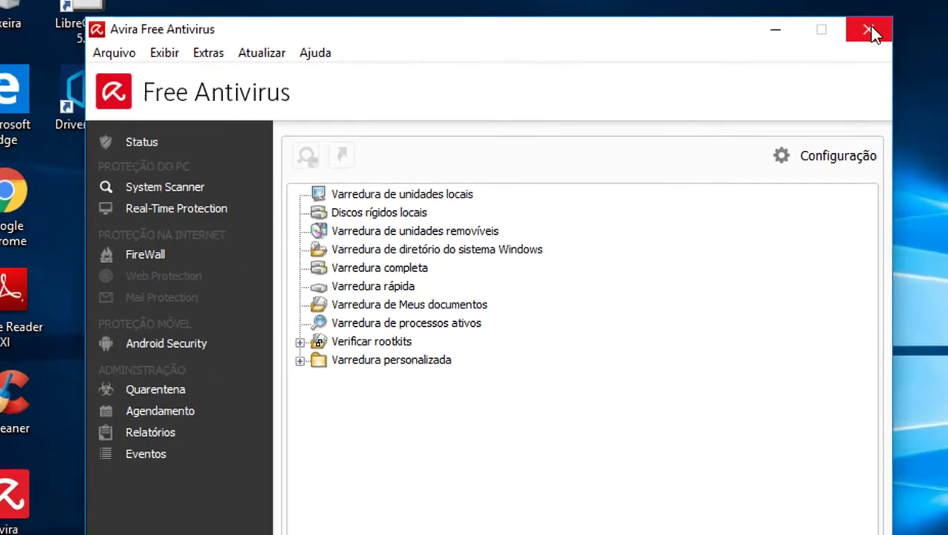
{"action": "left_click", "coordinate": [811, 28]}
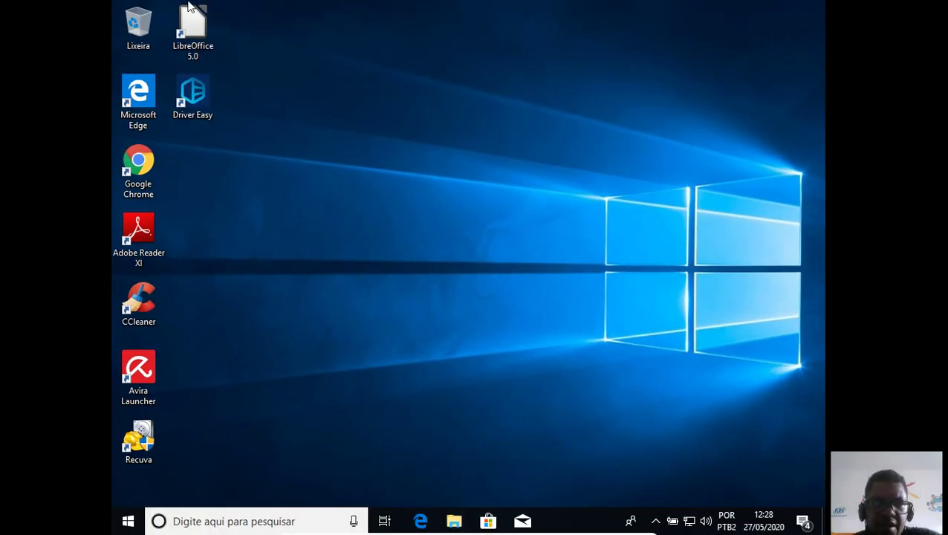
Open File Explorer, view the Avira scan option for the BACK-UP (D:) and Disco Local (C:) drives, and close the window
{"action": "key", "text": "super+e"}
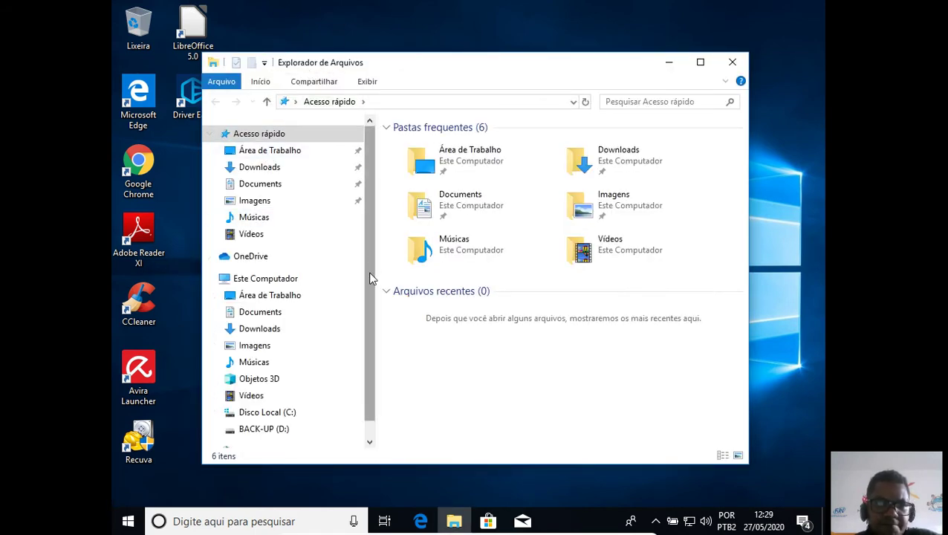
{"action": "left_click_drag", "start_coordinate": [367, 271], "coordinate": [365, 357]}
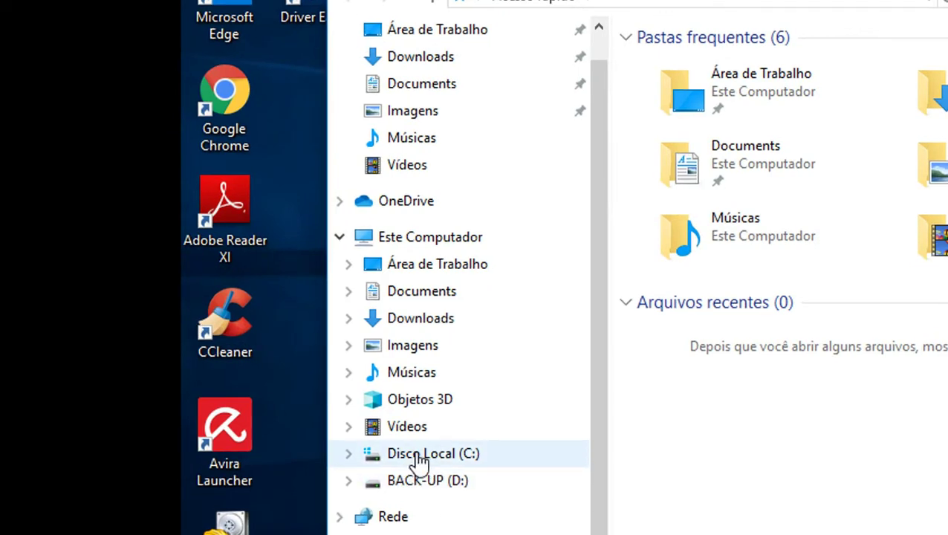
{"action": "left_click", "coordinate": [423, 481]}
{"action": "right_click", "coordinate": [423, 480]}
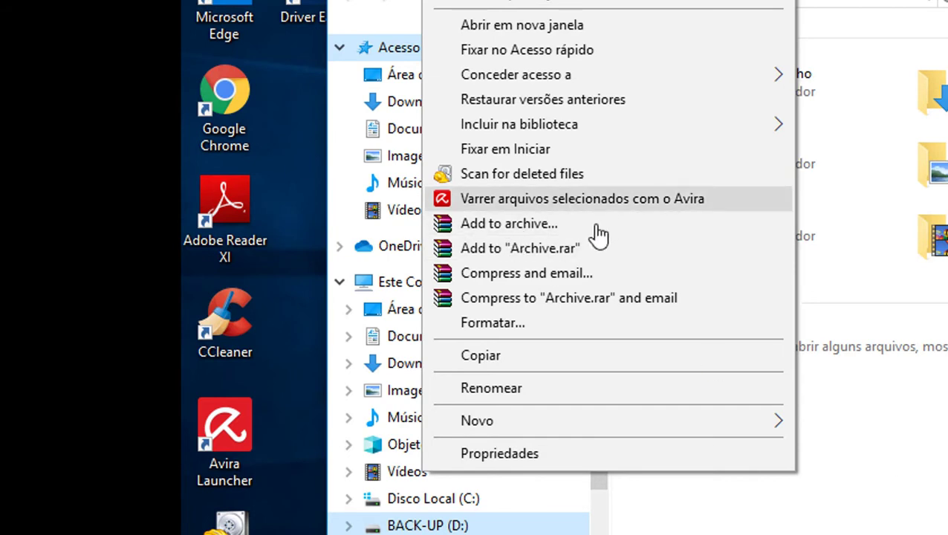
{"action": "left_click", "coordinate": [855, 461]}
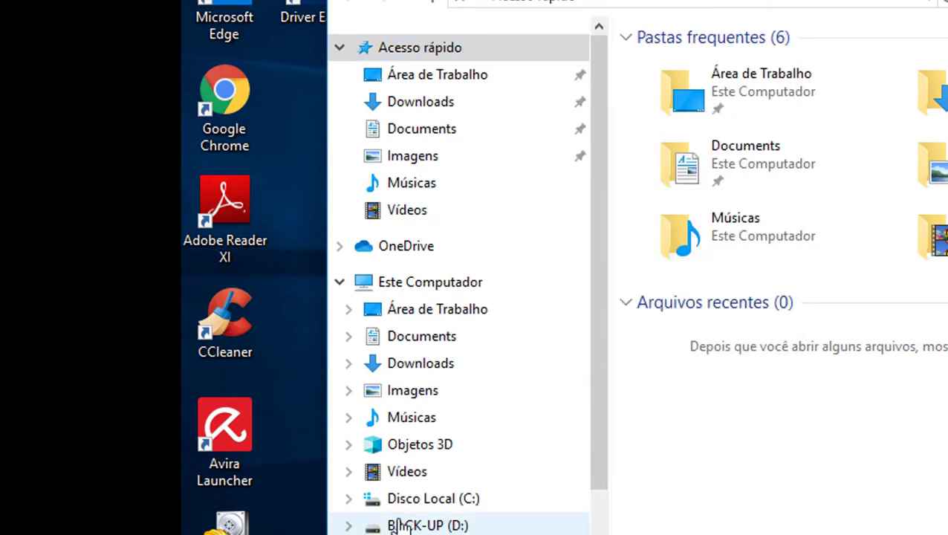
{"action": "right_click", "coordinate": [453, 506]}
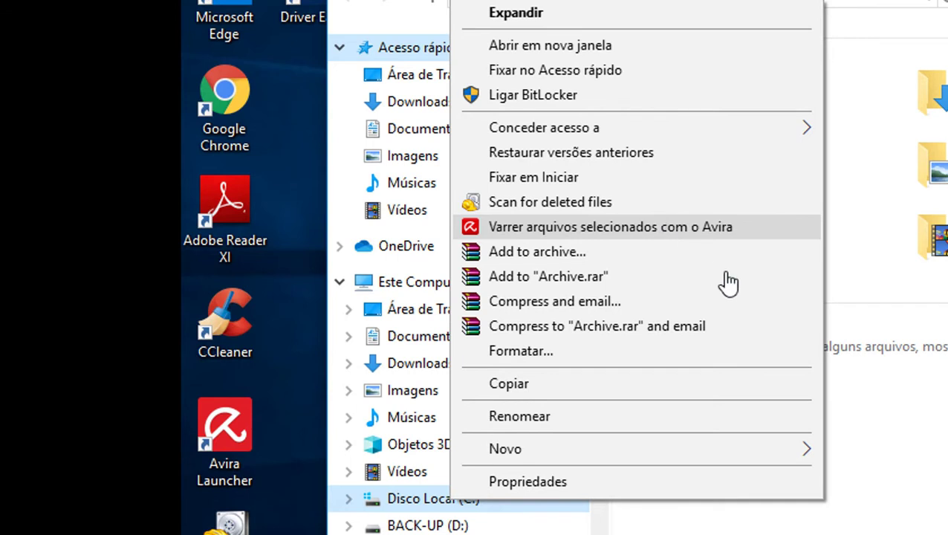
{"action": "left_click", "coordinate": [932, 446]}
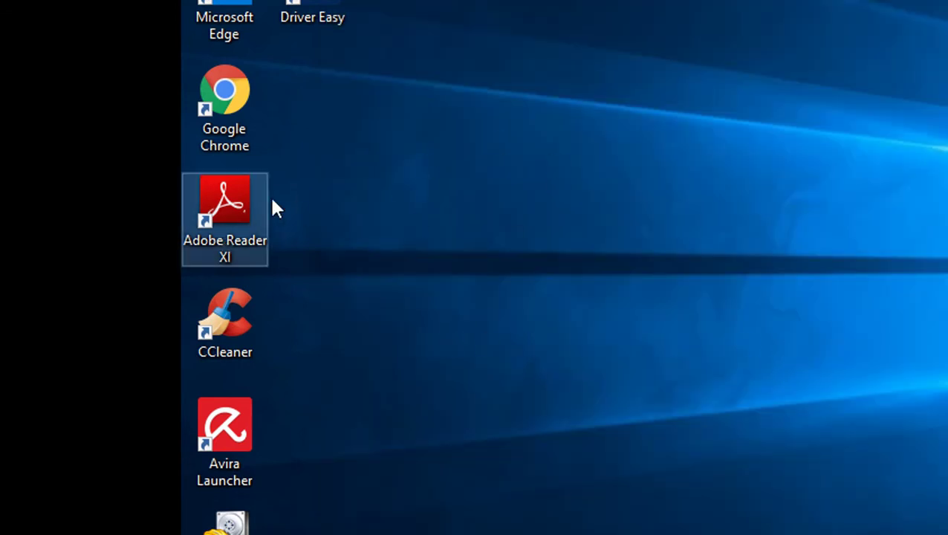
{"action": "double_click", "coordinate": [239, 228]}
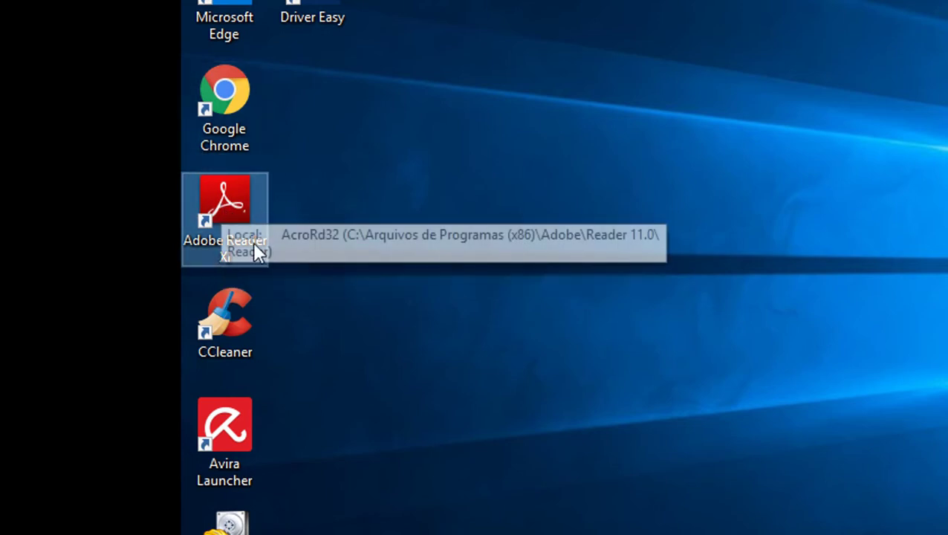
{"action": "left_click", "coordinate": [466, 352]}
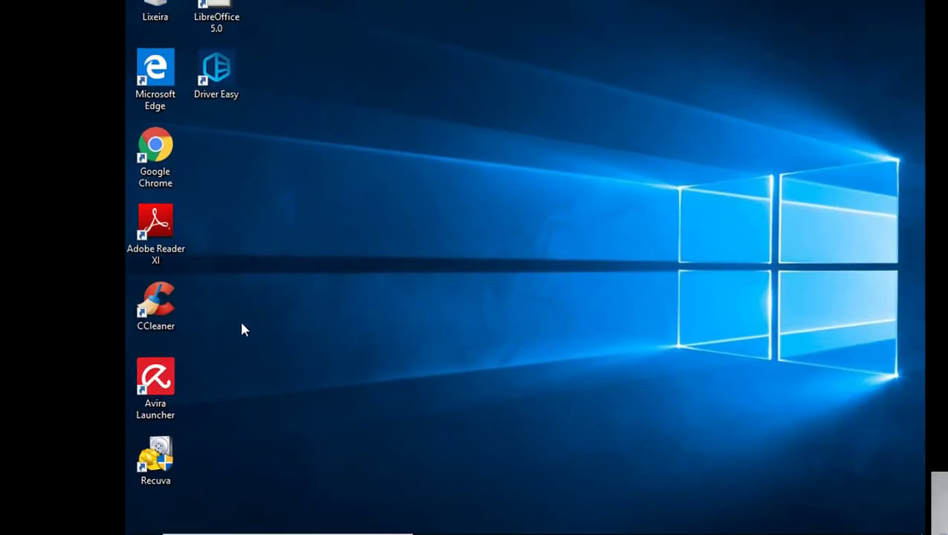
Open CCleaner and examine the Cleaner's items for Windows and for Applications
{"action": "left_click", "coordinate": [165, 300]}
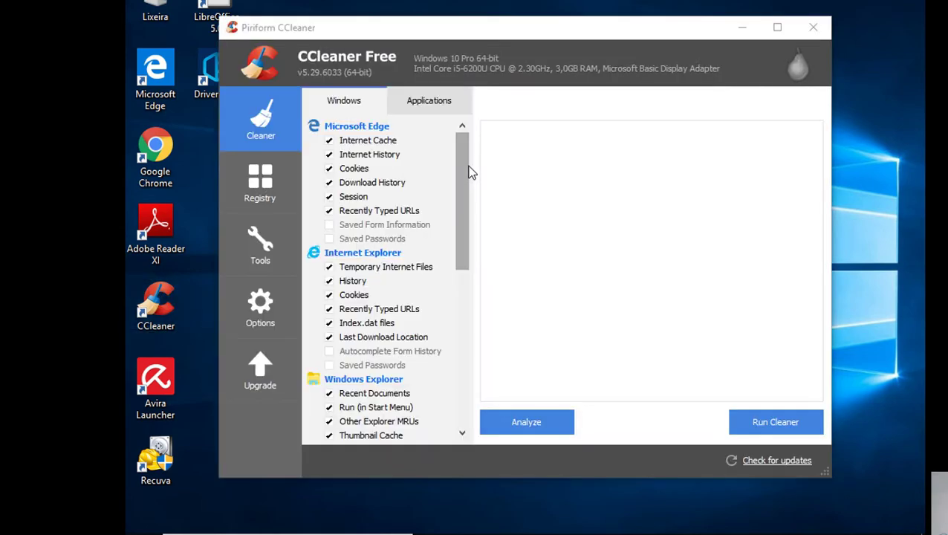
{"action": "left_click_drag", "start_coordinate": [469, 170], "coordinate": [470, 244]}
{"action": "left_click_drag", "start_coordinate": [446, 288], "coordinate": [457, 140]}
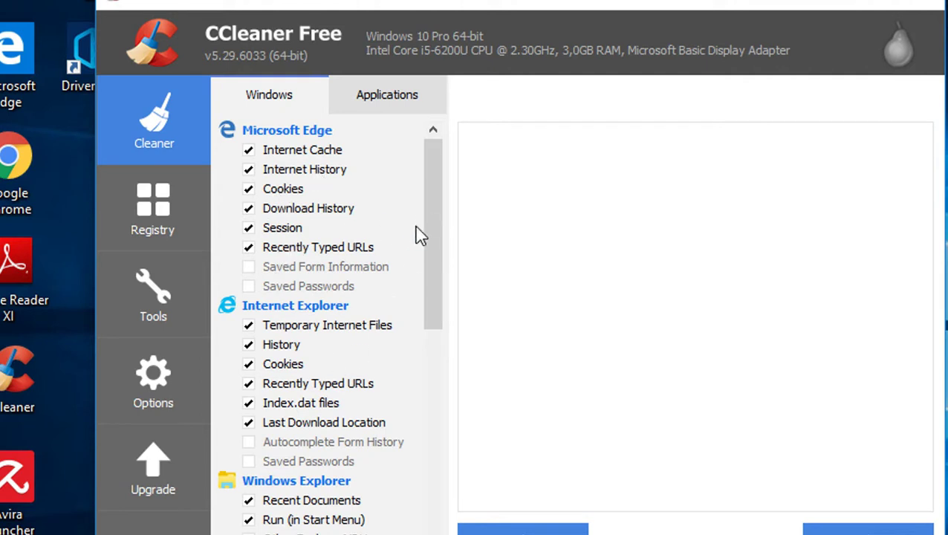
{"action": "scroll", "coordinate": [428, 290], "scroll_direction": "down", "scroll_amount": 2}
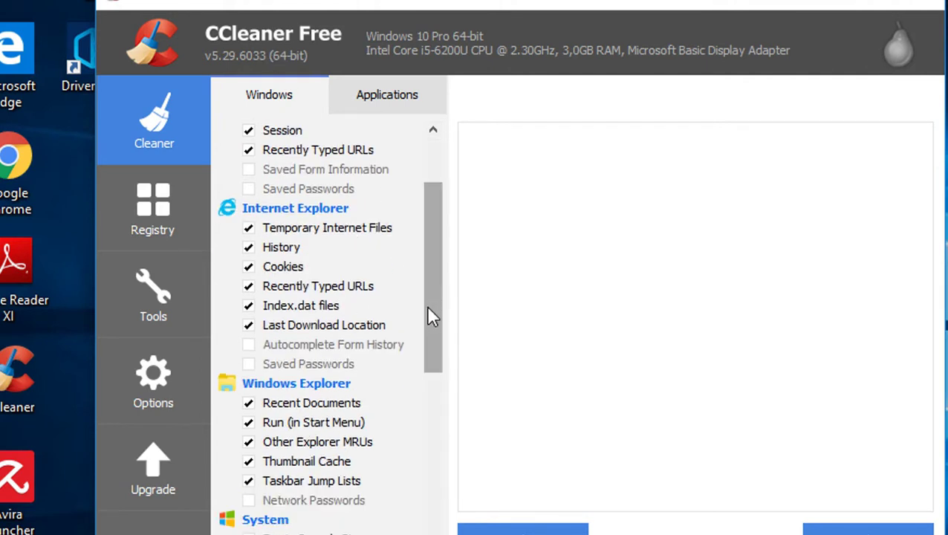
{"action": "scroll", "coordinate": [431, 297], "scroll_direction": "up", "scroll_amount": 2}
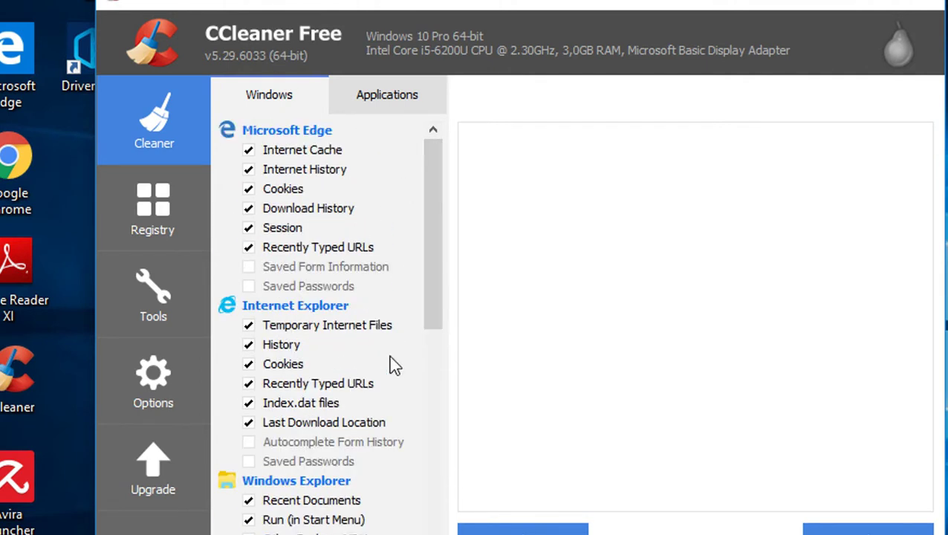
{"action": "left_click_drag", "start_coordinate": [432, 239], "coordinate": [454, 201]}
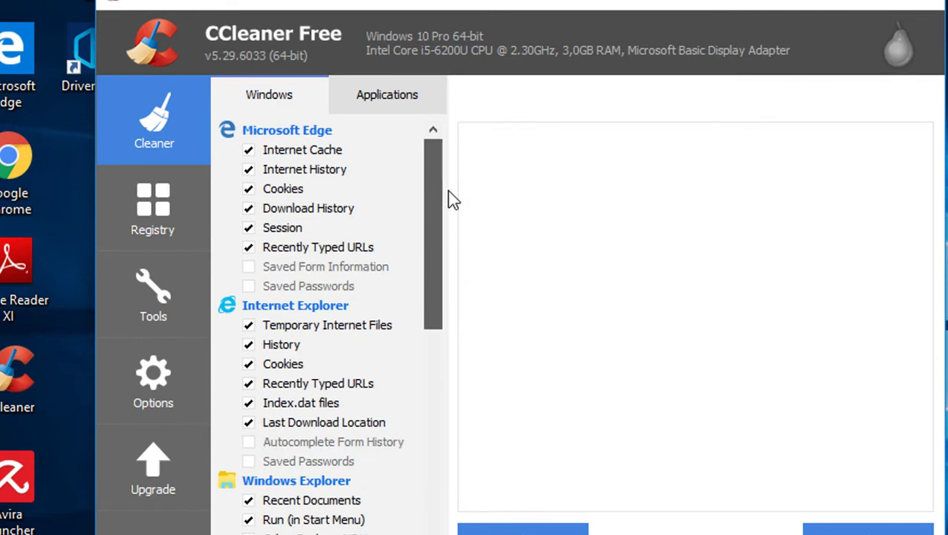
{"action": "left_click", "coordinate": [402, 103]}
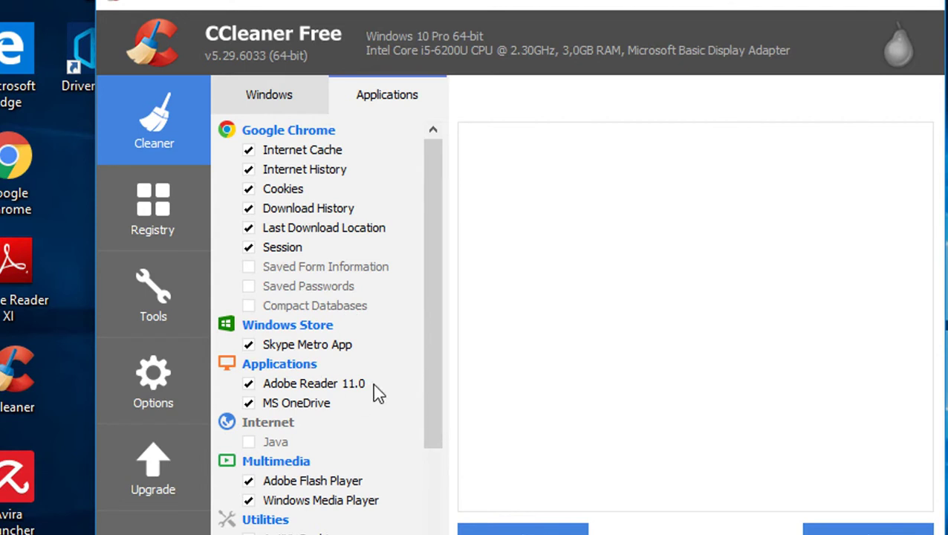
{"action": "left_click_drag", "start_coordinate": [430, 362], "coordinate": [430, 450]}
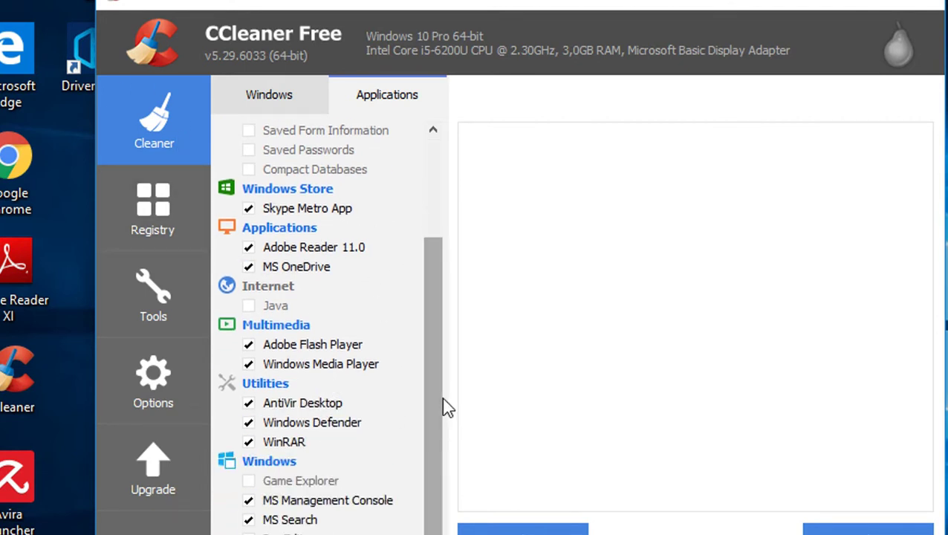
{"action": "left_click_drag", "start_coordinate": [425, 340], "coordinate": [439, 208]}
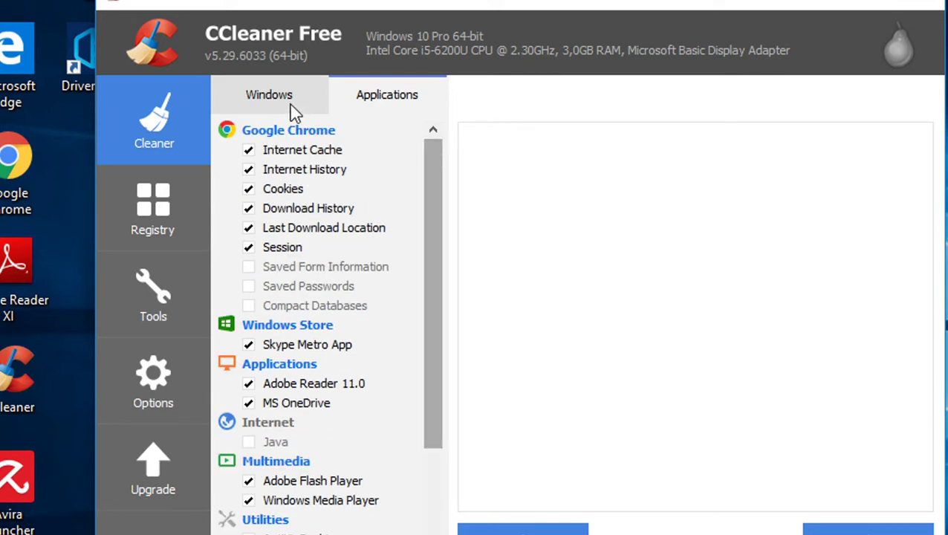
{"action": "left_click", "coordinate": [281, 96]}
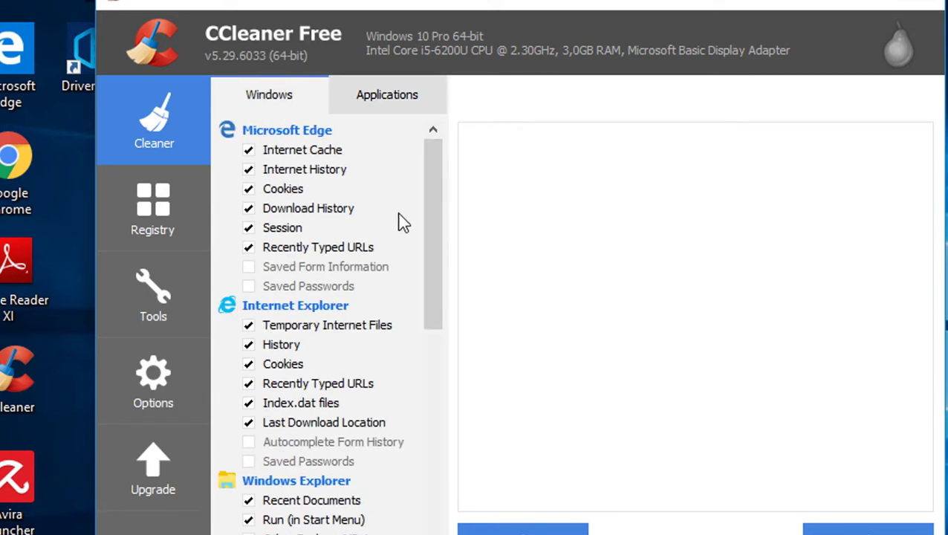
{"action": "left_click_drag", "start_coordinate": [431, 207], "coordinate": [419, 154]}
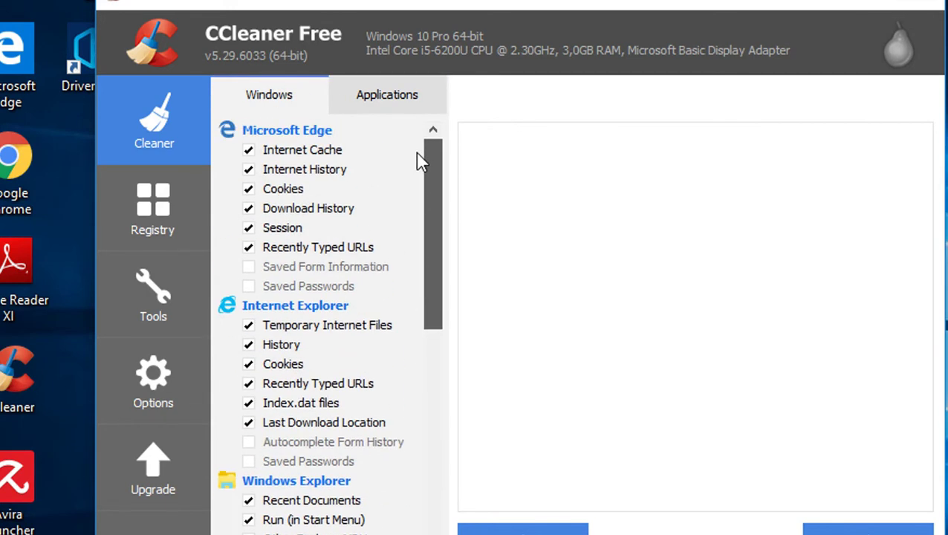
{"action": "left_click", "coordinate": [416, 98]}
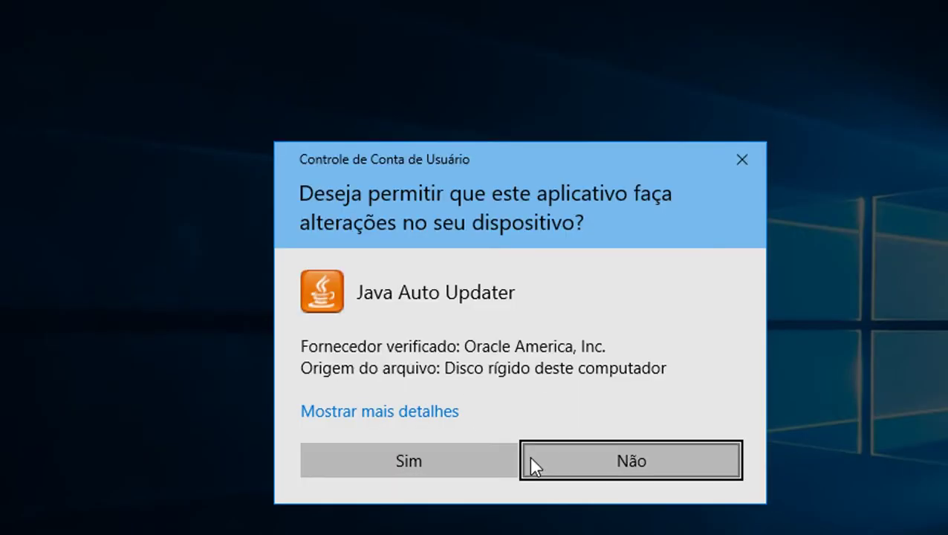
Allow Java Auto Updater to make changes to the device and return to CCleaner
{"action": "left_click", "coordinate": [494, 461]}
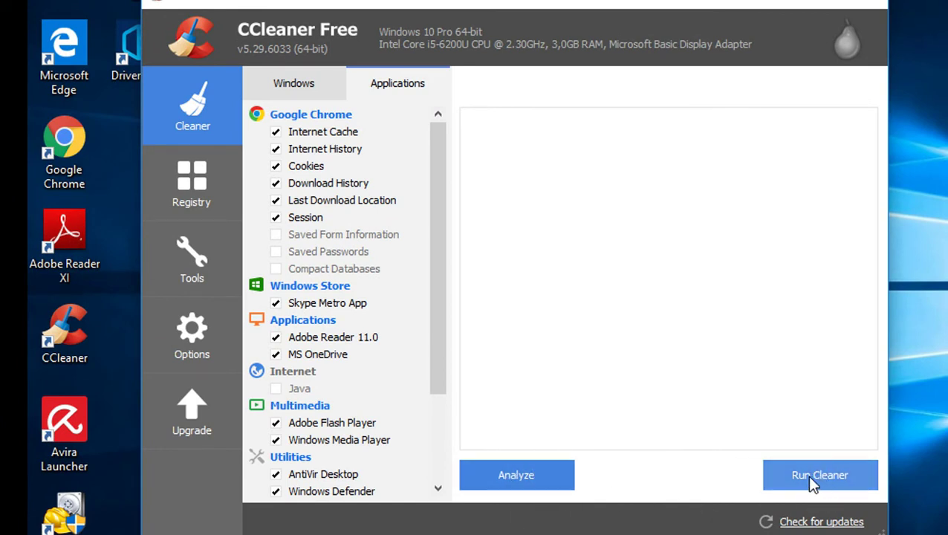
{"action": "left_click", "coordinate": [945, 481]}
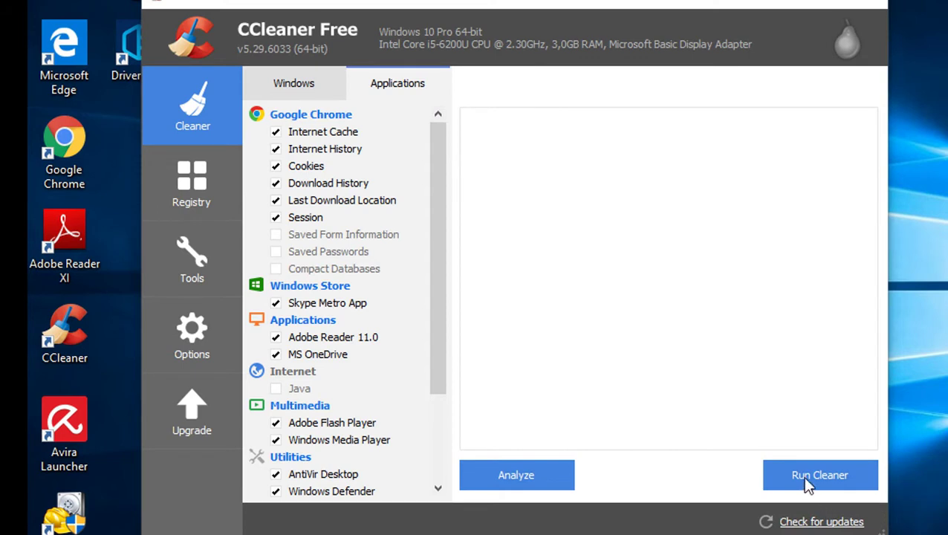
{"action": "left_click", "coordinate": [845, 479]}
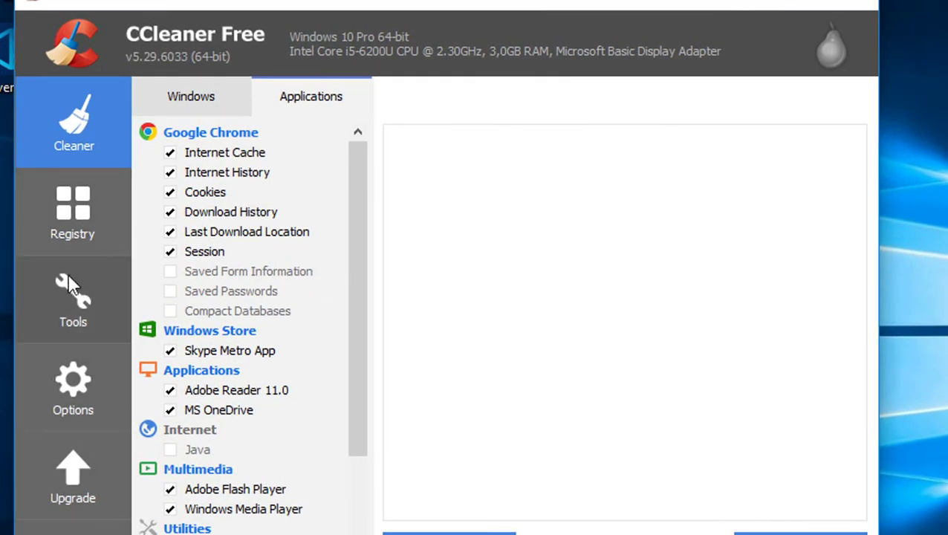
Set CCleaner's language to Português do Brasil (Brazilian Portuguese) in its basic settings
{"action": "left_click", "coordinate": [123, 281]}
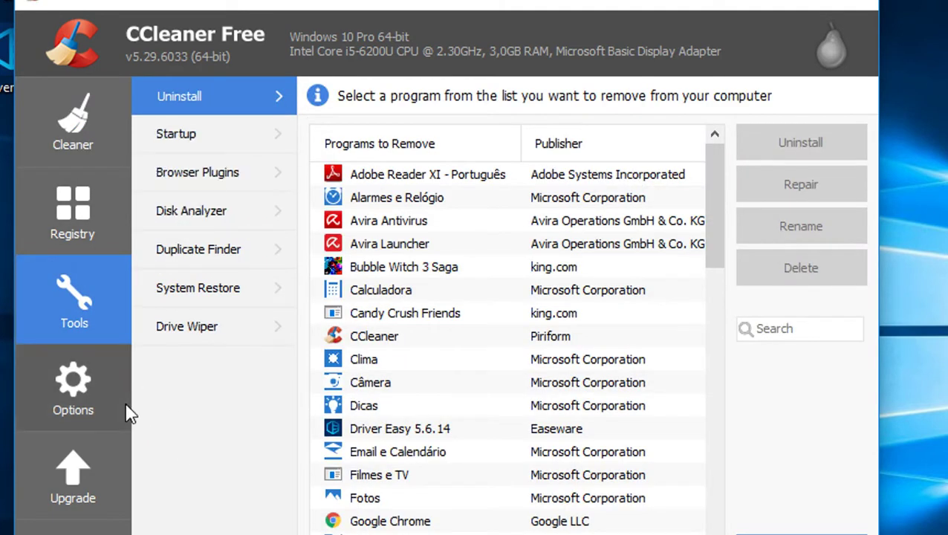
{"action": "left_click", "coordinate": [78, 388]}
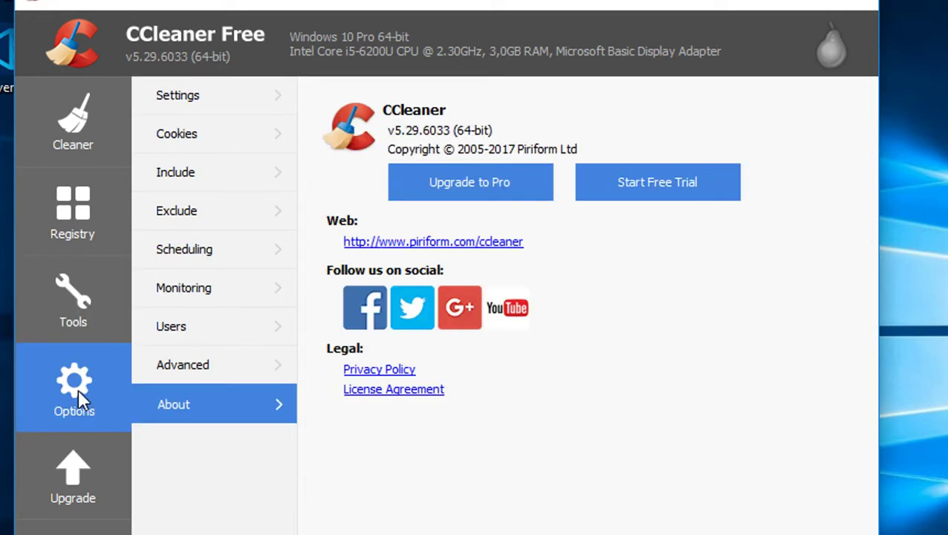
{"action": "left_click", "coordinate": [202, 92]}
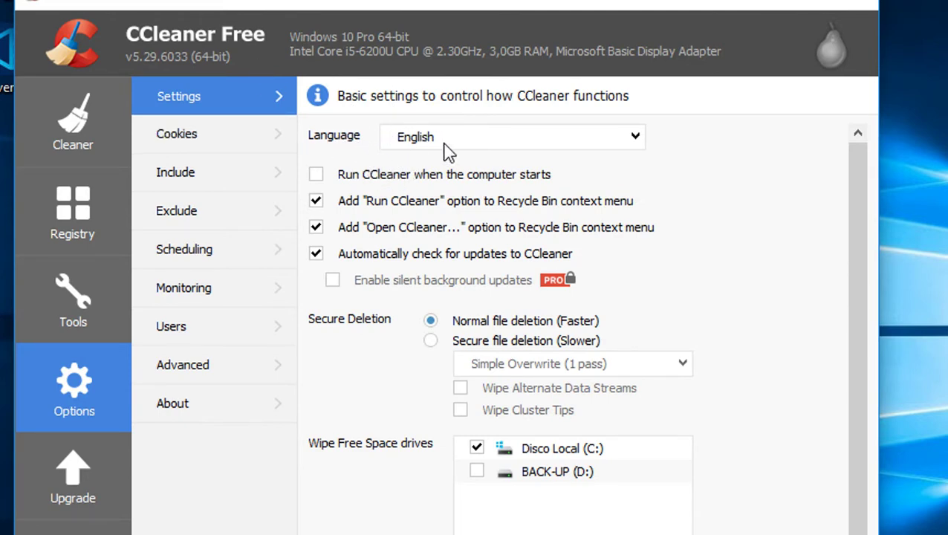
{"action": "left_click", "coordinate": [505, 137]}
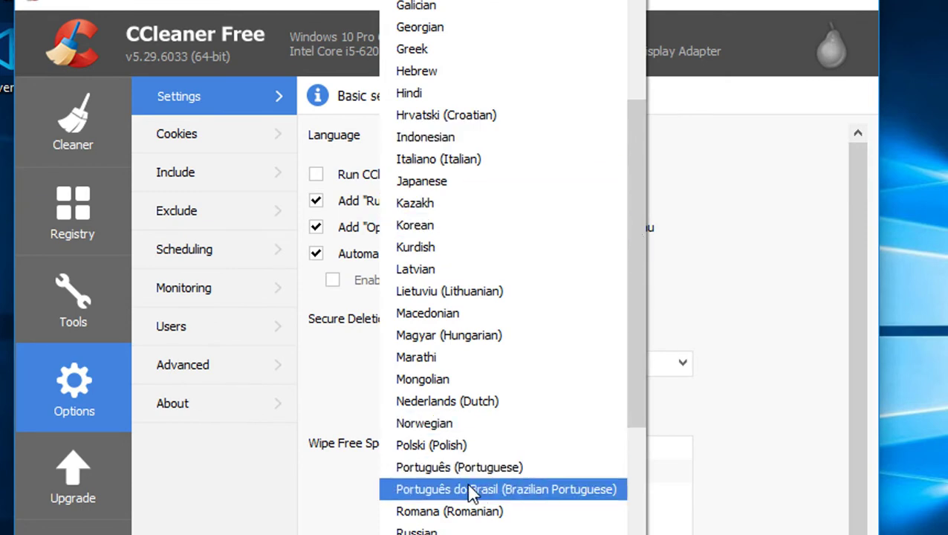
{"action": "left_click", "coordinate": [526, 492]}
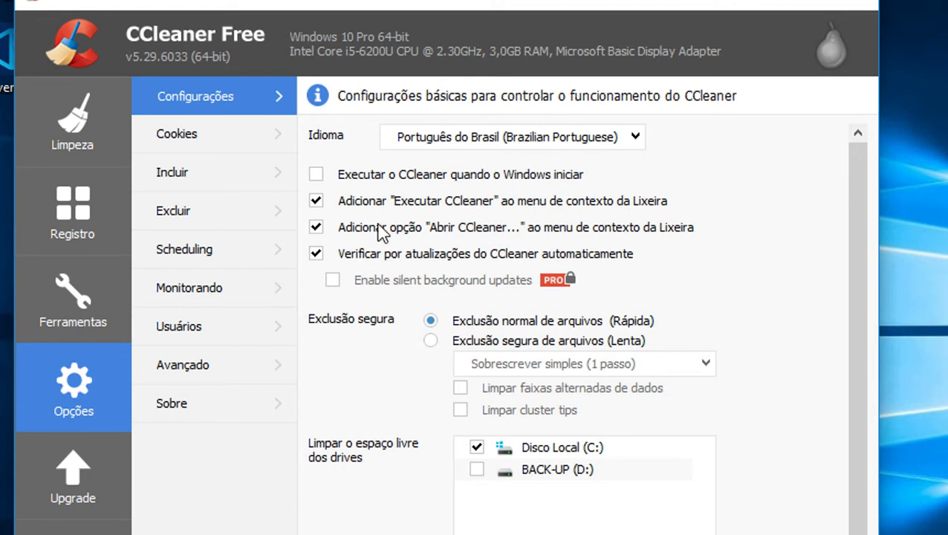
Return to the Limpeza section and compare the cleaning items for Windows and Programas
{"action": "left_click", "coordinate": [81, 130]}
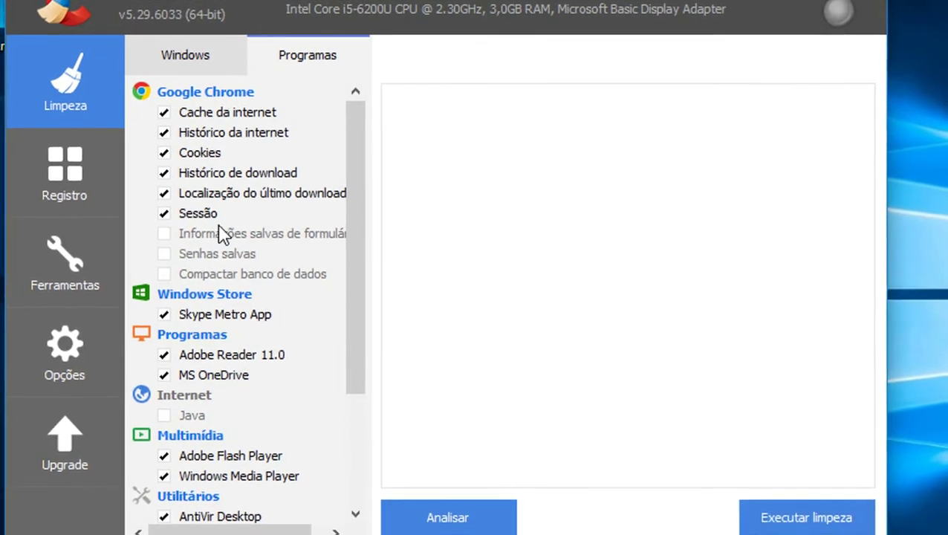
{"action": "left_click", "coordinate": [204, 54]}
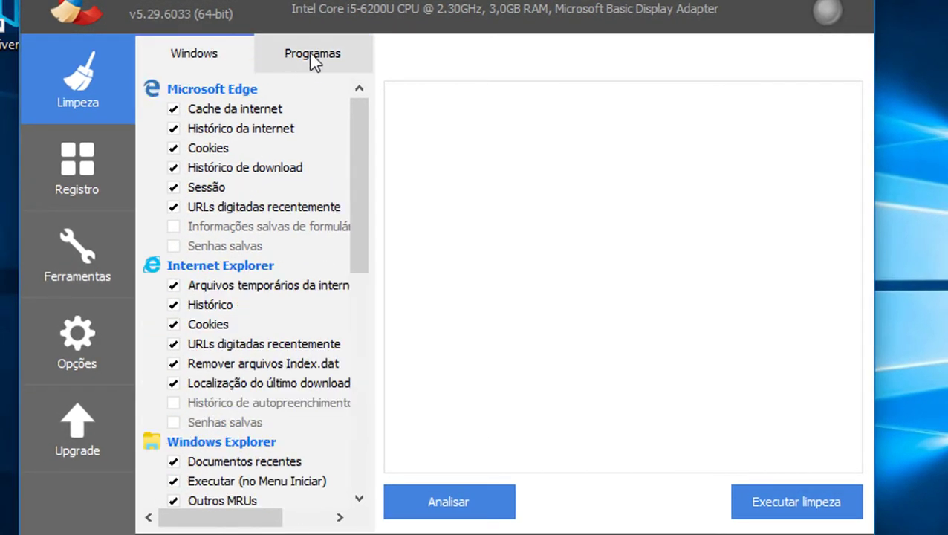
{"action": "left_click", "coordinate": [312, 59]}
{"action": "left_click", "coordinate": [213, 59]}
{"action": "left_click", "coordinate": [283, 59]}
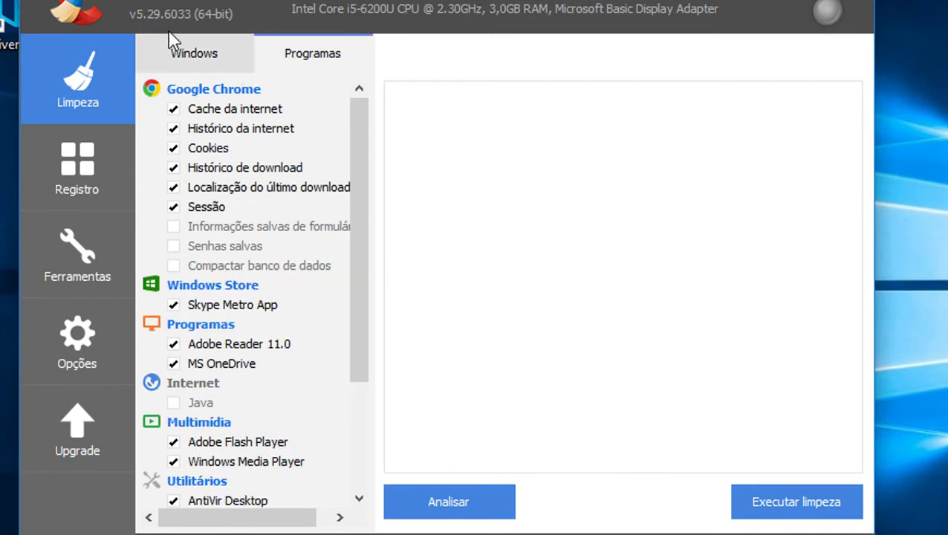
Run the cleaning, opting out of repeated confirmation messages, and force Microsoft Edge to close so its internet cache can be cleaned
{"action": "left_click", "coordinate": [797, 502]}
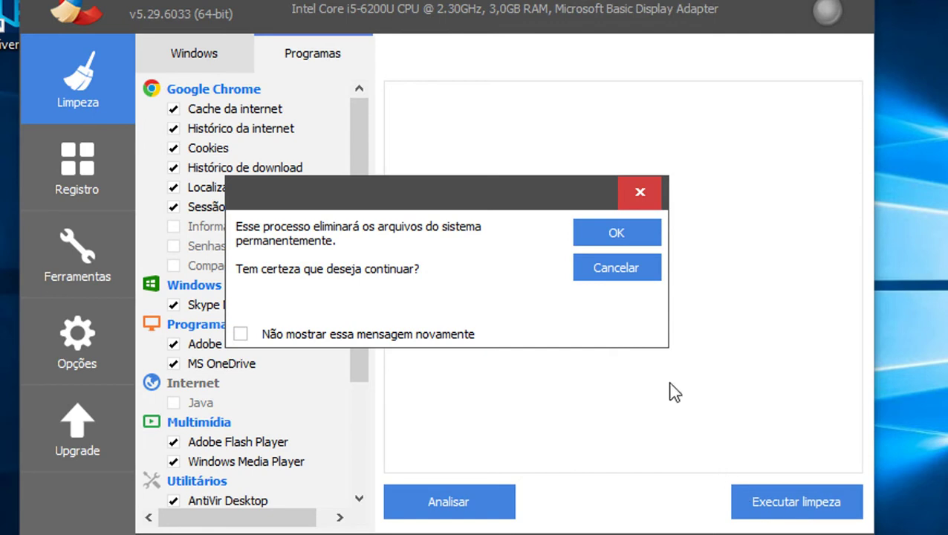
{"action": "left_click_drag", "start_coordinate": [373, 205], "coordinate": [561, 153]}
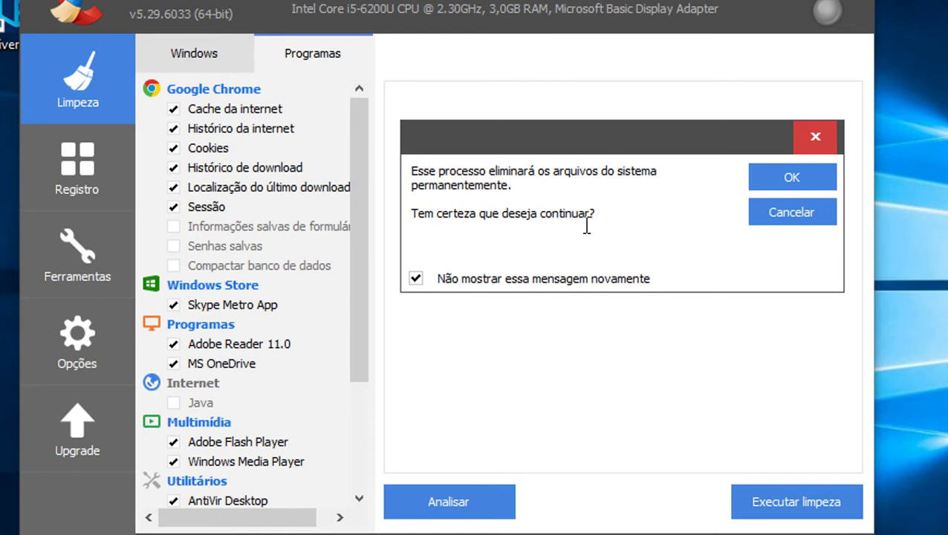
{"action": "left_click", "coordinate": [775, 187]}
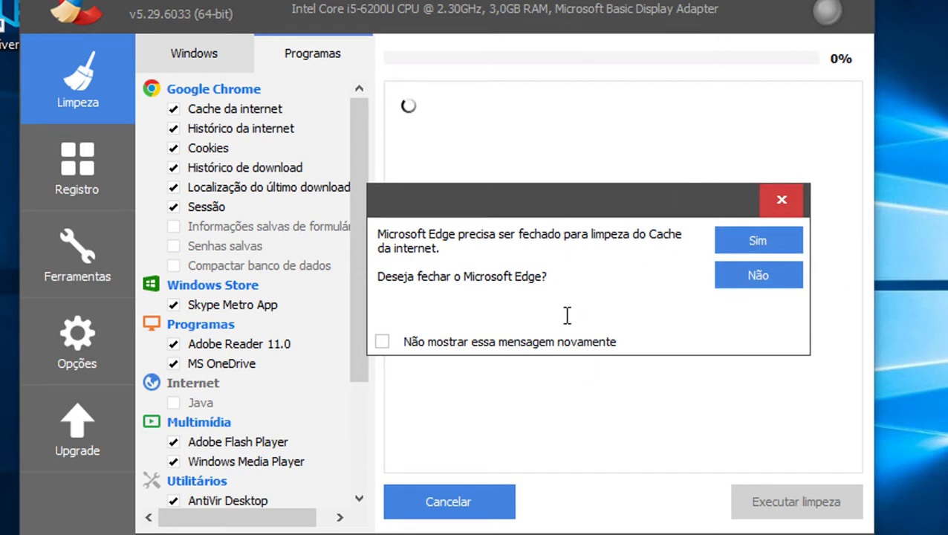
{"action": "left_click", "coordinate": [757, 239]}
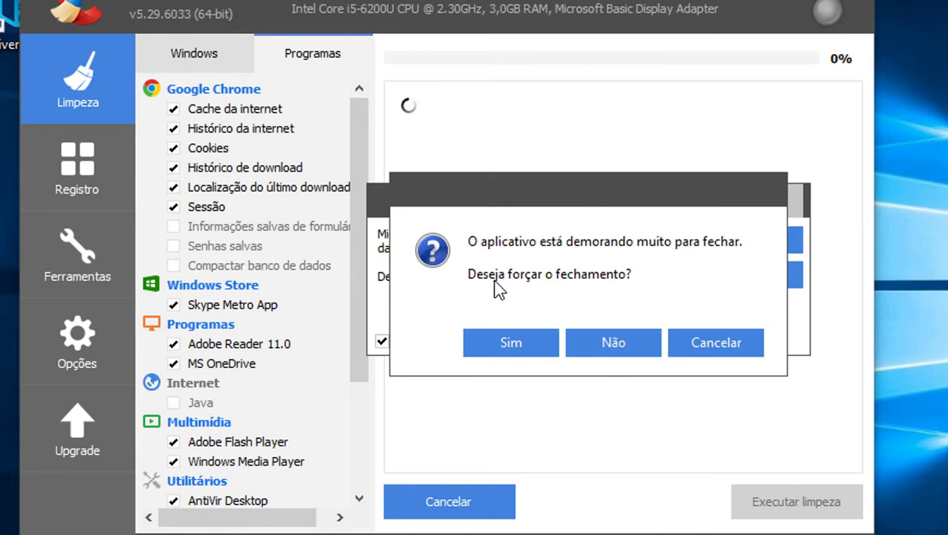
{"action": "left_click", "coordinate": [512, 341]}
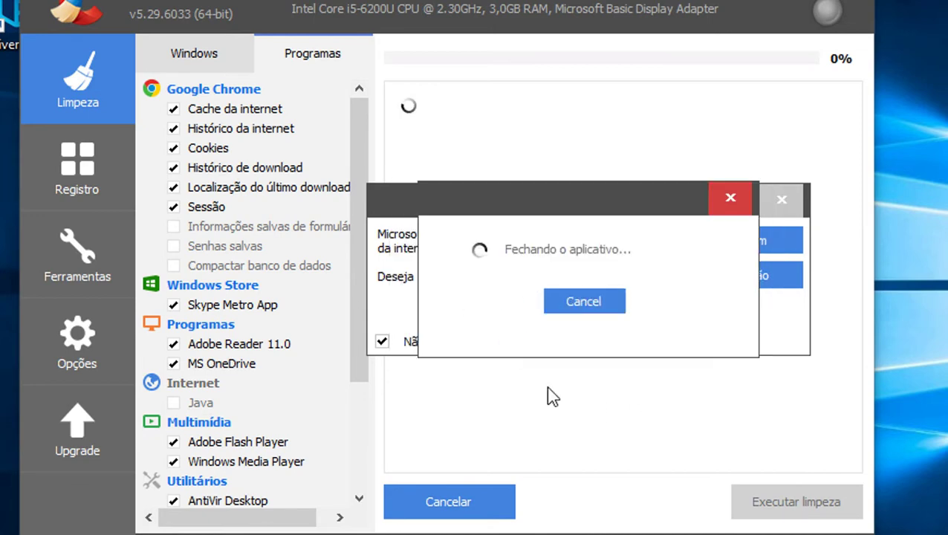
Let the first cleaning finish closing Microsoft Edge, and run the cleaning again with the same items
{"action": "left_click", "coordinate": [601, 293]}
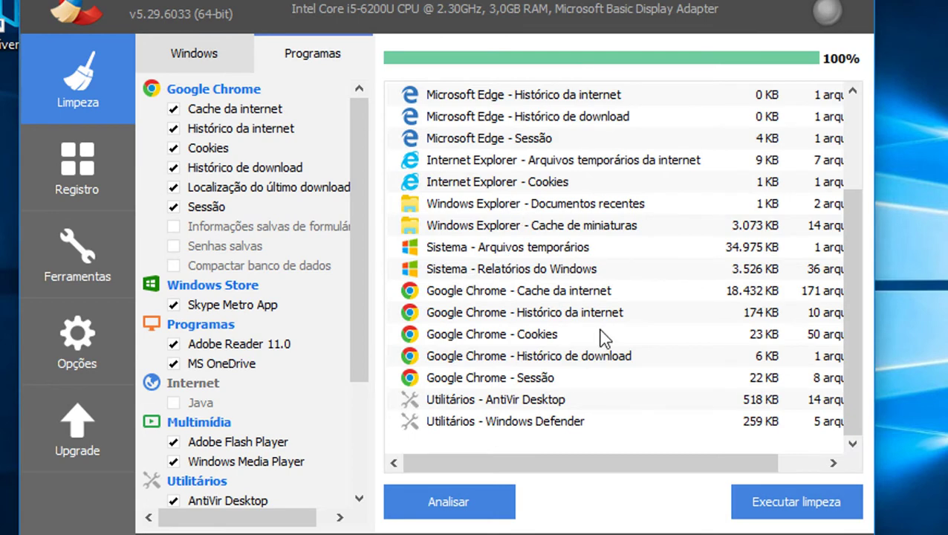
{"action": "left_click", "coordinate": [800, 507]}
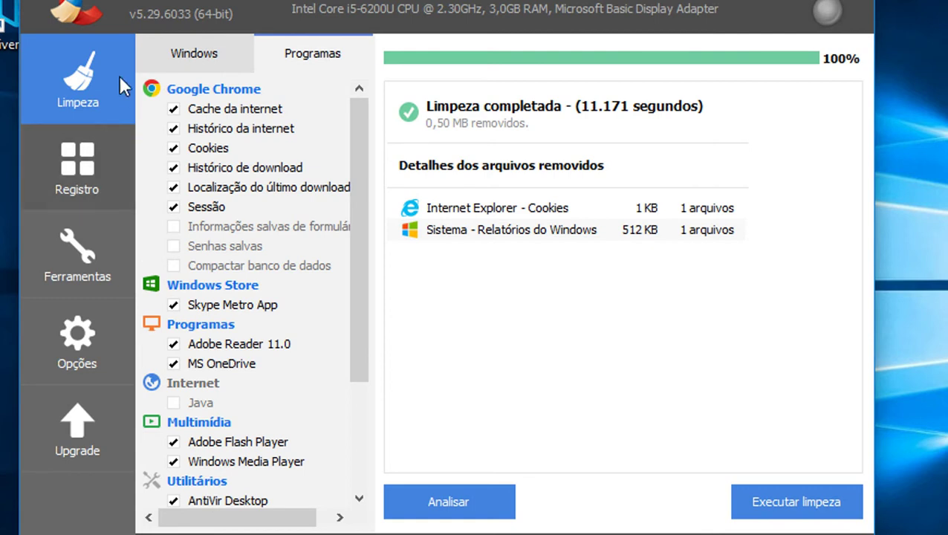
Scan the registry for errors with all Limpador do registro categories included
{"action": "left_click", "coordinate": [80, 195]}
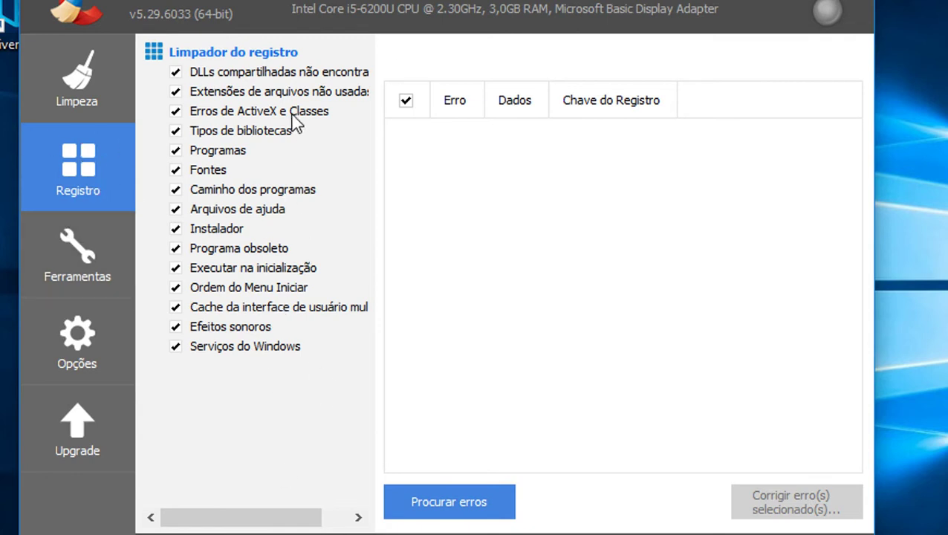
{"action": "left_click", "coordinate": [267, 400]}
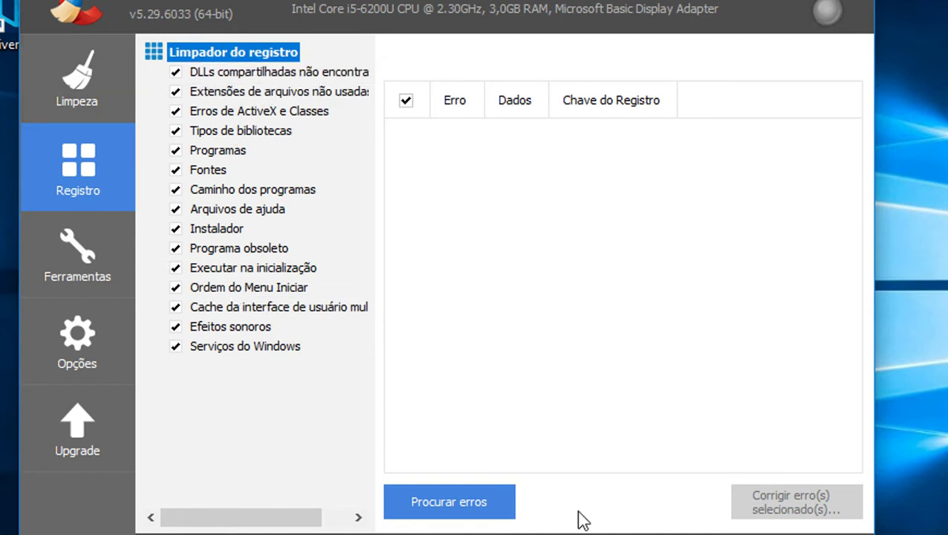
{"action": "left_click", "coordinate": [448, 509]}
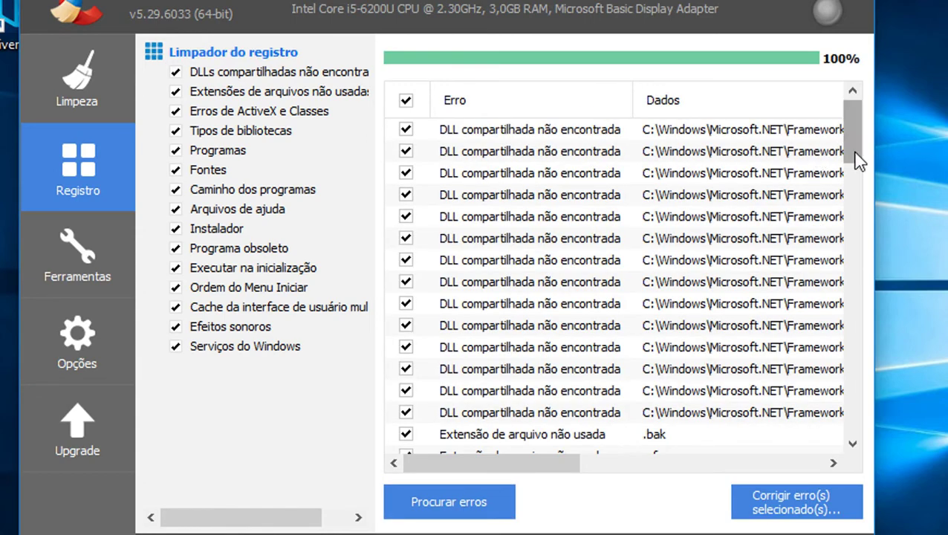
Examine the list of registry errors, including their types, data and registry keys
{"action": "left_click_drag", "start_coordinate": [854, 148], "coordinate": [847, 78]}
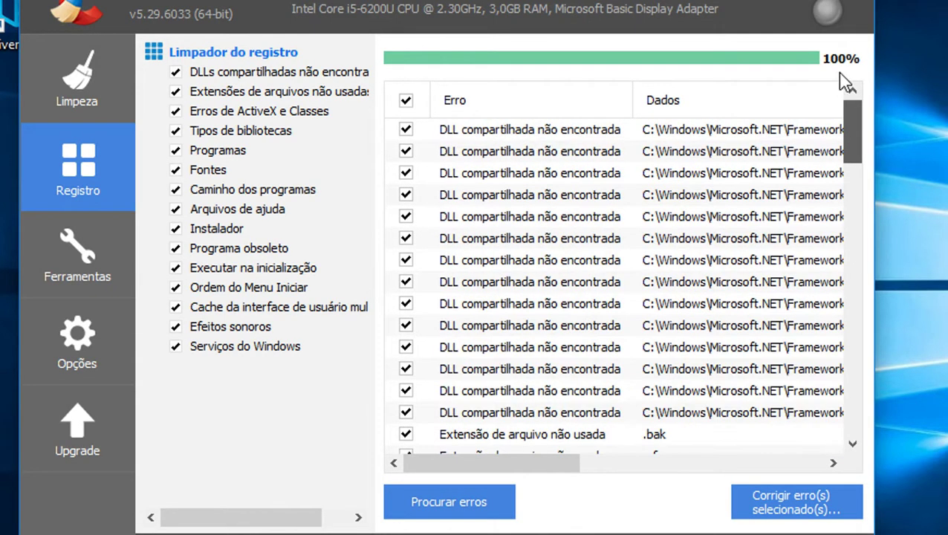
{"action": "left_click_drag", "start_coordinate": [546, 469], "coordinate": [519, 476]}
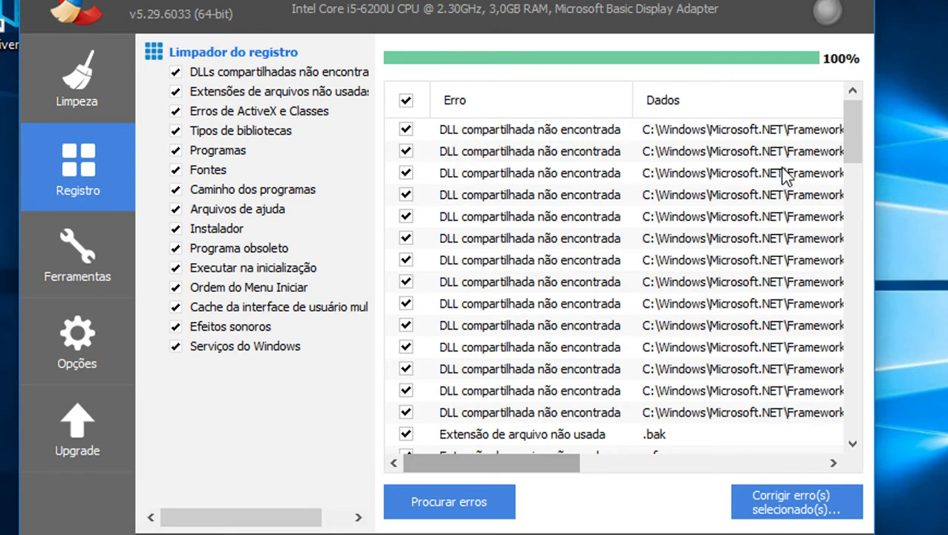
{"action": "left_click_drag", "start_coordinate": [534, 465], "coordinate": [483, 444]}
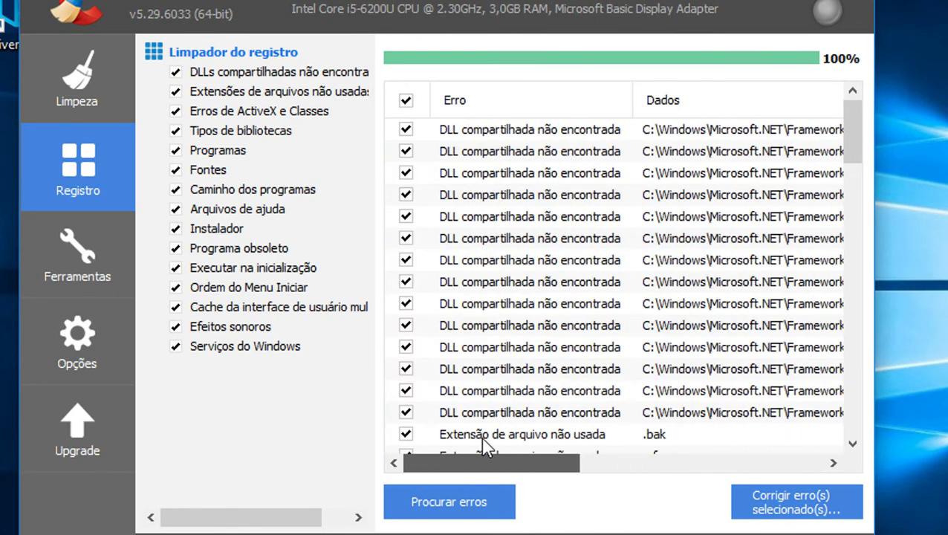
{"action": "left_click_drag", "start_coordinate": [854, 137], "coordinate": [867, 425]}
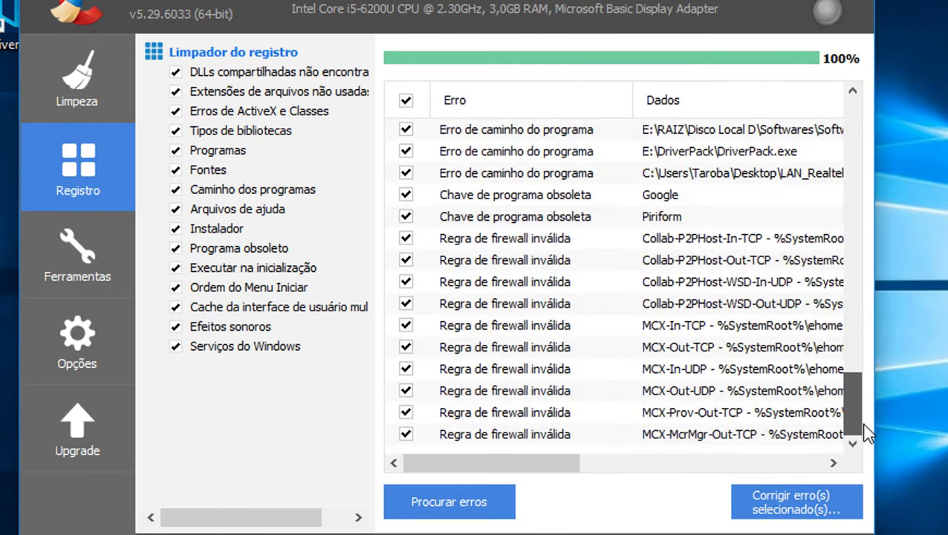
{"action": "left_click_drag", "start_coordinate": [562, 461], "coordinate": [491, 455]}
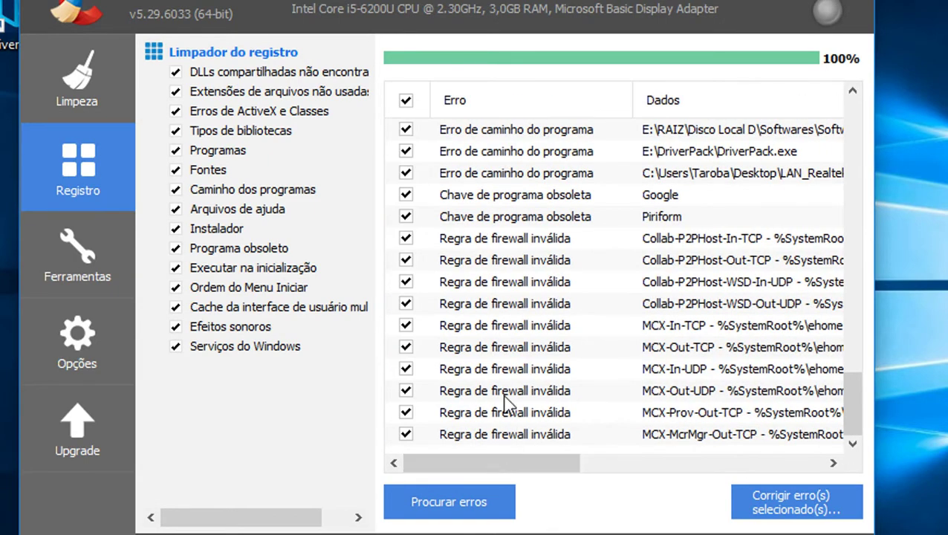
{"action": "left_click_drag", "start_coordinate": [854, 407], "coordinate": [856, 383]}
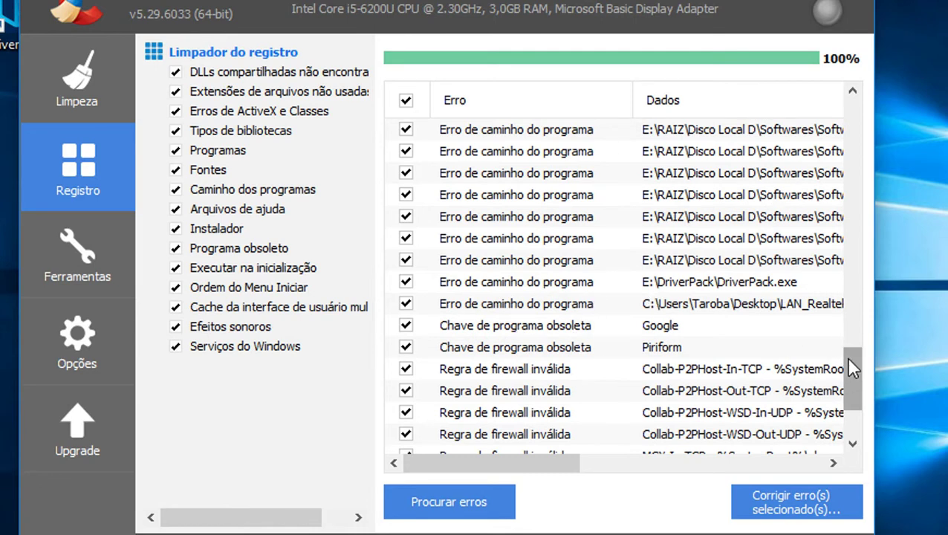
{"action": "left_click_drag", "start_coordinate": [847, 356], "coordinate": [869, 383]}
{"action": "left_click", "coordinate": [732, 329]}
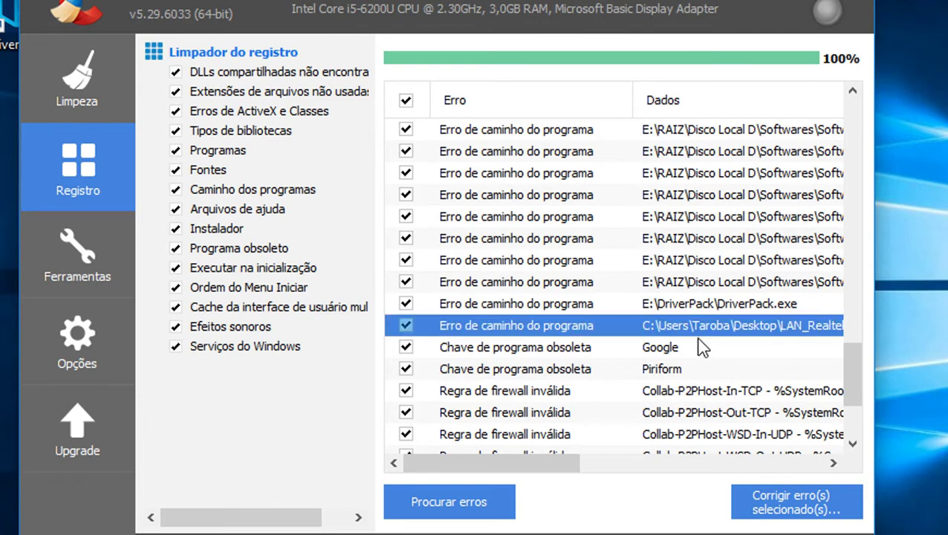
{"action": "left_click_drag", "start_coordinate": [564, 462], "coordinate": [822, 446]}
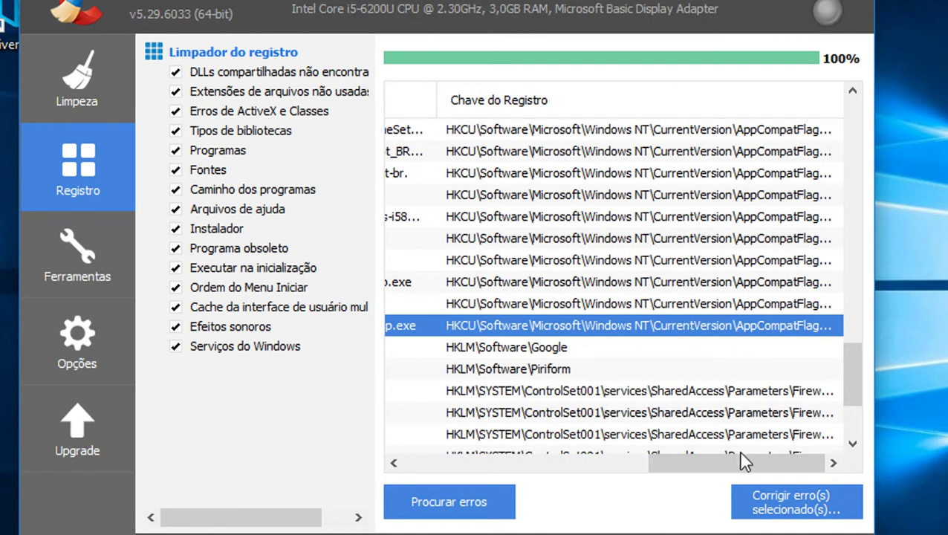
{"action": "left_click_drag", "start_coordinate": [741, 460], "coordinate": [495, 470]}
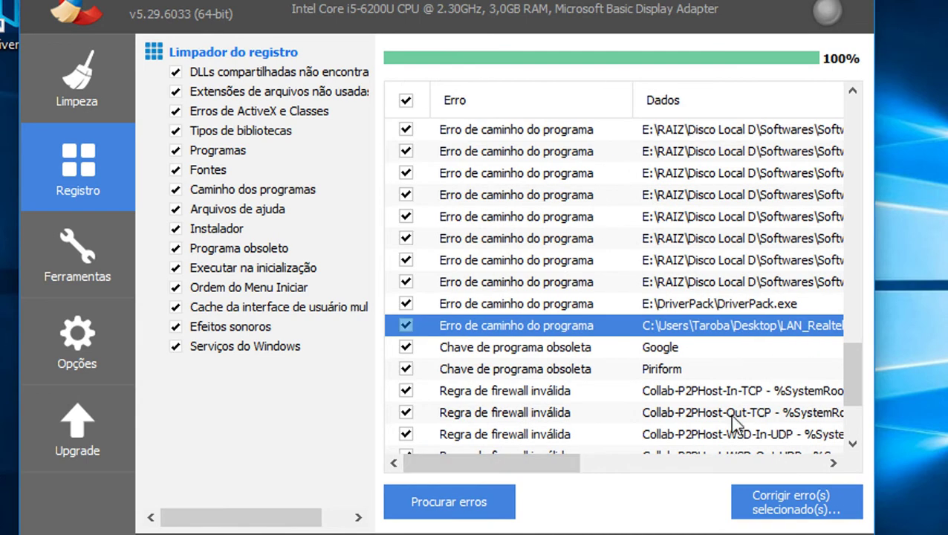
Fix the selected registry errors without saving a backup copy of the changes
{"action": "left_click", "coordinate": [792, 511]}
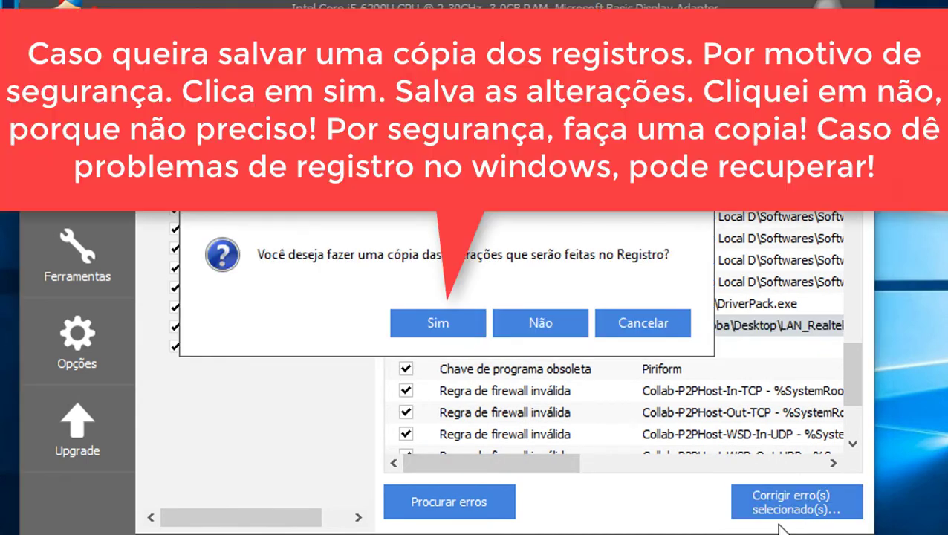
{"action": "left_click", "coordinate": [501, 331]}
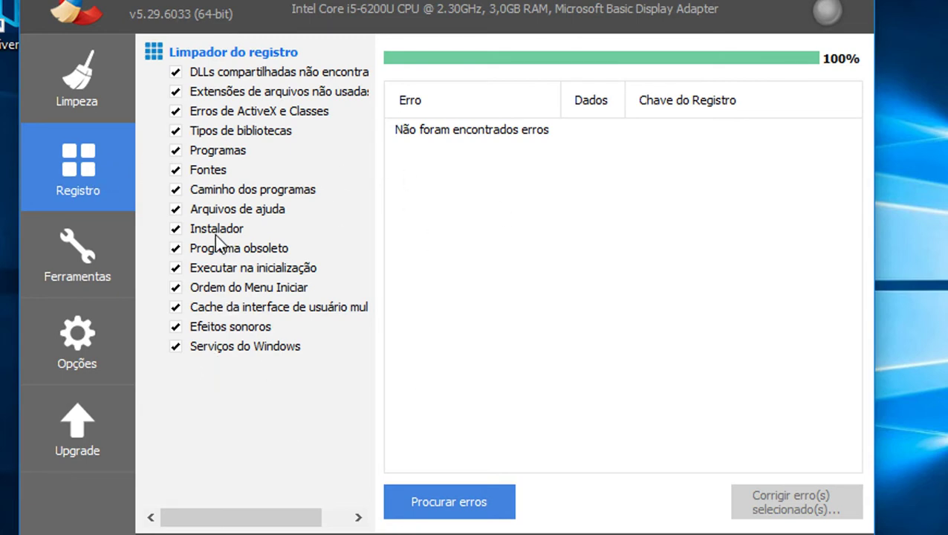
Open the Desinstalar tool under Ferramentas and look through the list of installed programs
{"action": "left_click", "coordinate": [101, 255]}
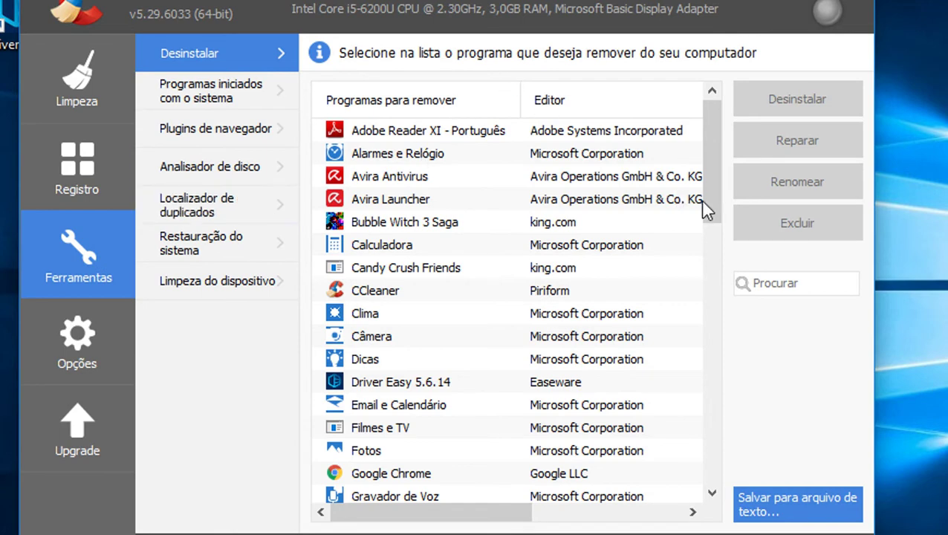
{"action": "left_click_drag", "start_coordinate": [715, 271], "coordinate": [732, 133]}
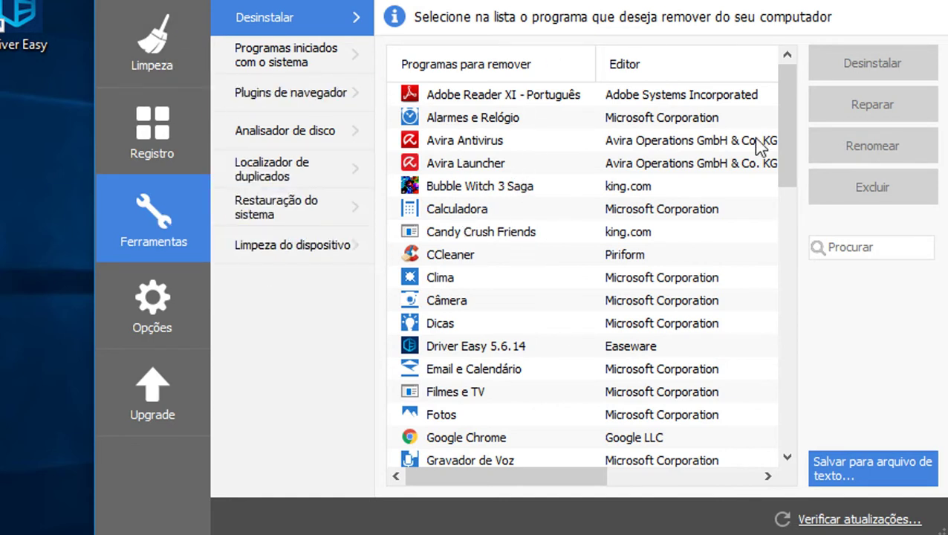
{"action": "left_click_drag", "start_coordinate": [784, 132], "coordinate": [772, 305]}
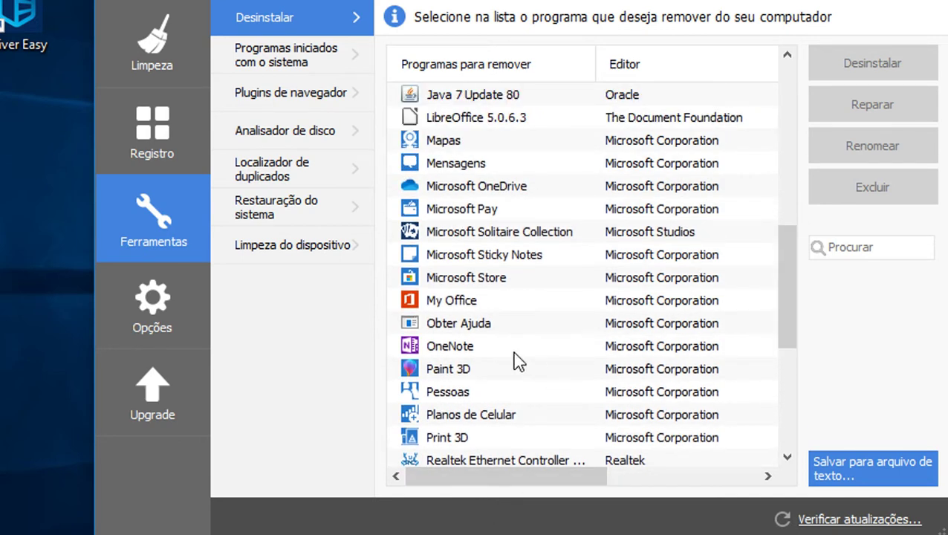
Check the uninstall options offered for OneNote without removing it, and return to the start of the program list
{"action": "right_click", "coordinate": [483, 345]}
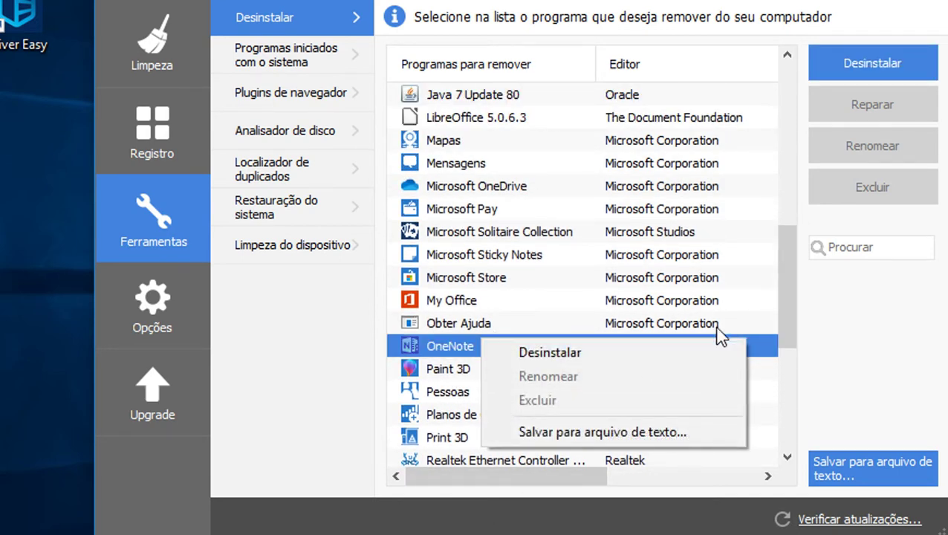
{"action": "left_click", "coordinate": [453, 347]}
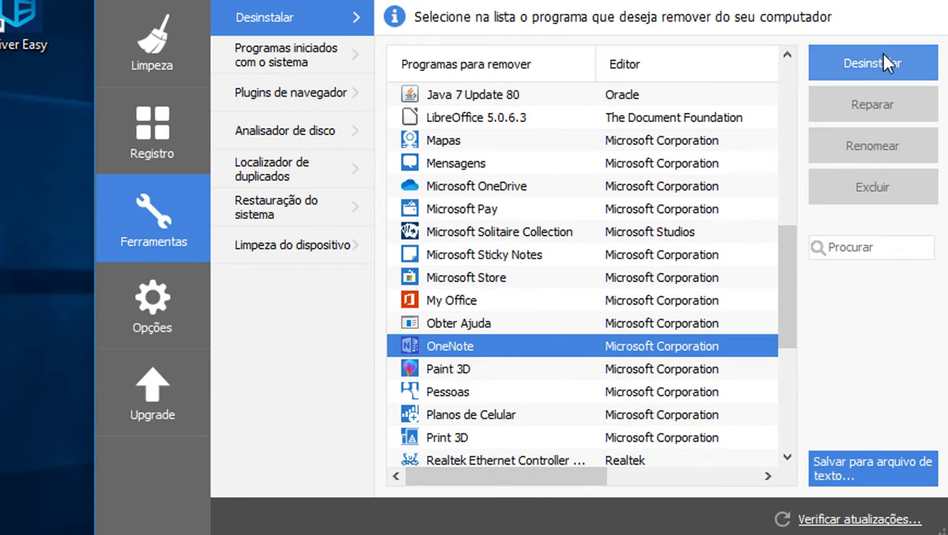
{"action": "right_click", "coordinate": [451, 346]}
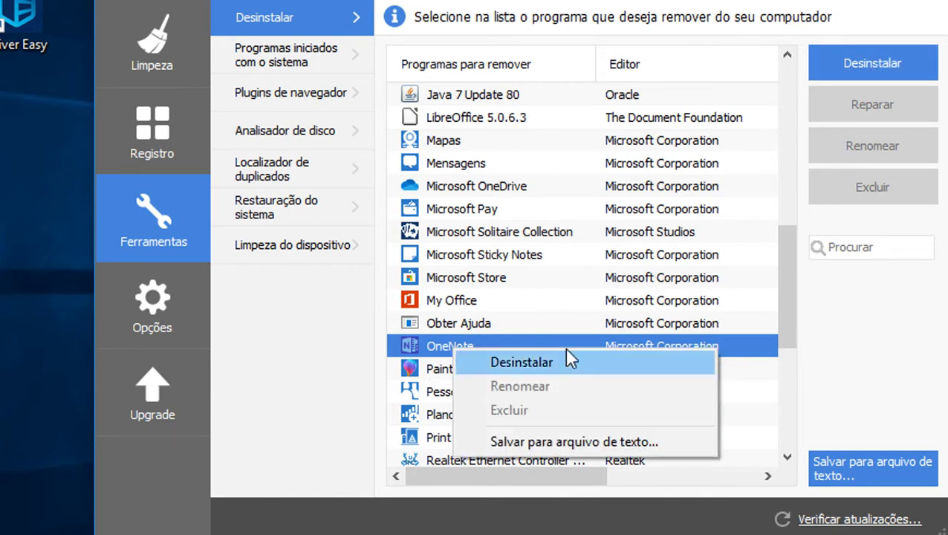
{"action": "left_click", "coordinate": [506, 323]}
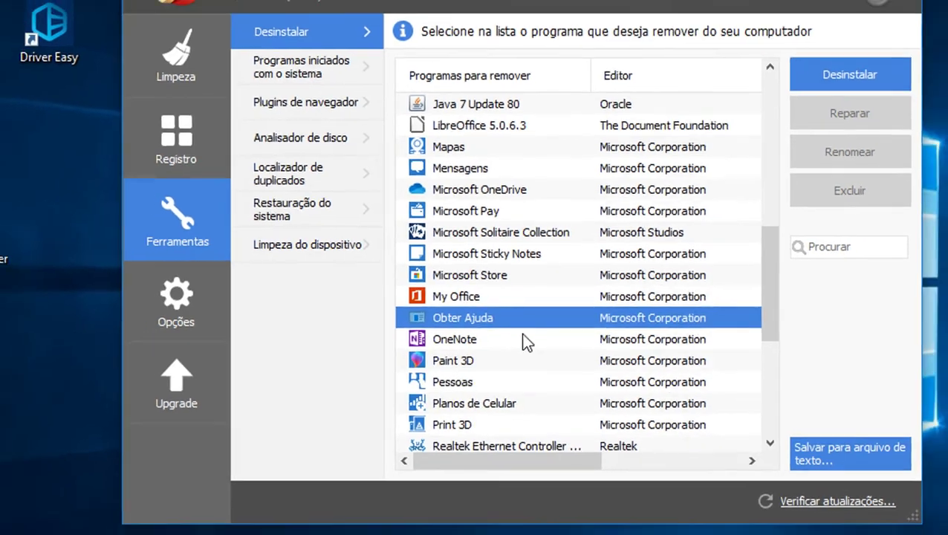
{"action": "scroll", "coordinate": [525, 344], "scroll_direction": "up", "scroll_amount": 3}
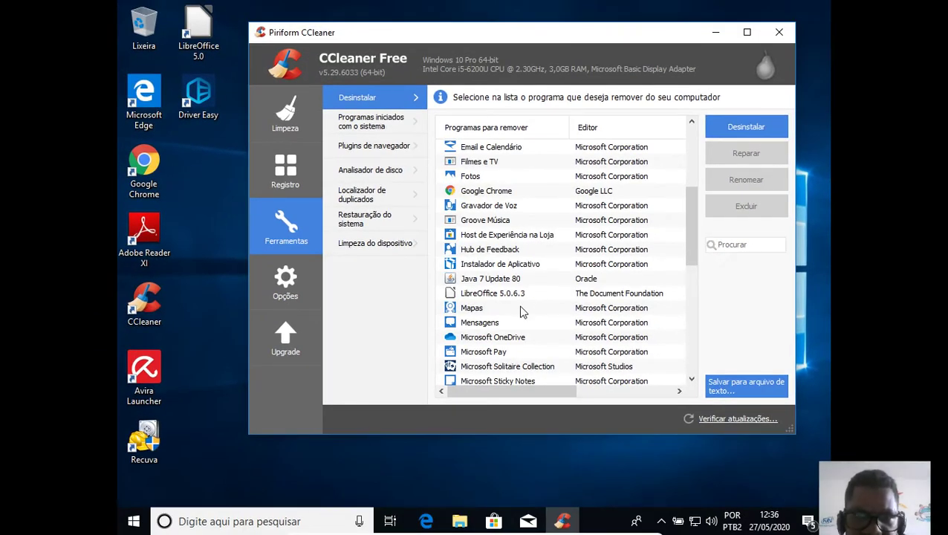
{"action": "scroll", "coordinate": [521, 347], "scroll_direction": "up", "scroll_amount": 3}
{"action": "scroll", "coordinate": [521, 312], "scroll_direction": "up", "scroll_amount": 1}
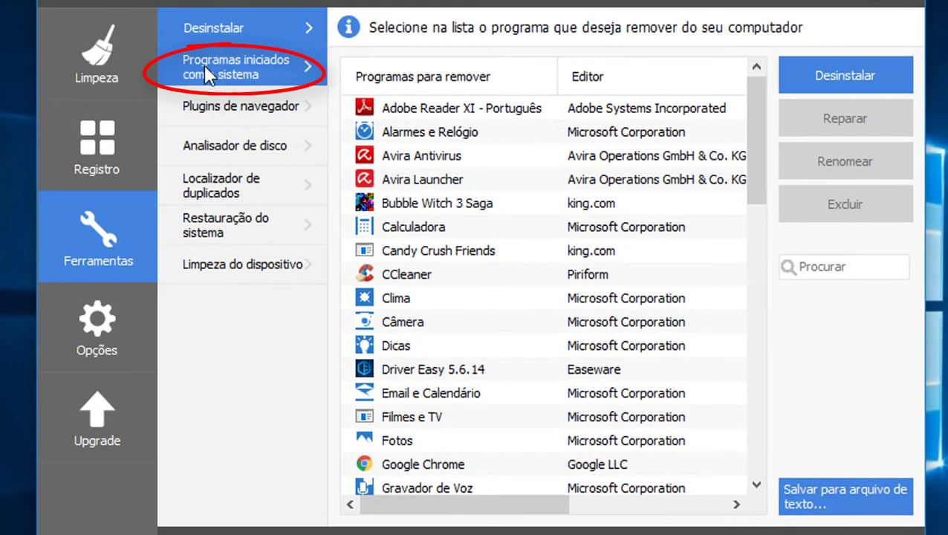
Open Programas iniciados com o sistema and examine the status, key, program, publisher and file of the Windows startup entries
{"action": "left_click", "coordinate": [274, 67]}
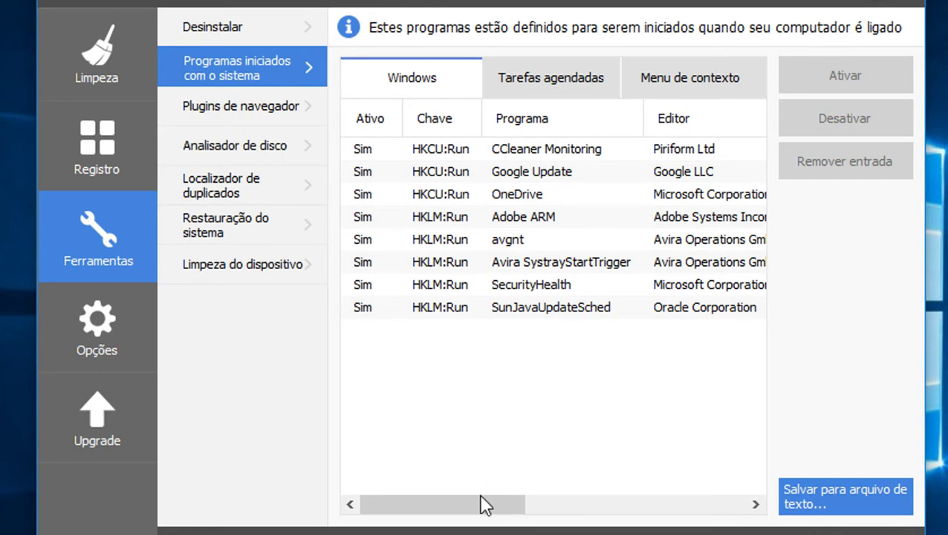
{"action": "left_click_drag", "start_coordinate": [485, 505], "coordinate": [381, 483]}
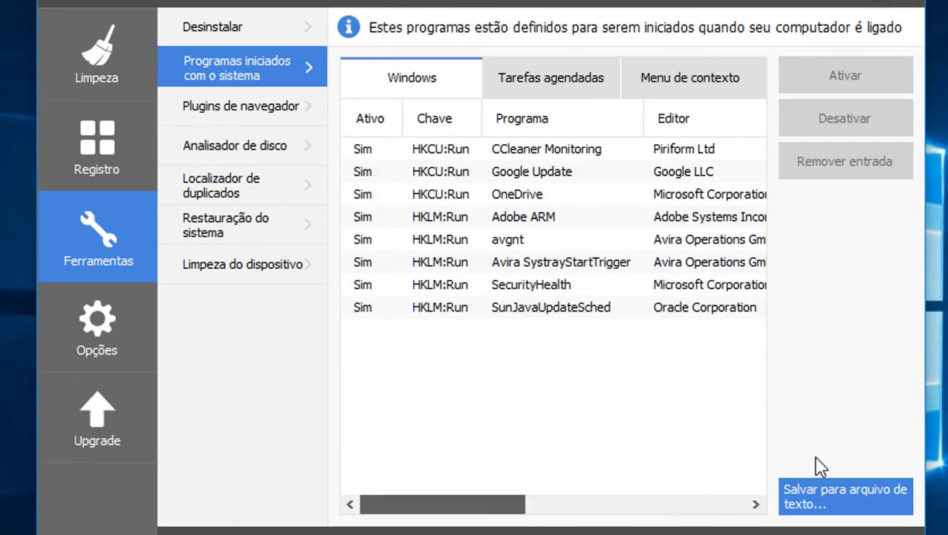
{"action": "left_click_drag", "start_coordinate": [426, 514], "coordinate": [550, 511]}
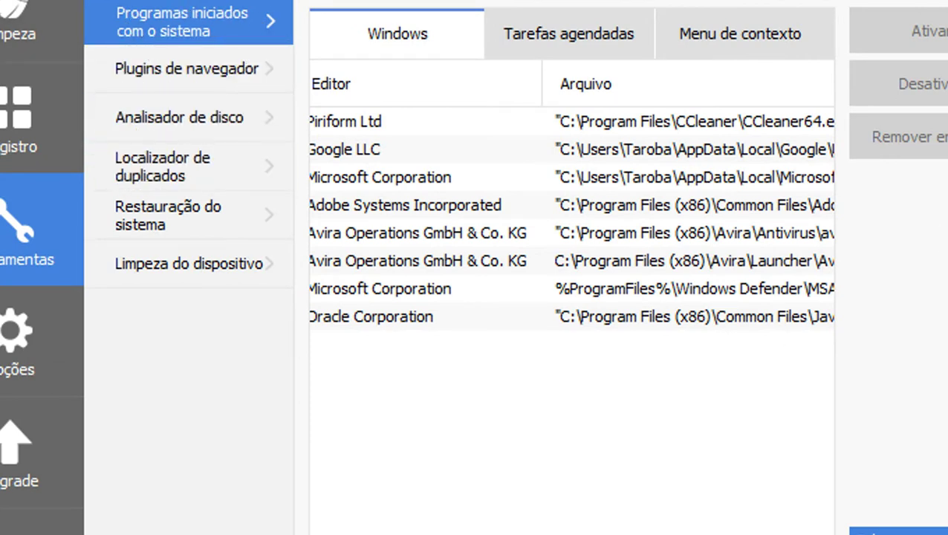
{"action": "scroll", "coordinate": [573, 297], "scroll_direction": "left", "scroll_amount": 5}
{"action": "scroll", "coordinate": [572, 297], "scroll_direction": "right", "scroll_amount": 2}
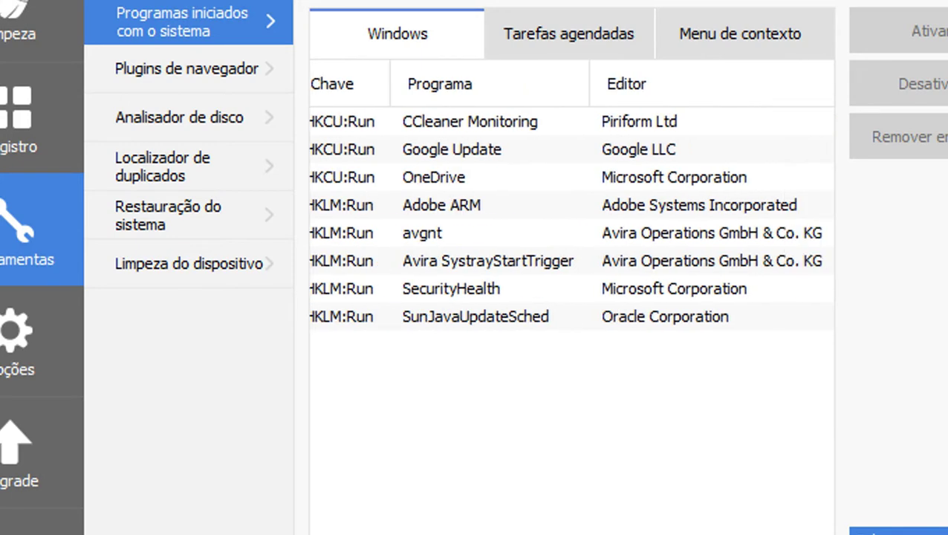
{"action": "scroll", "coordinate": [572, 297], "scroll_direction": "left", "scroll_amount": 3}
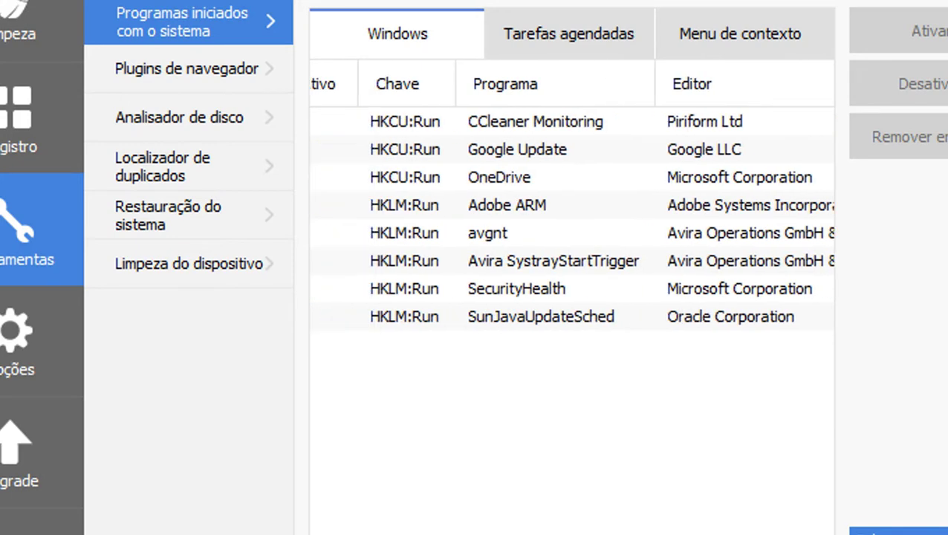
Disable the CCleaner Monitoring and Google Update entries so they do not start with Windows
{"action": "left_click", "coordinate": [570, 120]}
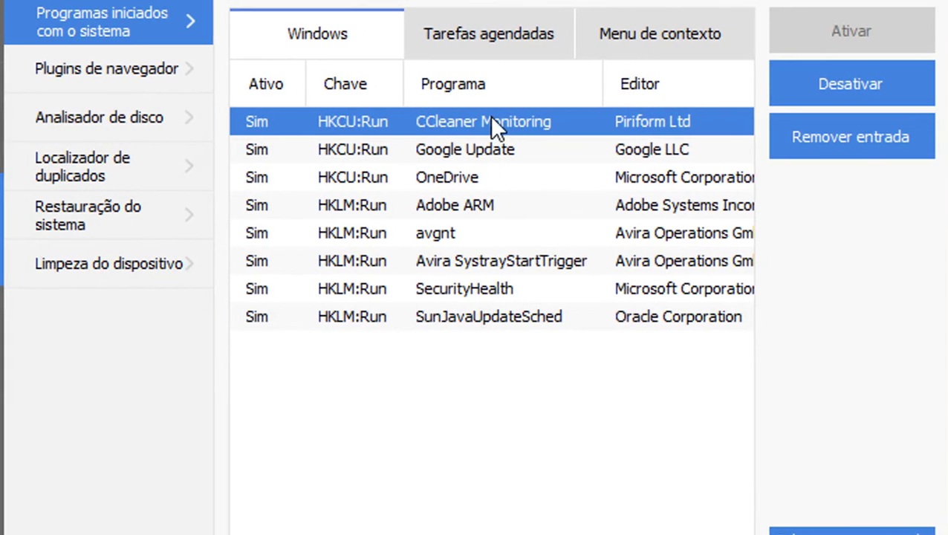
{"action": "left_click", "coordinate": [818, 95]}
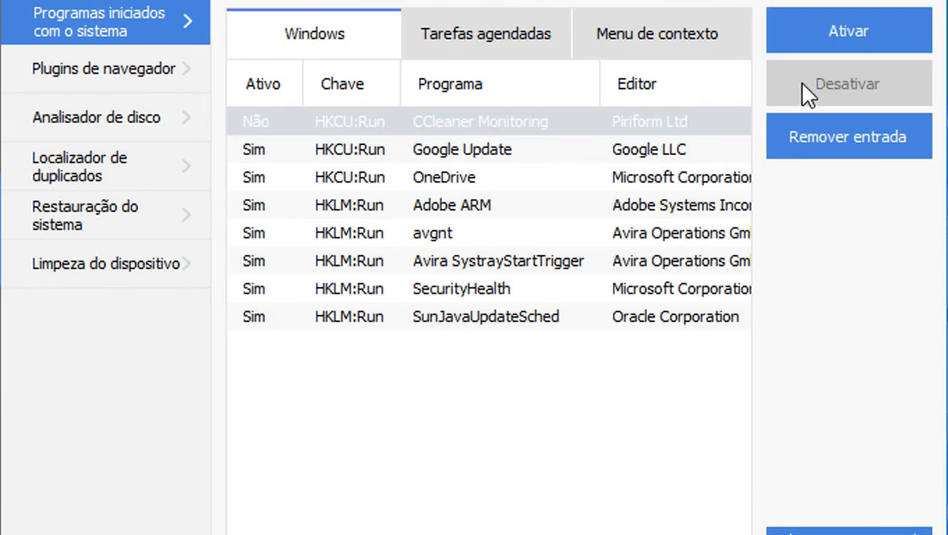
{"action": "left_click", "coordinate": [463, 153]}
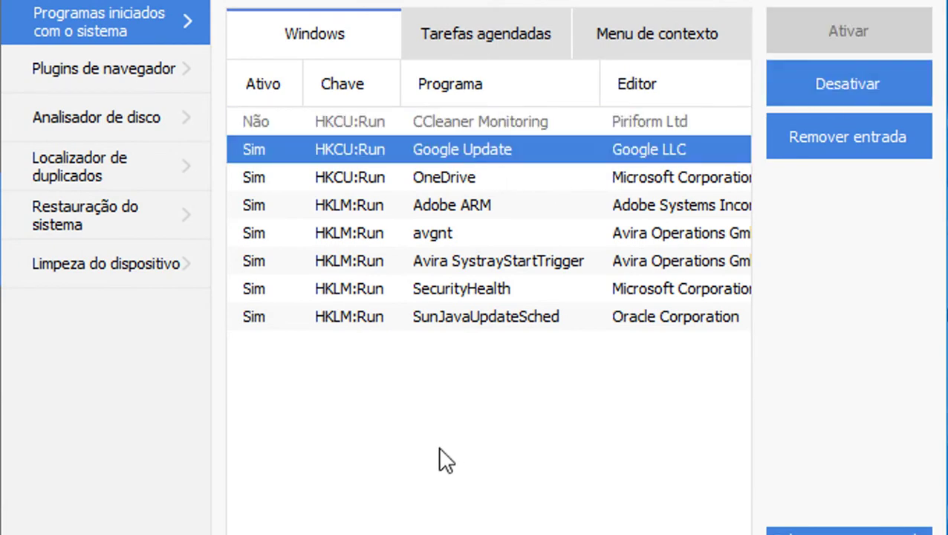
{"action": "scroll", "coordinate": [489, 320], "scroll_direction": "right", "scroll_amount": 5}
{"action": "scroll", "coordinate": [489, 320], "scroll_direction": "left", "scroll_amount": 5}
{"action": "left_click", "coordinate": [854, 97]}
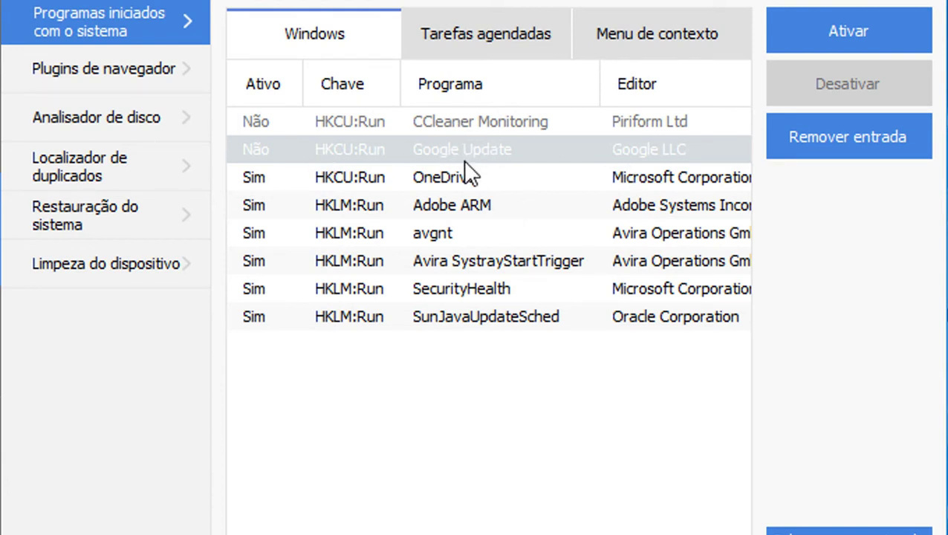
Disable the OneDrive and Adobe ARM entries so they do not start with Windows
{"action": "left_click", "coordinate": [450, 176]}
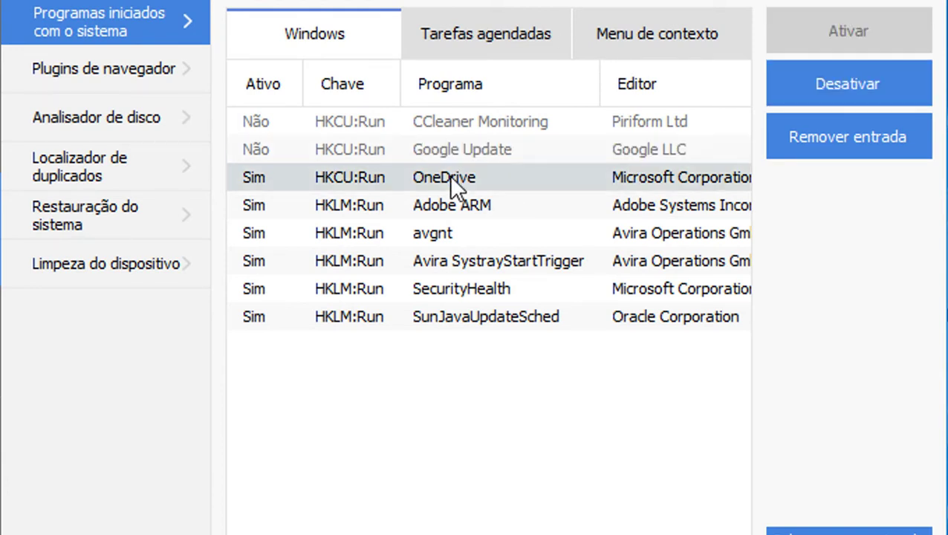
{"action": "left_click", "coordinate": [842, 100]}
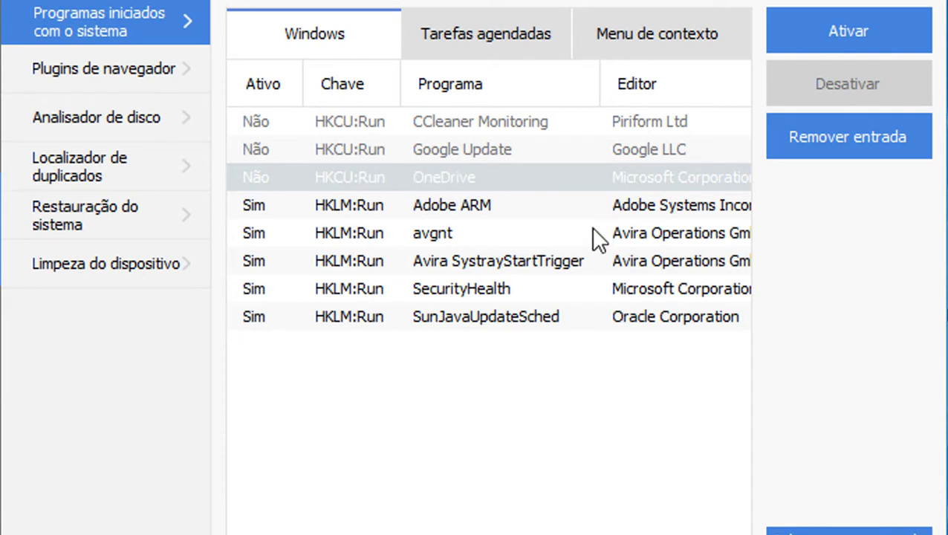
{"action": "left_click", "coordinate": [399, 205]}
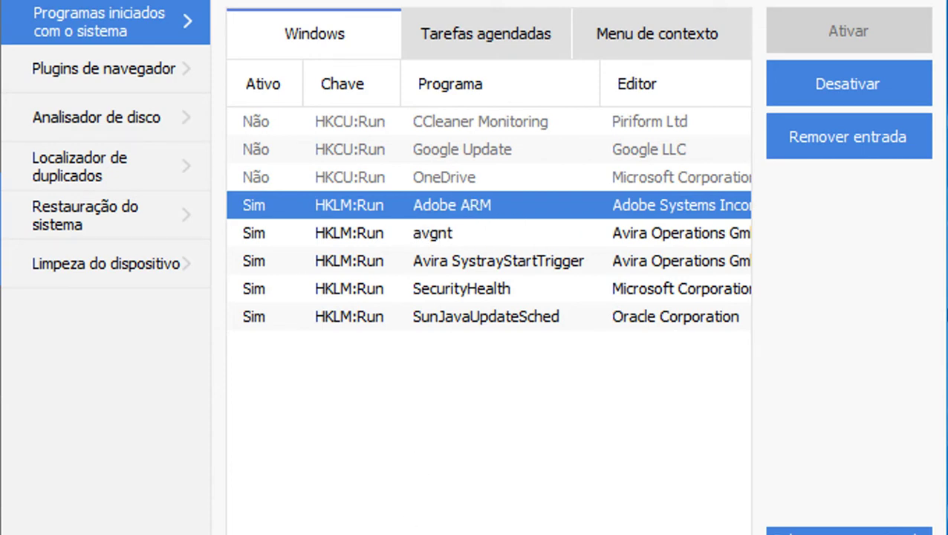
{"action": "mouse_move", "coordinate": [301, 534]}
{"action": "left_mouse_down"}
{"action": "mouse_move", "coordinate": [580, 533]}
{"action": "mouse_move", "coordinate": [299, 534]}
{"action": "left_mouse_up"}
{"action": "left_click", "coordinate": [812, 92]}
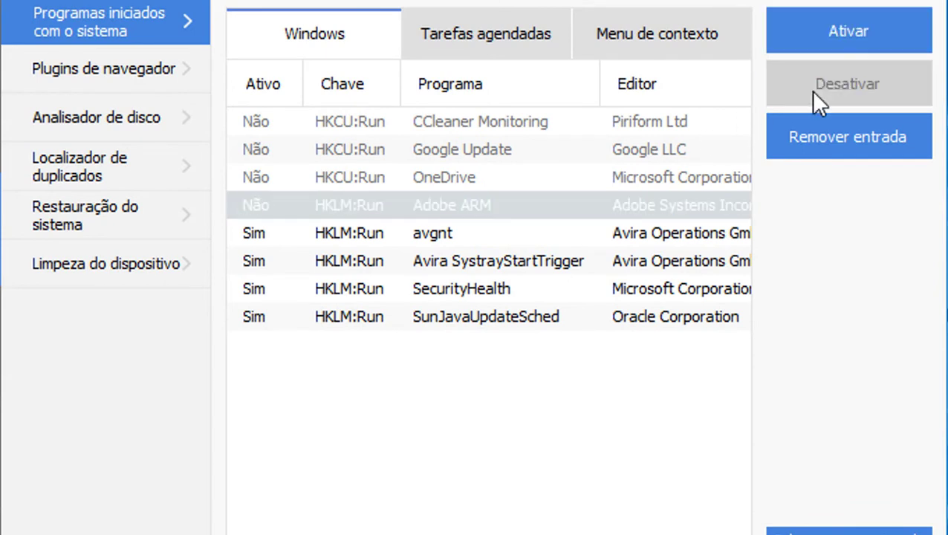
Examine the key, program, publisher and file of the avgnt, Avira SystrayStartTrigger and SecurityHealth startup entries
{"action": "left_click", "coordinate": [344, 245]}
{"action": "left_click", "coordinate": [354, 258]}
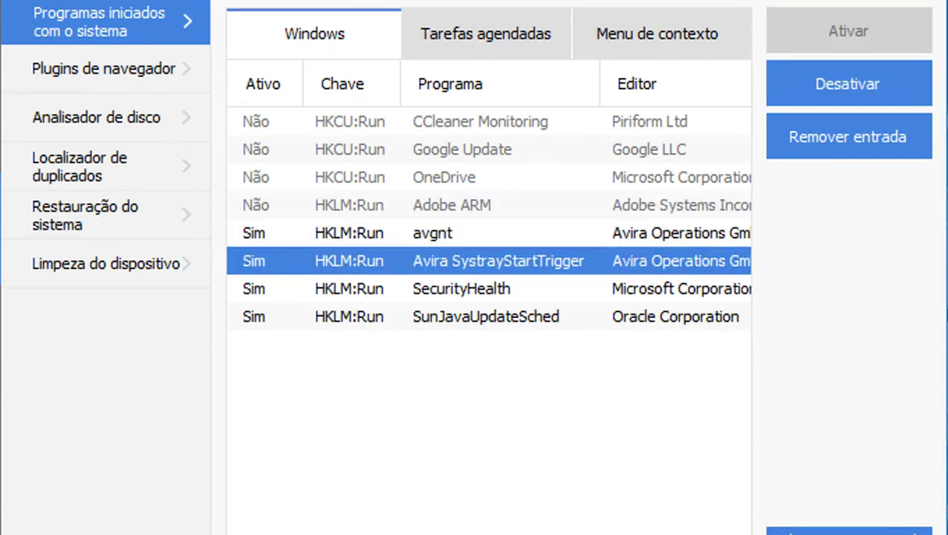
{"action": "left_click_drag", "start_coordinate": [386, 534], "coordinate": [229, 523]}
{"action": "left_click", "coordinate": [313, 232]}
{"action": "left_click", "coordinate": [354, 257]}
{"action": "left_click", "coordinate": [371, 233]}
{"action": "left_click", "coordinate": [381, 262]}
{"action": "left_click", "coordinate": [378, 232]}
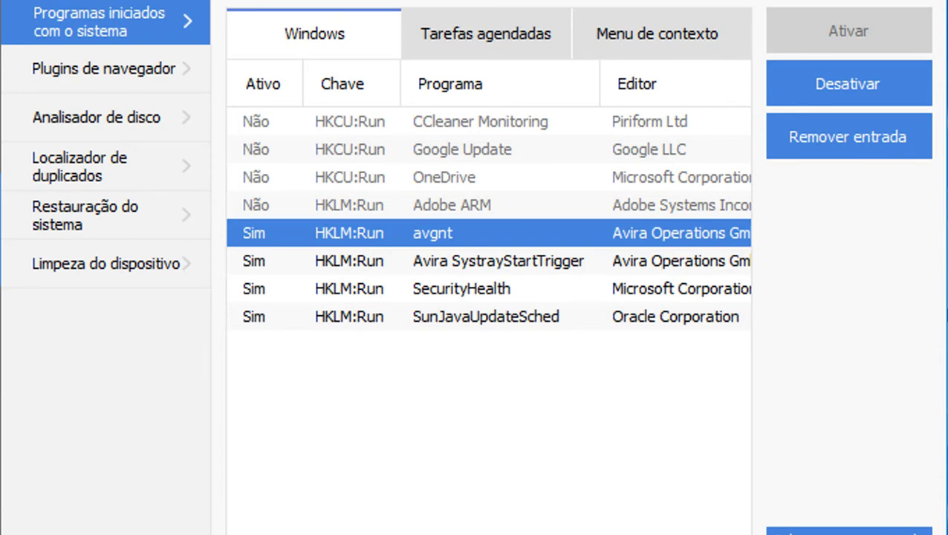
{"action": "left_click_drag", "start_coordinate": [282, 533], "coordinate": [438, 530]}
{"action": "left_click", "coordinate": [300, 275]}
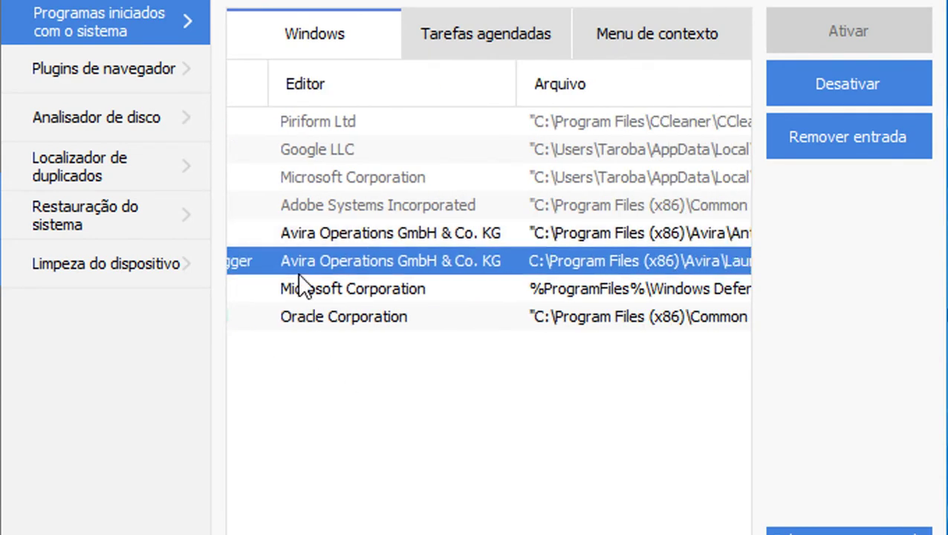
{"action": "left_click", "coordinate": [314, 290]}
{"action": "left_click_drag", "start_coordinate": [437, 532], "coordinate": [245, 533]}
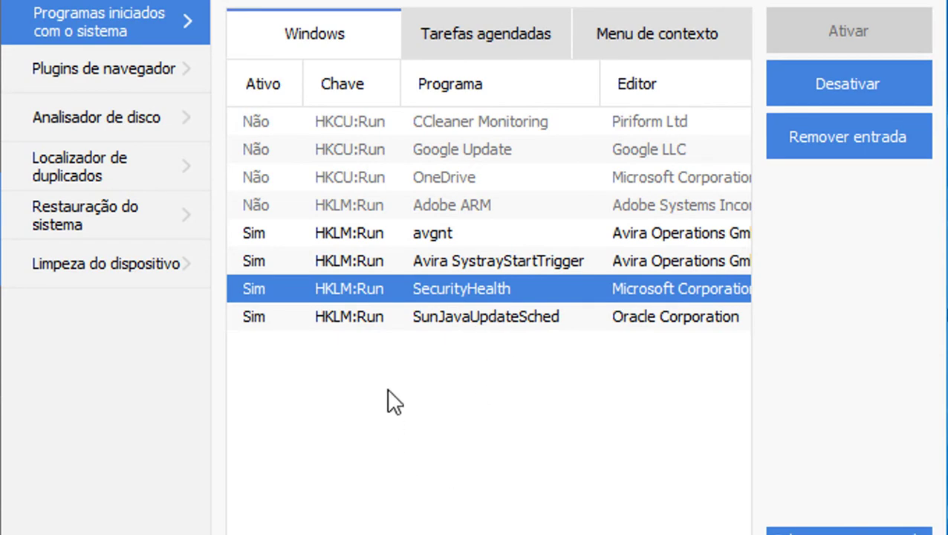
Disable the SunJavaUpdateSched entry so it does not start with Windows
{"action": "left_click", "coordinate": [380, 317]}
{"action": "mouse_move", "coordinate": [312, 532]}
{"action": "left_mouse_down"}
{"action": "mouse_move", "coordinate": [622, 533]}
{"action": "mouse_move", "coordinate": [313, 533]}
{"action": "left_mouse_up"}
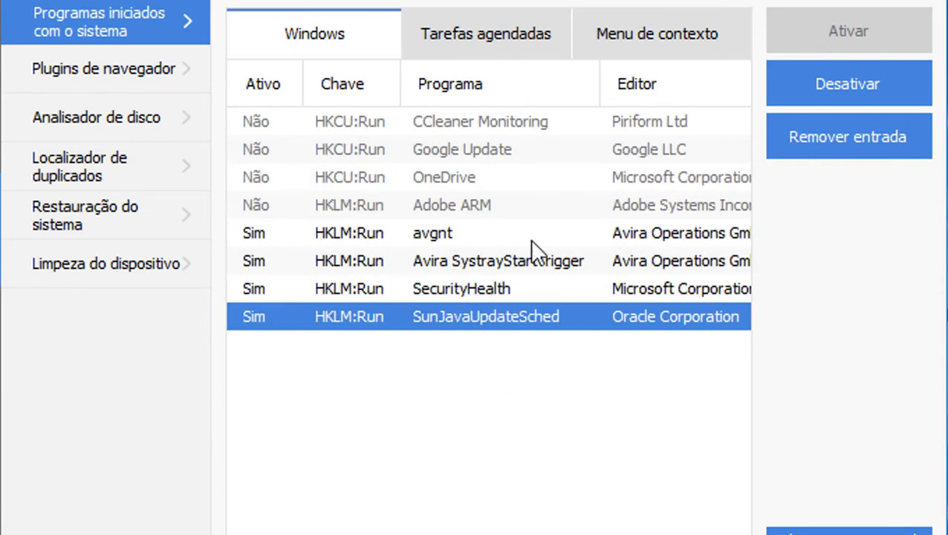
{"action": "left_click", "coordinate": [821, 74]}
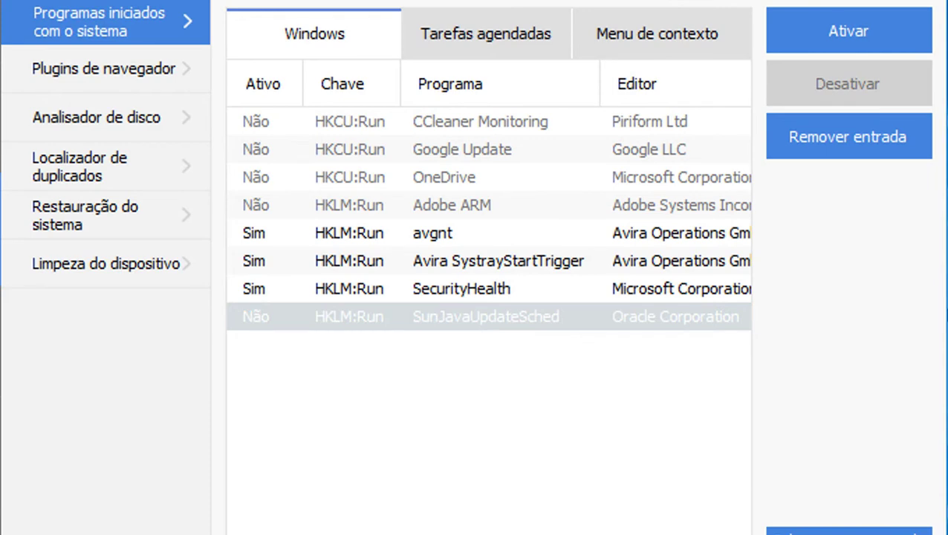
{"action": "left_click_drag", "start_coordinate": [445, 532], "coordinate": [632, 532]}
Disable all the Tarefas agendadas entries, from CCleanerSkipUAC to the OneDrive Standalone Update Task
{"action": "left_click", "coordinate": [481, 35]}
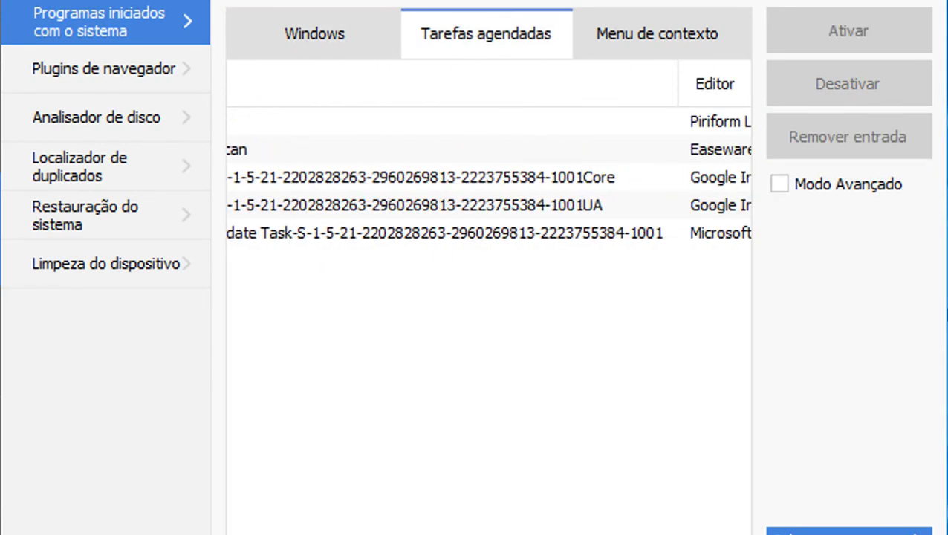
{"action": "left_click", "coordinate": [350, 233]}
{"action": "left_click_drag", "start_coordinate": [306, 186], "coordinate": [320, 75]}
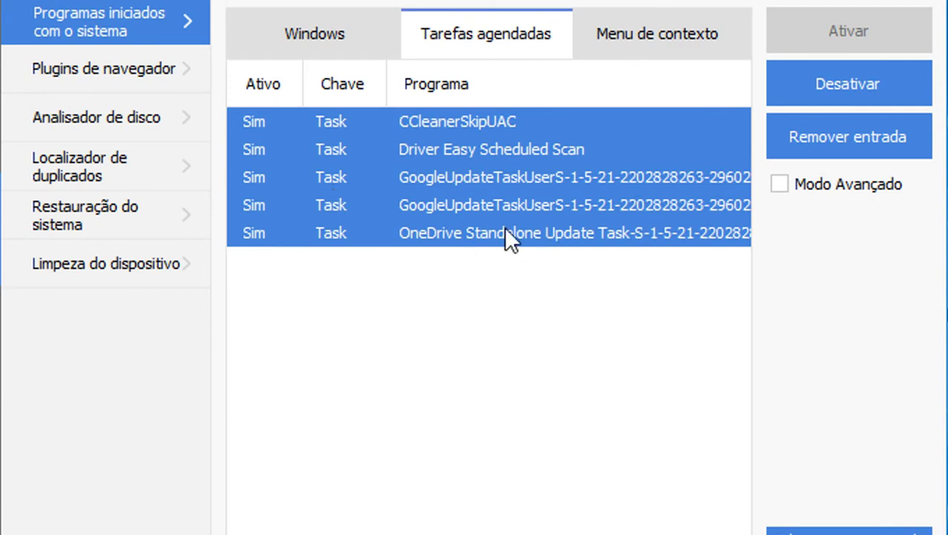
{"action": "left_click", "coordinate": [850, 86]}
{"action": "scroll", "coordinate": [489, 178], "scroll_direction": "right", "scroll_amount": 5}
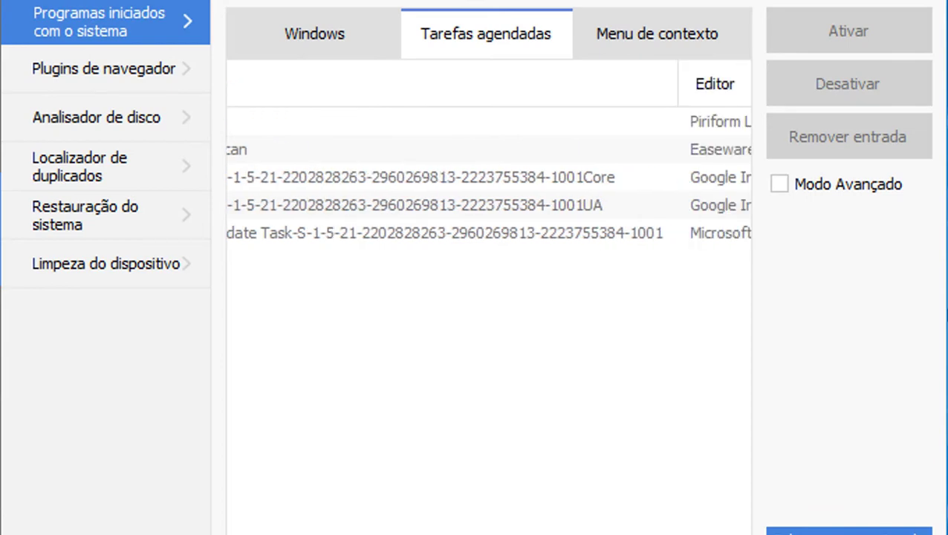
Open the Menu de contexto list and examine the key, program, publisher and file of its entries
{"action": "left_click", "coordinate": [628, 56]}
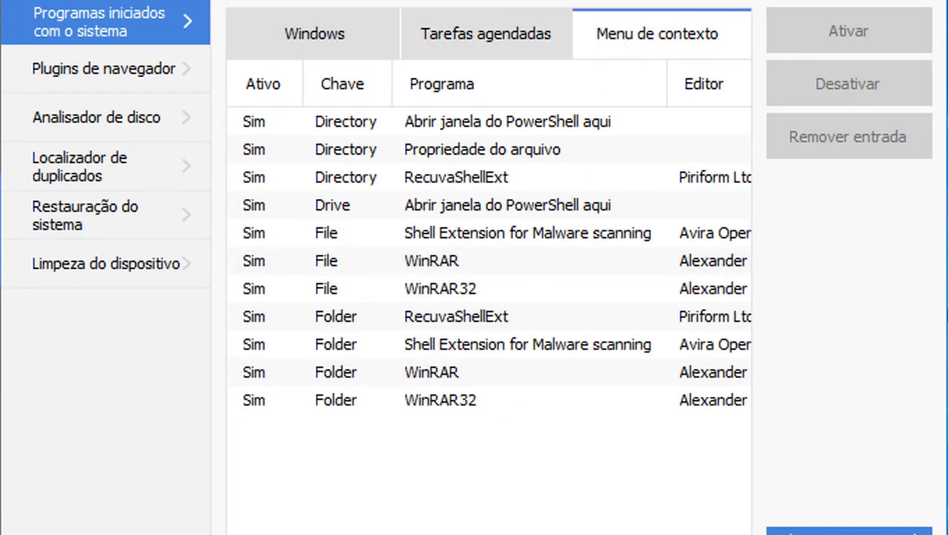
{"action": "scroll", "coordinate": [489, 260], "scroll_direction": "right", "scroll_amount": 10}
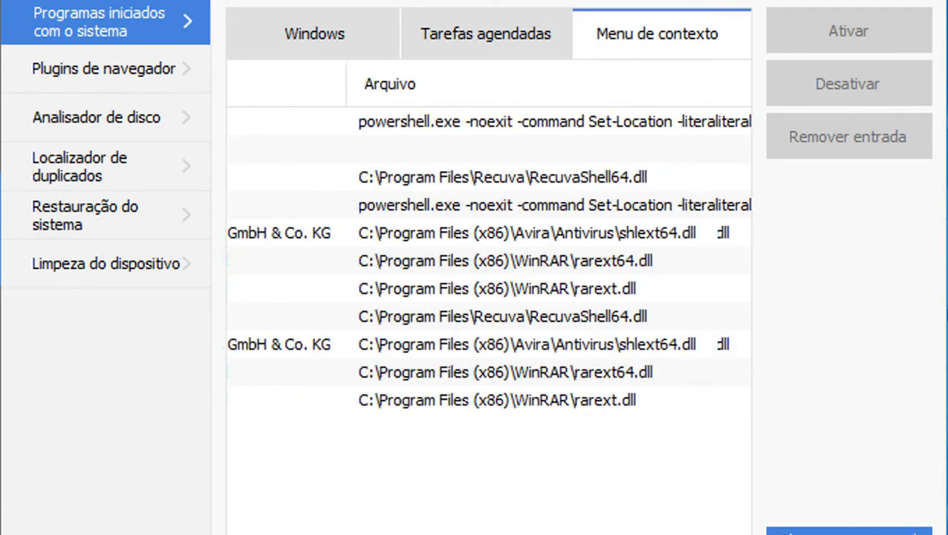
{"action": "scroll", "coordinate": [489, 260], "scroll_direction": "left", "scroll_amount": 10}
{"action": "scroll", "coordinate": [489, 260], "scroll_direction": "right", "scroll_amount": 5}
{"action": "scroll", "coordinate": [489, 260], "scroll_direction": "left", "scroll_amount": 5}
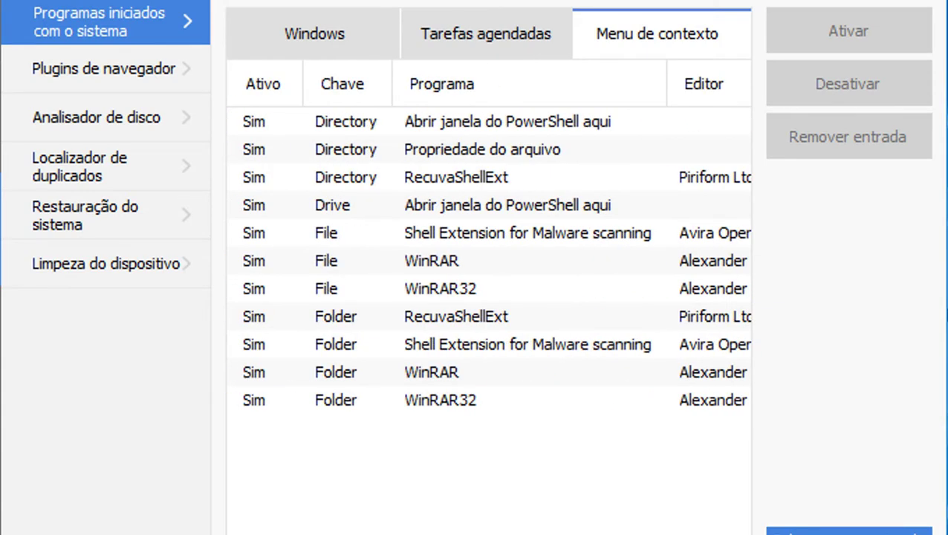
{"action": "left_click_drag", "start_coordinate": [354, 51], "coordinate": [354, 50]}
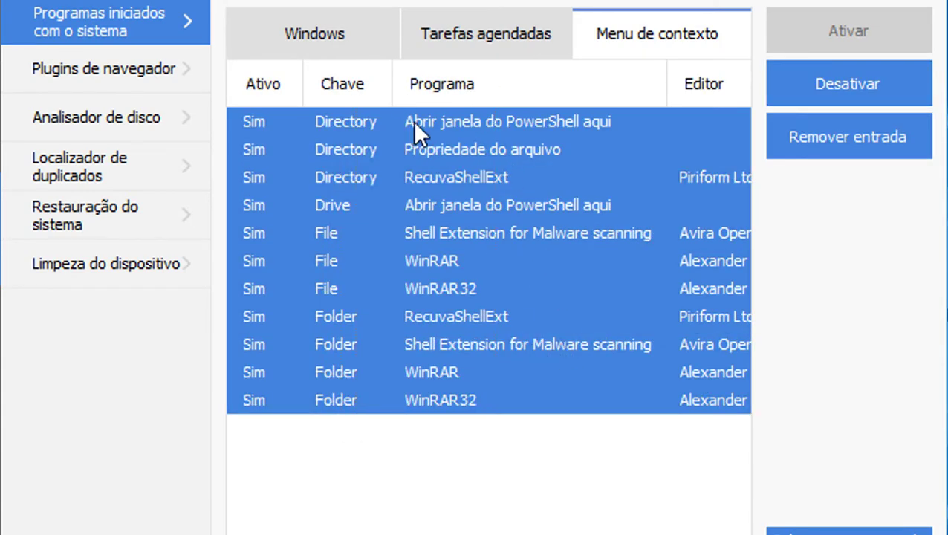
{"action": "left_click", "coordinate": [414, 123]}
{"action": "left_click_drag", "start_coordinate": [491, 446], "coordinate": [338, 103]}
{"action": "left_click", "coordinate": [424, 113], "text": "ctrl"}
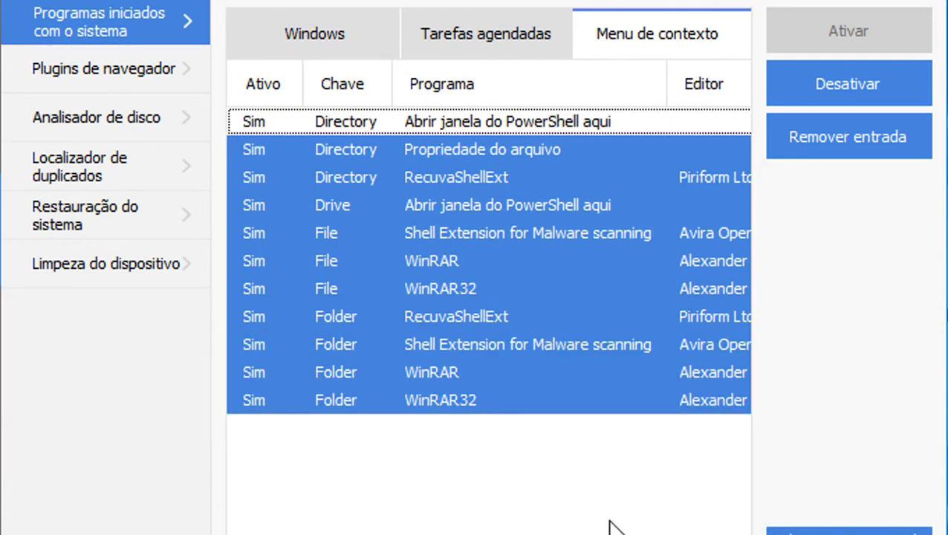
{"action": "left_click", "coordinate": [529, 487]}
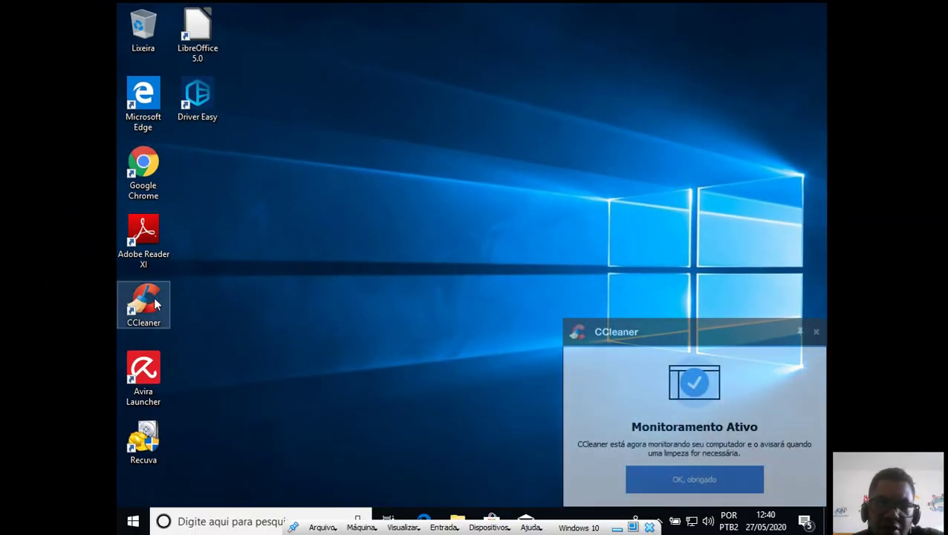
Dismiss the CCleaner monitoring notification and open the properties of Este Computador from the Explorador de Arquivos
{"action": "left_click", "coordinate": [817, 333]}
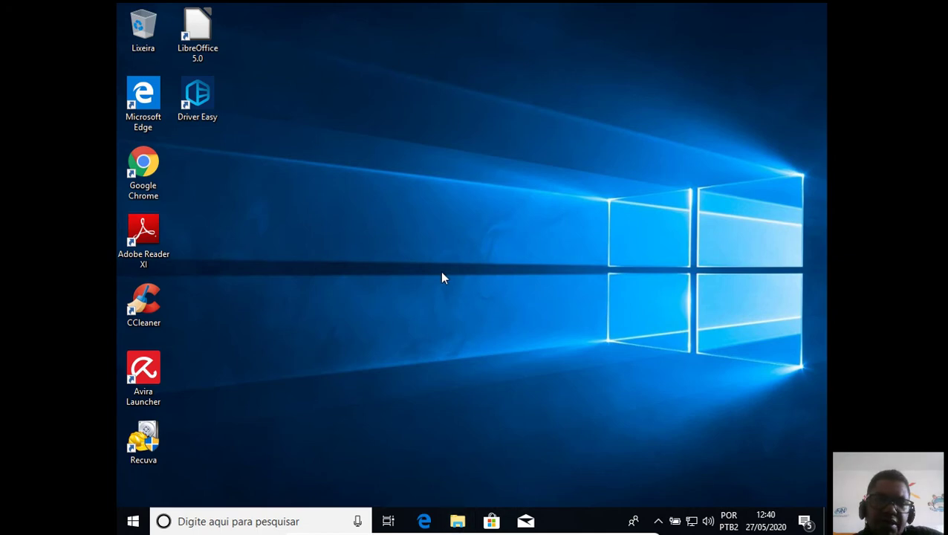
{"action": "key", "text": "super+e"}
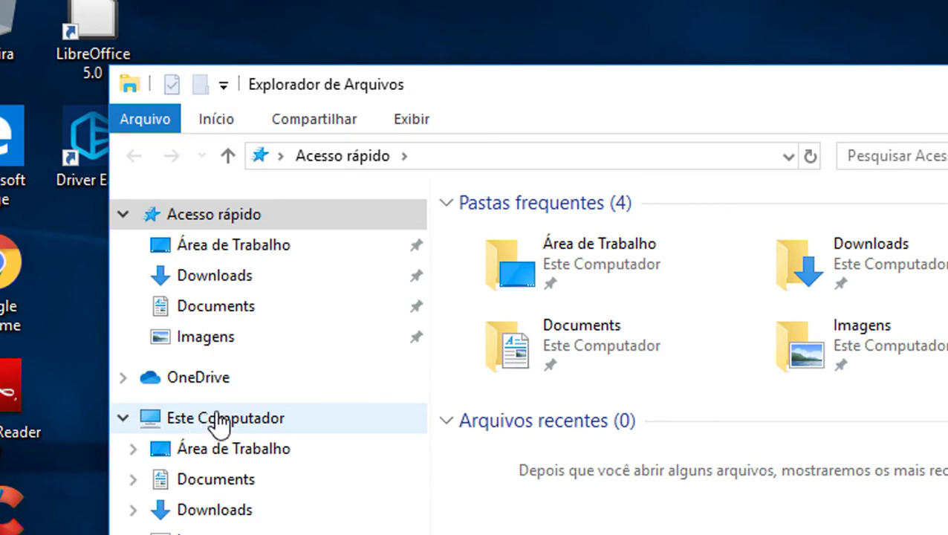
{"action": "right_click", "coordinate": [232, 420]}
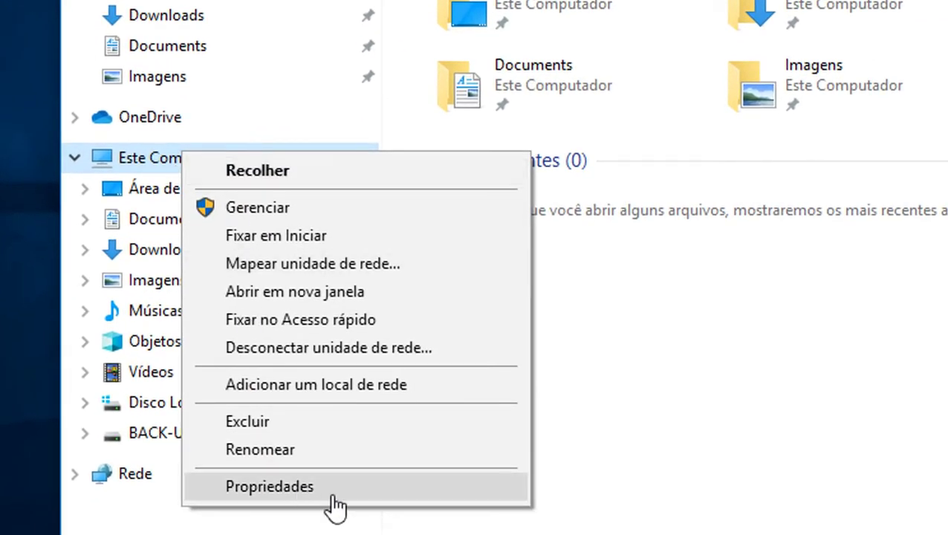
{"action": "left_click", "coordinate": [306, 491]}
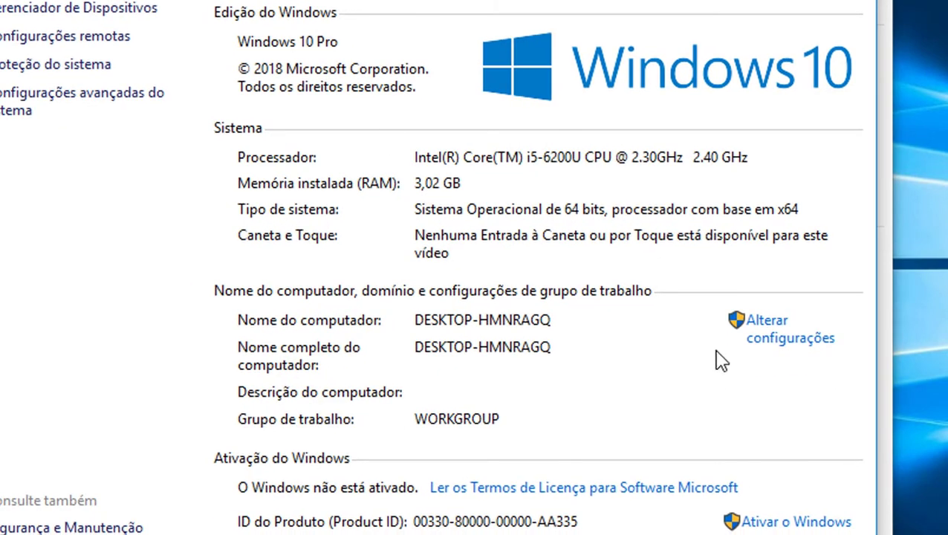
Open Propriedades do Sistema and check the computer name and workgroup change options without altering them
{"action": "left_click", "coordinate": [769, 335]}
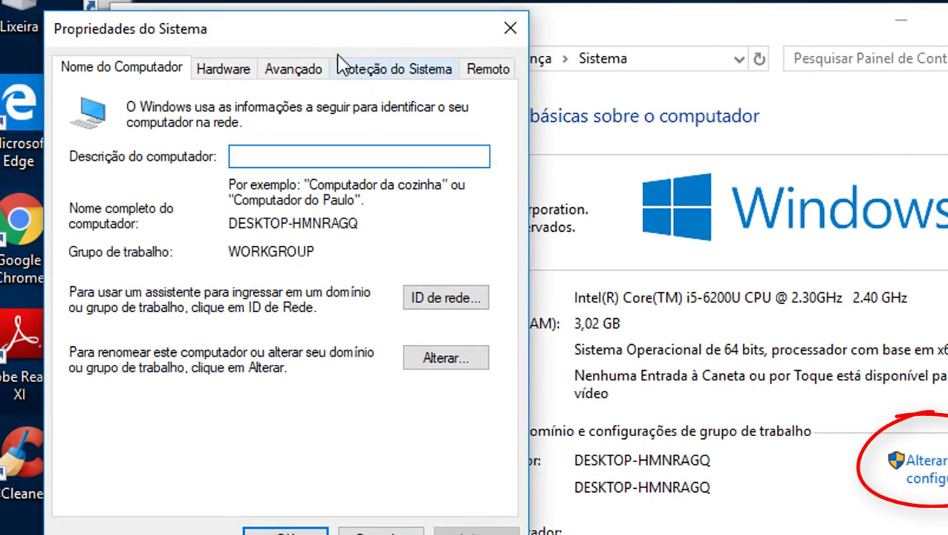
{"action": "left_click_drag", "start_coordinate": [338, 43], "coordinate": [533, 46]}
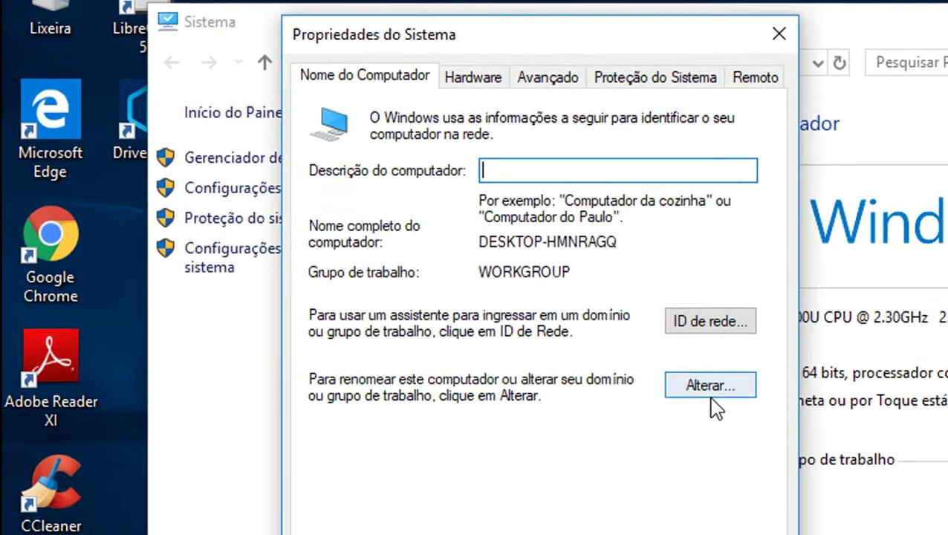
{"action": "left_click", "coordinate": [711, 394]}
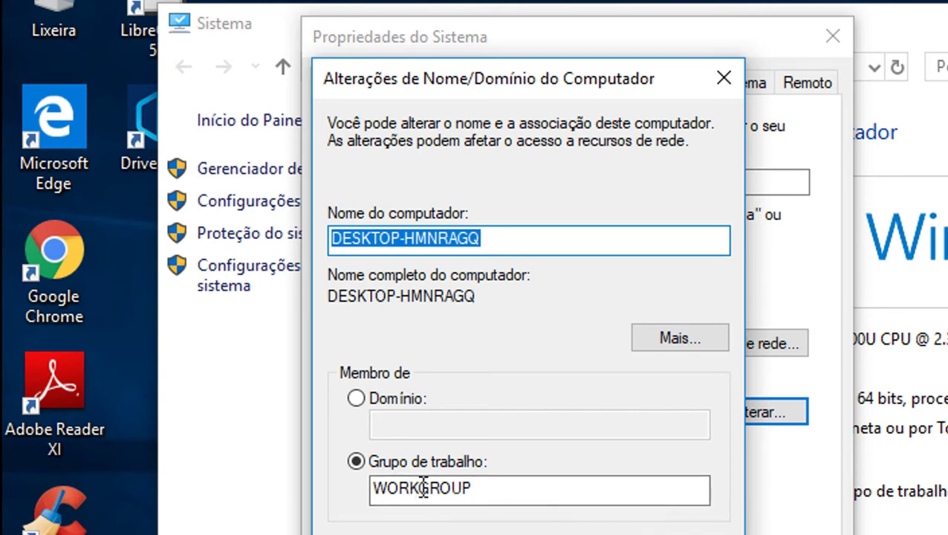
{"action": "left_click_drag", "start_coordinate": [493, 488], "coordinate": [381, 492]}
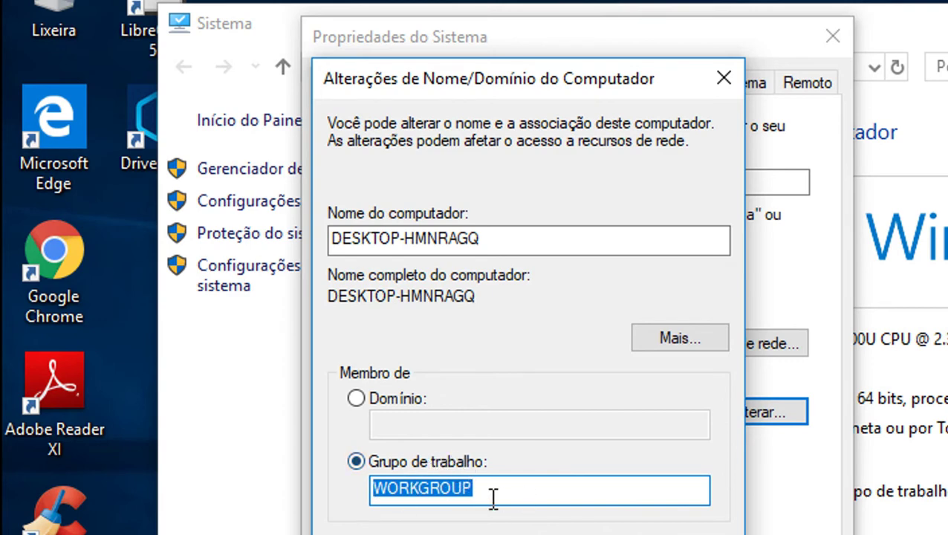
{"action": "left_click", "coordinate": [678, 534]}
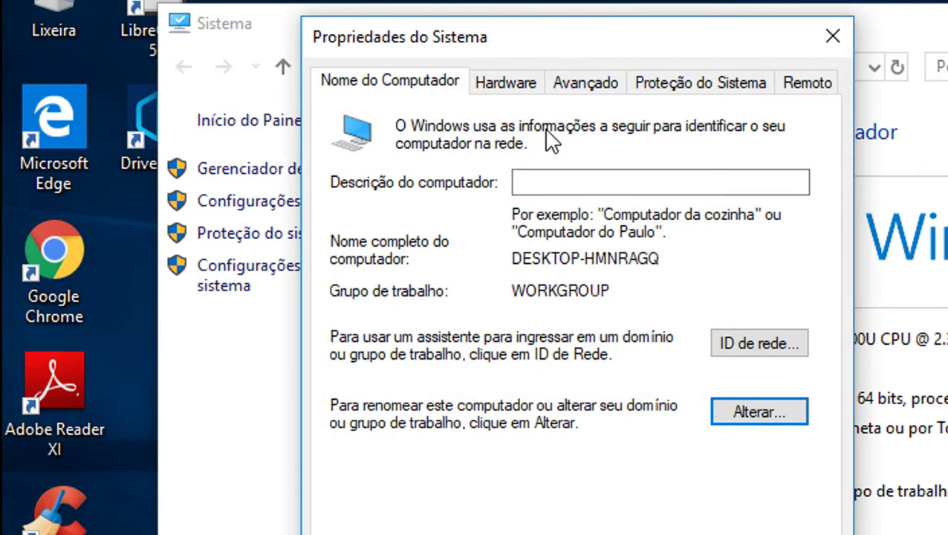
Look over the Hardware and Avançado system properties and open the Desempenho settings
{"action": "left_click", "coordinate": [530, 87]}
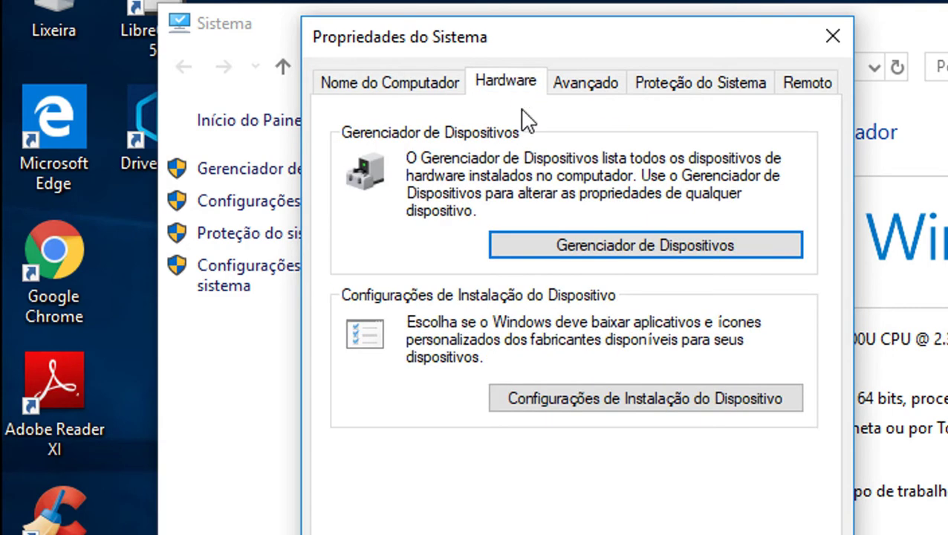
{"action": "left_click", "coordinate": [585, 86]}
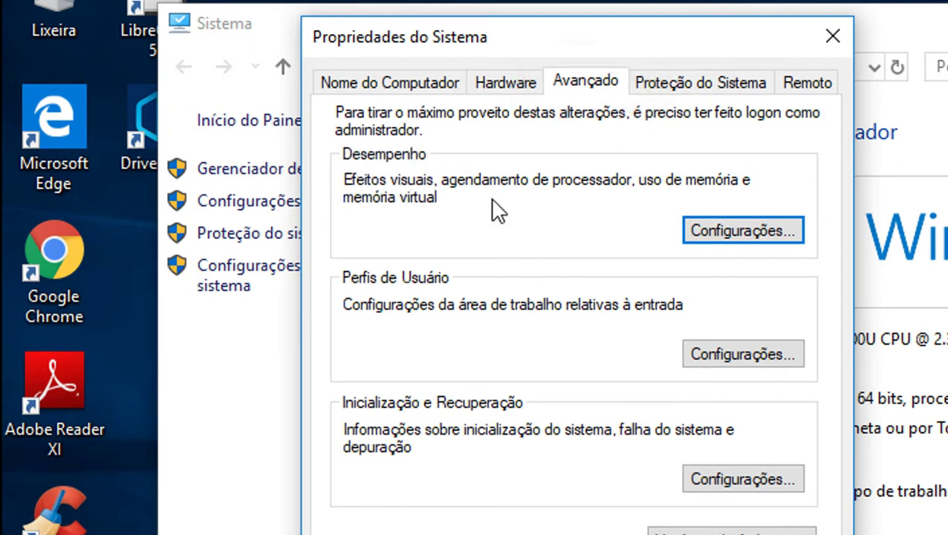
{"action": "left_click", "coordinate": [748, 231]}
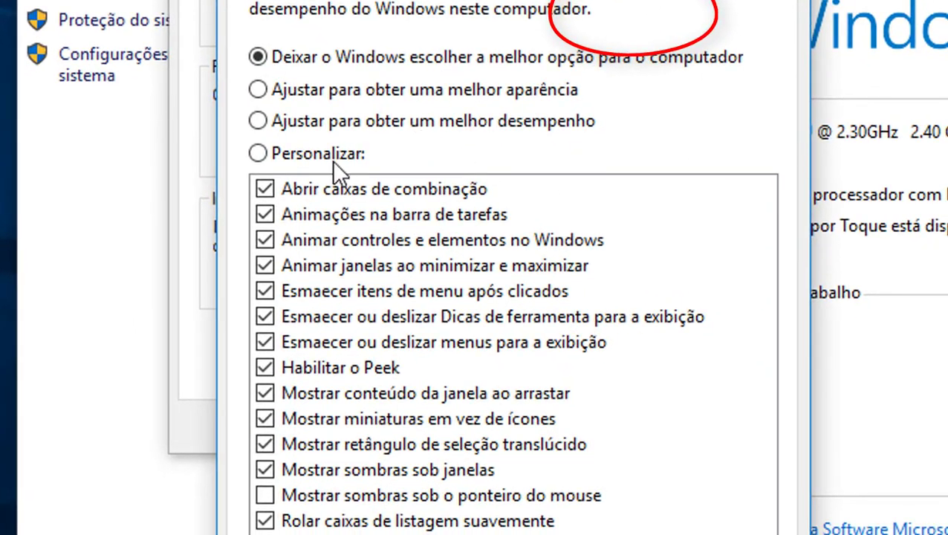
Adjust the visual effects for best performance, re-enabling only Usar fontes de tela com cantos arredondados
{"action": "left_click", "coordinate": [259, 121]}
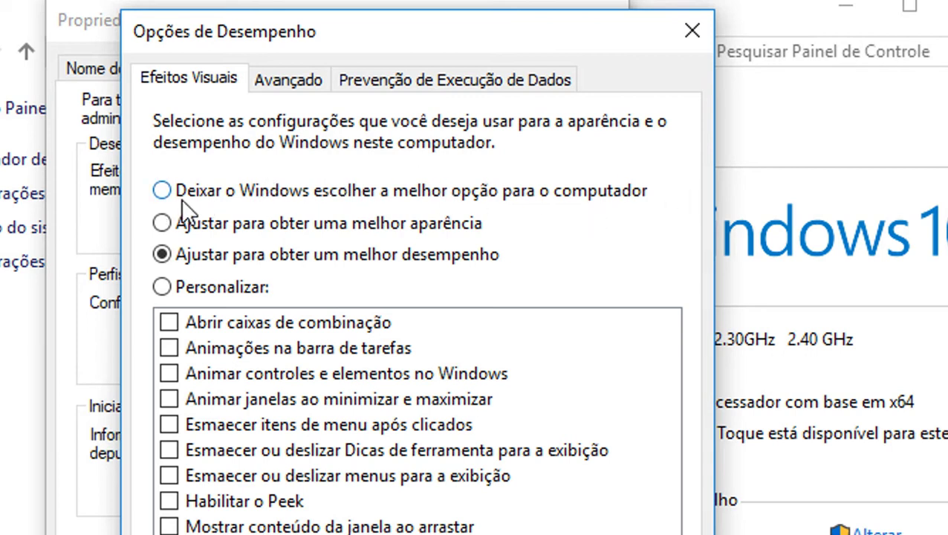
{"action": "left_click", "coordinate": [164, 189]}
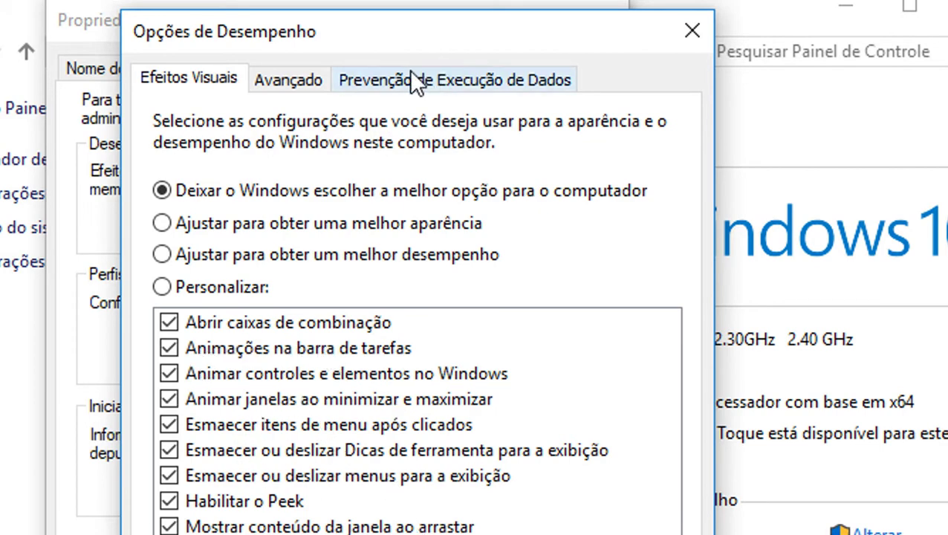
{"action": "left_click_drag", "start_coordinate": [346, 41], "coordinate": [431, 9]}
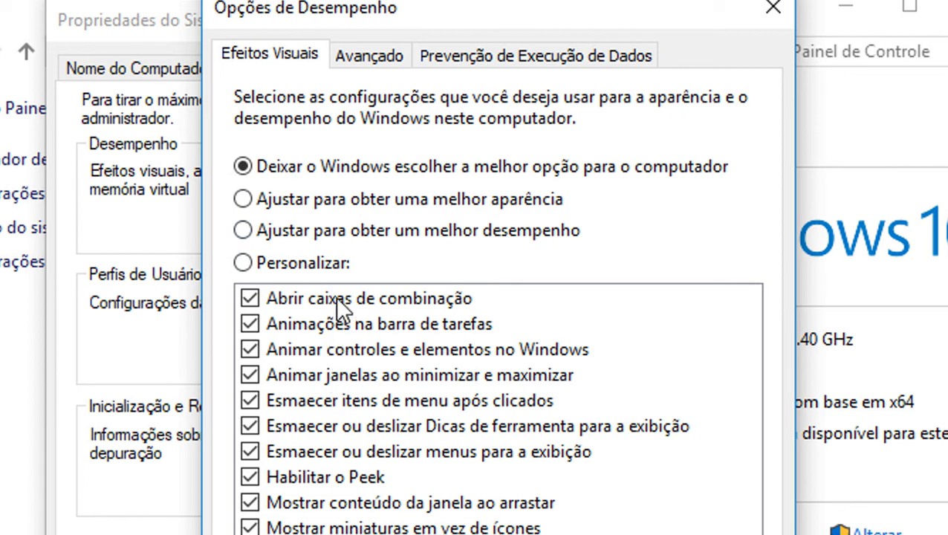
{"action": "left_click", "coordinate": [242, 228]}
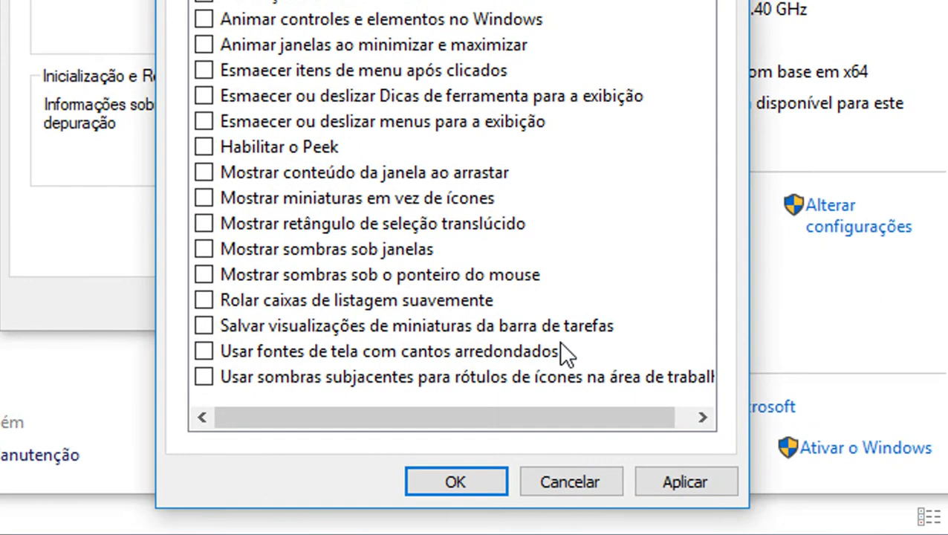
{"action": "left_click", "coordinate": [208, 349]}
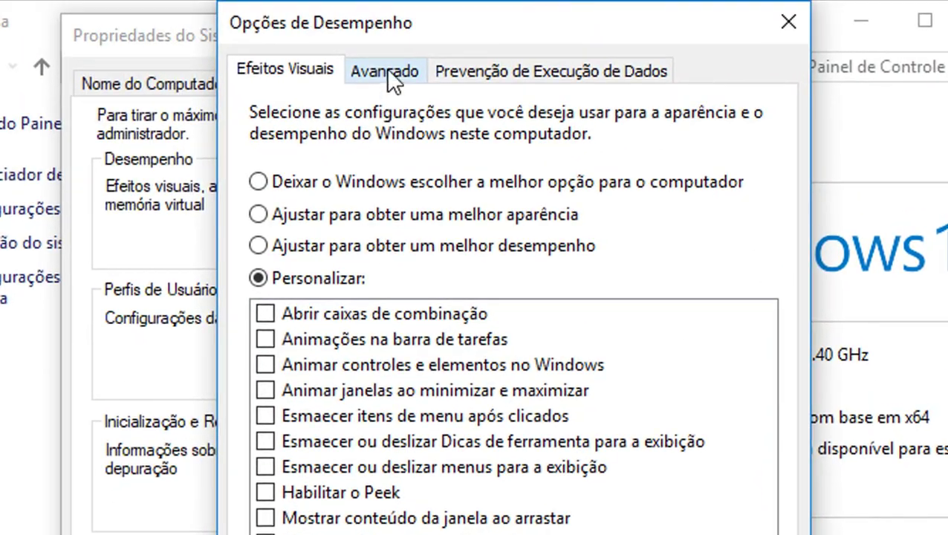
Look over the Avançado performance options and the Memória Virtual settings without changing them
{"action": "left_click", "coordinate": [387, 69]}
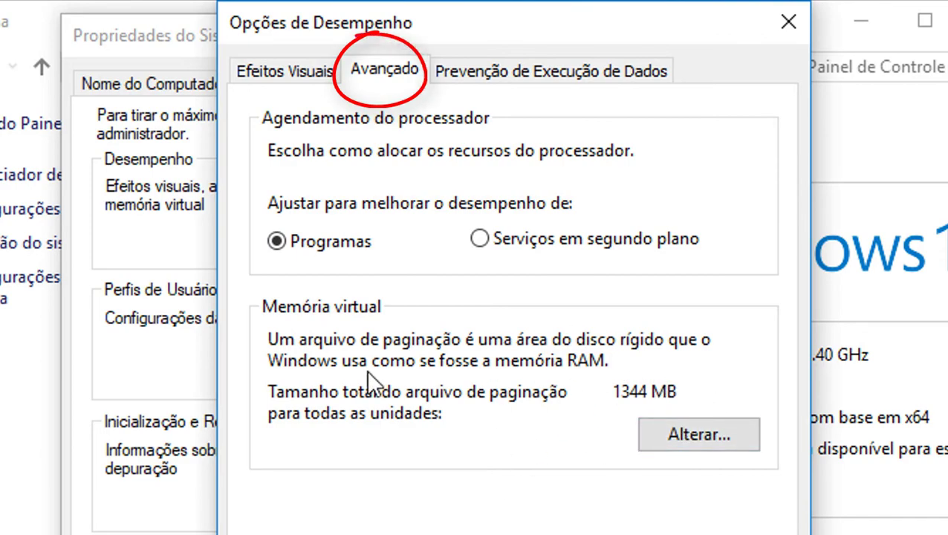
{"action": "left_click", "coordinate": [668, 445]}
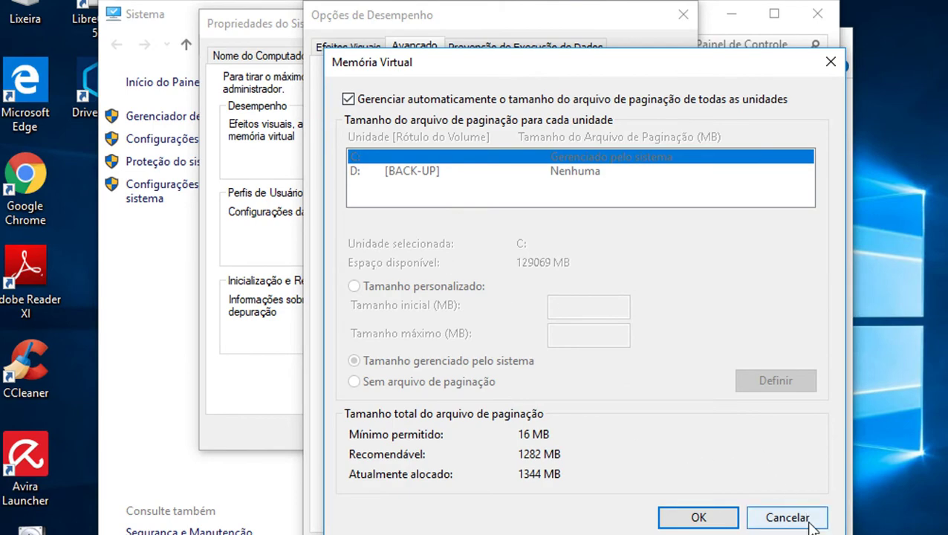
{"action": "left_click", "coordinate": [810, 524]}
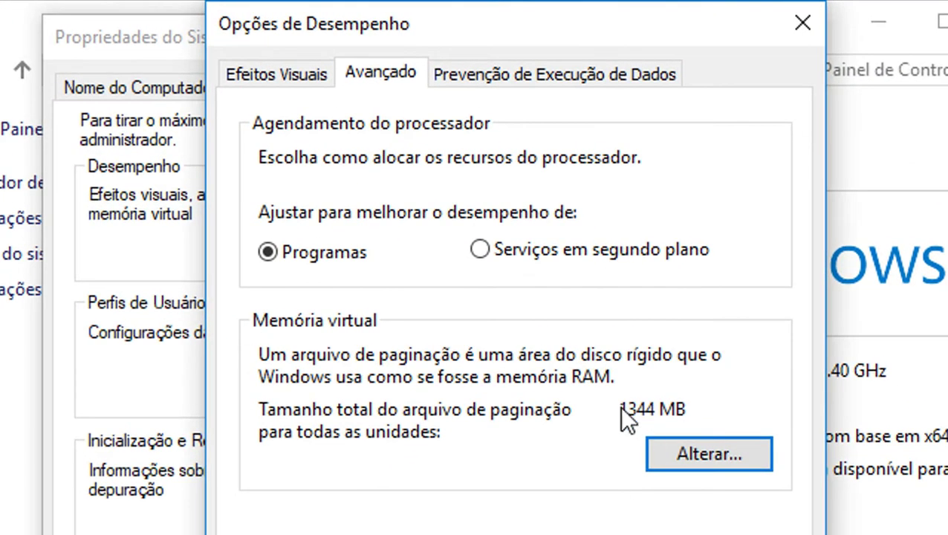
Try turning off automatic paging file management and choosing Tamanho personalizado for drive C:, and cancel the virtual memory changes
{"action": "left_click", "coordinate": [702, 457]}
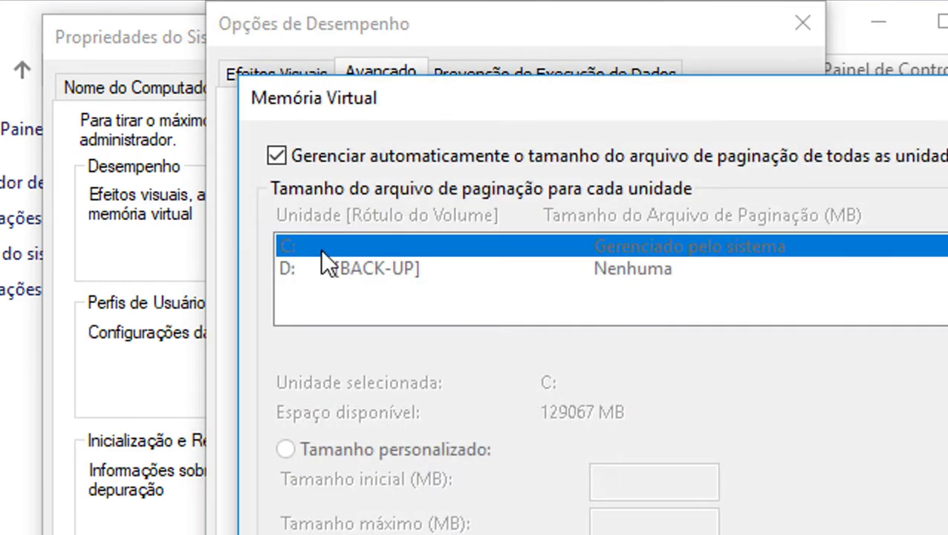
{"action": "left_click", "coordinate": [276, 157]}
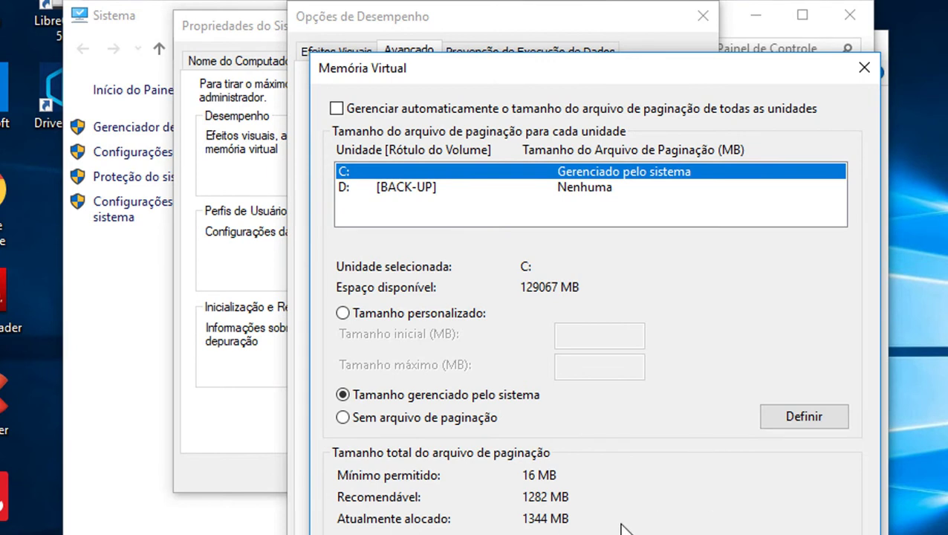
{"action": "left_click", "coordinate": [343, 312]}
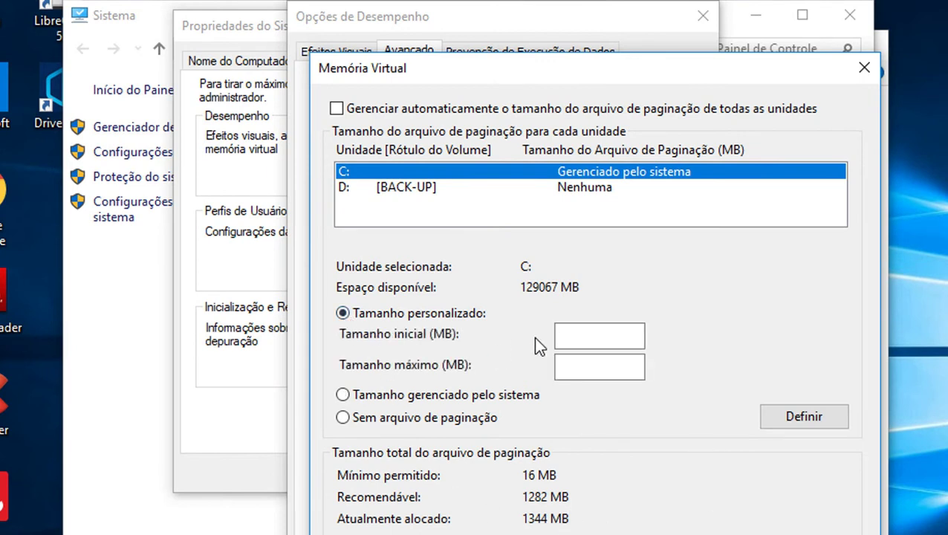
{"action": "left_click", "coordinate": [584, 339]}
{"action": "left_click", "coordinate": [572, 366]}
{"action": "left_click", "coordinate": [576, 342]}
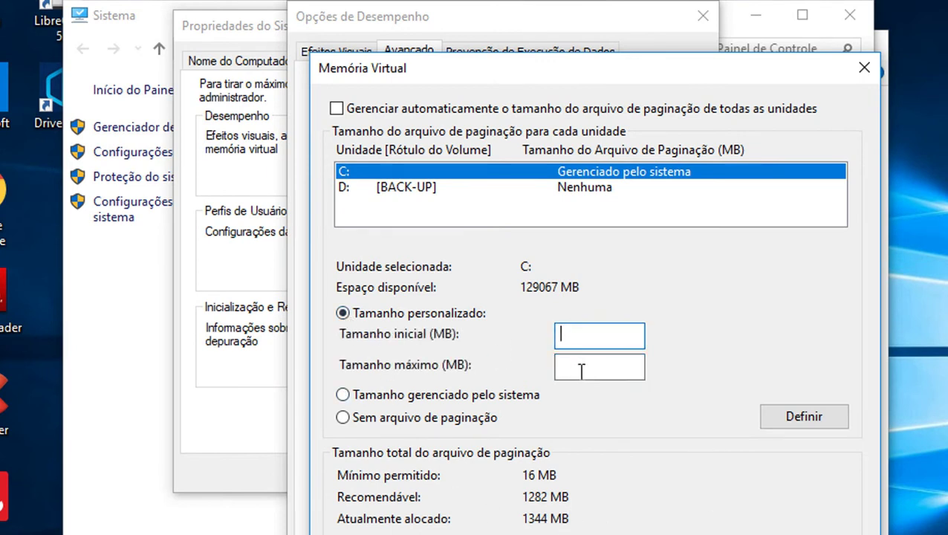
{"action": "left_click", "coordinate": [580, 367]}
{"action": "left_click", "coordinate": [583, 336]}
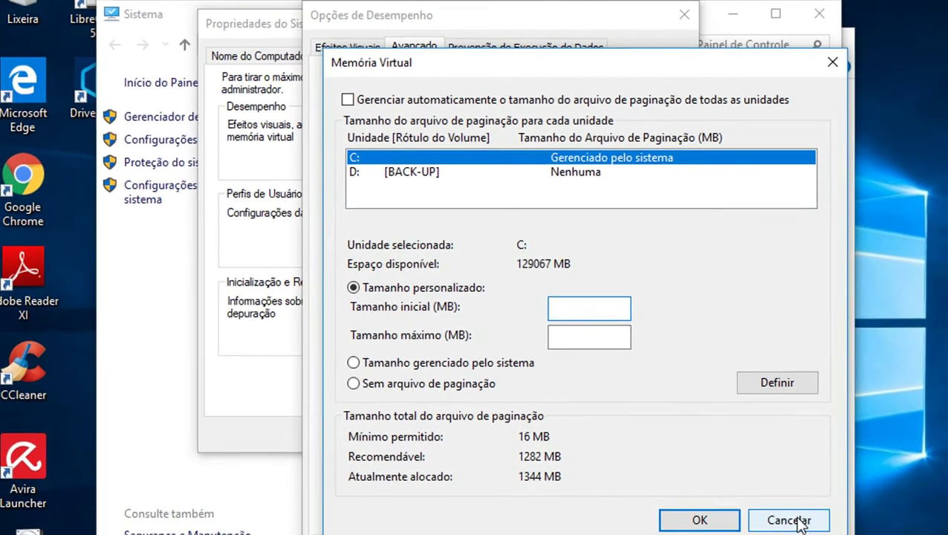
{"action": "left_click", "coordinate": [789, 516]}
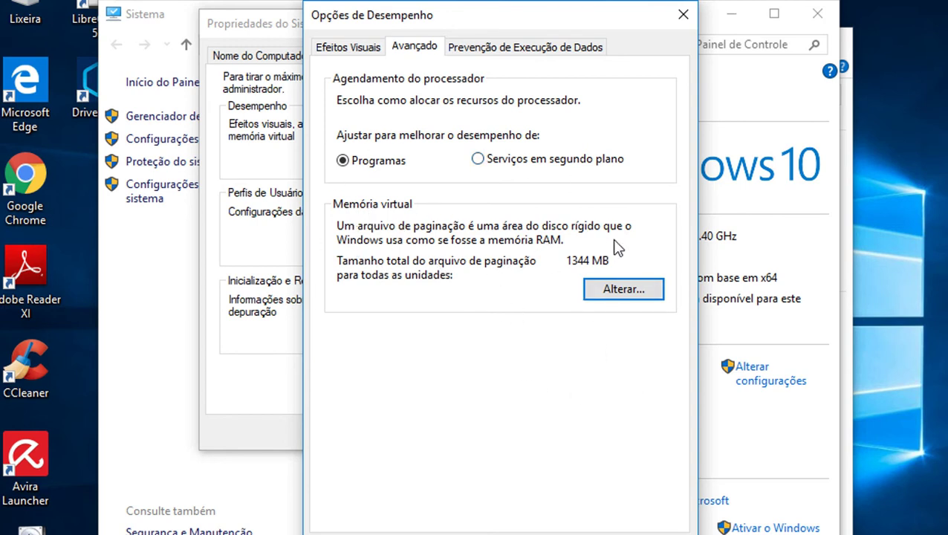
Review the Efeitos Visuais and Avançado performance options and recheck the virtual memory settings without altering them
{"action": "left_click", "coordinate": [355, 47]}
{"action": "left_click", "coordinate": [407, 52]}
{"action": "left_click", "coordinate": [372, 47]}
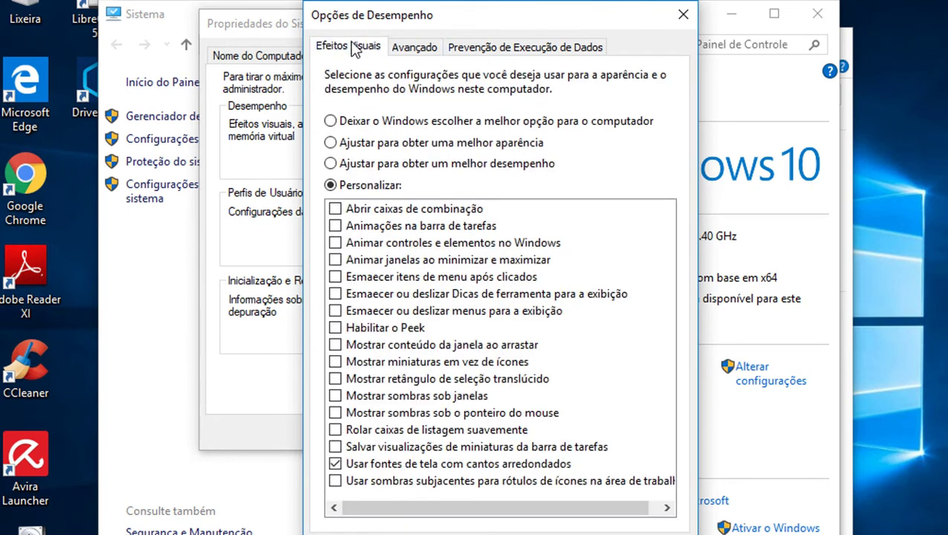
{"action": "left_click", "coordinate": [403, 52]}
{"action": "left_click", "coordinate": [379, 48]}
{"action": "left_click", "coordinate": [410, 49]}
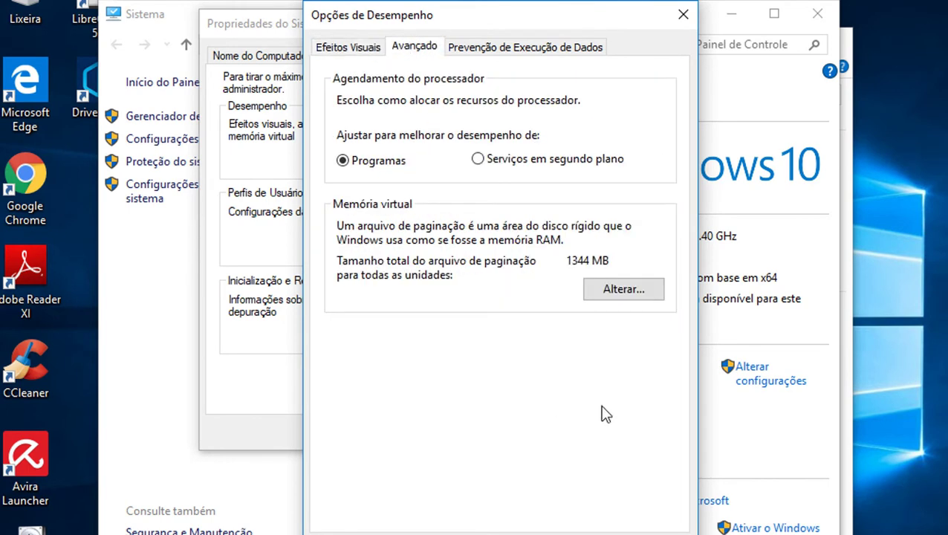
{"action": "left_click", "coordinate": [610, 286]}
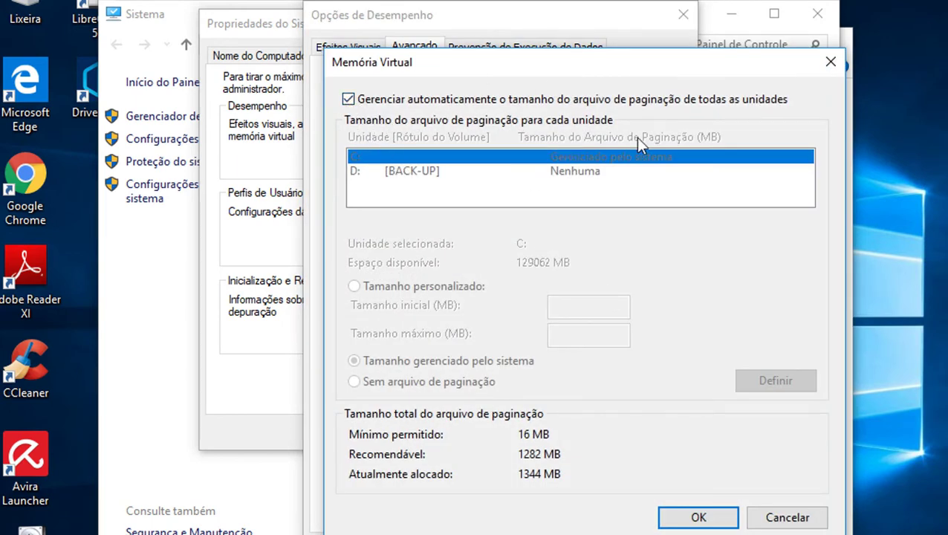
{"action": "left_click", "coordinate": [787, 518]}
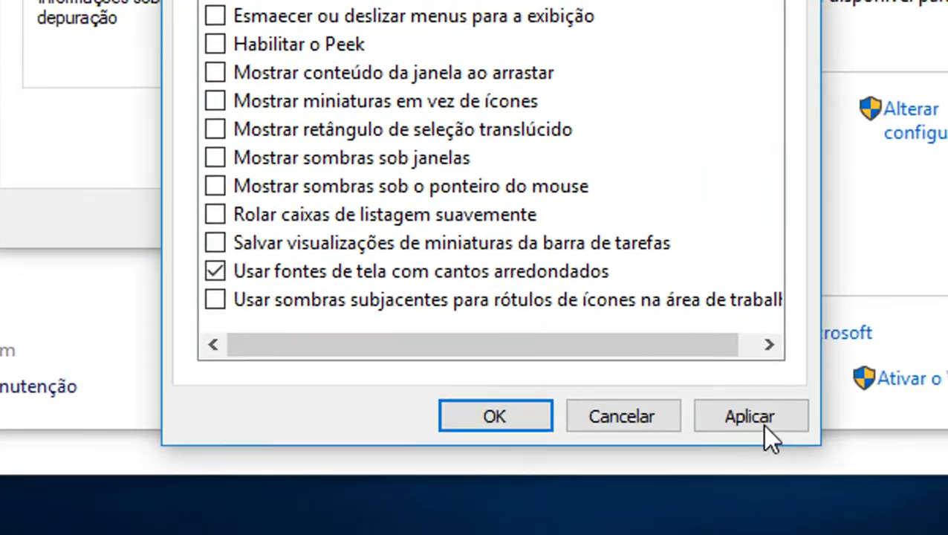
Apply the visual effects settings and close Opções de Desempenho and Propriedades do Sistema
{"action": "left_click", "coordinate": [762, 424]}
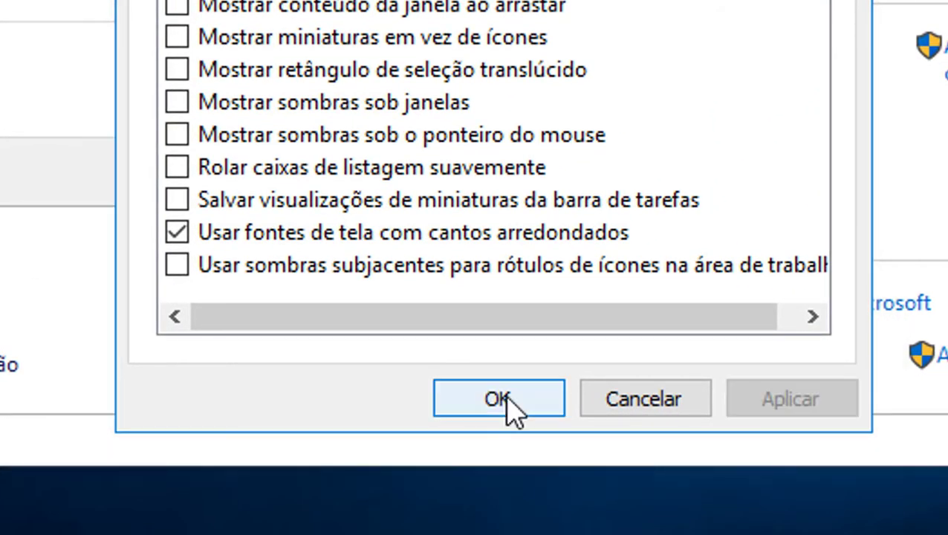
{"action": "left_click", "coordinate": [508, 407]}
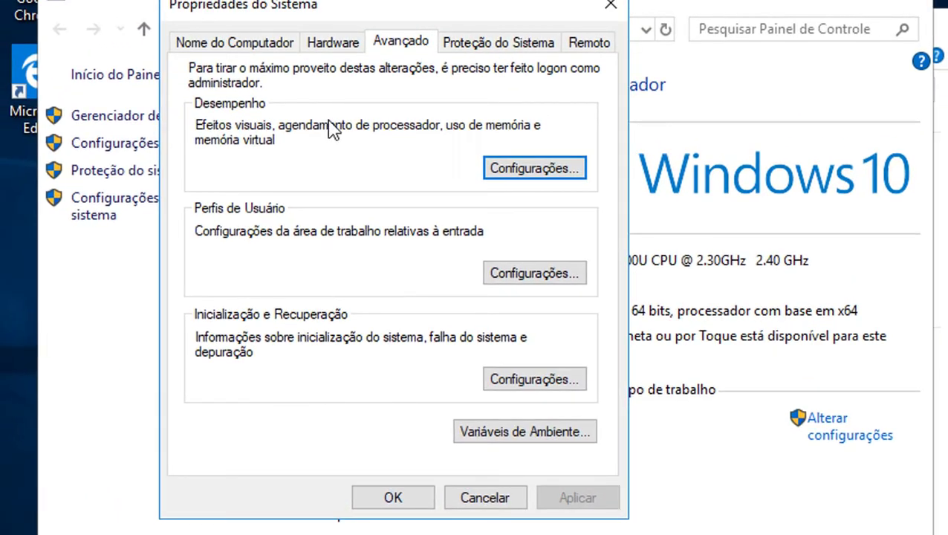
{"action": "left_click", "coordinate": [392, 497]}
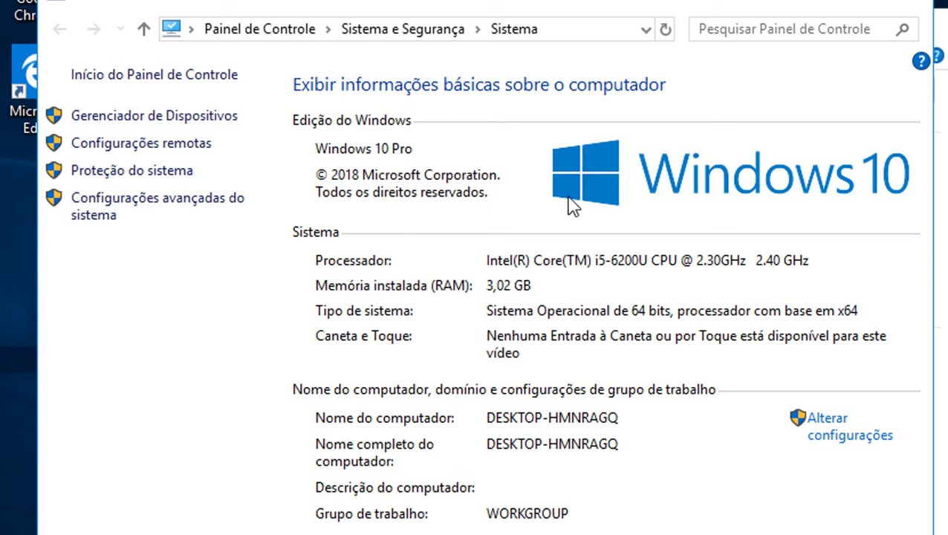
{"action": "left_click_drag", "start_coordinate": [462, 7], "coordinate": [513, 36]}
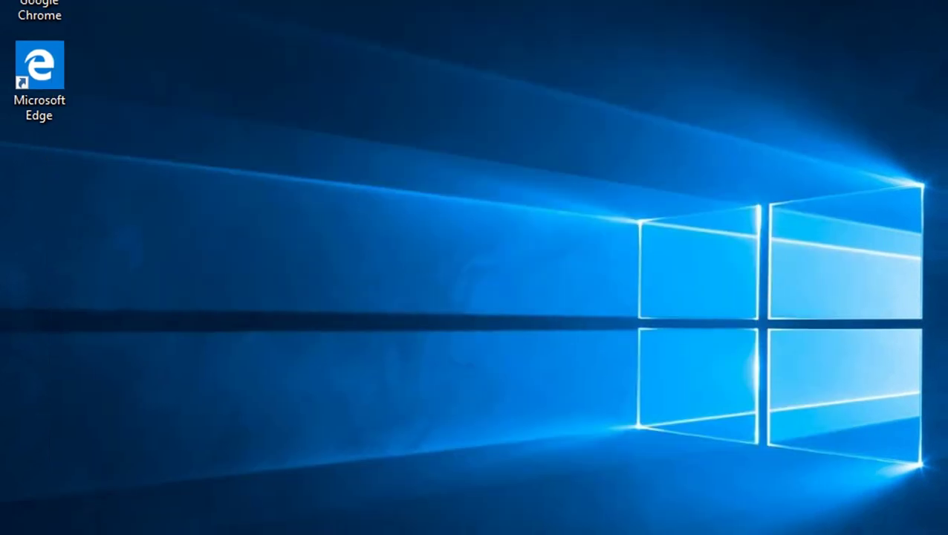
Launch Recuva with permission to make changes and choose All Files as the file type to recover in its wizard
{"action": "double_click", "coordinate": [75, 468]}
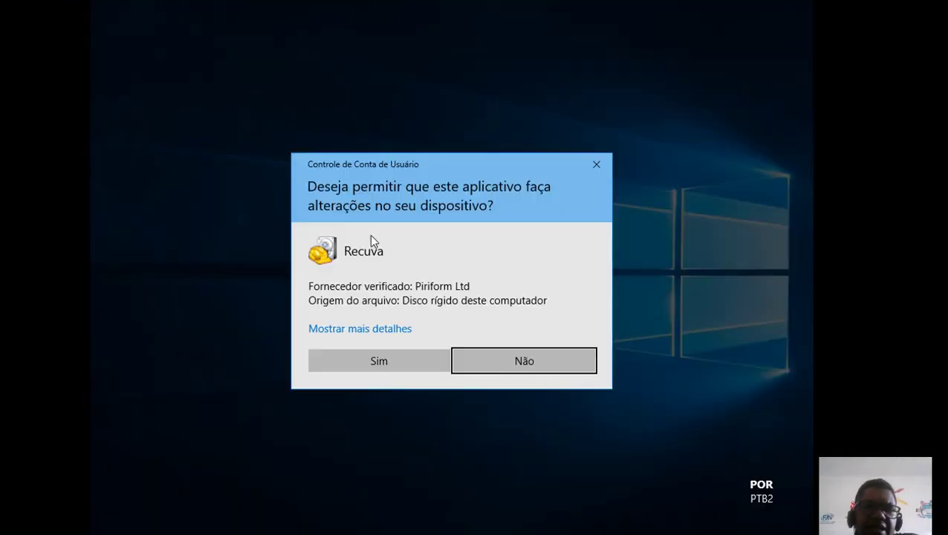
{"action": "left_click", "coordinate": [377, 360]}
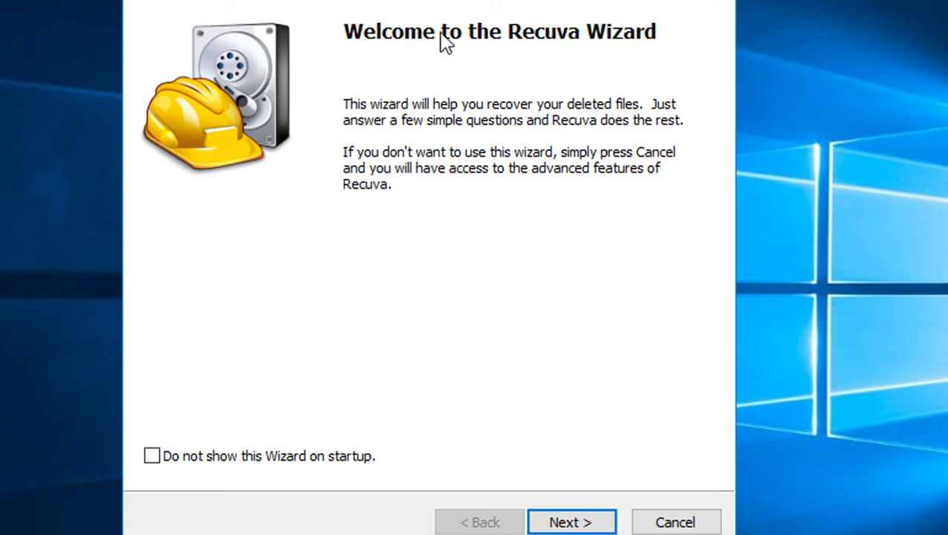
{"action": "left_click", "coordinate": [591, 522]}
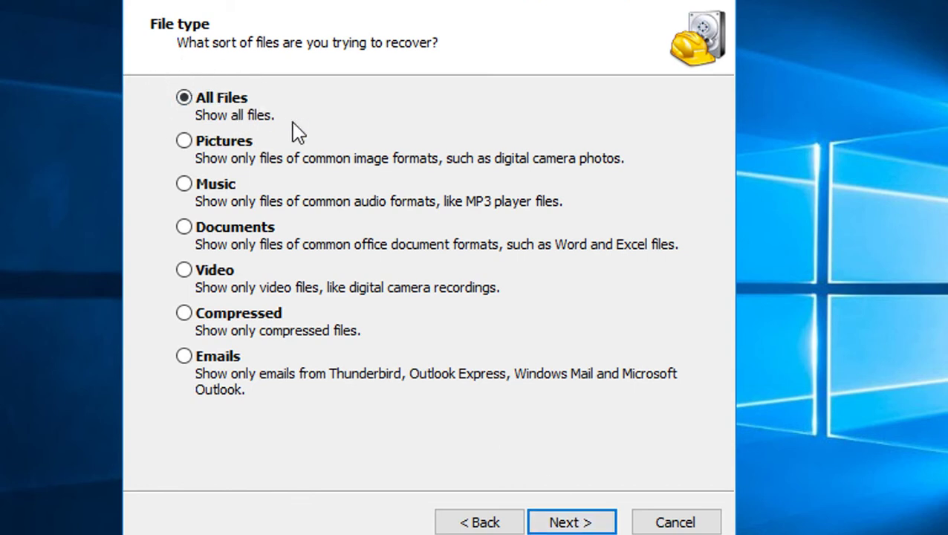
{"action": "left_click", "coordinate": [184, 96]}
{"action": "left_click", "coordinate": [584, 523]}
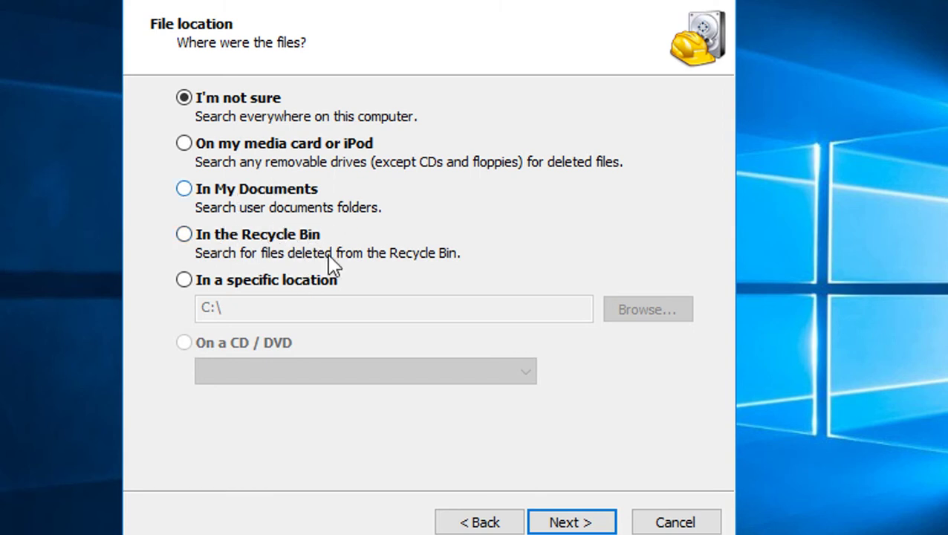
Choose a specific location for the recovery search and select the BACK-UP (D:) drive
{"action": "left_click", "coordinate": [184, 280]}
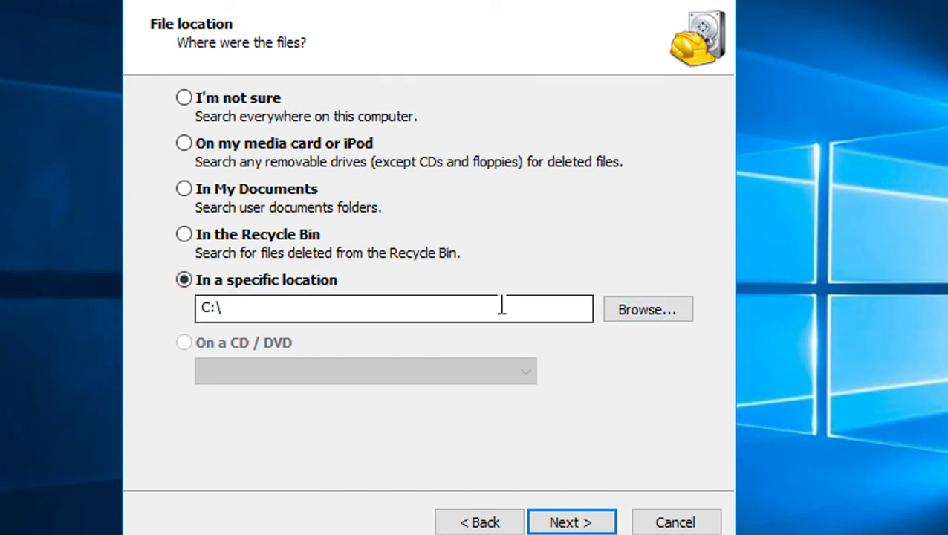
{"action": "left_click", "coordinate": [649, 318]}
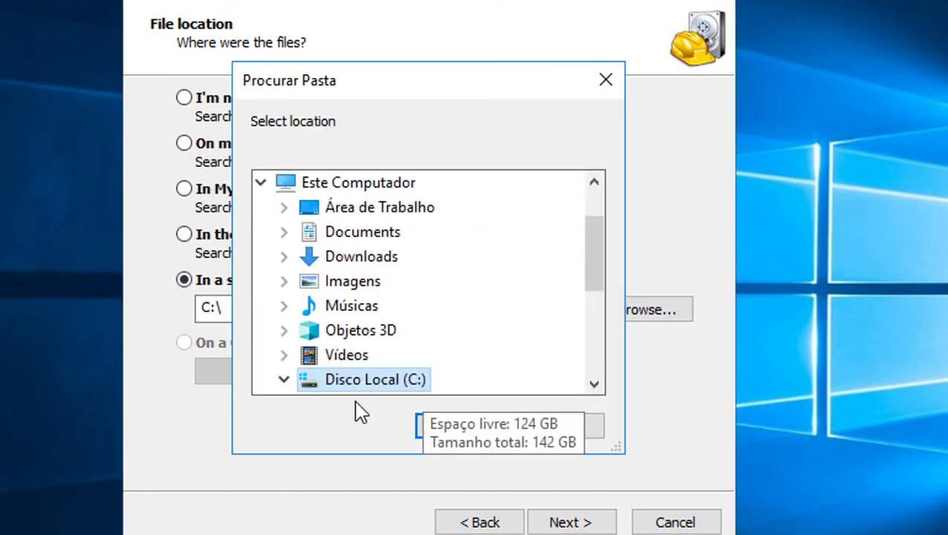
{"action": "left_click_drag", "start_coordinate": [587, 251], "coordinate": [596, 350]}
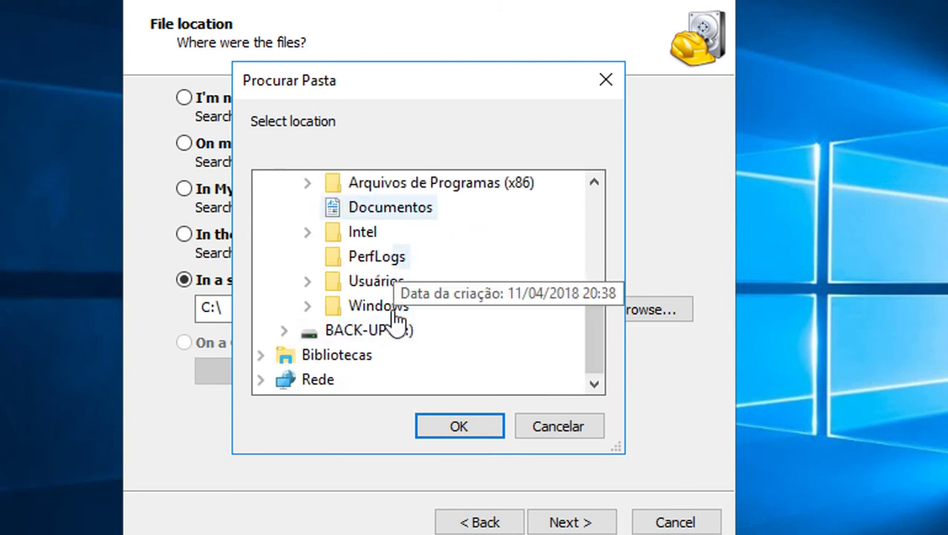
{"action": "left_click", "coordinate": [406, 333]}
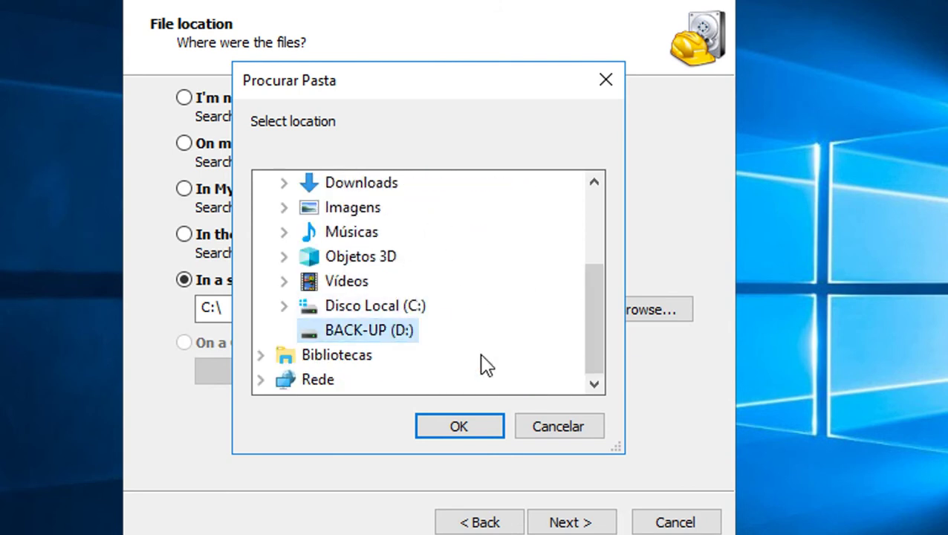
{"action": "left_click", "coordinate": [490, 440]}
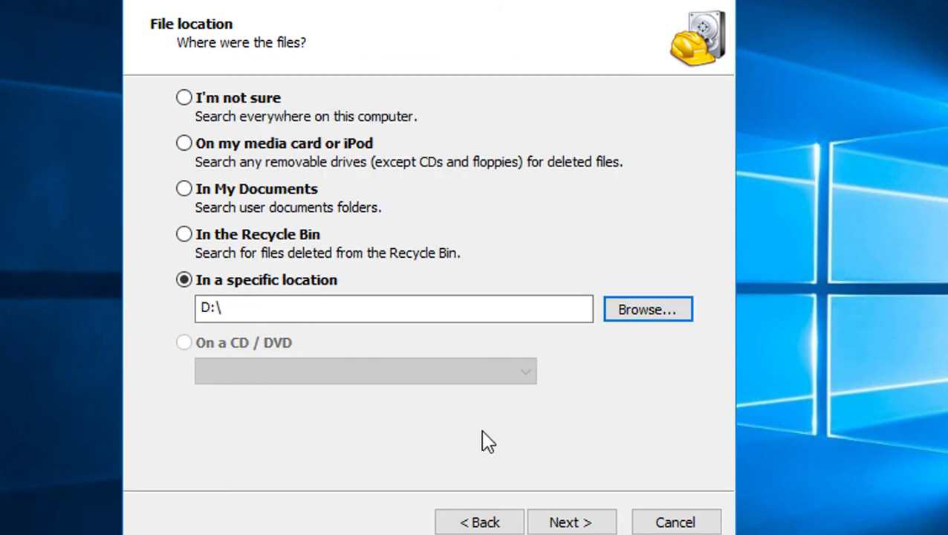
Change the recovery search location to the Downloads folder
{"action": "left_click", "coordinate": [626, 309]}
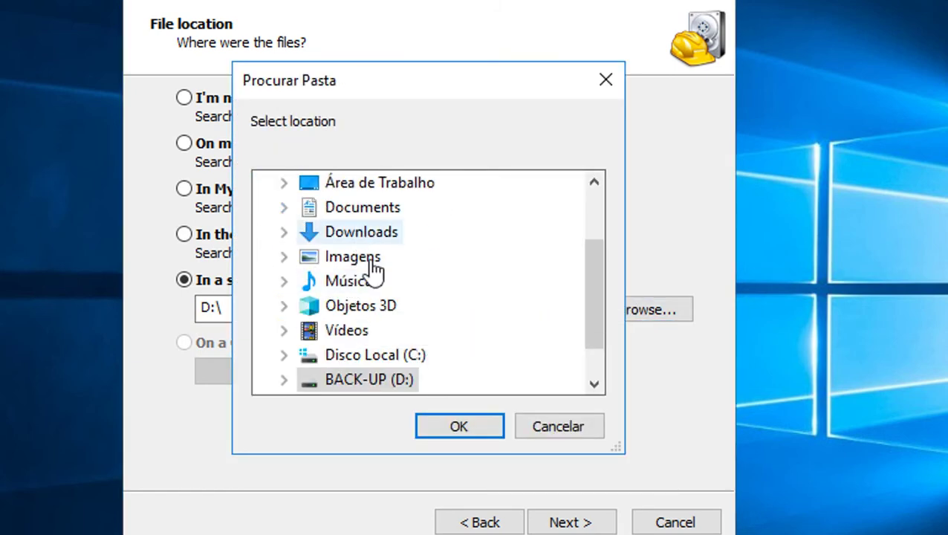
{"action": "left_click", "coordinate": [360, 232]}
{"action": "left_click", "coordinate": [455, 430]}
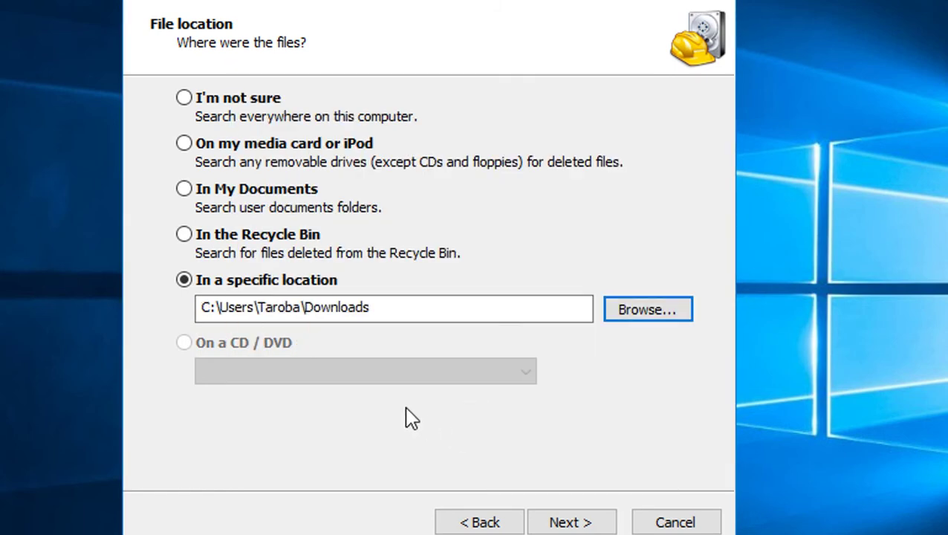
Change the recovery search location to the desktop folder, Área de Trabalho
{"action": "left_click", "coordinate": [646, 318]}
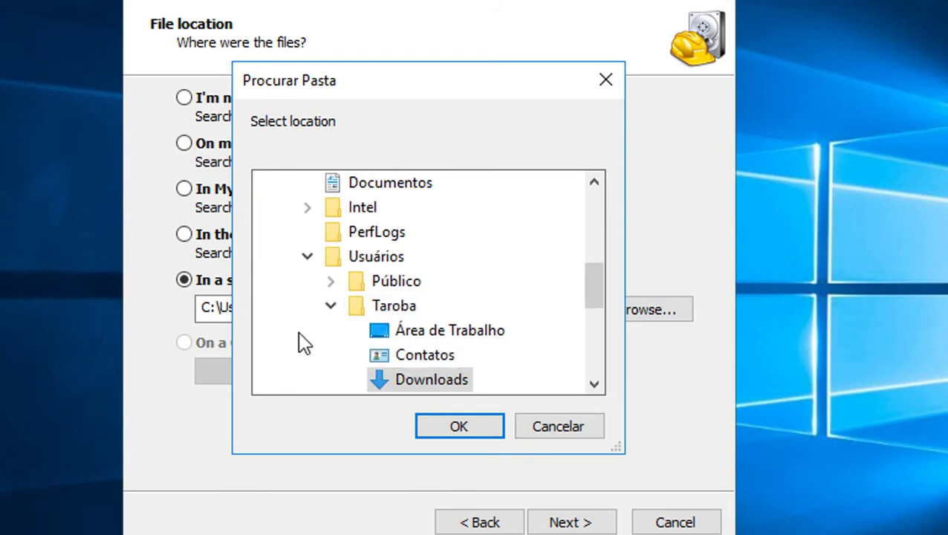
{"action": "left_click", "coordinate": [307, 255]}
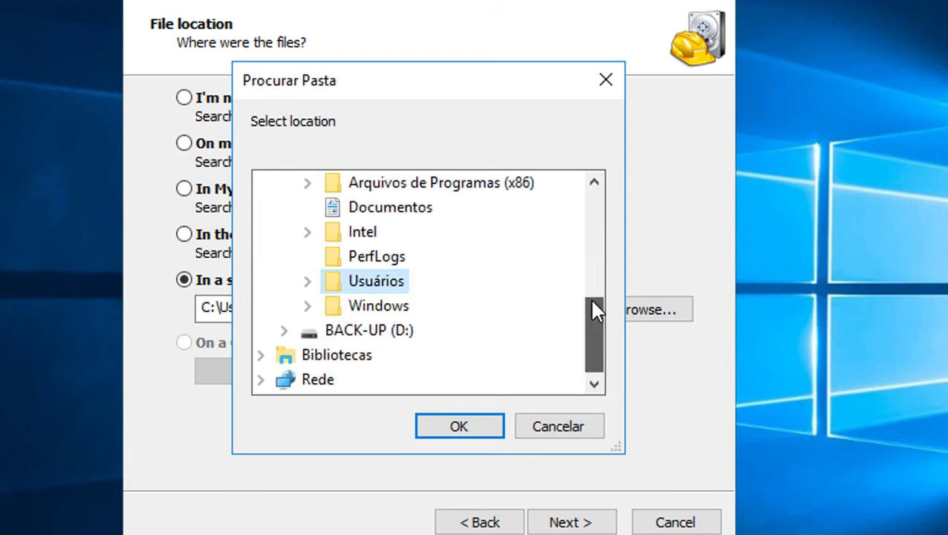
{"action": "left_click_drag", "start_coordinate": [593, 312], "coordinate": [587, 187]}
{"action": "scroll", "coordinate": [520, 286], "scroll_direction": "down", "scroll_amount": 2}
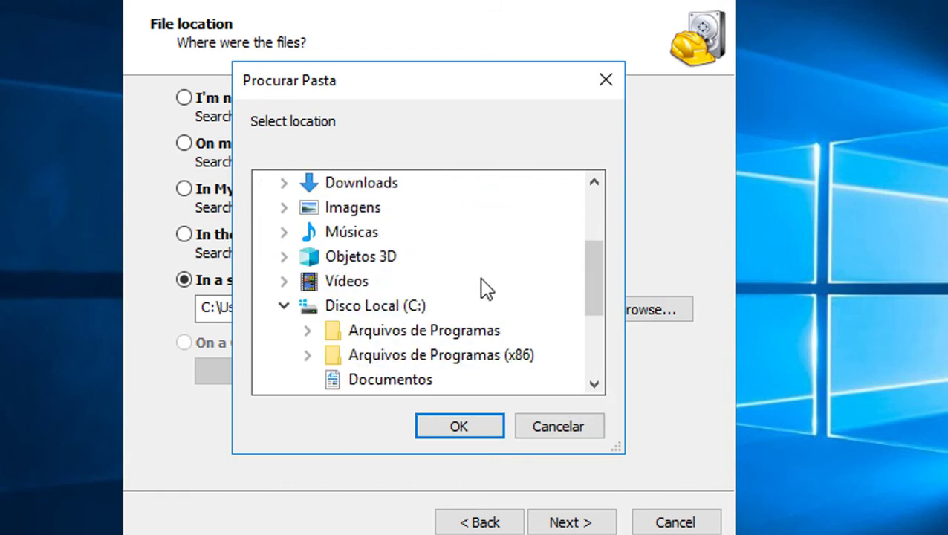
{"action": "scroll", "coordinate": [469, 287], "scroll_direction": "up", "scroll_amount": 2}
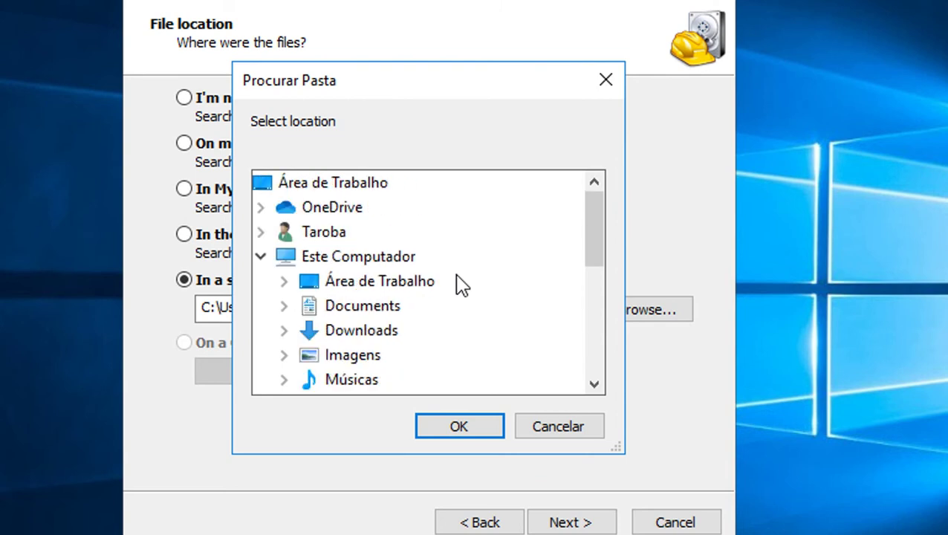
{"action": "left_click", "coordinate": [333, 188]}
{"action": "left_click", "coordinate": [474, 431]}
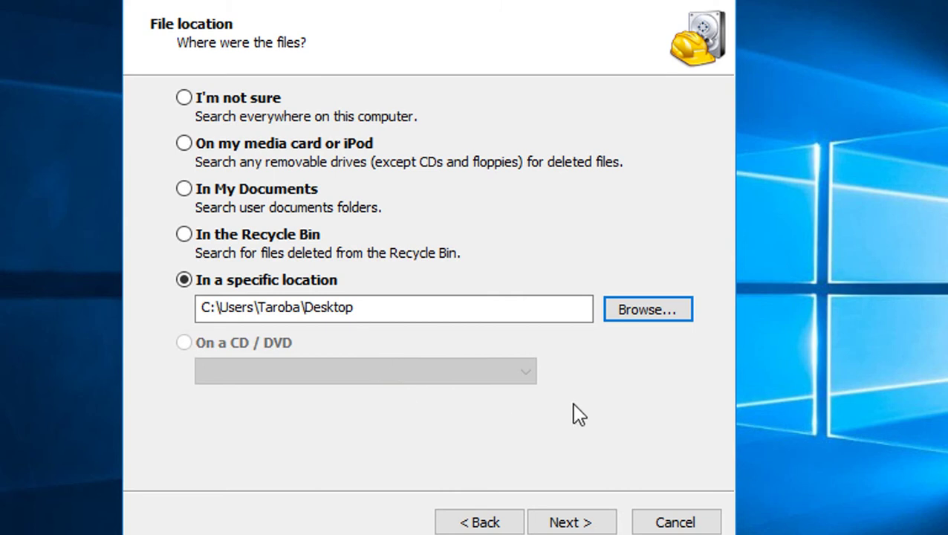
Turn off Deep Scan and start the search for deleted files in the chosen location
{"action": "left_click", "coordinate": [569, 522]}
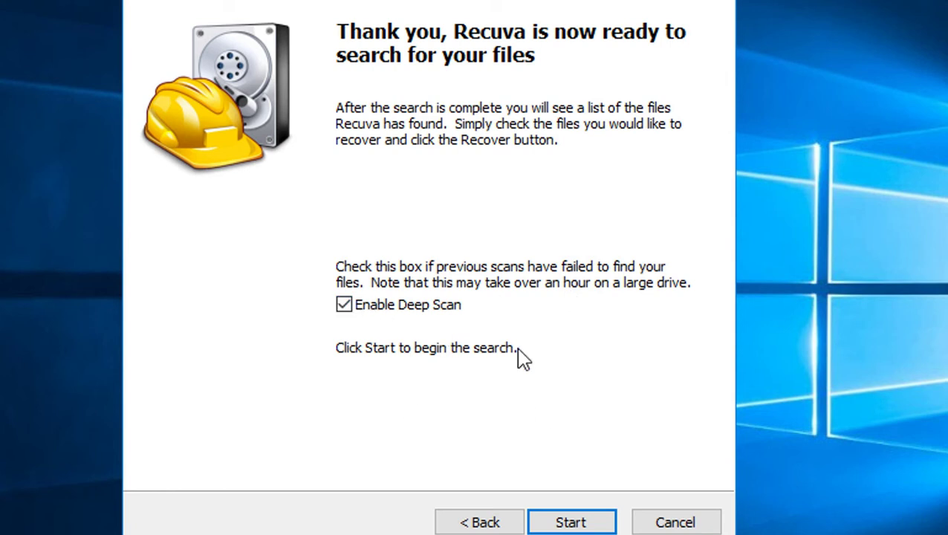
{"action": "left_click", "coordinate": [343, 305]}
{"action": "left_click", "coordinate": [587, 522]}
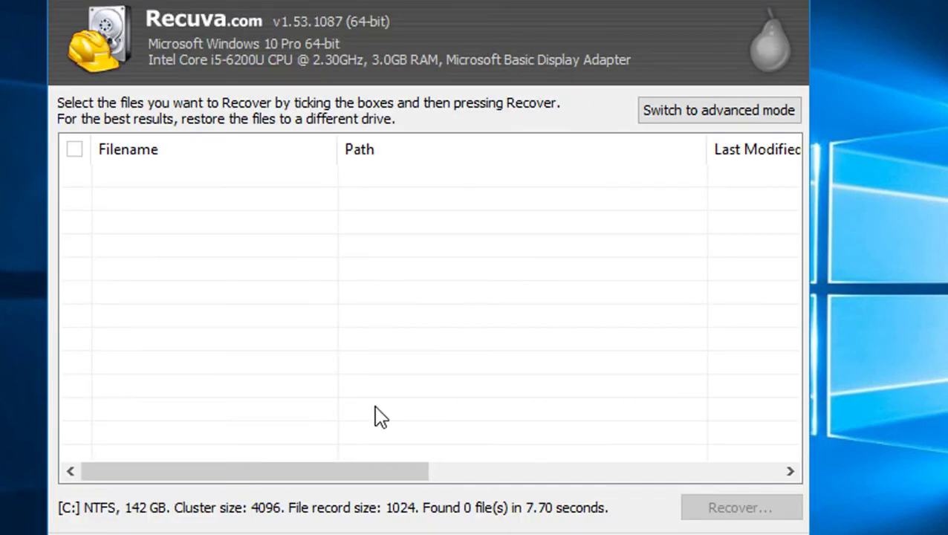
{"action": "left_click_drag", "start_coordinate": [354, 473], "coordinate": [245, 327]}
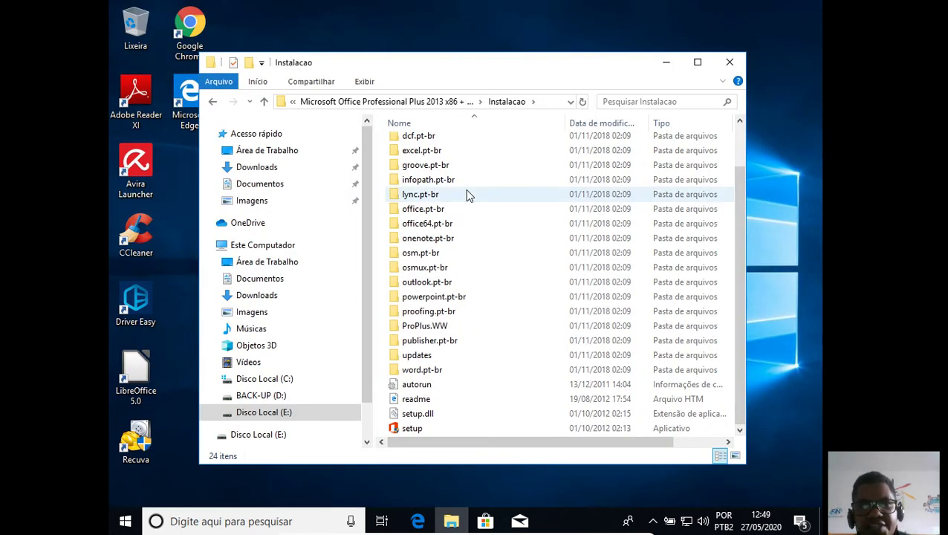
Run the Office 2013 setup from the Instalacao folder with permission to make changes, accept the licence terms and choose the customized installation
{"action": "left_click", "coordinate": [697, 61]}
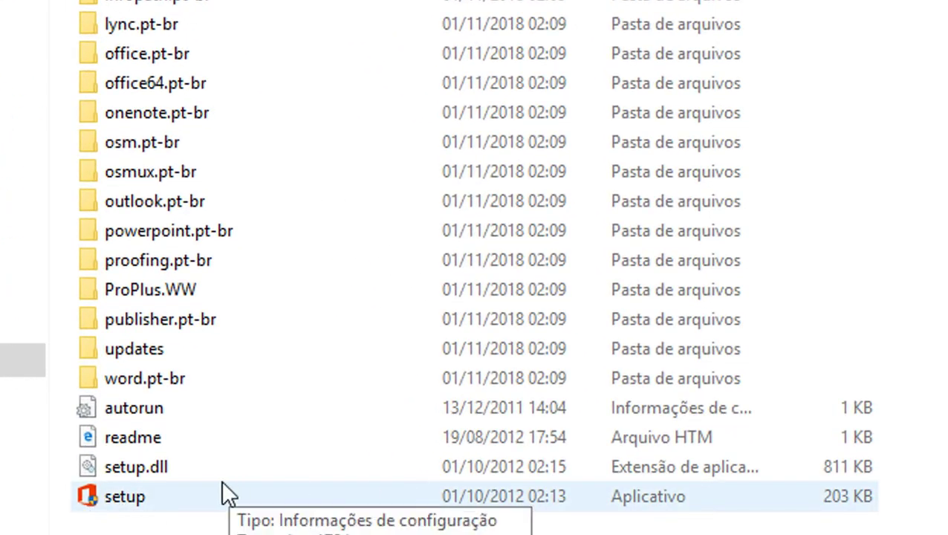
{"action": "double_click", "coordinate": [168, 498]}
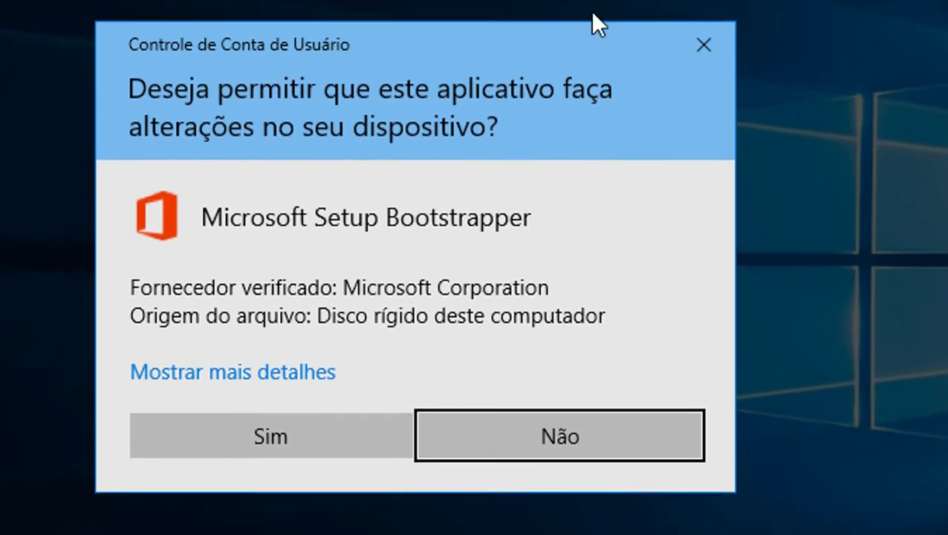
{"action": "left_click", "coordinate": [286, 452]}
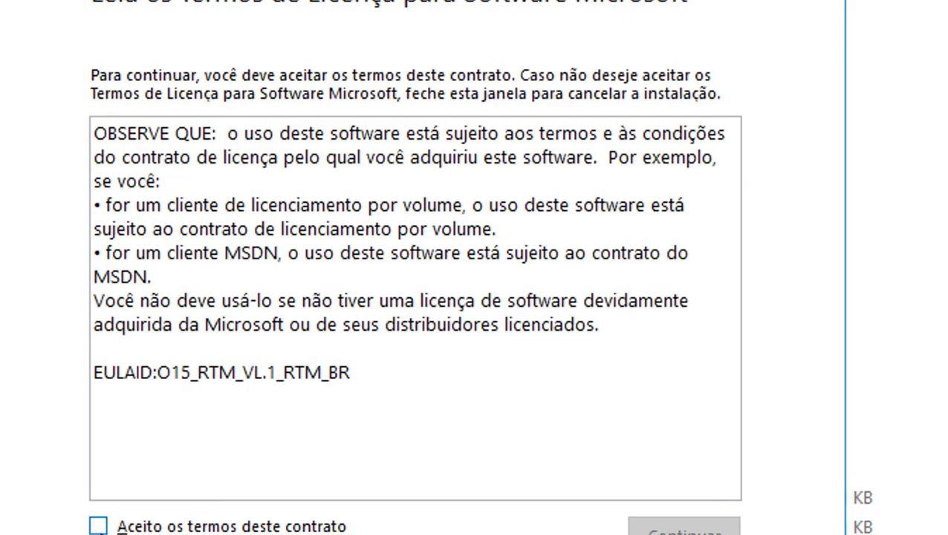
{"action": "left_click", "coordinate": [97, 525]}
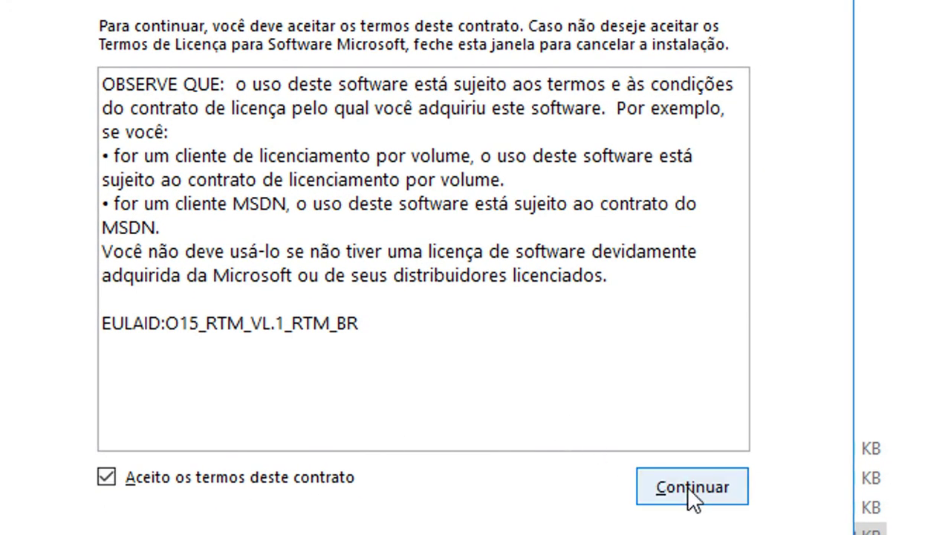
{"action": "left_click", "coordinate": [691, 495]}
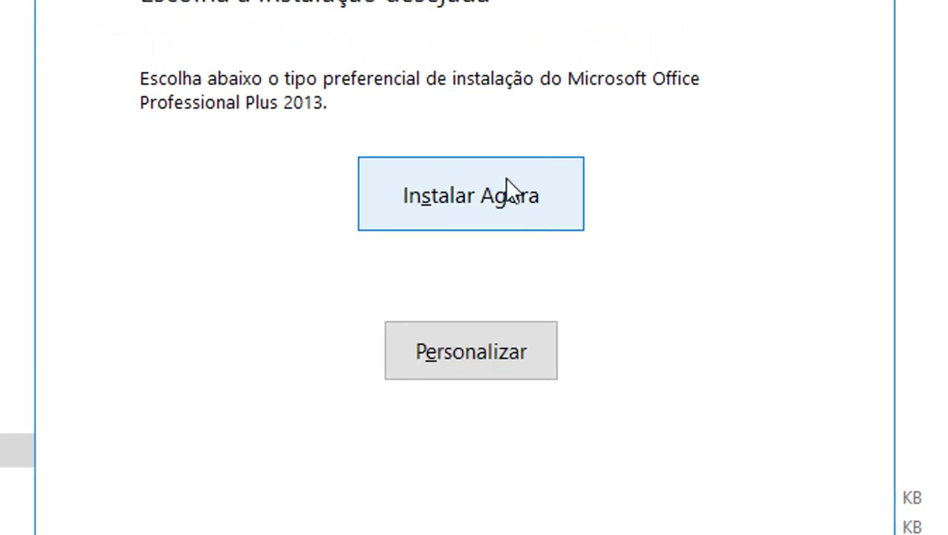
{"action": "left_click", "coordinate": [488, 355]}
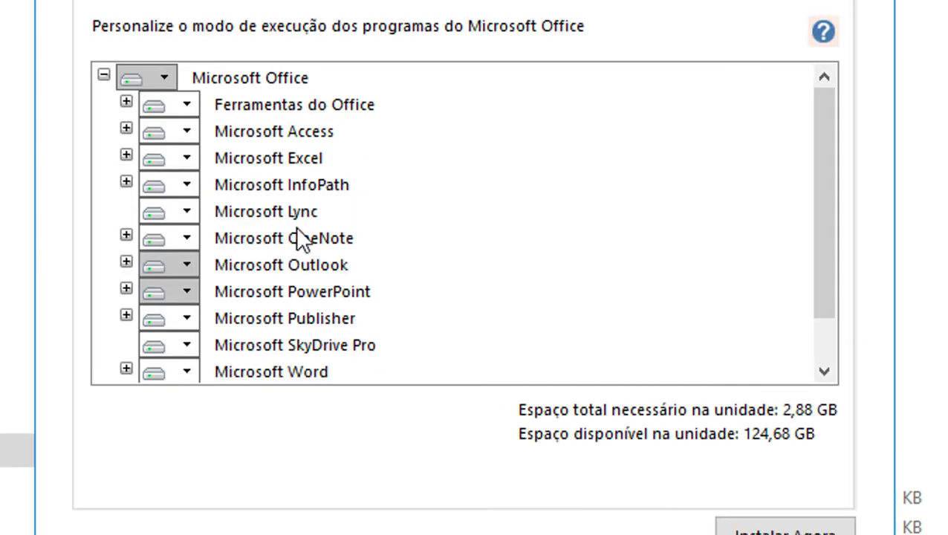
Examine the Office components offered for installation, including the descriptions of Word, Access, Excel and PowerPoint
{"action": "scroll", "coordinate": [322, 305], "scroll_direction": "down", "scroll_amount": 1}
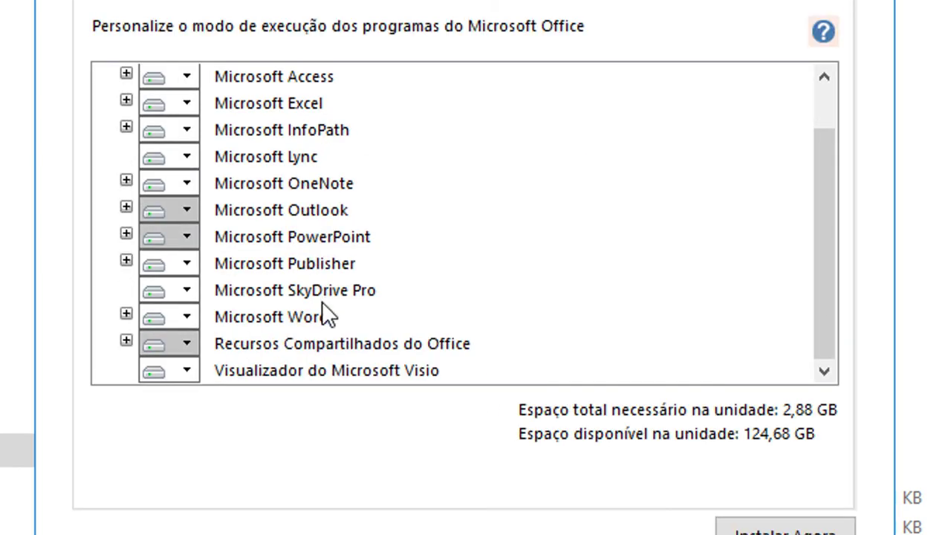
{"action": "left_click", "coordinate": [238, 317]}
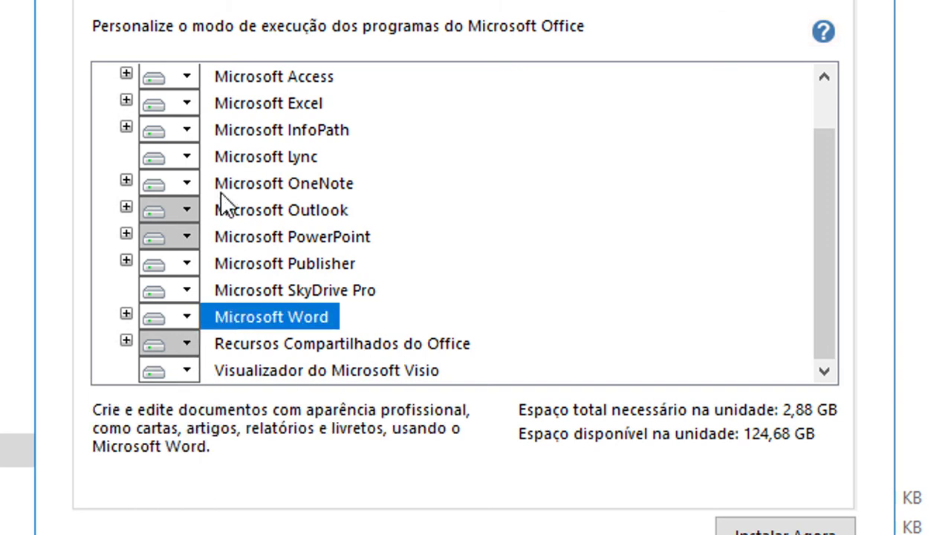
{"action": "scroll", "coordinate": [231, 239], "scroll_direction": "up", "scroll_amount": 1}
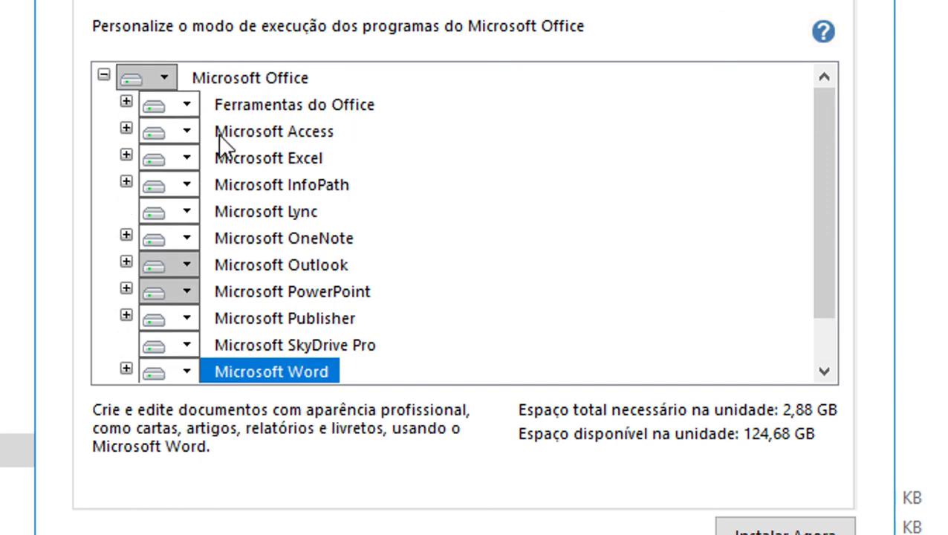
{"action": "left_click", "coordinate": [186, 132]}
{"action": "left_click", "coordinate": [271, 144]}
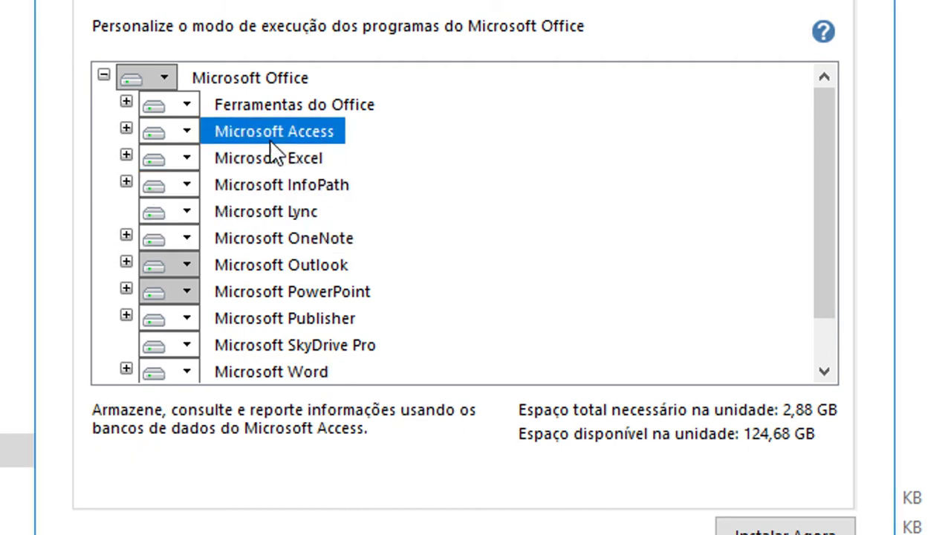
{"action": "left_click", "coordinate": [258, 165]}
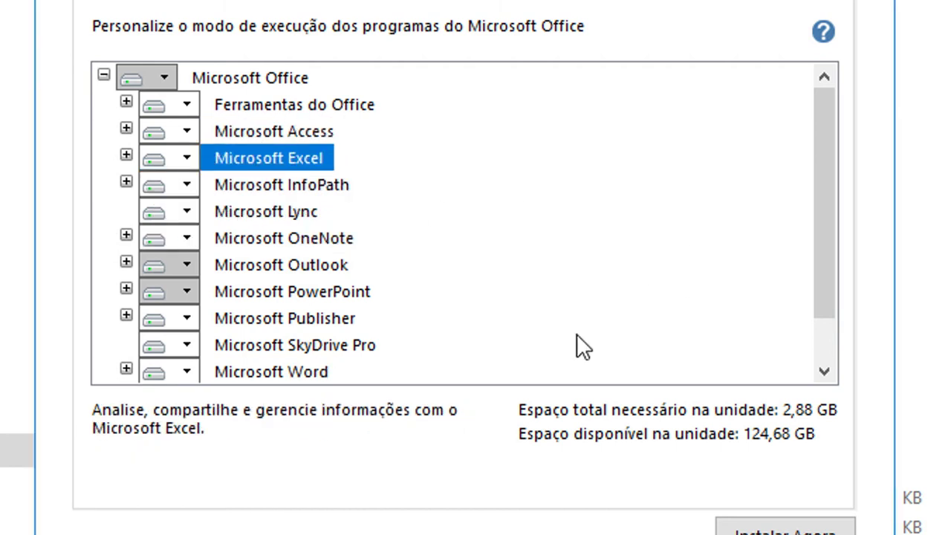
{"action": "left_click", "coordinate": [271, 295]}
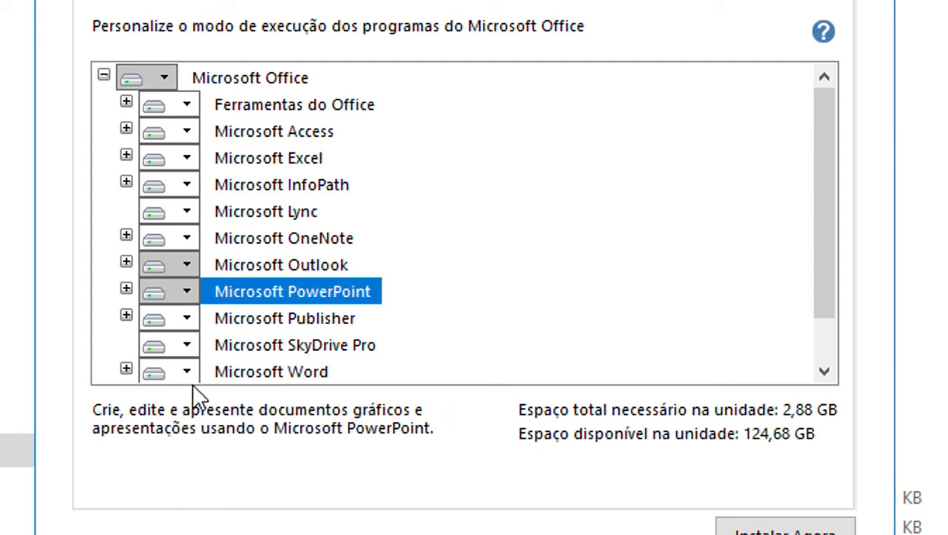
{"action": "scroll", "coordinate": [291, 342], "scroll_direction": "down", "scroll_amount": 1}
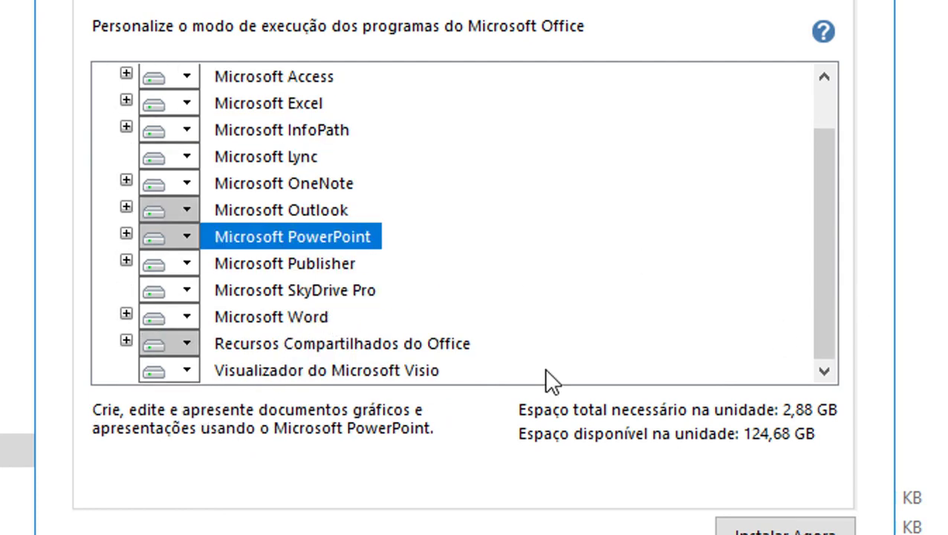
Exclude InfoPath, Lync, OneNote, Outlook, Publisher, SkyDrive Pro and the Visio viewer, then install Office and close the finished setup
{"action": "left_click", "coordinate": [187, 371]}
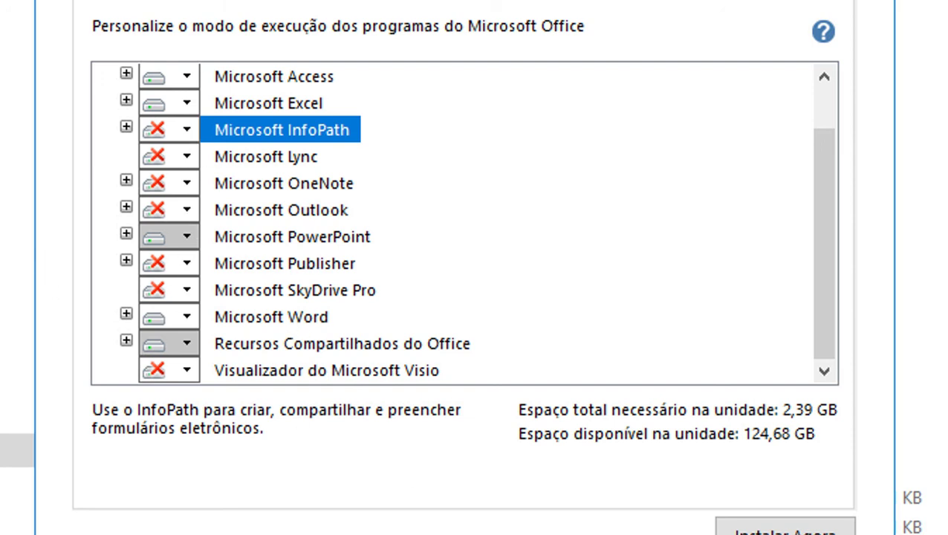
{"action": "left_click", "coordinate": [786, 529]}
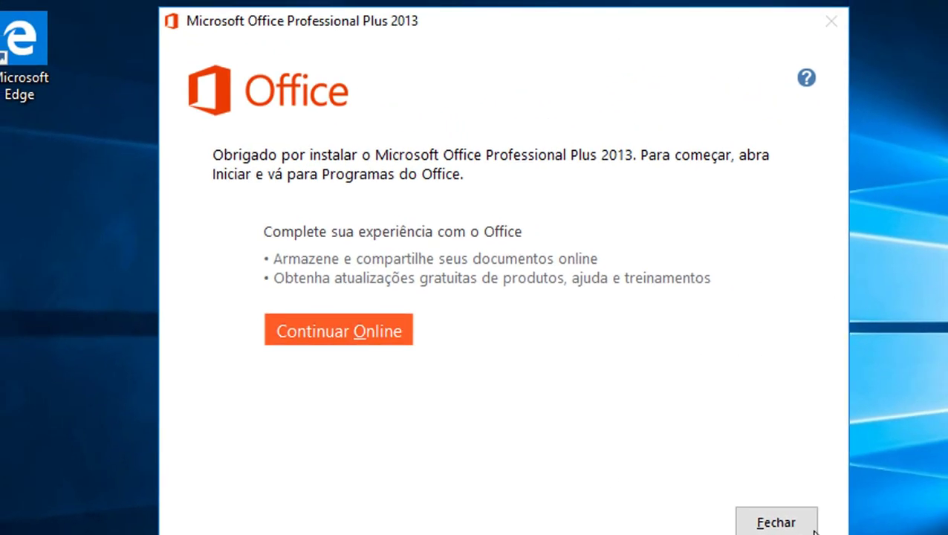
{"action": "left_click", "coordinate": [776, 523]}
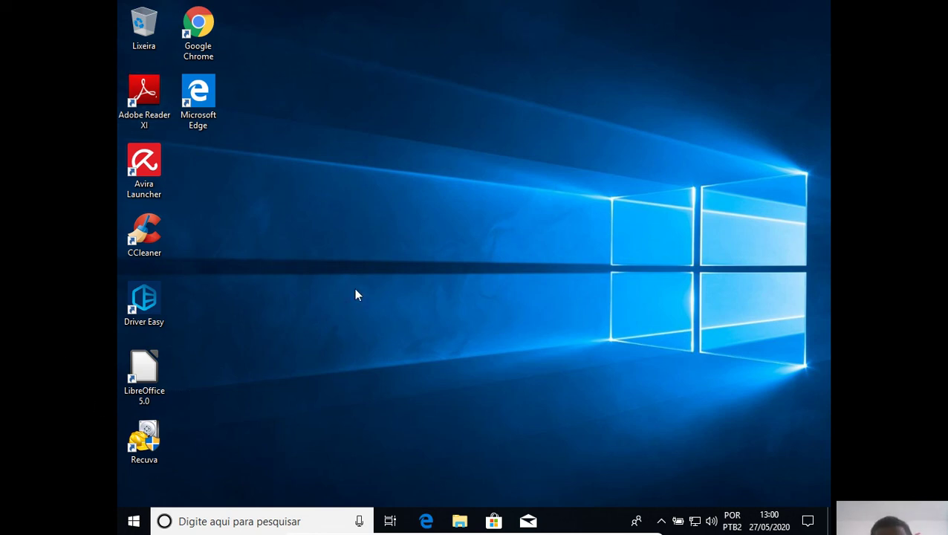
Open the desktop icon settings from the Temas page of the Windows personalization settings
{"action": "right_click", "coordinate": [358, 234]}
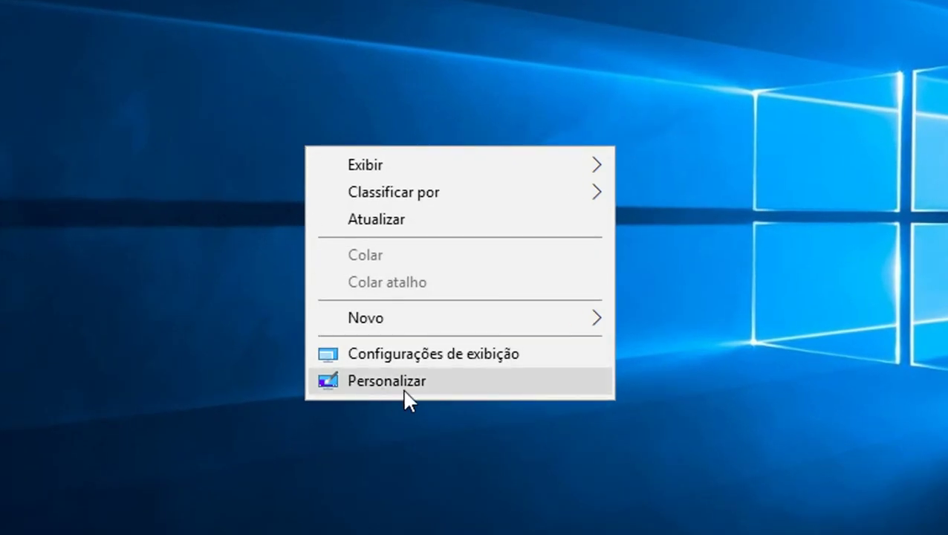
{"action": "left_click", "coordinate": [444, 385]}
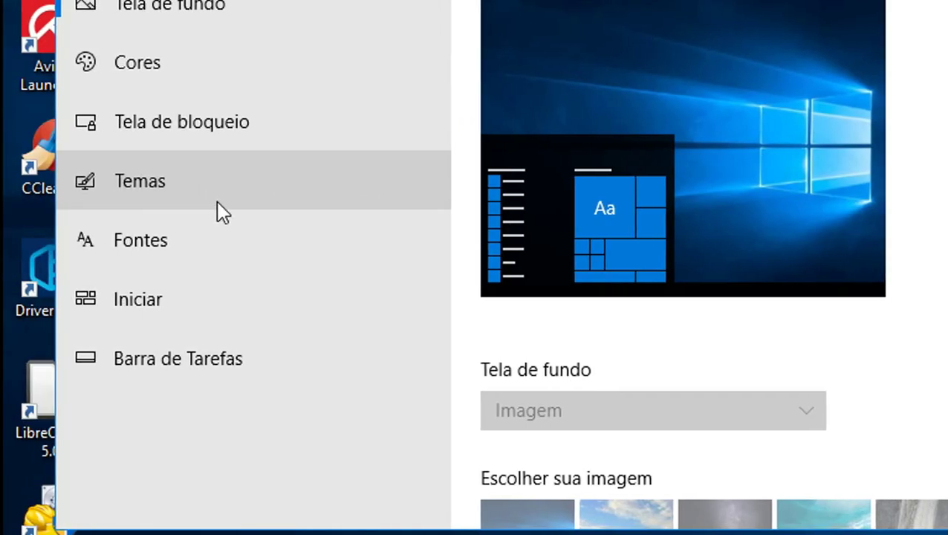
{"action": "left_click", "coordinate": [177, 196]}
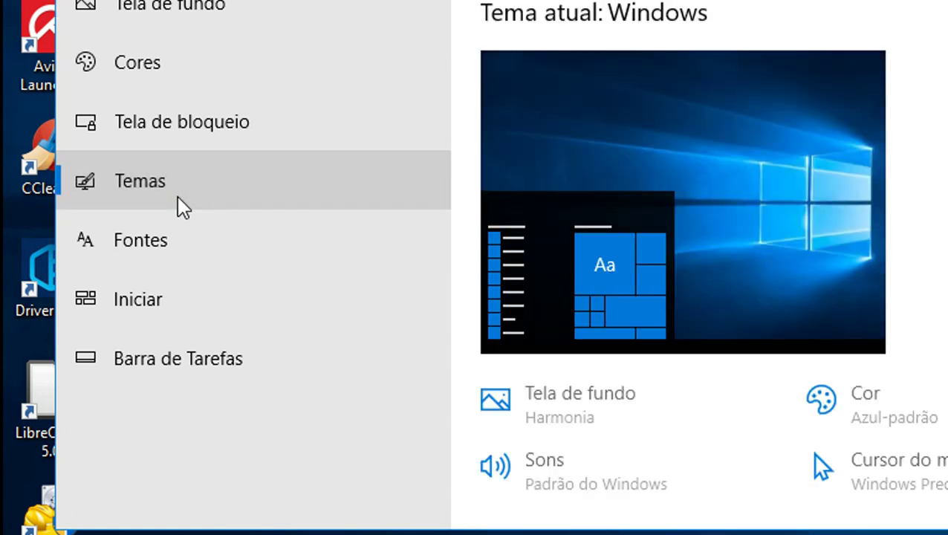
{"action": "scroll", "coordinate": [699, 268], "scroll_direction": "down", "scroll_amount": 6}
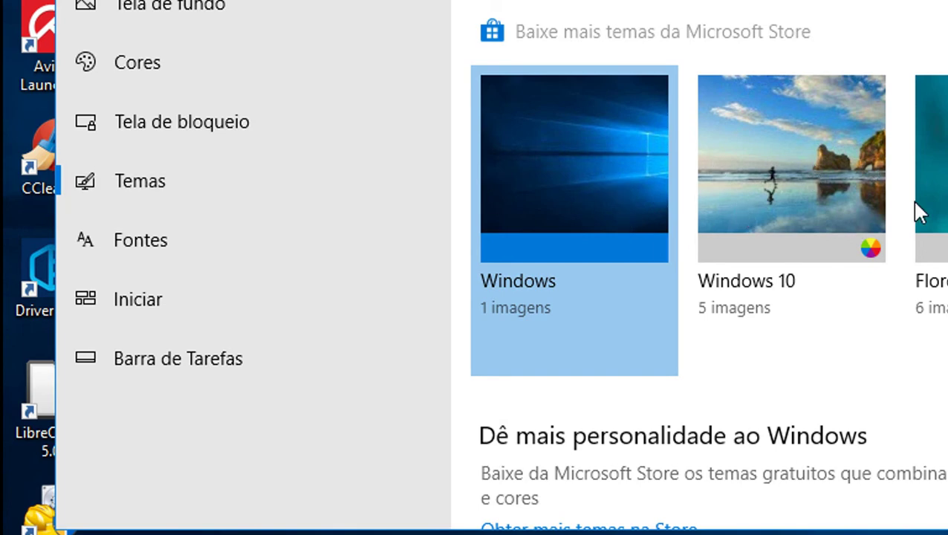
{"action": "scroll", "coordinate": [919, 214], "scroll_direction": "down", "scroll_amount": 6}
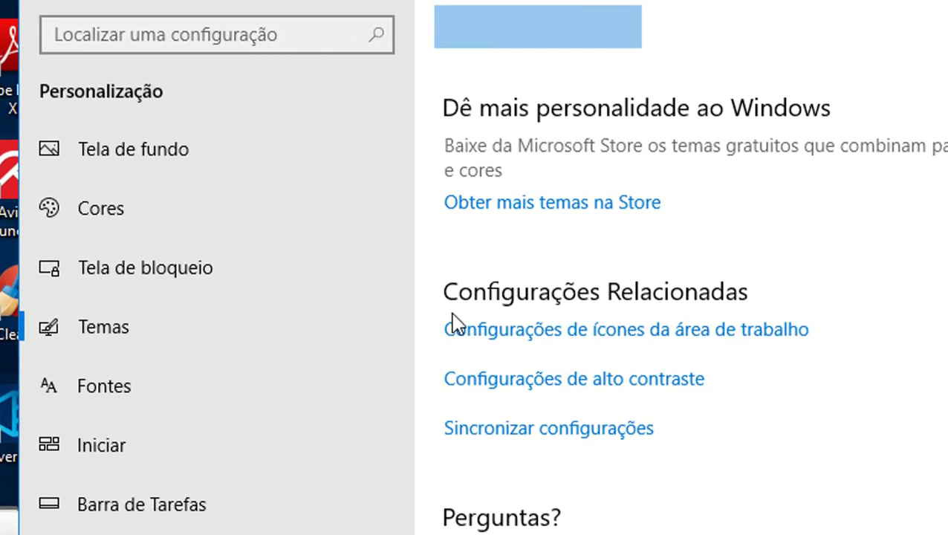
{"action": "left_click", "coordinate": [604, 331]}
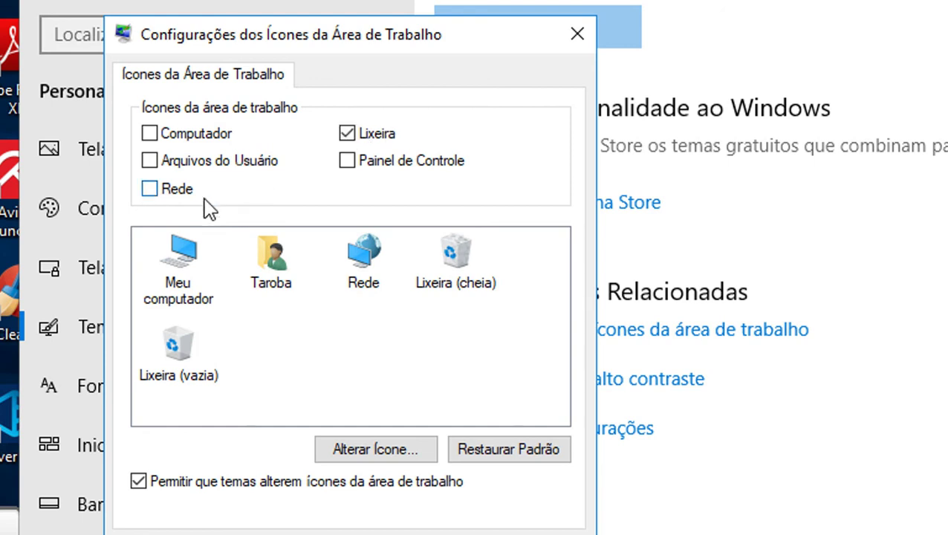
Enable the Computador and Arquivos do Usuário desktop icons, apply the change and close the settings
{"action": "left_click", "coordinate": [150, 133]}
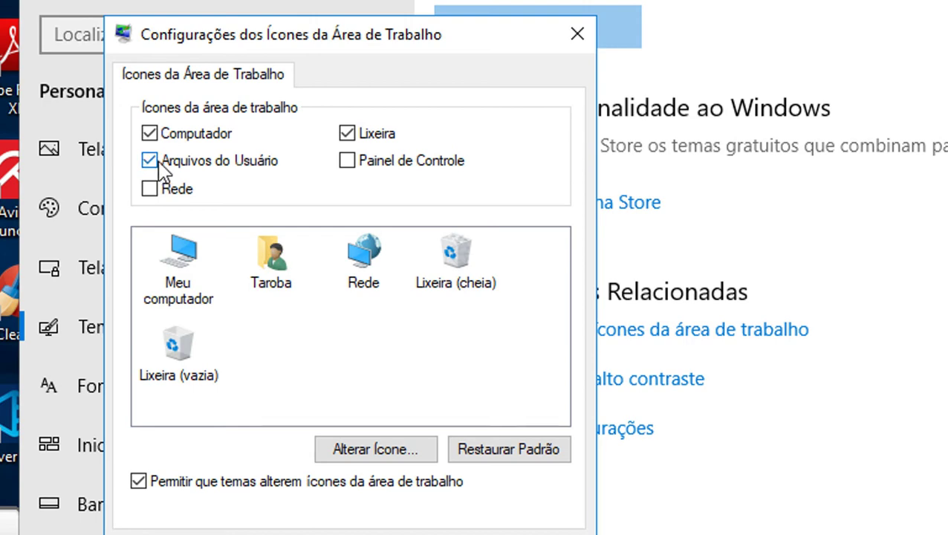
{"action": "left_click", "coordinate": [344, 529]}
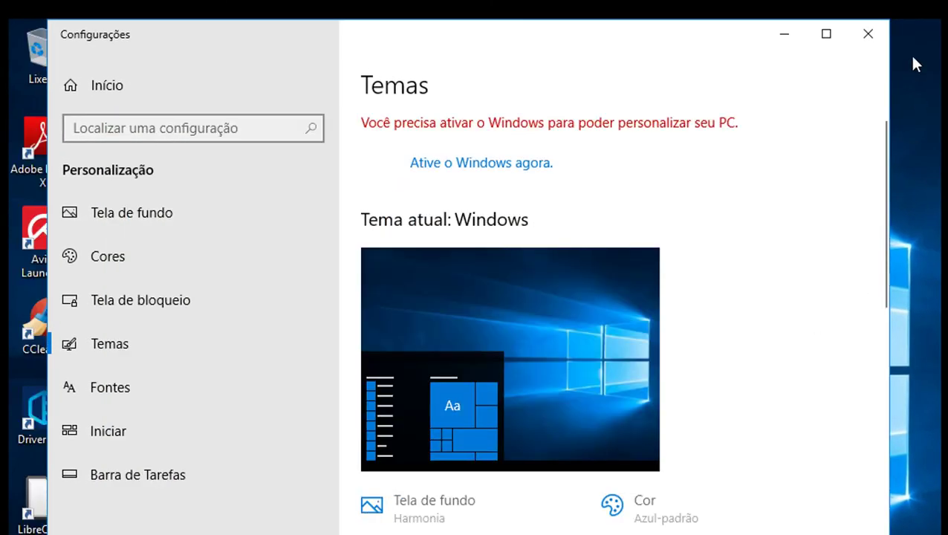
{"action": "left_click", "coordinate": [868, 34]}
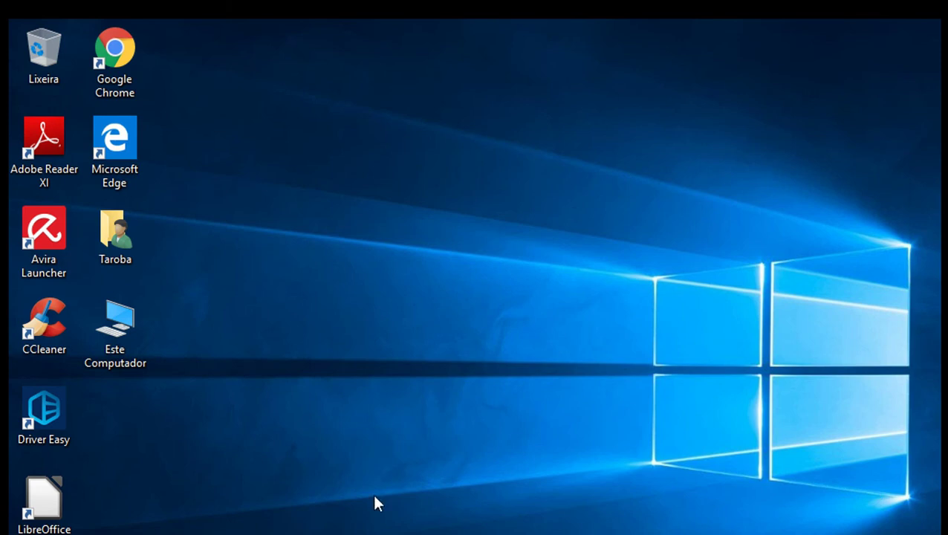
{"action": "left_click_drag", "start_coordinate": [139, 409], "coordinate": [97, 213]}
{"action": "left_click", "coordinate": [205, 261]}
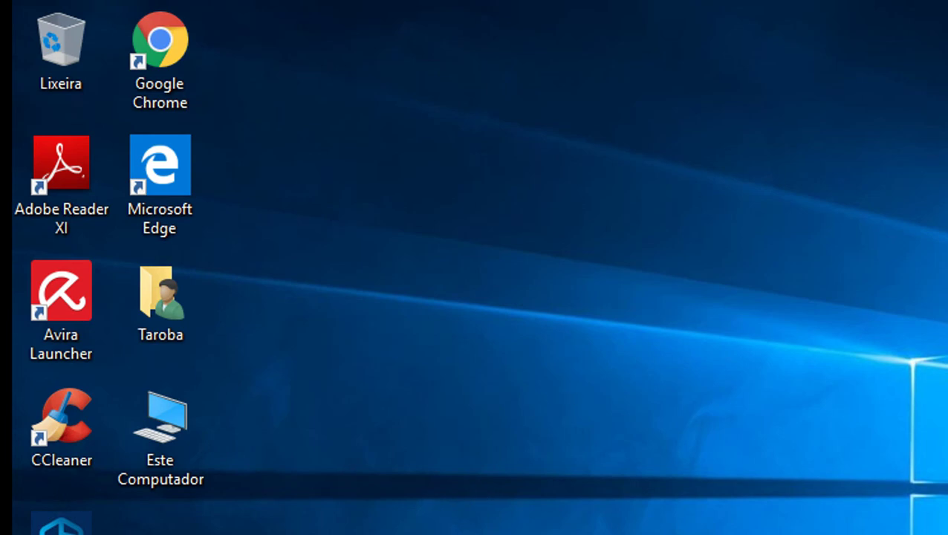
Expand the recently added programs to show all the newly installed ones and launch Word 2013
{"action": "left_click", "coordinate": [43, 534]}
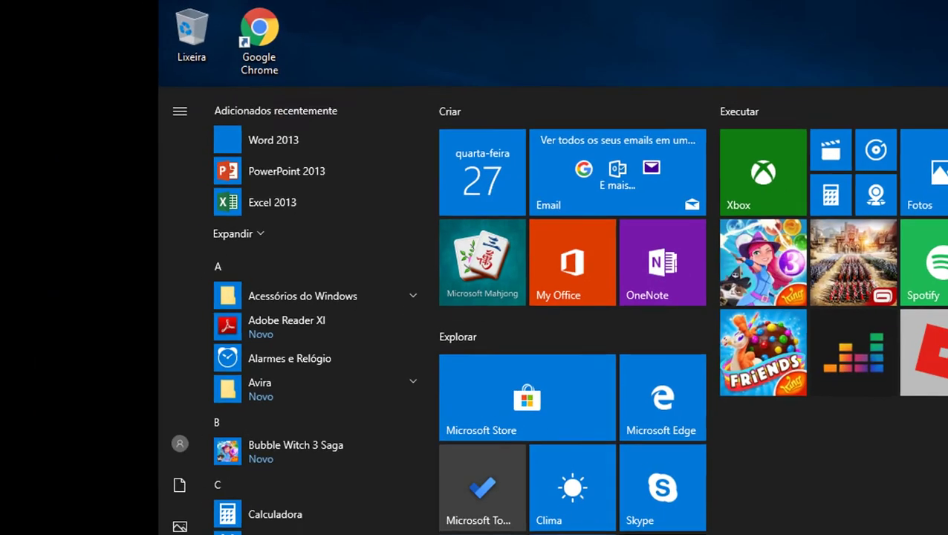
{"action": "scroll", "coordinate": [372, 309], "scroll_direction": "down", "scroll_amount": 3}
{"action": "scroll", "coordinate": [373, 308], "scroll_direction": "up", "scroll_amount": 4}
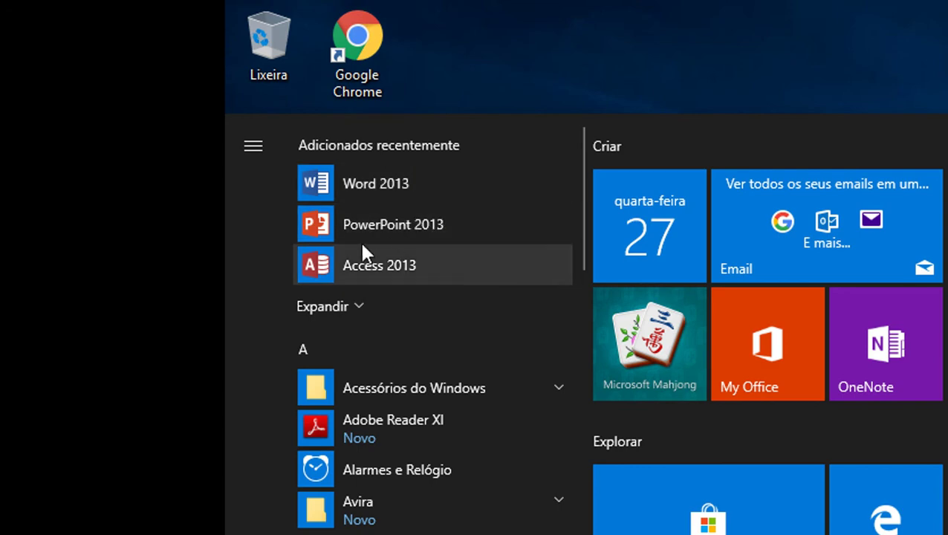
{"action": "left_click", "coordinate": [361, 307]}
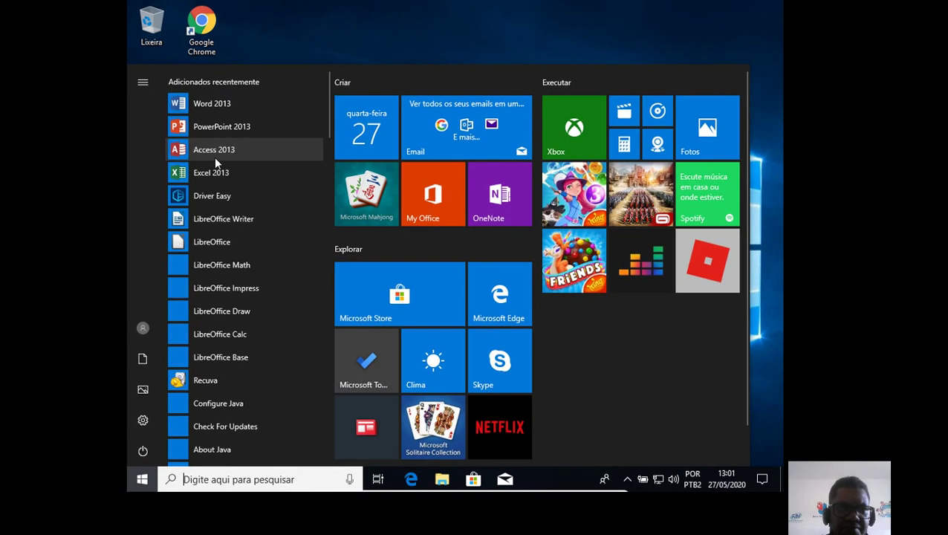
{"action": "left_click", "coordinate": [229, 108]}
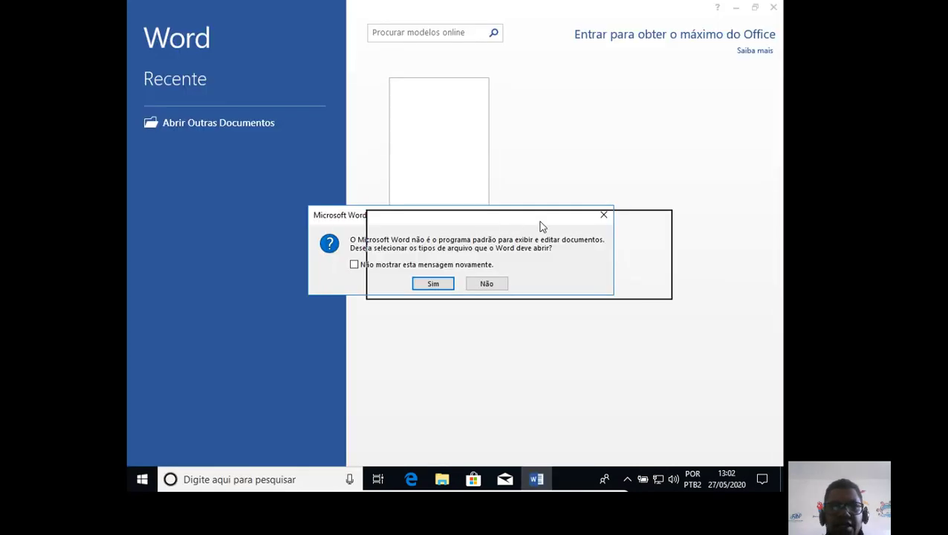
Decline the offer to select the file types Word should open by default and start a blank document
{"action": "left_click_drag", "start_coordinate": [542, 226], "coordinate": [562, 173]}
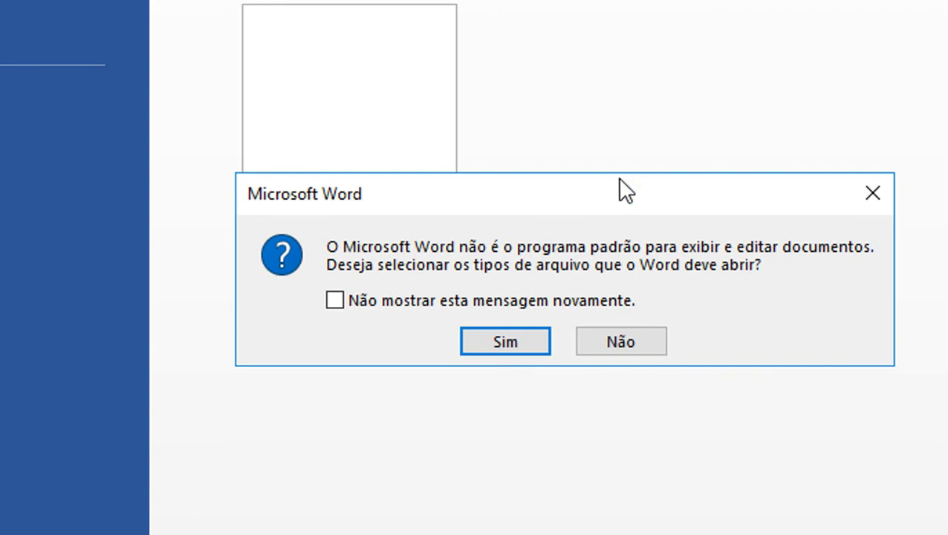
{"action": "left_click_drag", "start_coordinate": [621, 191], "coordinate": [609, 341]}
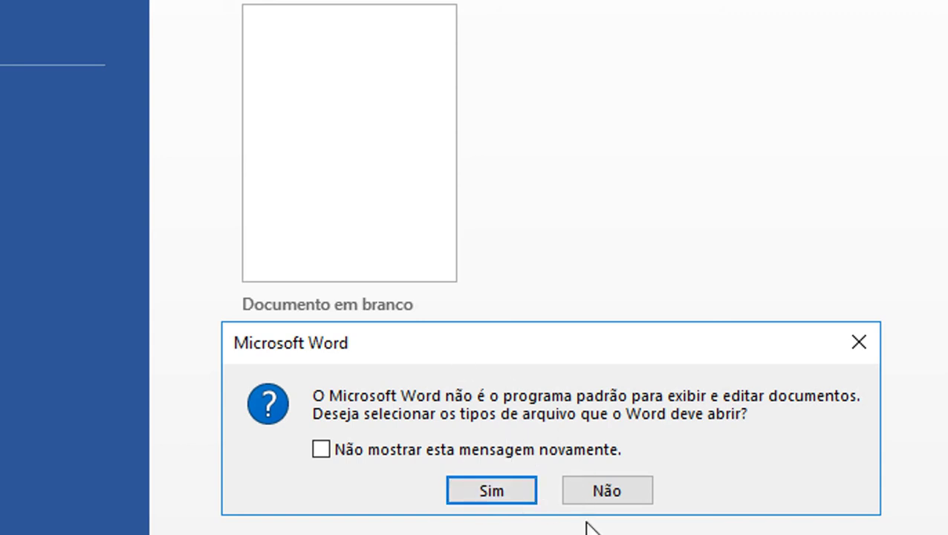
{"action": "left_click", "coordinate": [618, 507]}
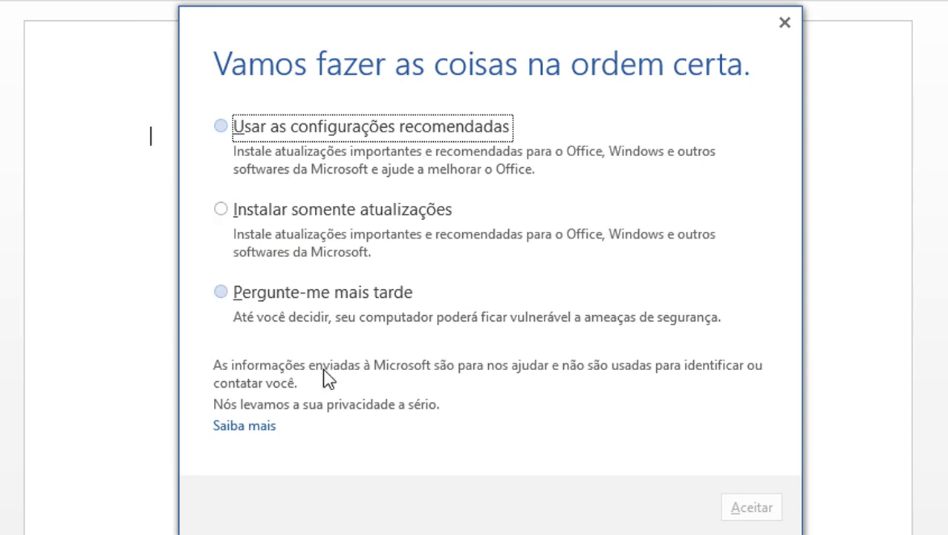
Accept the "Usar as configurações recomendadas" option for Office and allow Microsoft Update to make changes to the device
{"action": "left_click", "coordinate": [223, 293]}
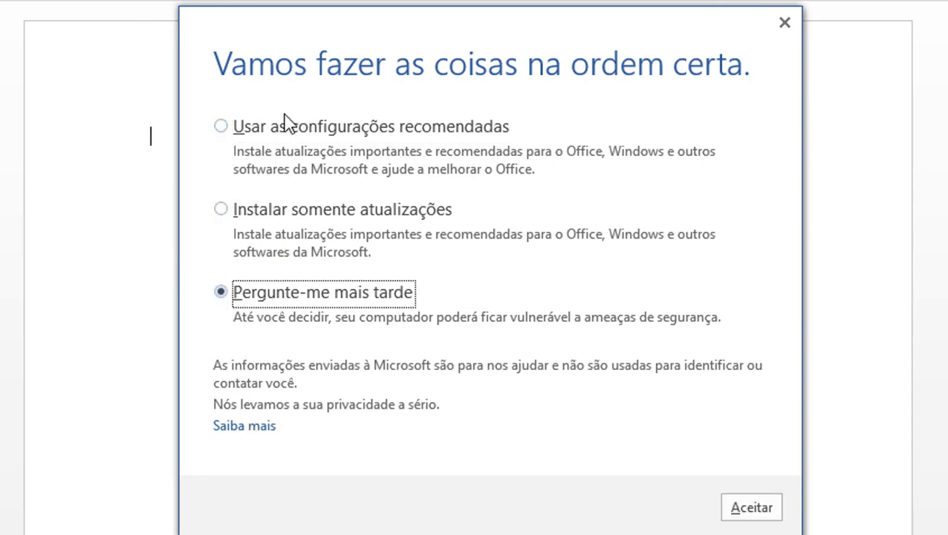
{"action": "left_click", "coordinate": [223, 128]}
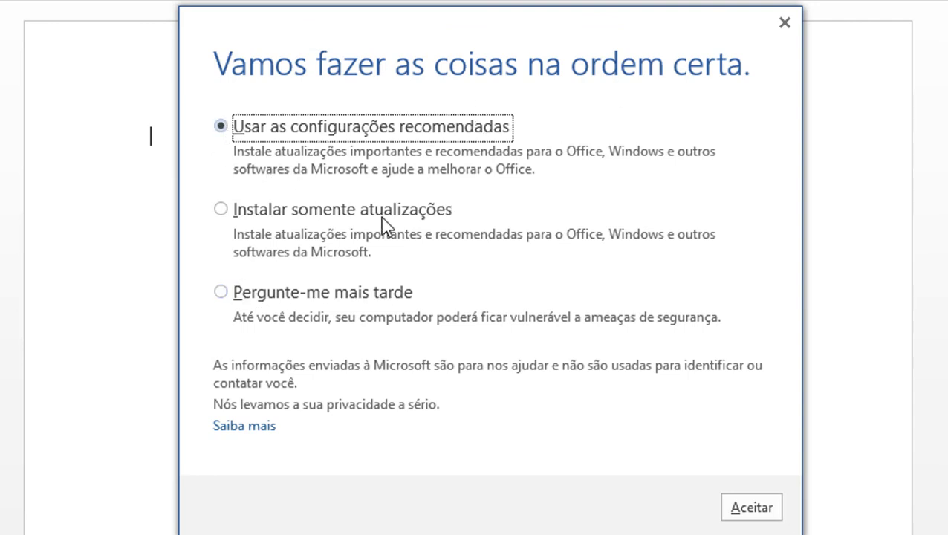
{"action": "left_click", "coordinate": [754, 512]}
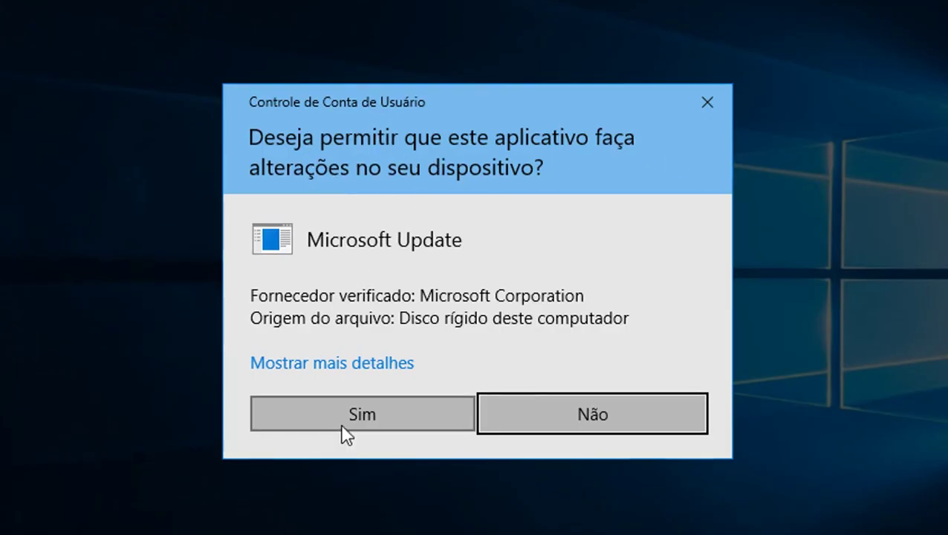
{"action": "left_click", "coordinate": [363, 431]}
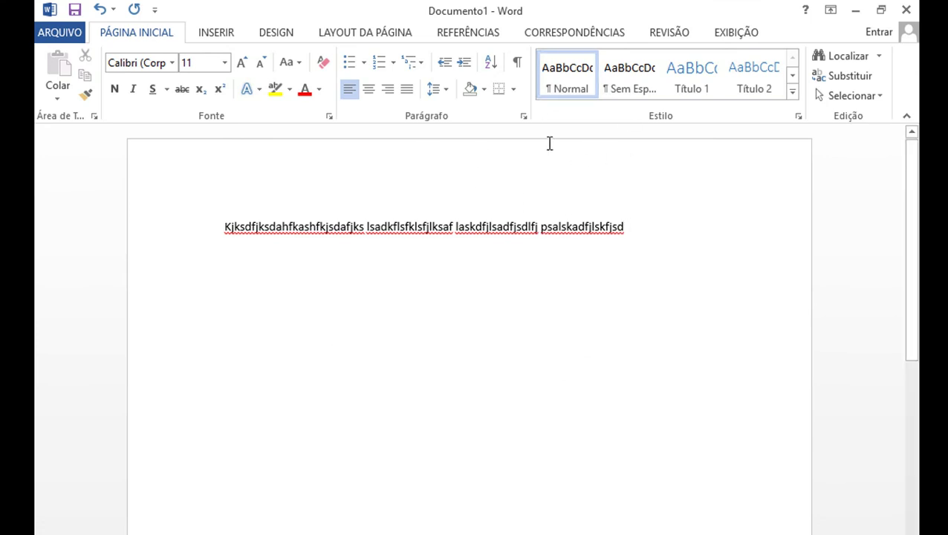
{"action": "left_click_drag", "start_coordinate": [638, 239], "coordinate": [175, 205]}
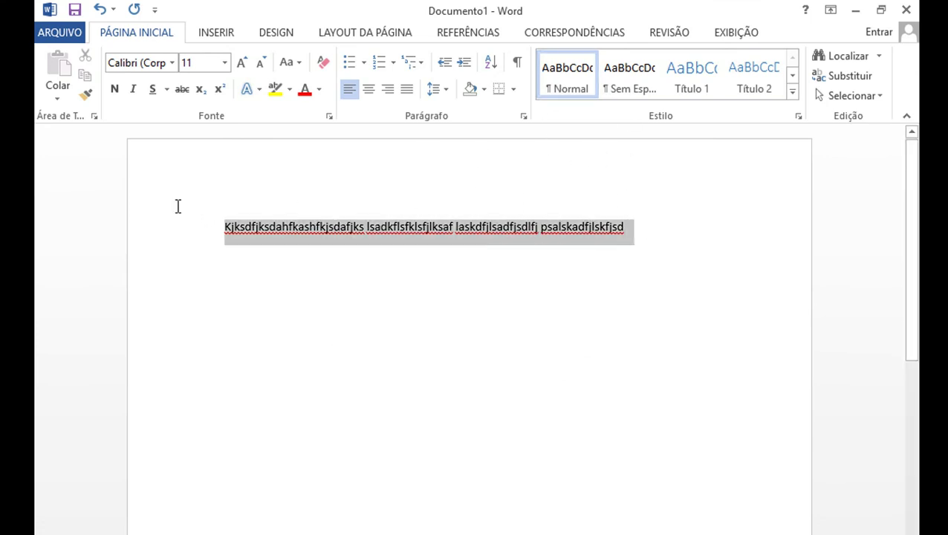
{"action": "left_click", "coordinate": [359, 321]}
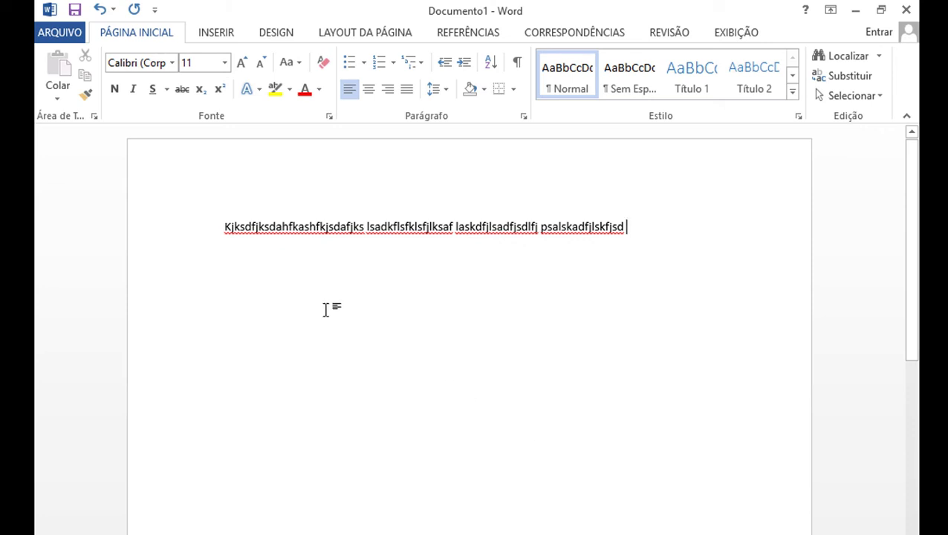
{"action": "left_click_drag", "start_coordinate": [221, 227], "coordinate": [864, 255]}
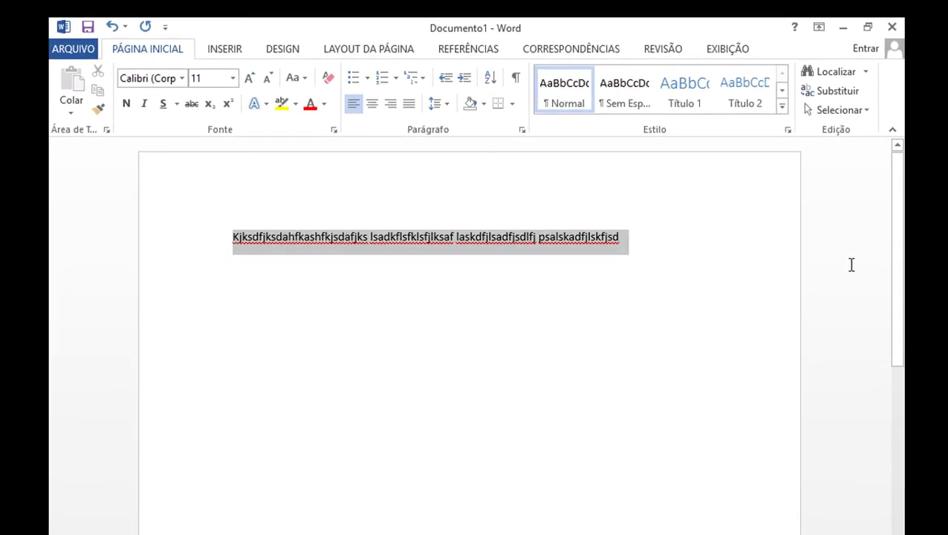
{"action": "left_click", "coordinate": [649, 330]}
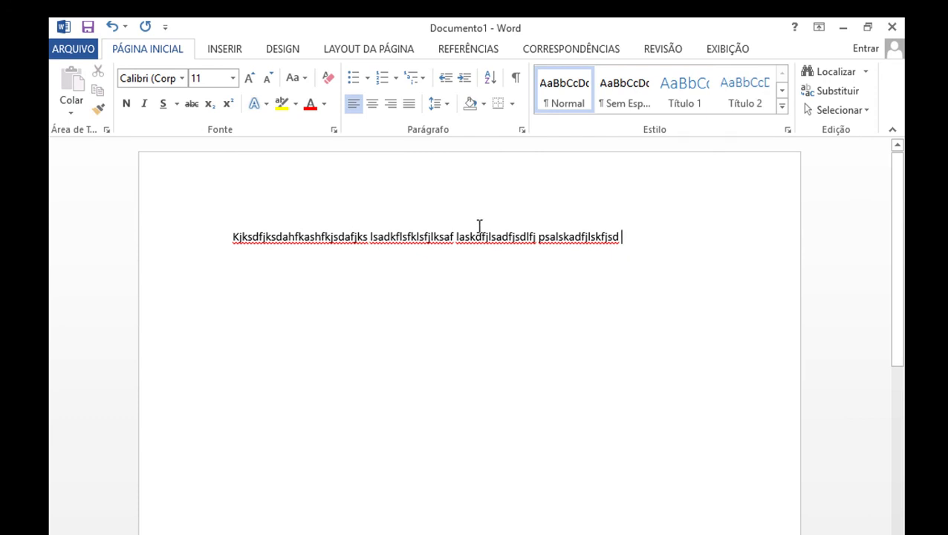
{"action": "double_click", "coordinate": [240, 251]}
{"action": "left_click", "coordinate": [231, 229]}
{"action": "left_click_drag", "start_coordinate": [257, 233], "coordinate": [633, 254]}
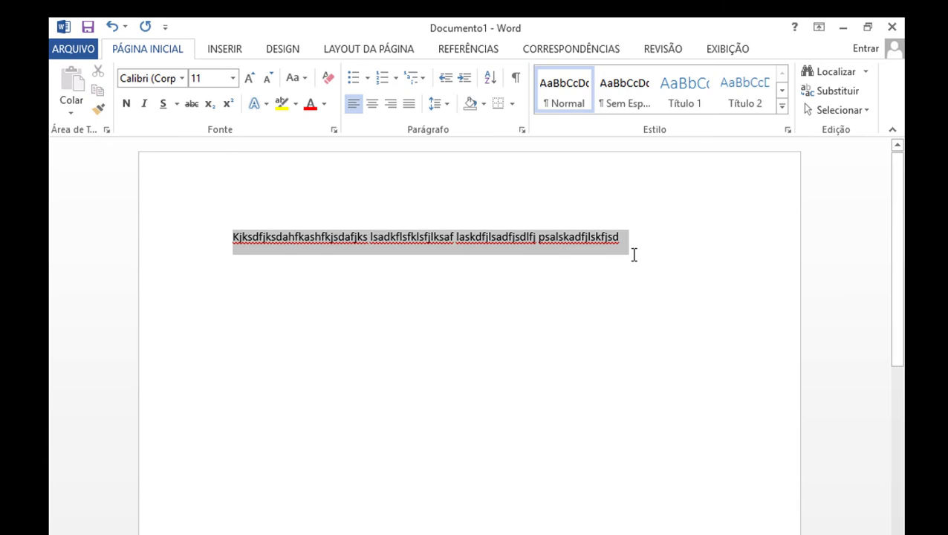
{"action": "left_click", "coordinate": [621, 330]}
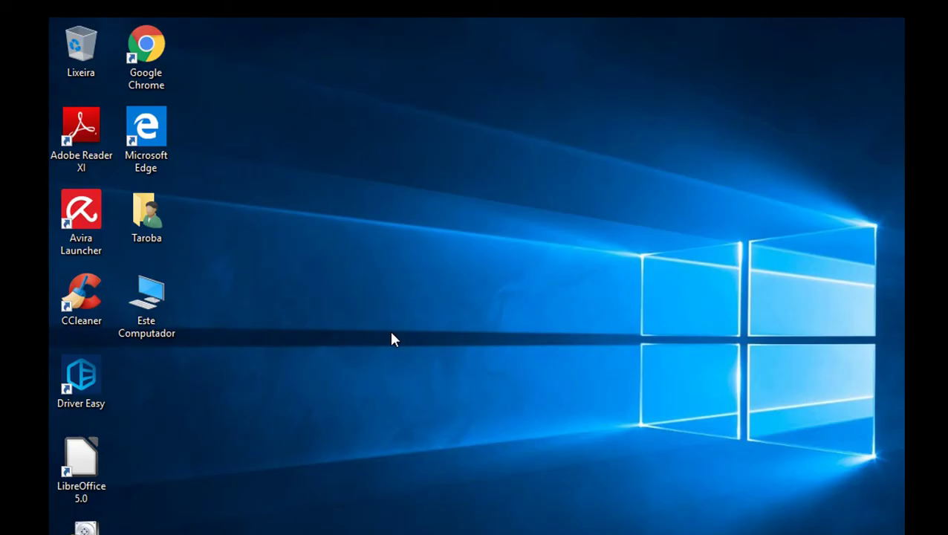